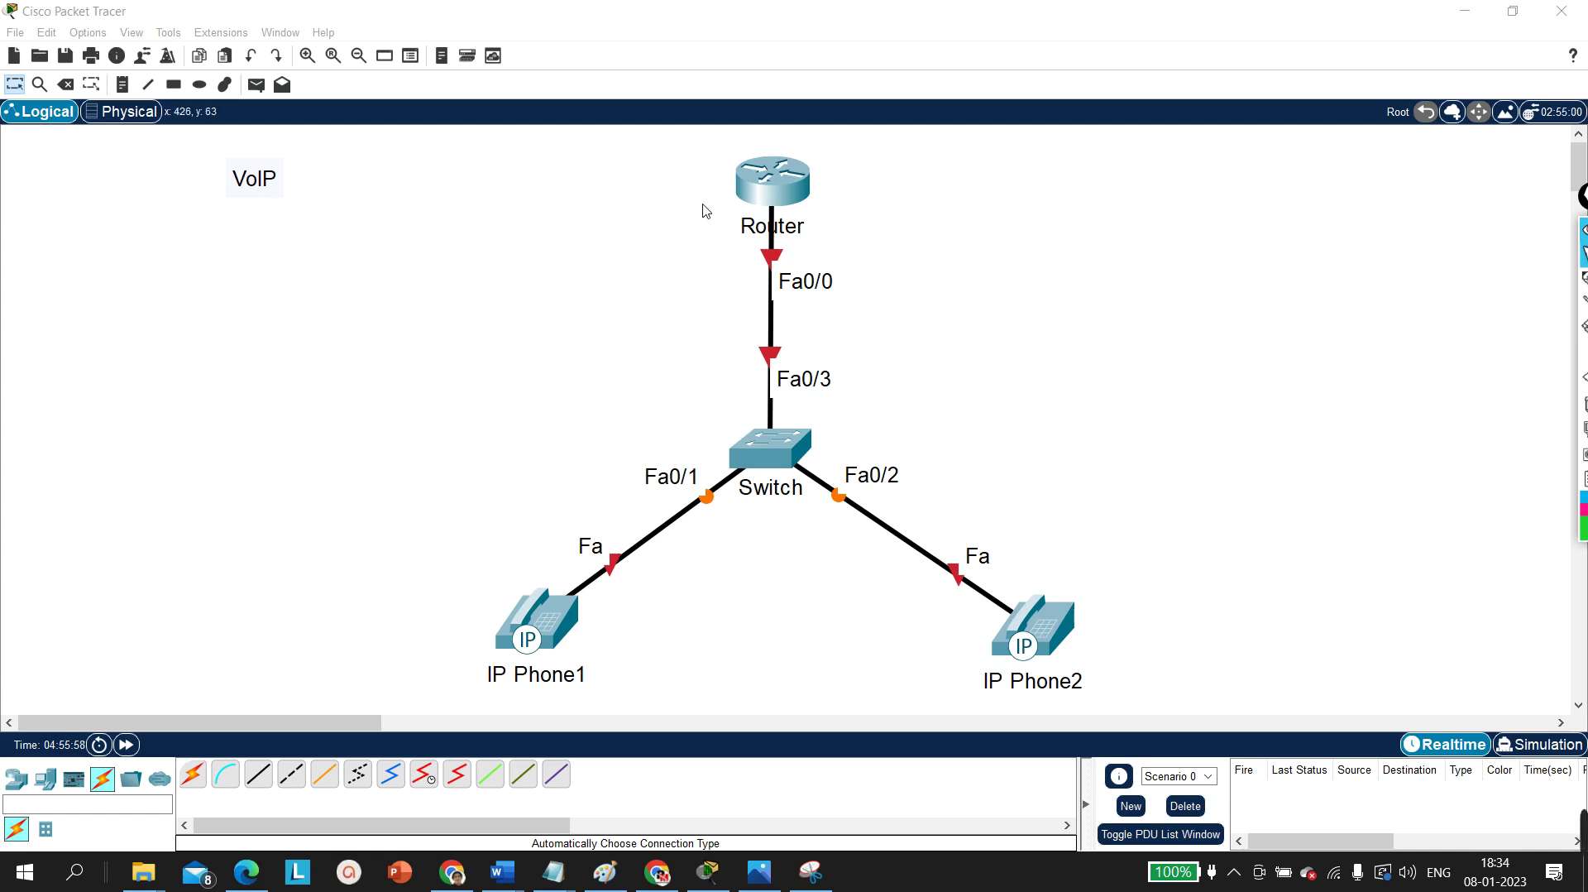
pyautogui.moveTo(664, 151); pyautogui.dragTo(879, 283)
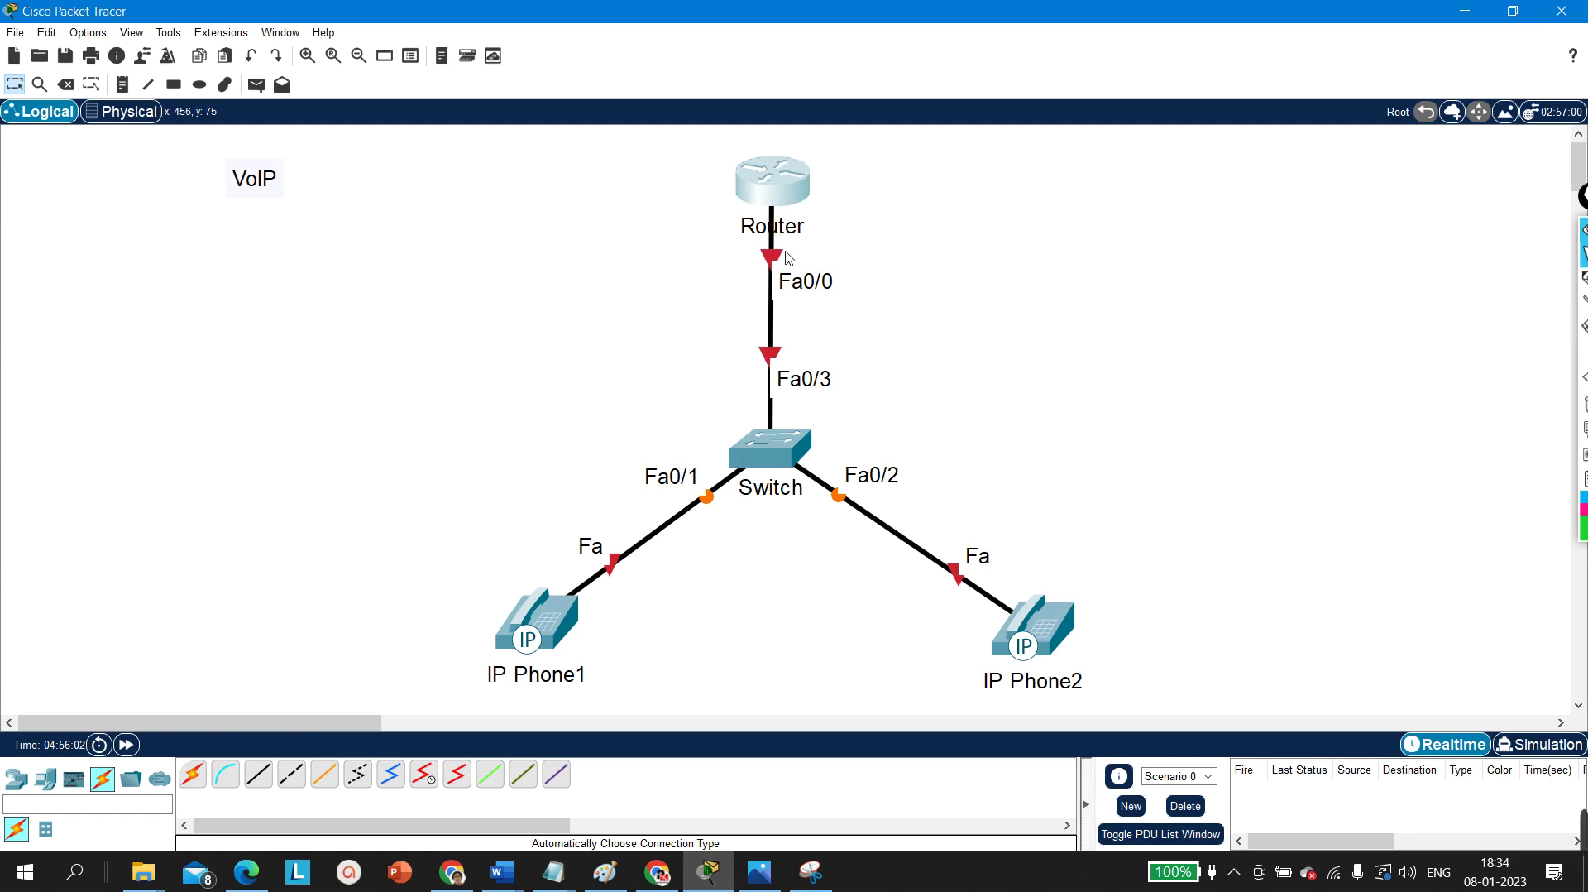
pyautogui.moveTo(677, 142); pyautogui.dragTo(875, 255)
pyautogui.moveTo(710, 264); pyautogui.dragTo(871, 318)
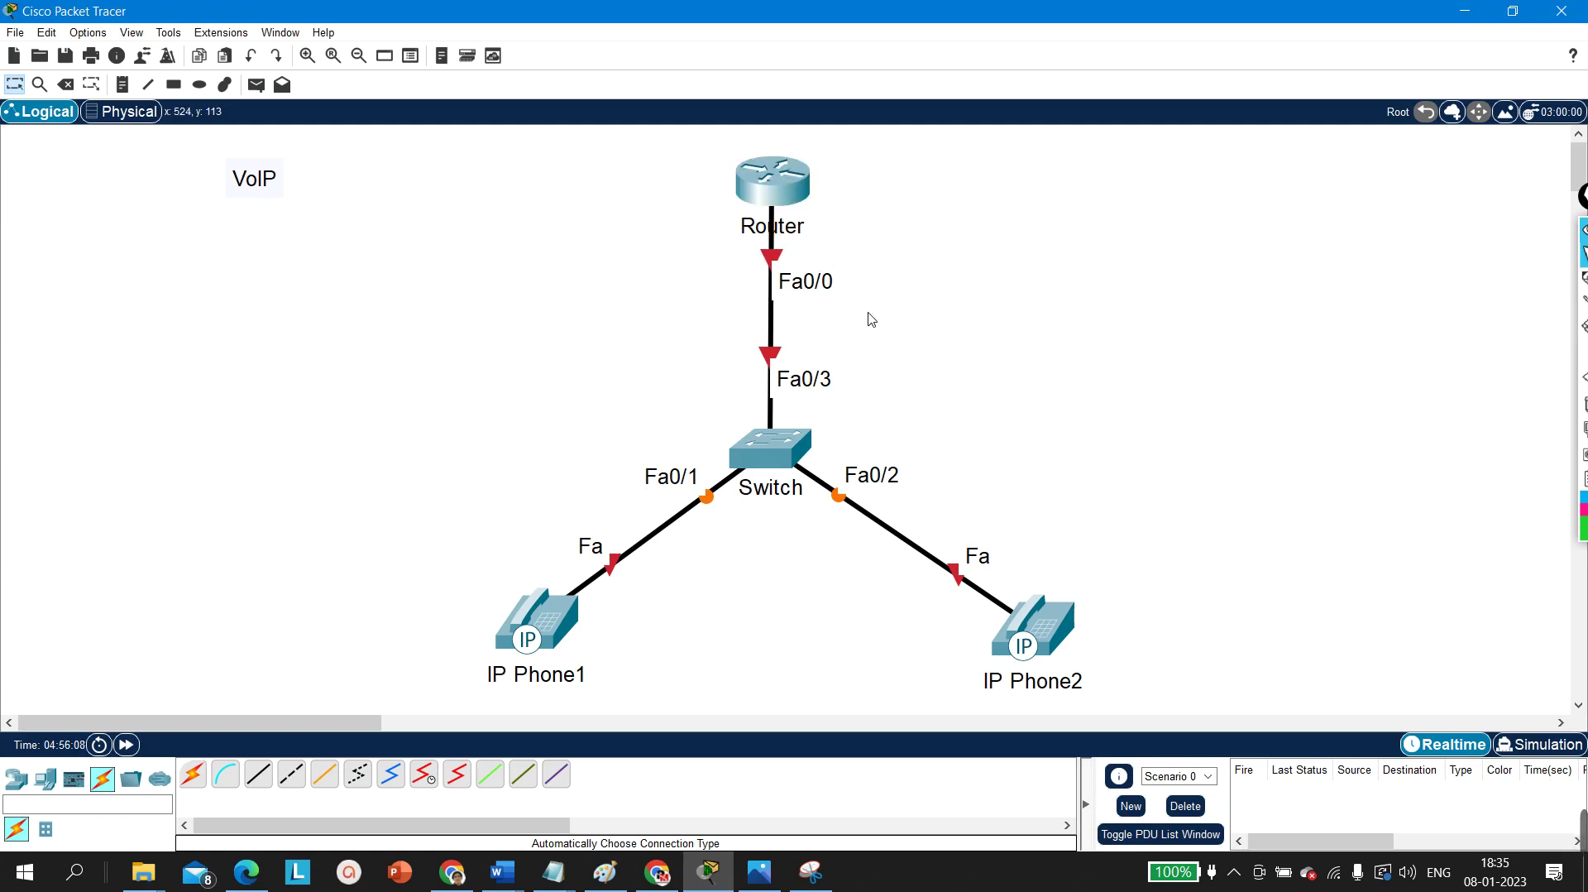
pyautogui.moveTo(702, 342); pyautogui.dragTo(837, 402)
pyautogui.moveTo(424, 574); pyautogui.dragTo(609, 695)
pyautogui.moveTo(411, 548); pyautogui.dragTo(666, 698)
pyautogui.moveTo(935, 585); pyautogui.dragTo(1137, 706)
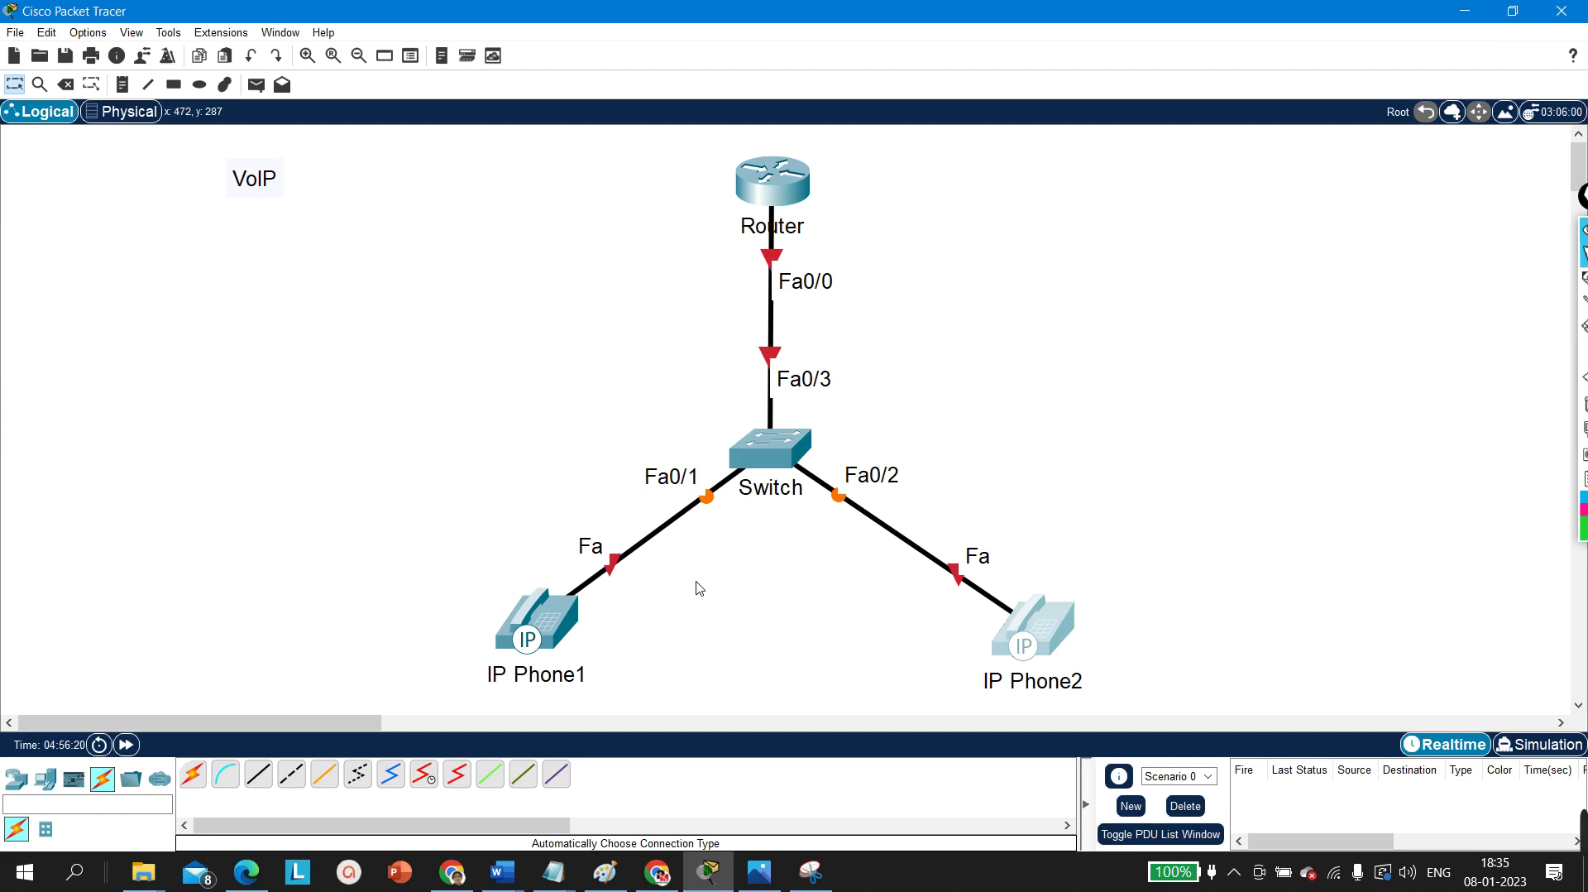
pyautogui.moveTo(608, 429); pyautogui.dragTo(717, 542)
pyautogui.moveTo(873, 440); pyautogui.dragTo(830, 565)
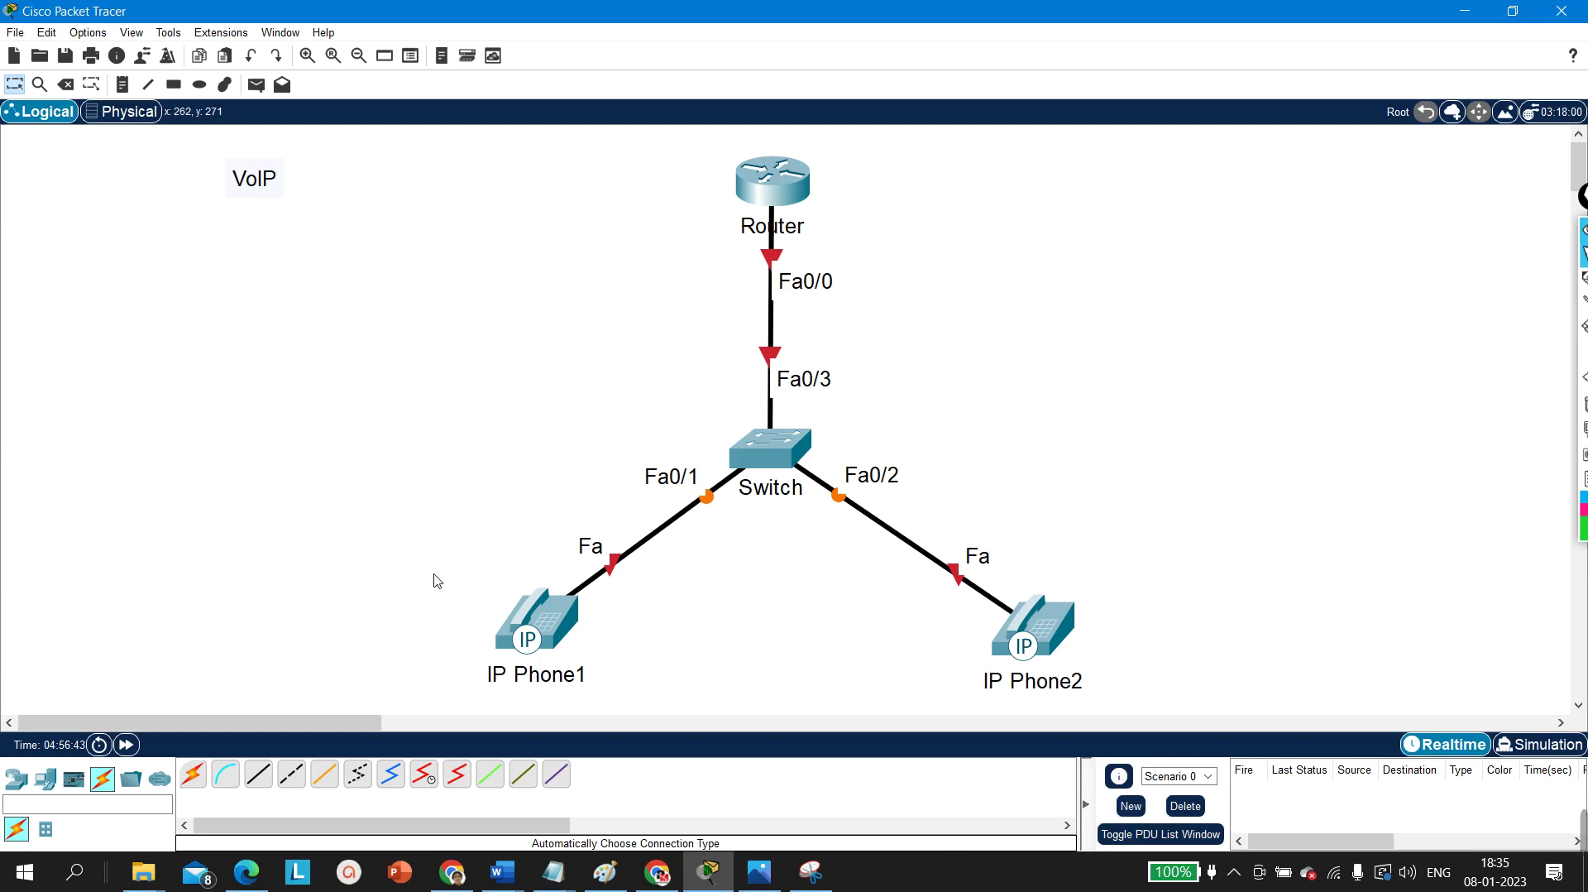
pyautogui.moveTo(426, 554); pyautogui.dragTo(620, 701)
pyautogui.click(1183, 570)
pyautogui.moveTo(1177, 570); pyautogui.dragTo(974, 705)
pyautogui.click(1254, 431)
pyautogui.moveTo(697, 394); pyautogui.dragTo(837, 507)
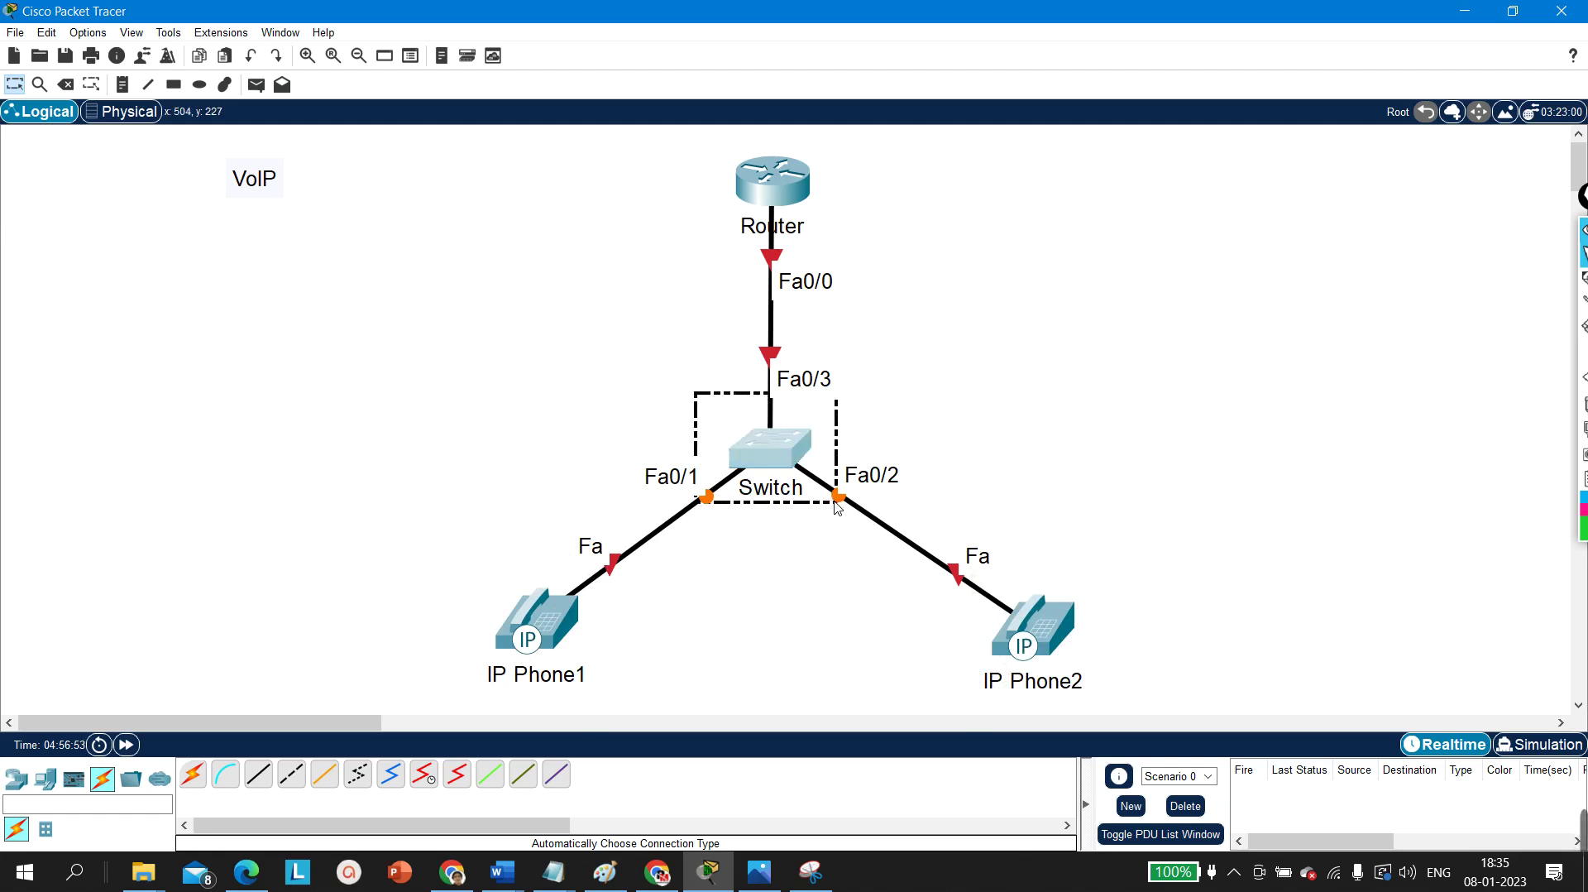
pyautogui.moveTo(837, 507); pyautogui.dragTo(837, 507)
pyautogui.click(713, 283)
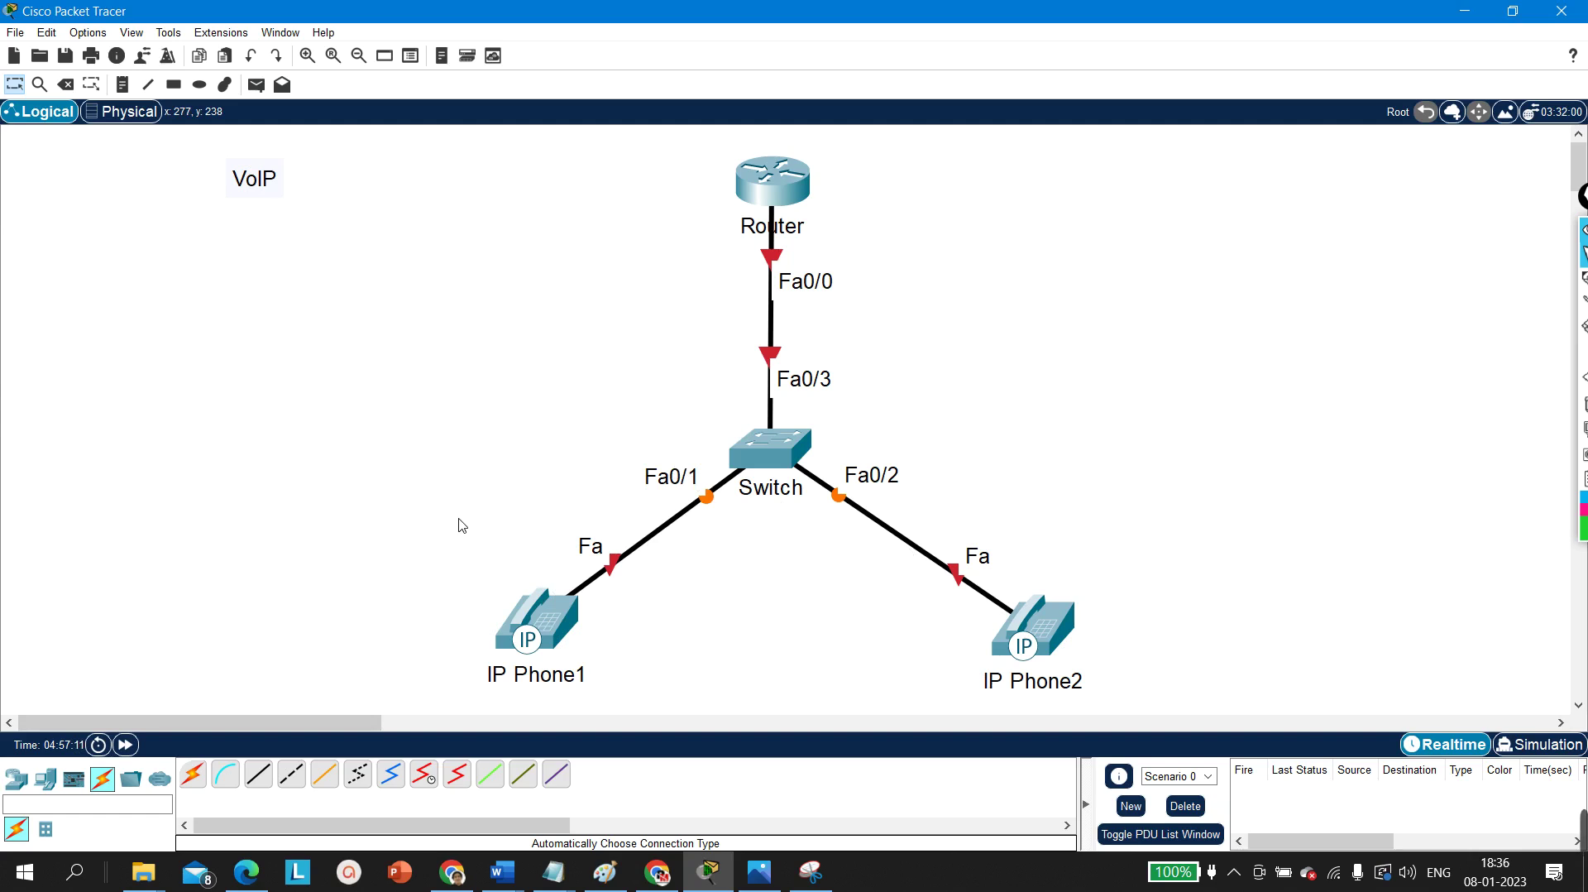
pyautogui.moveTo(436, 520); pyautogui.dragTo(612, 711)
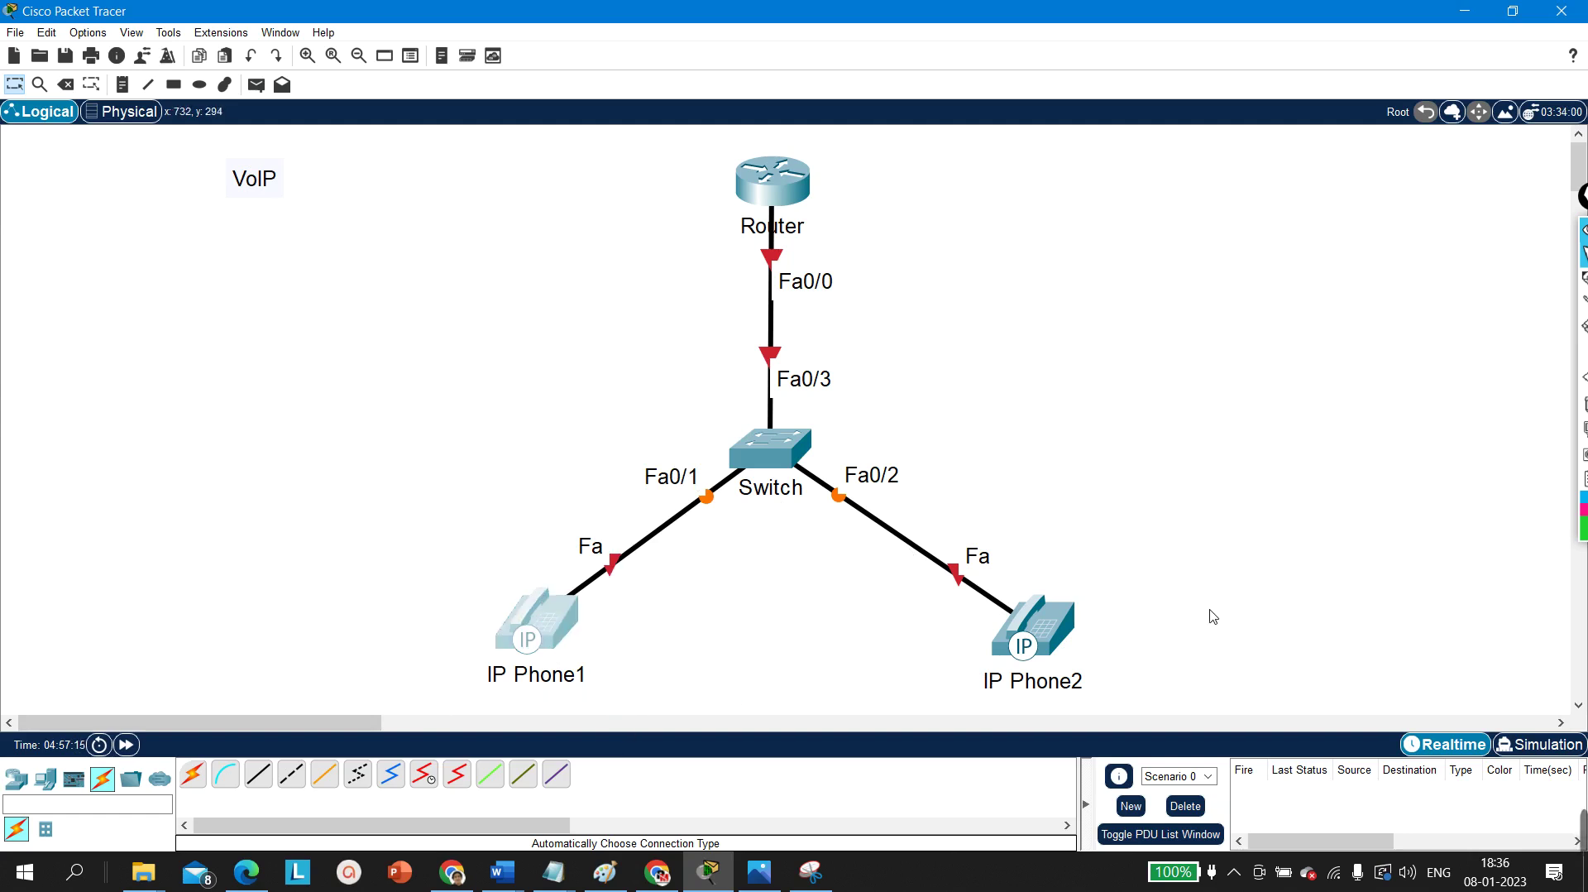
pyautogui.moveTo(1106, 584); pyautogui.dragTo(1318, 518)
# Step: Open IP Phone1 and check whether its configuration settings and graphical phone interface are accessible
pyautogui.click(579, 615)
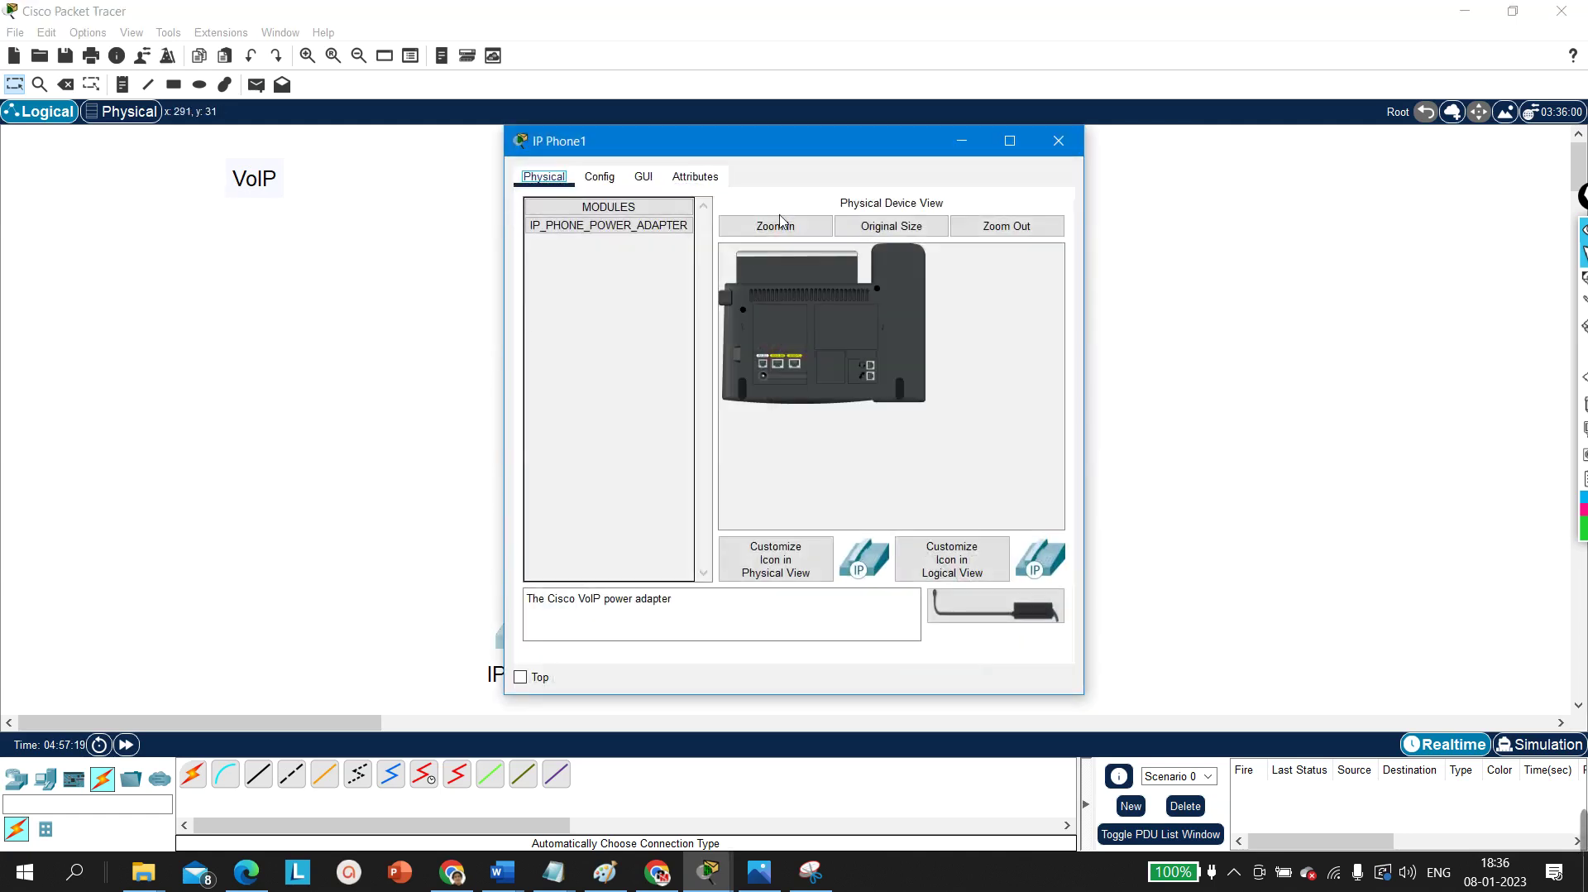
pyautogui.click(607, 180)
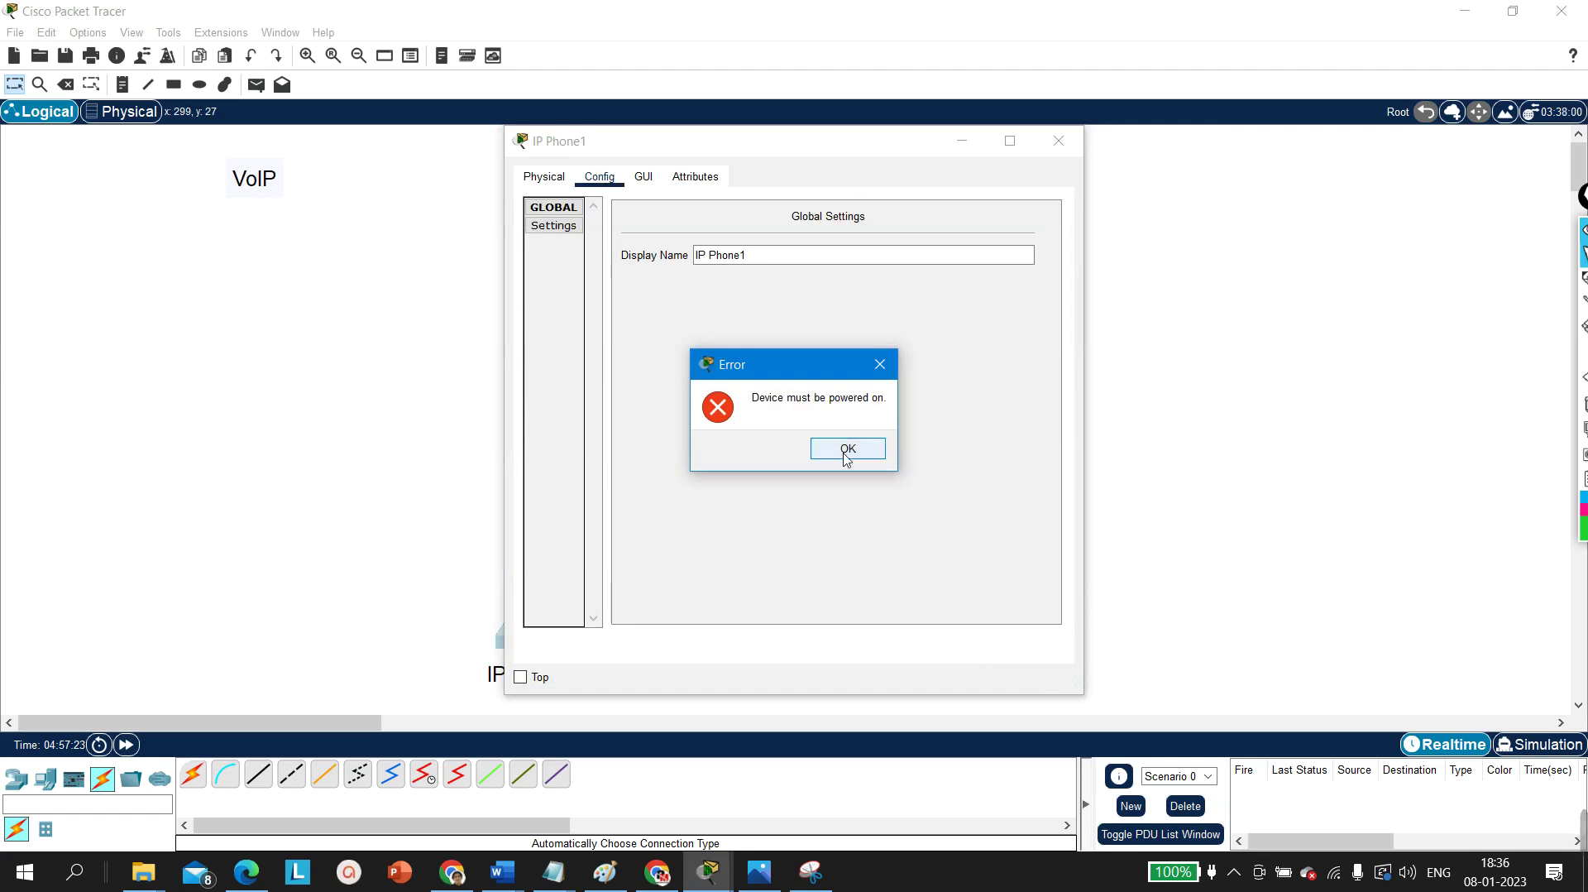
pyautogui.click(847, 449)
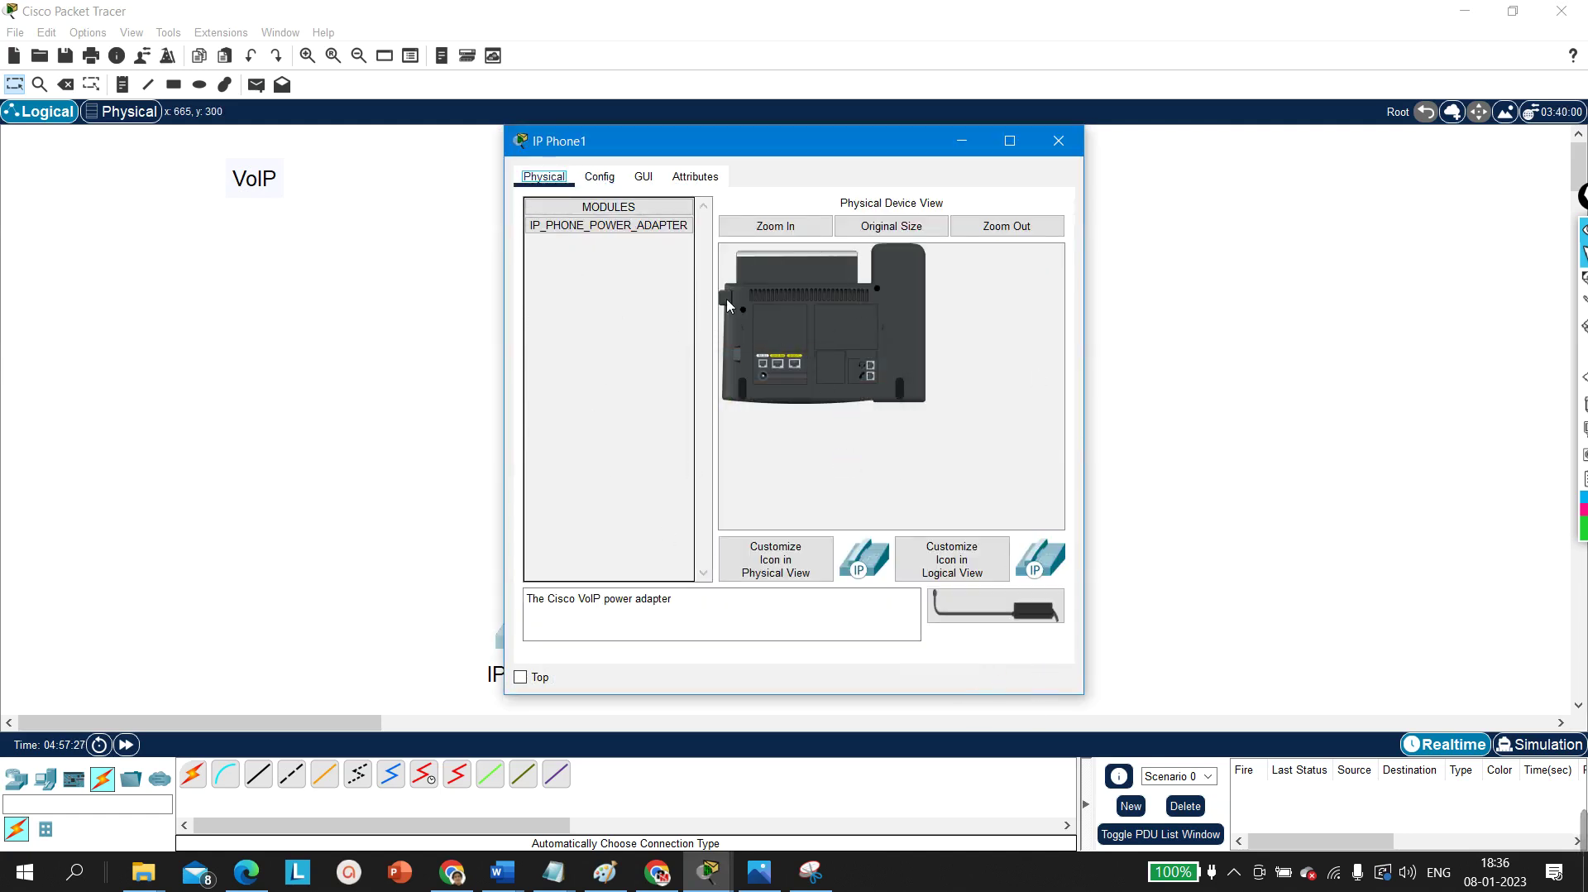
pyautogui.click(644, 178)
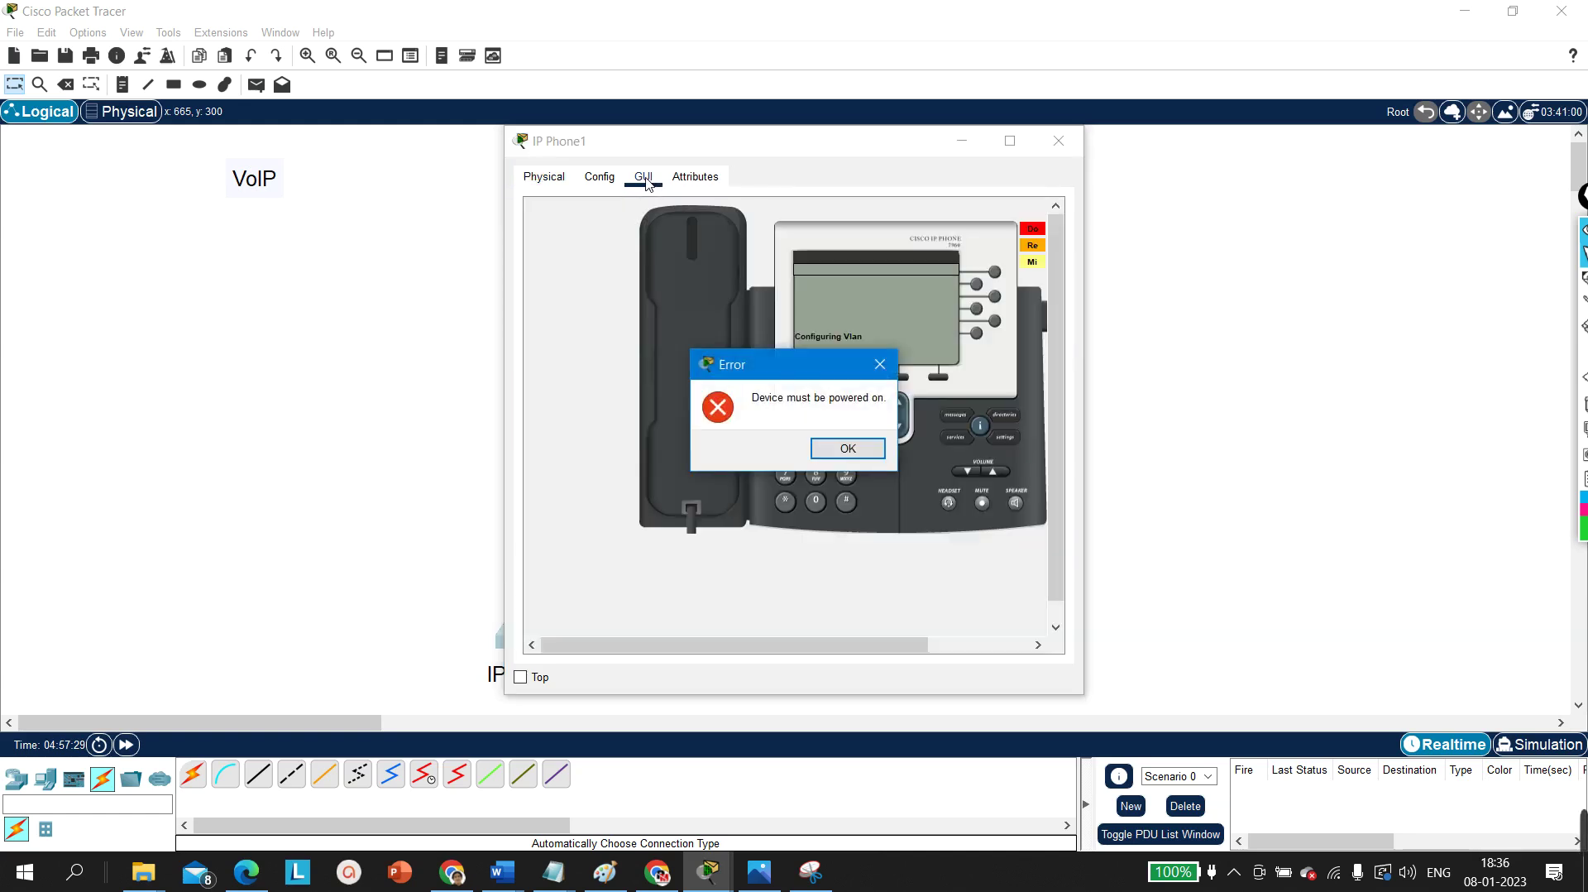
pyautogui.click(845, 452)
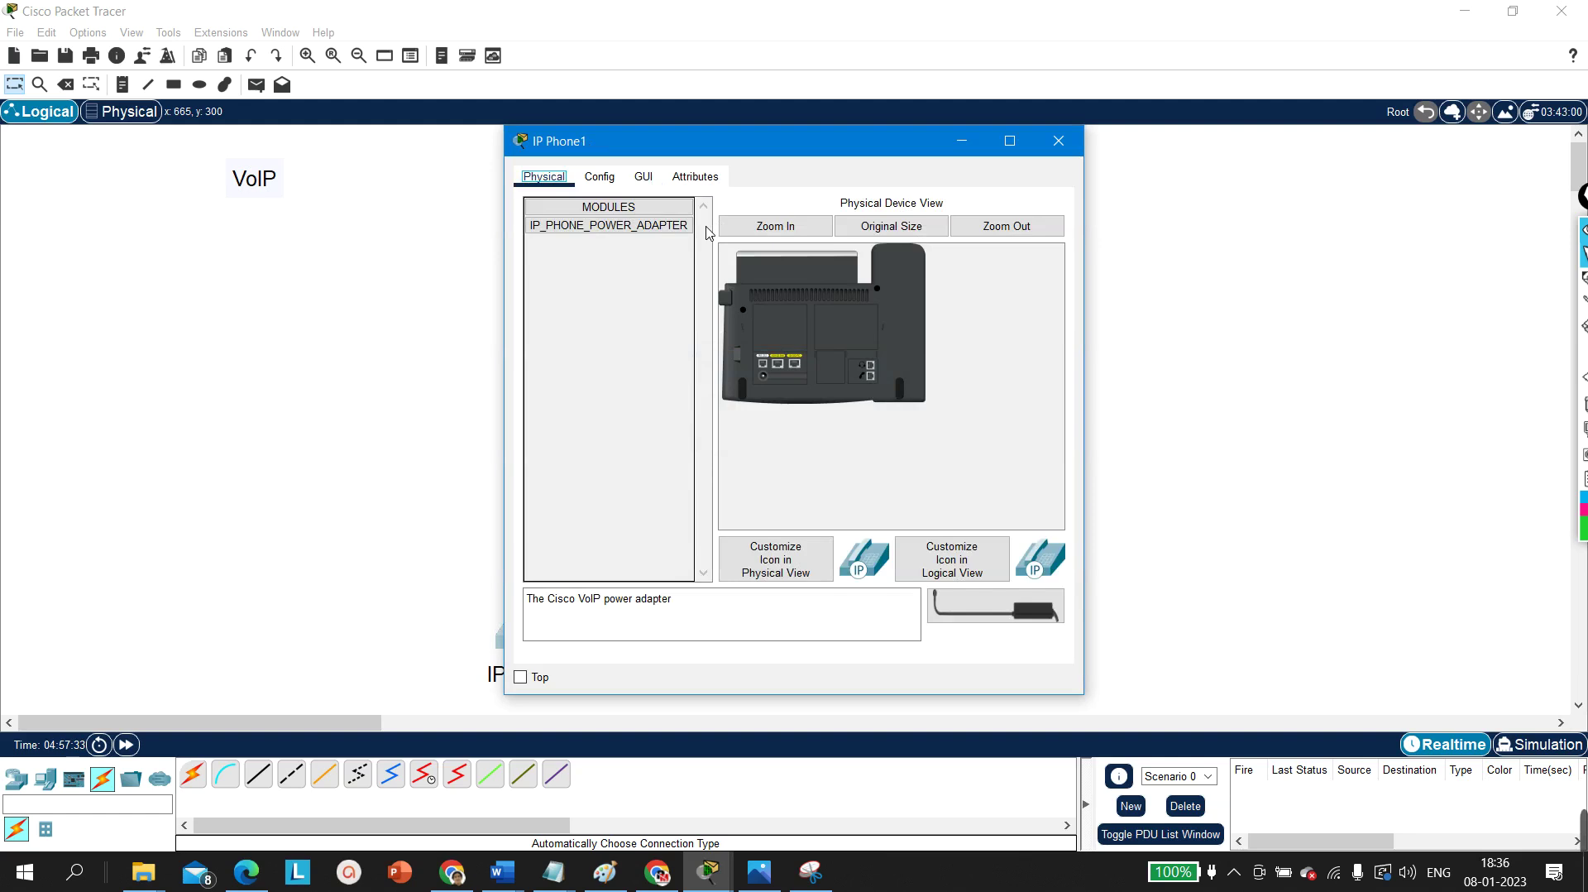
pyautogui.click(1058, 141)
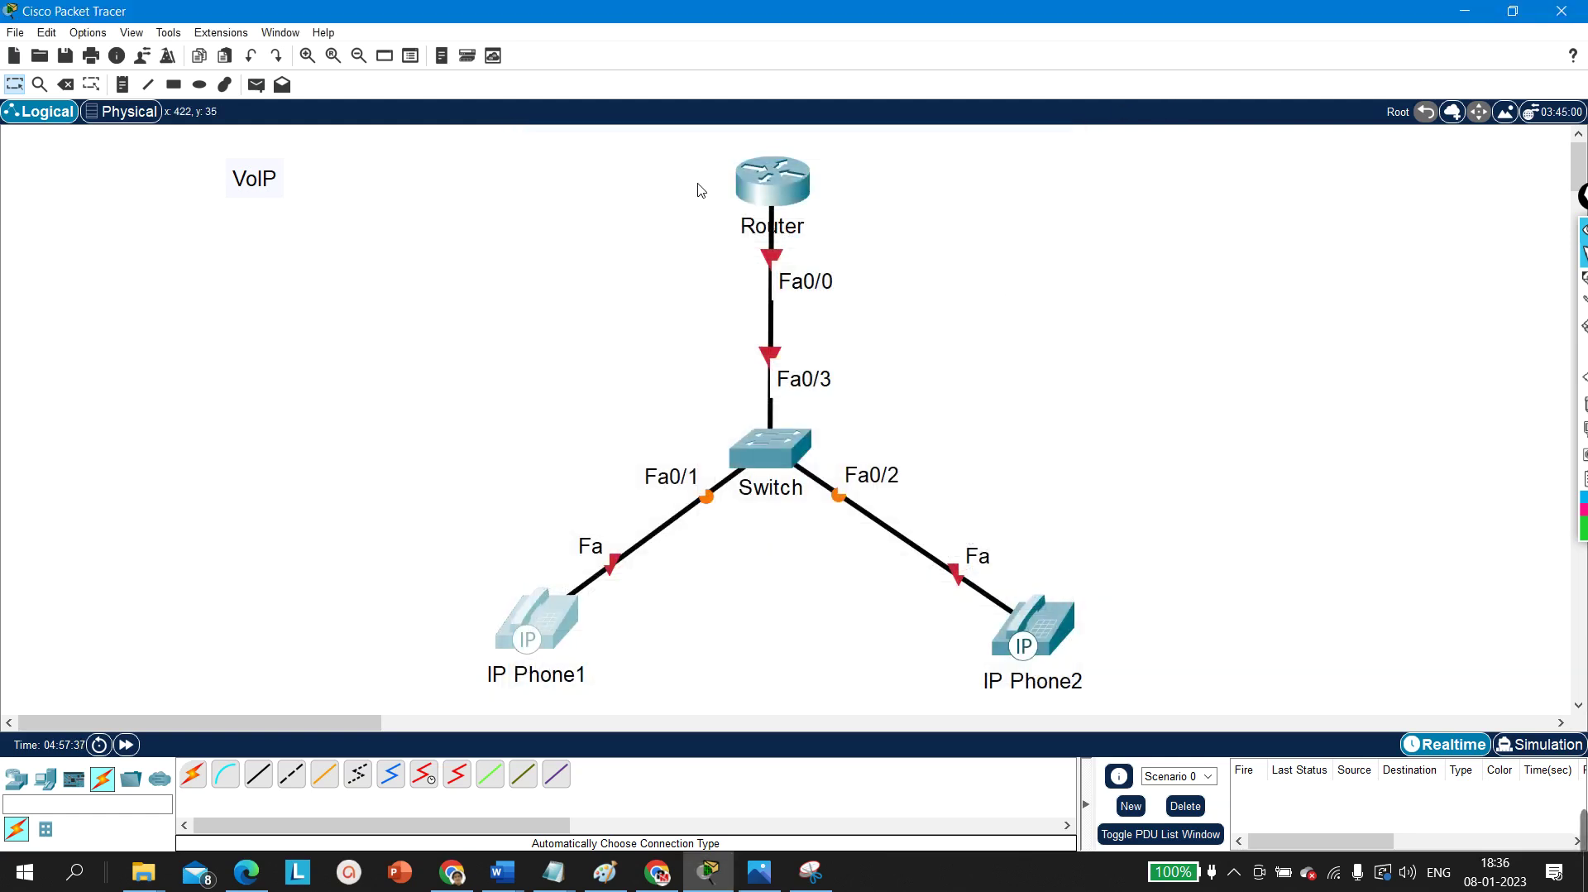
pyautogui.moveTo(695, 138); pyautogui.dragTo(896, 273)
pyautogui.moveTo(431, 513); pyautogui.dragTo(626, 701)
pyautogui.moveTo(882, 595); pyautogui.dragTo(1152, 693)
pyautogui.click(1172, 498)
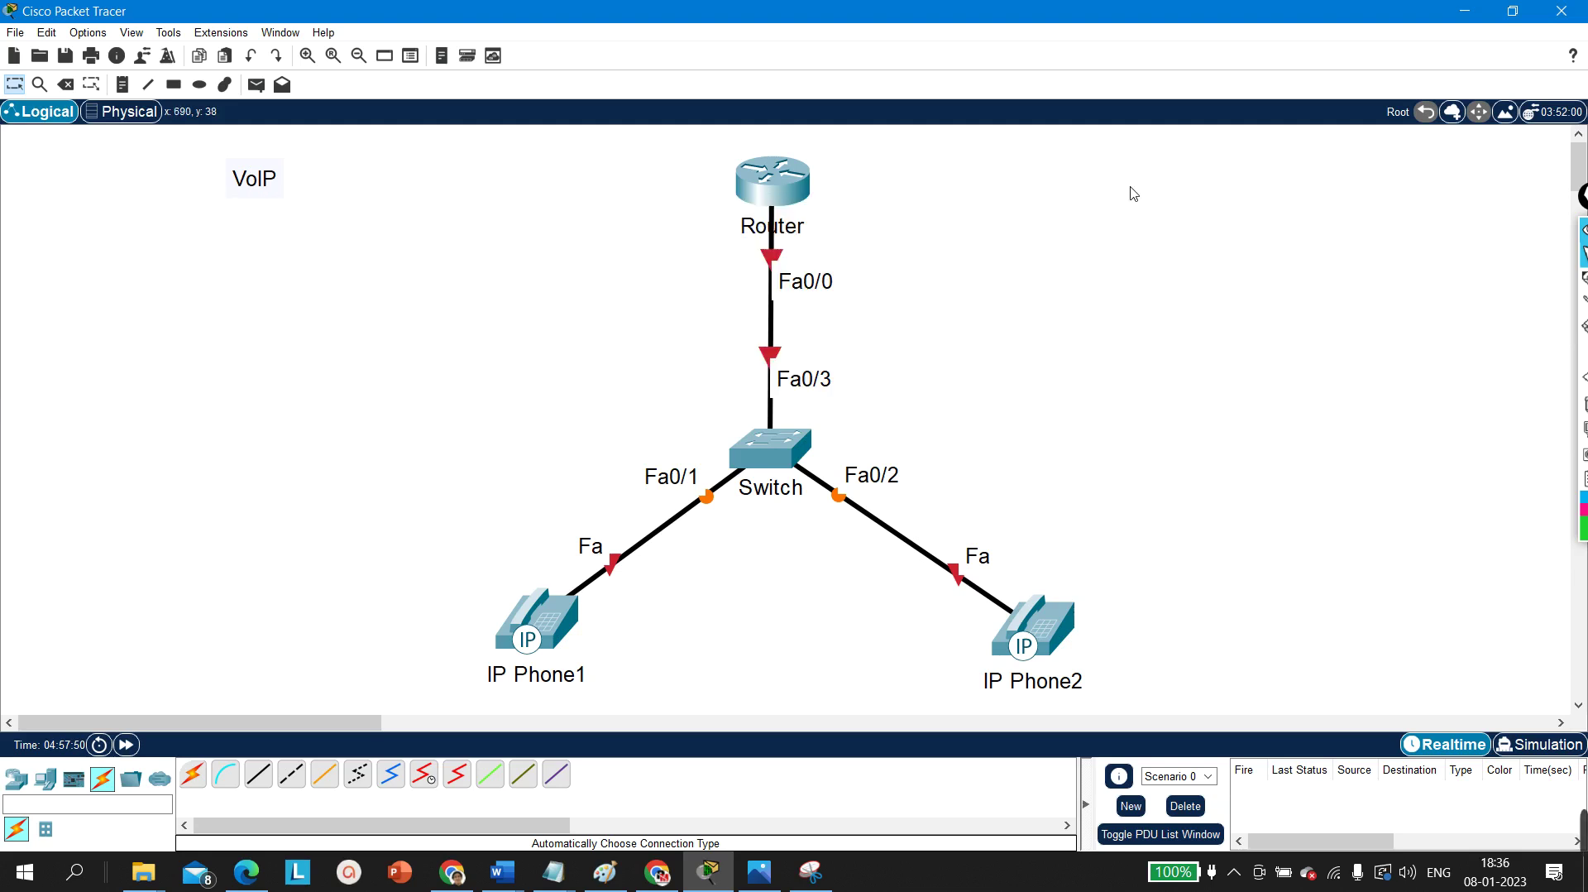
pyautogui.moveTo(722, 144); pyautogui.dragTo(910, 283)
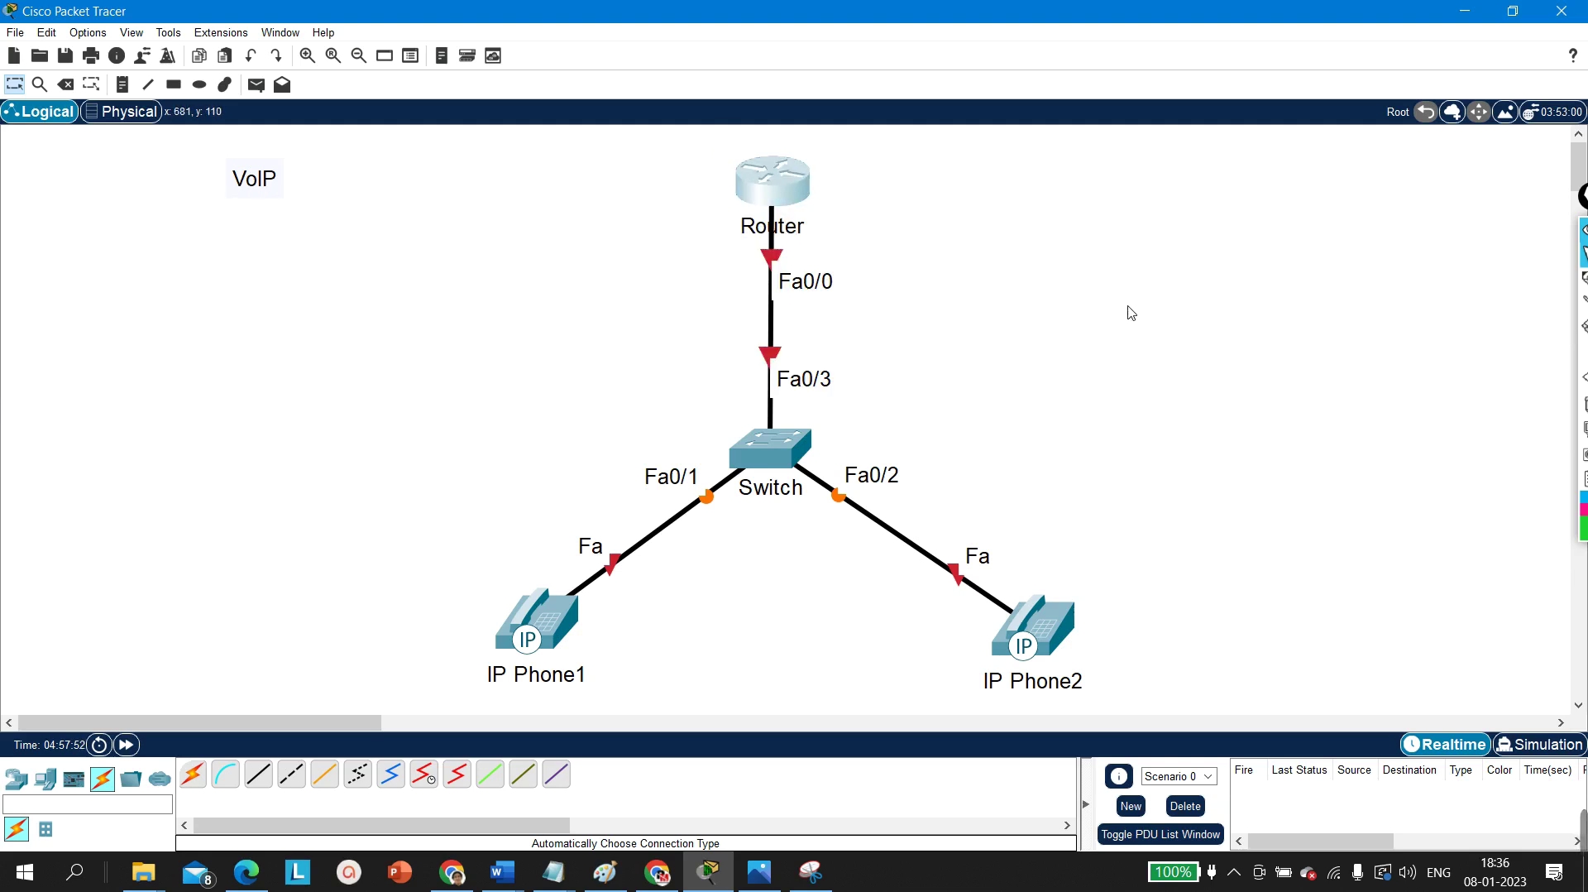
pyautogui.click(1120, 312)
# Step: Open the Router's command line and answer no to the initial configuration dialog
pyautogui.click(771, 180)
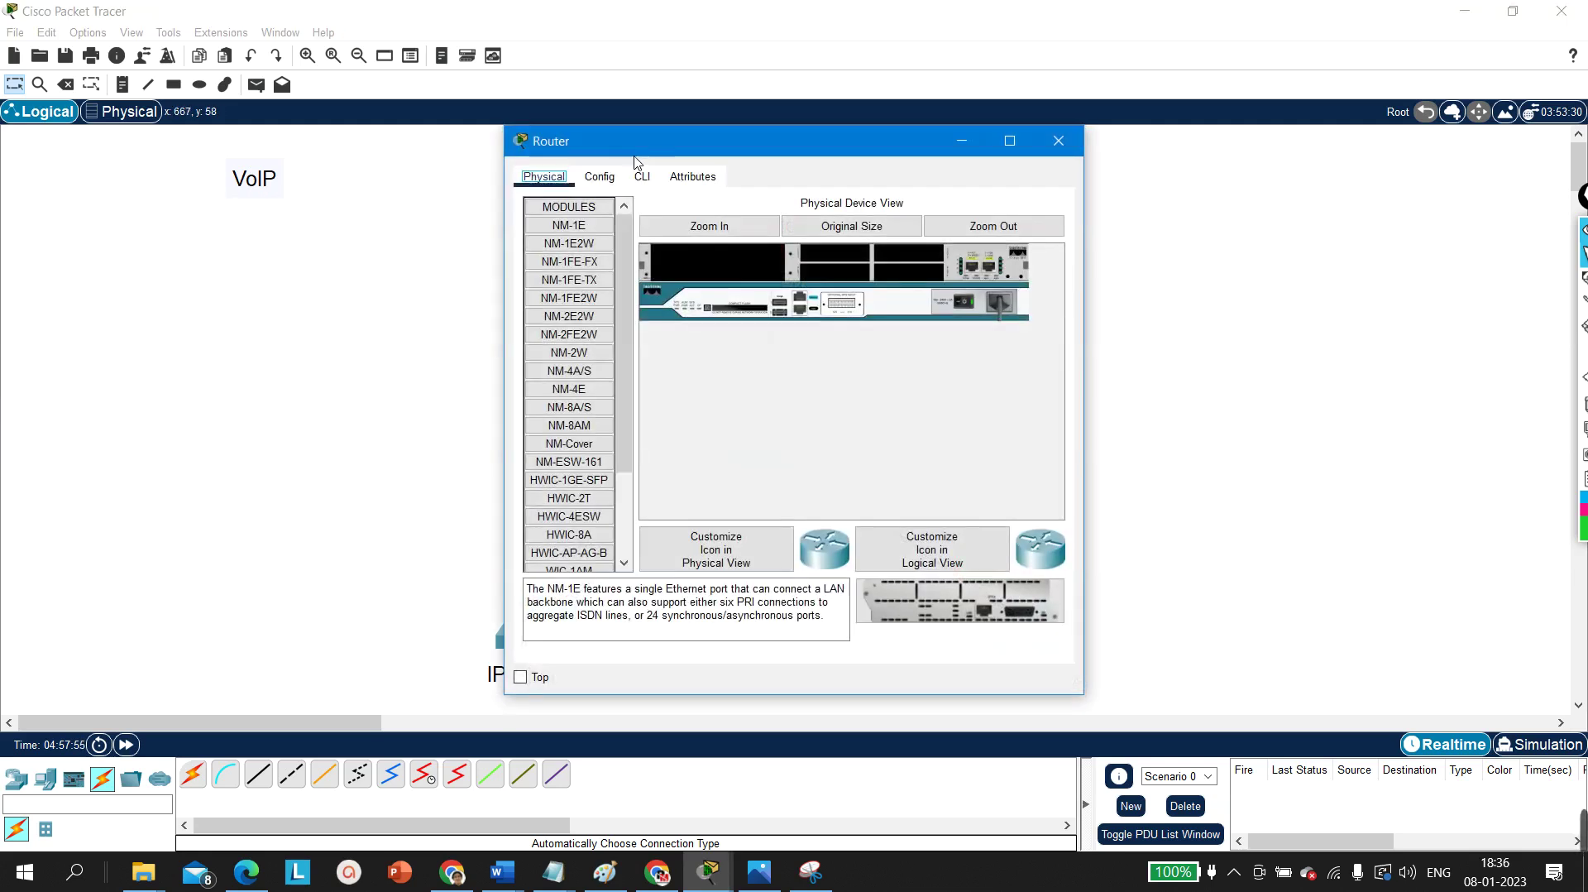
pyautogui.click(650, 179)
pyautogui.moveTo(686, 142); pyautogui.dragTo(1042, 103)
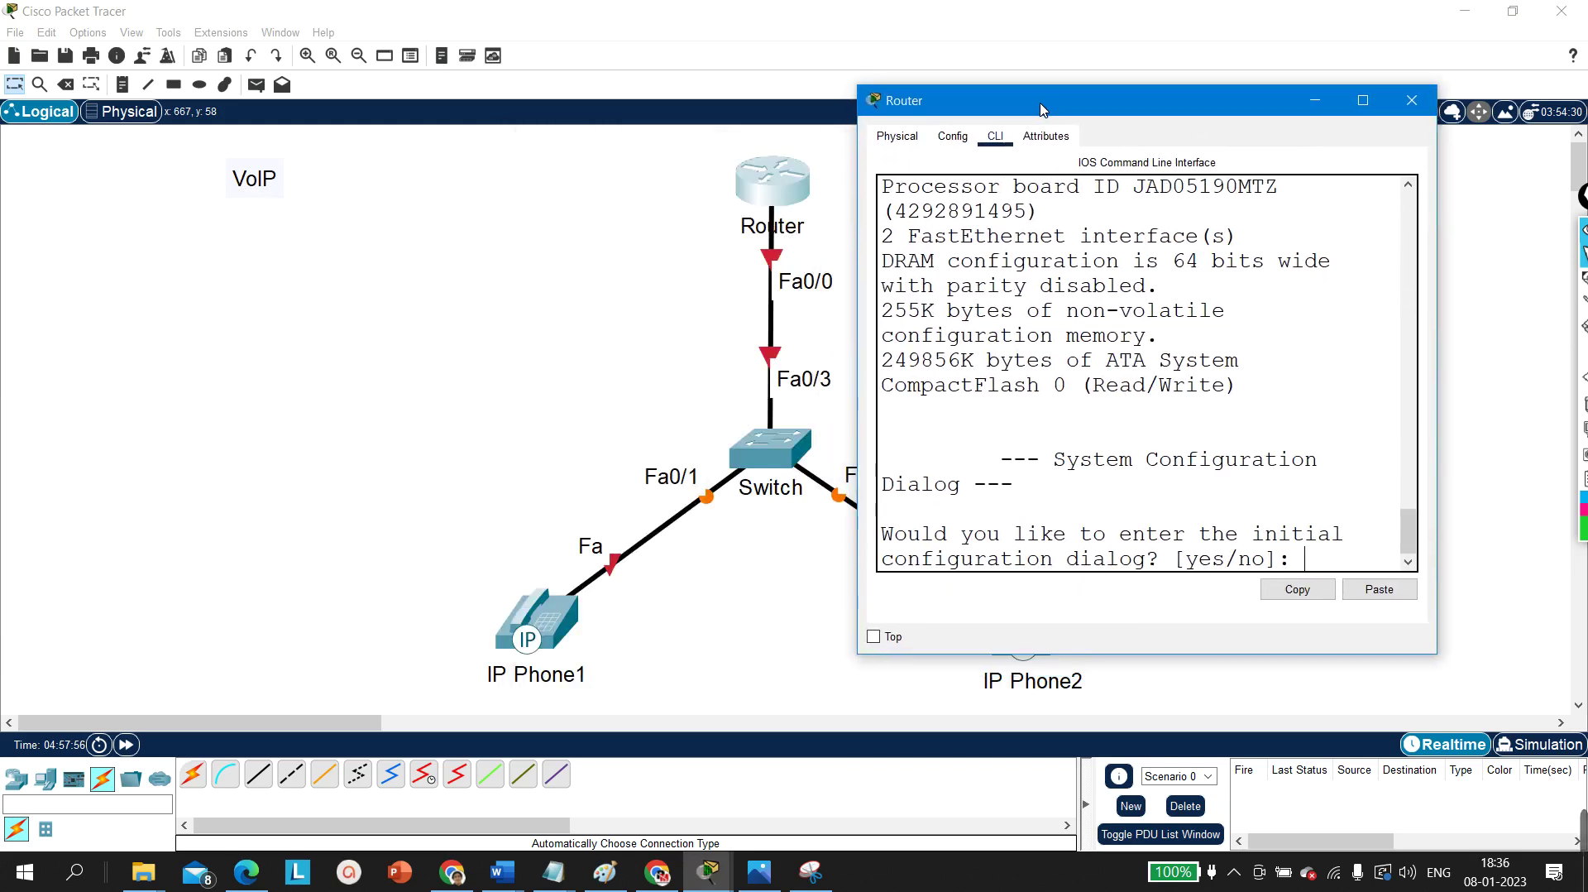
pyautogui.press('Return')
pyautogui.write('no')
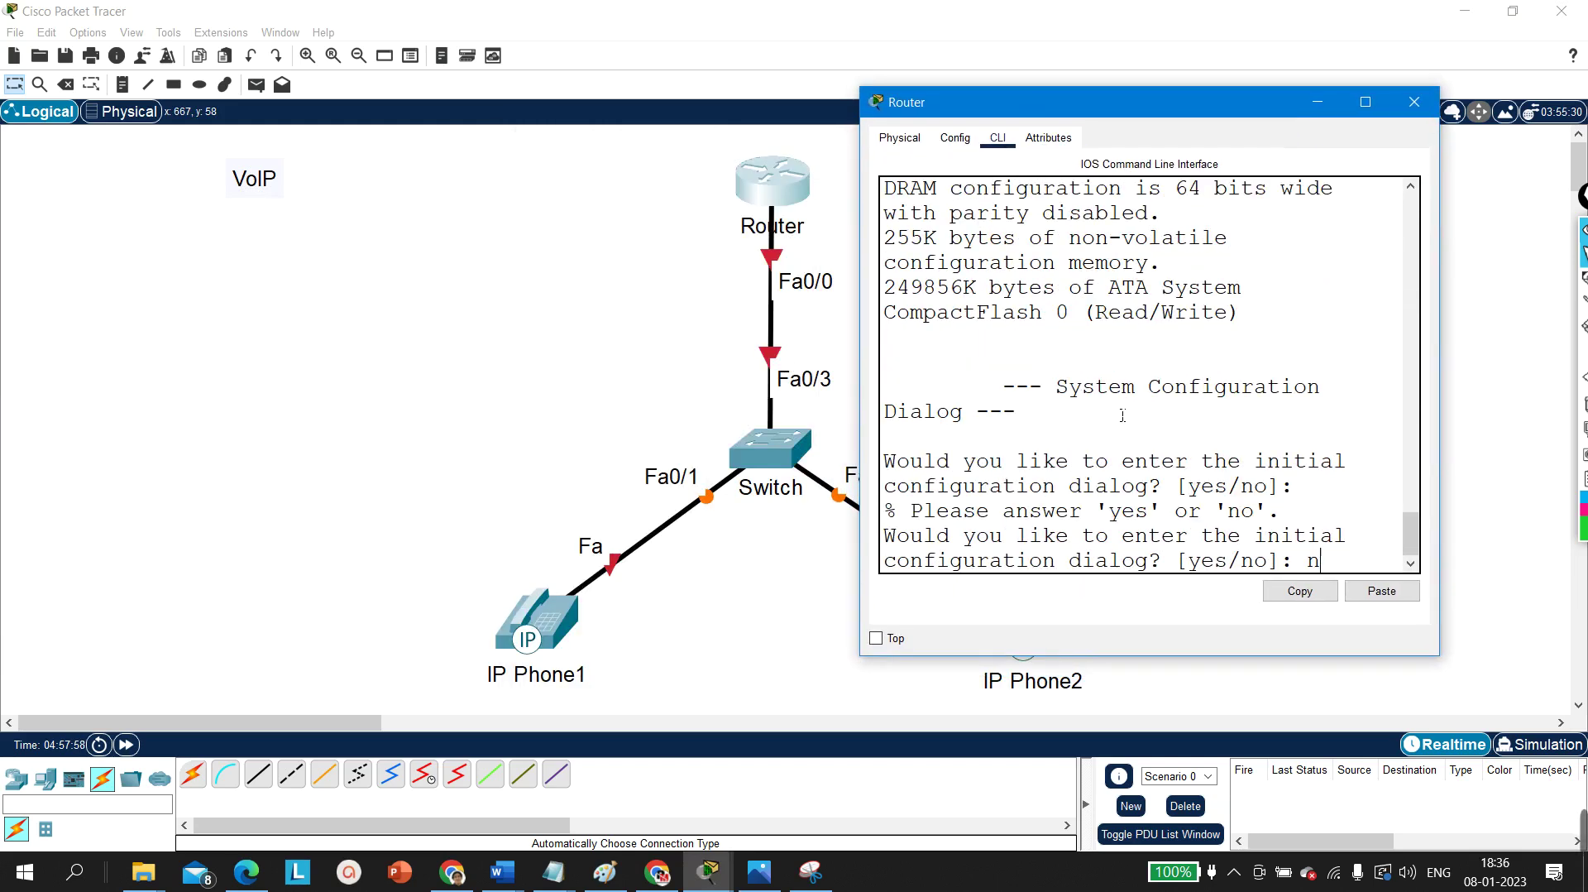
pyautogui.press('Return')
pyautogui.press('Return')
pyautogui.press('Return')
pyautogui.press('Return')
# Step: Enter privileged EXEC mode on the Router and start global configuration mode from the terminal
pyautogui.write('en')
pyautogui.press('Return')
pyautogui.press('Return')
pyautogui.press('Return')
pyautogui.press('Return')
pyautogui.press('Return')
pyautogui.write('conf')
pyautogui.press('Tab')
pyautogui.press('Return')
pyautogui.press('Return')
pyautogui.press('Return')
pyautogui.press('Return')
# Step: Enter configuration of the Router's interface f0/0 and enable it with no shutdown
pyautogui.write('int f0/0')
pyautogui.press('Return')
pyautogui.write('no sh')
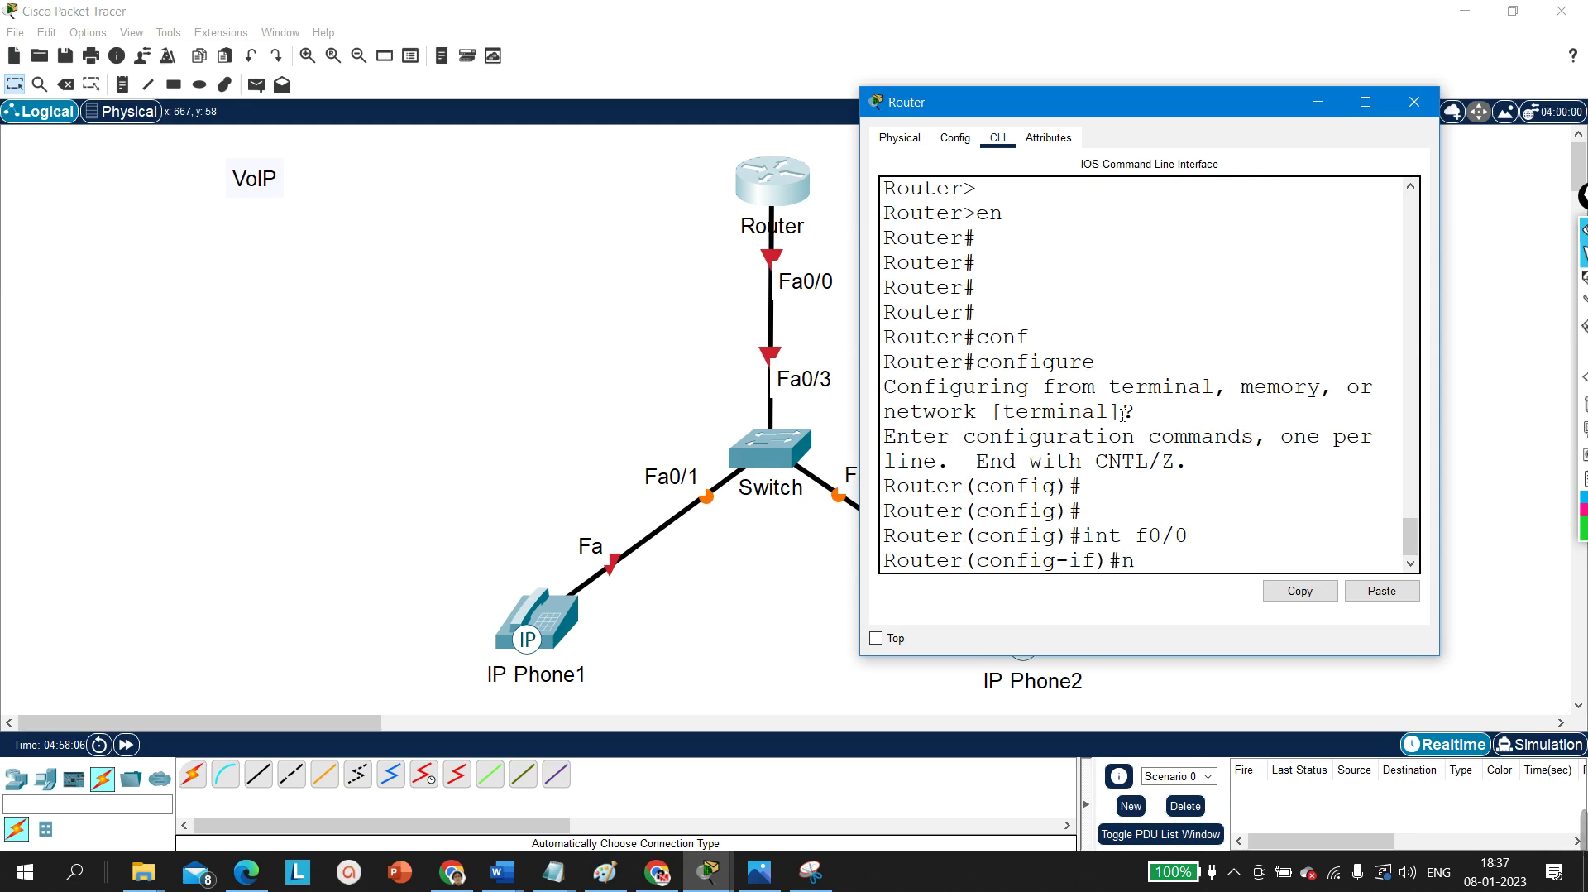
pyautogui.press('Tab')
pyautogui.press('Return')
pyautogui.press('Return')
# Step: Assign IP address 192.168.10.1 with mask 255.255.255.0 to interface f0/0 and return to global configuration mode
pyautogui.write('ip add')
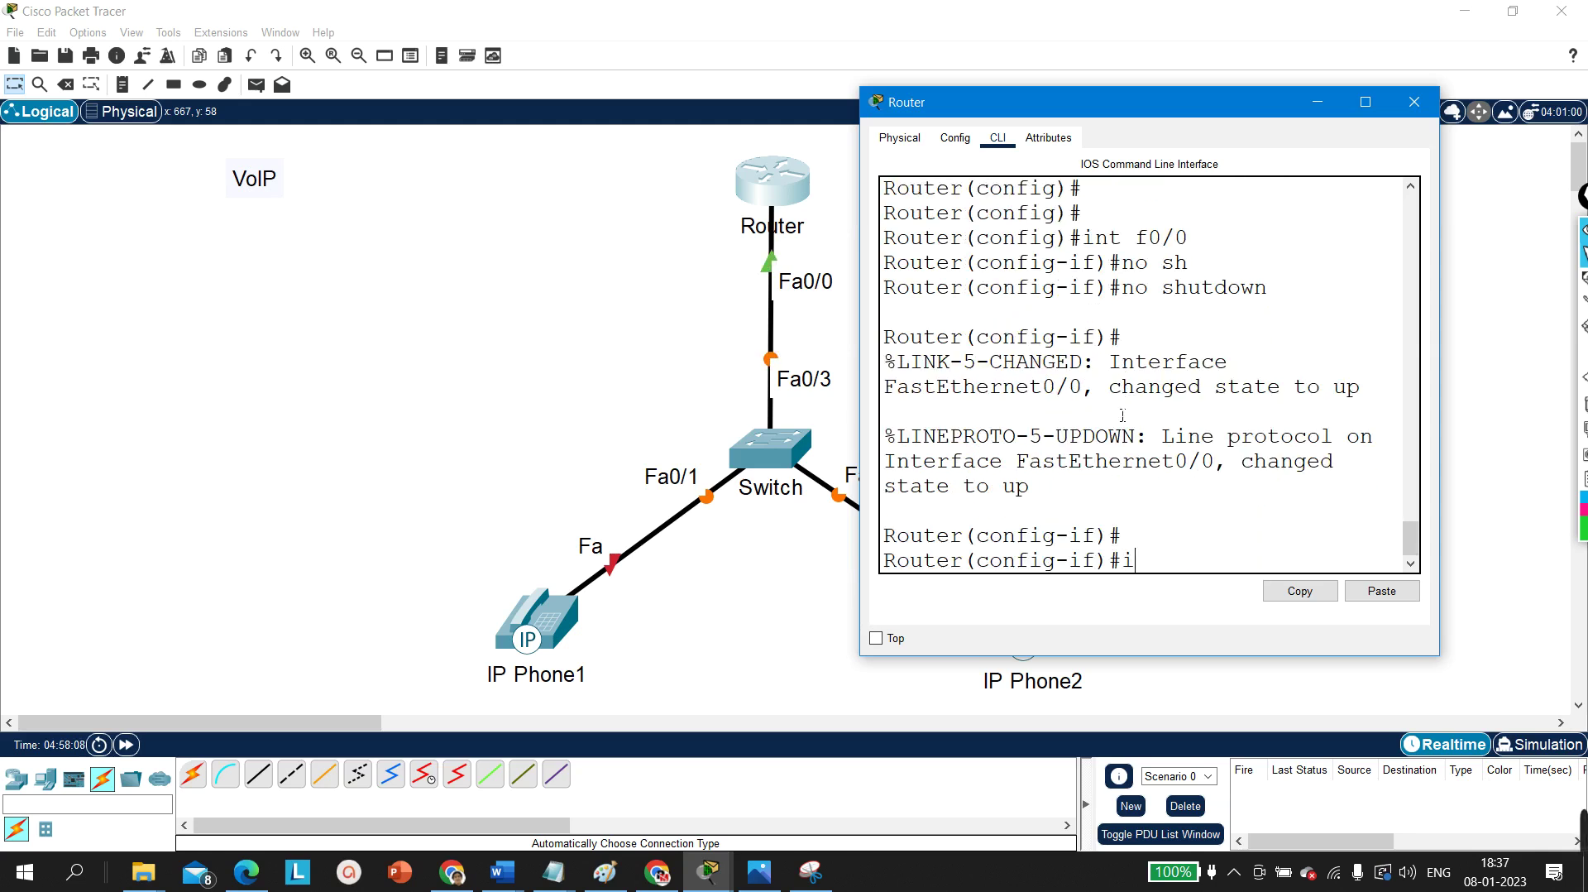
pyautogui.press('Tab')
pyautogui.write('19')
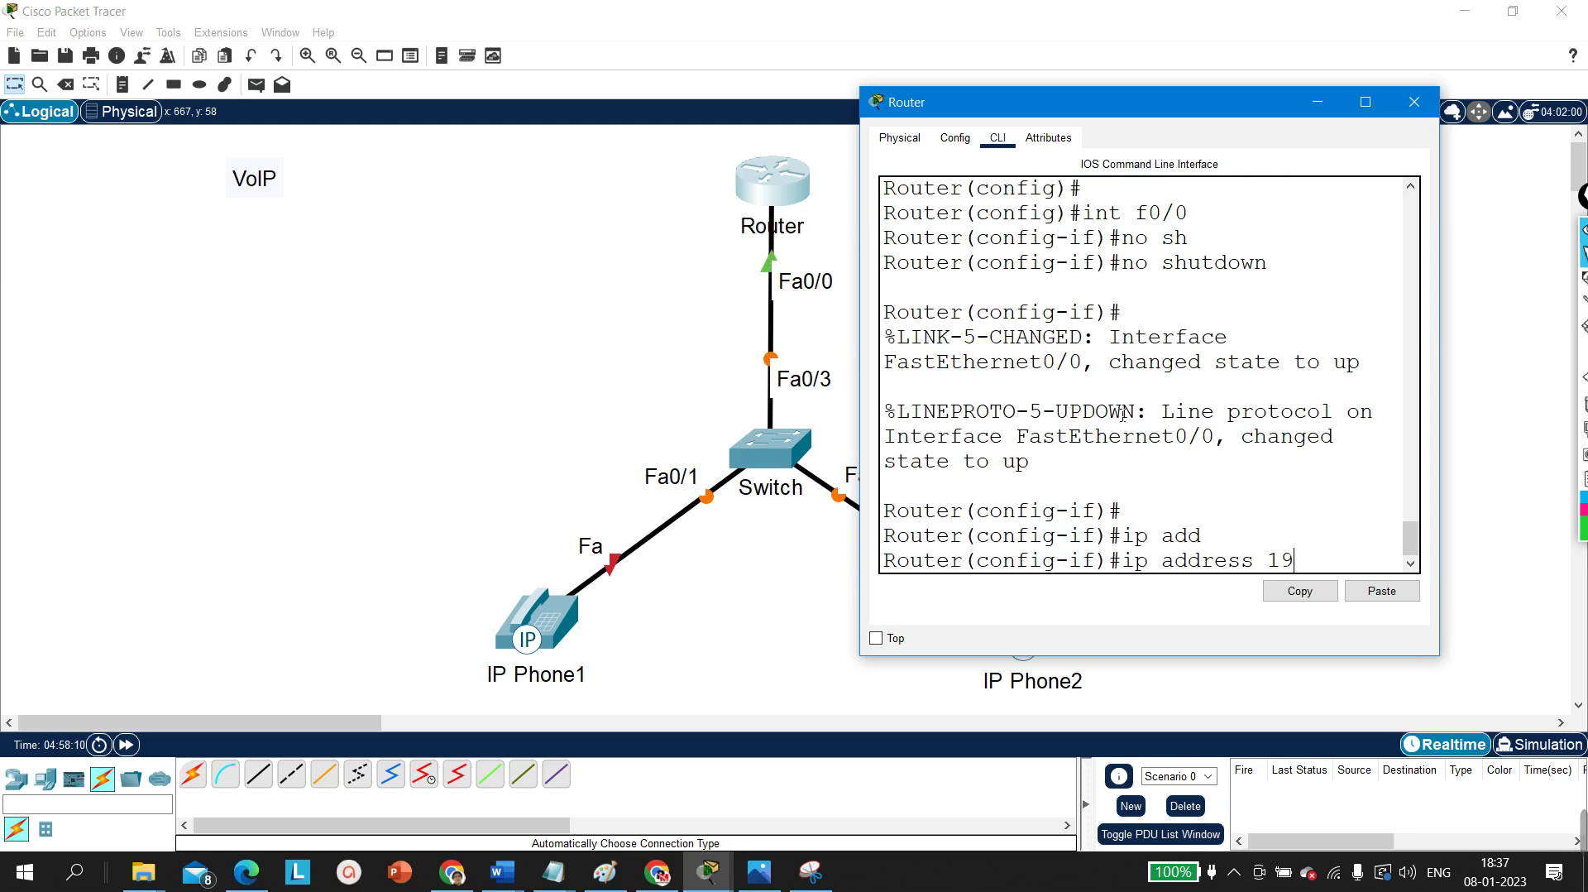
pyautogui.write('2.168.10.')
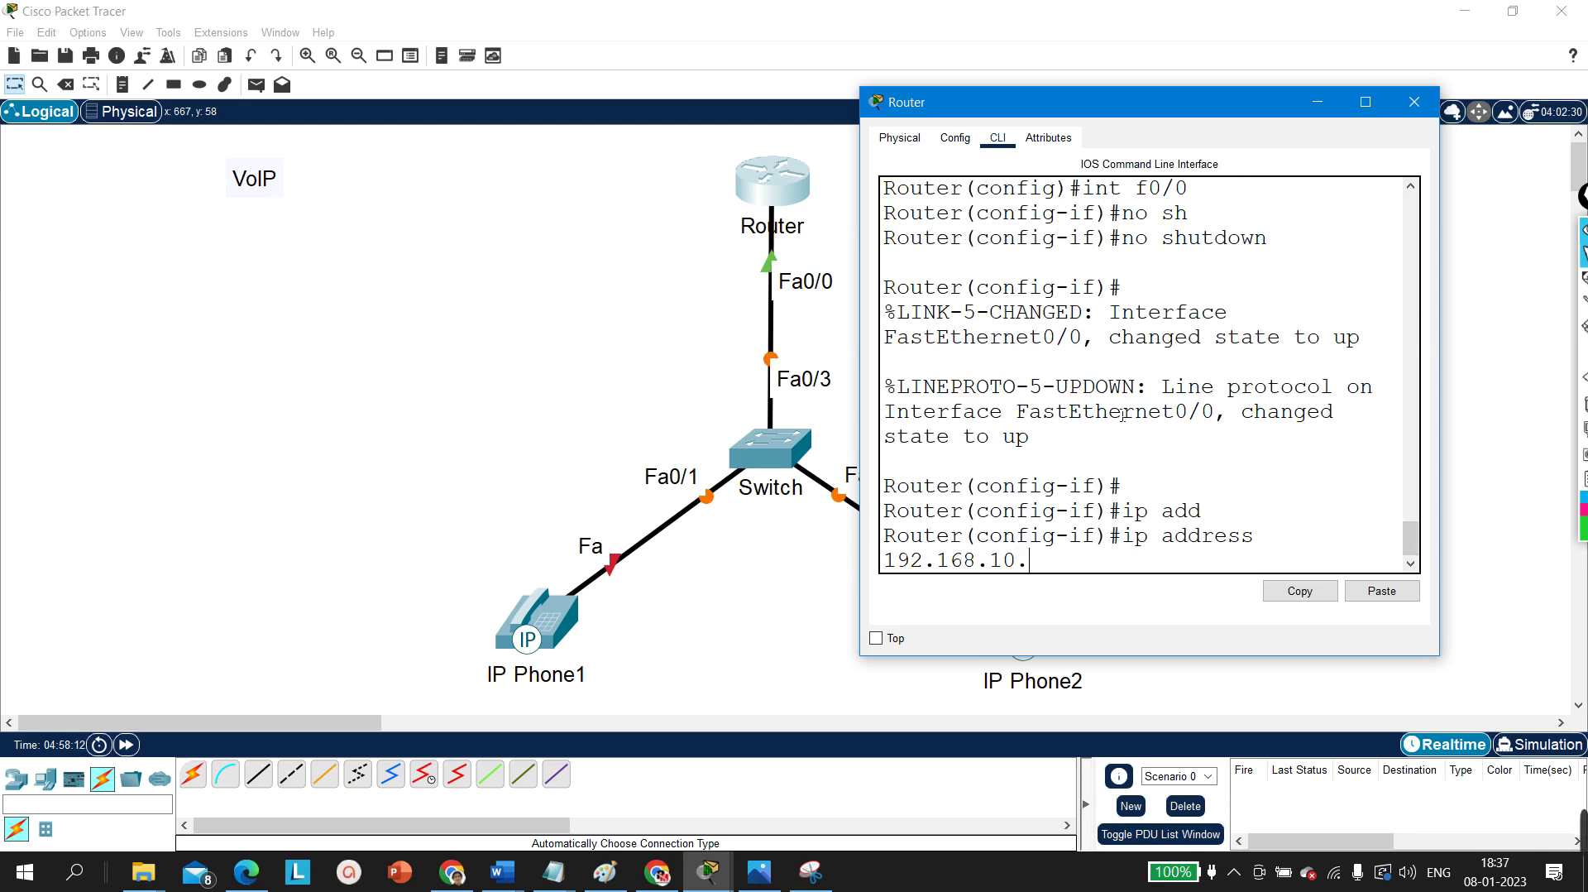
pyautogui.write('1 255.255.255.0')
pyautogui.press('Return')
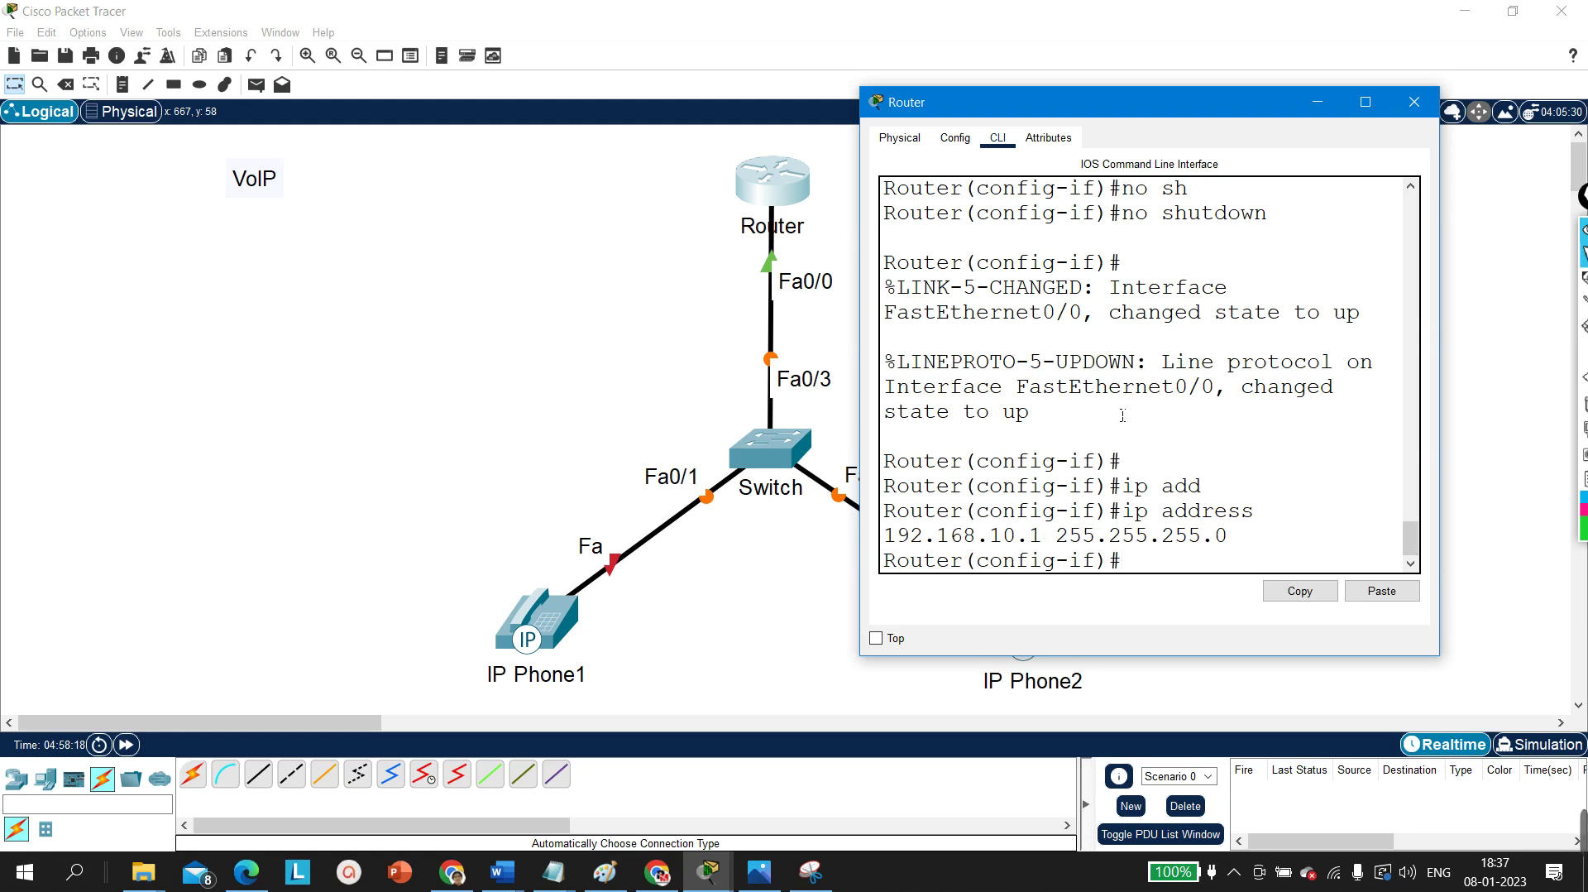
pyautogui.write('exi')
pyautogui.press('Return')
pyautogui.press('Return')
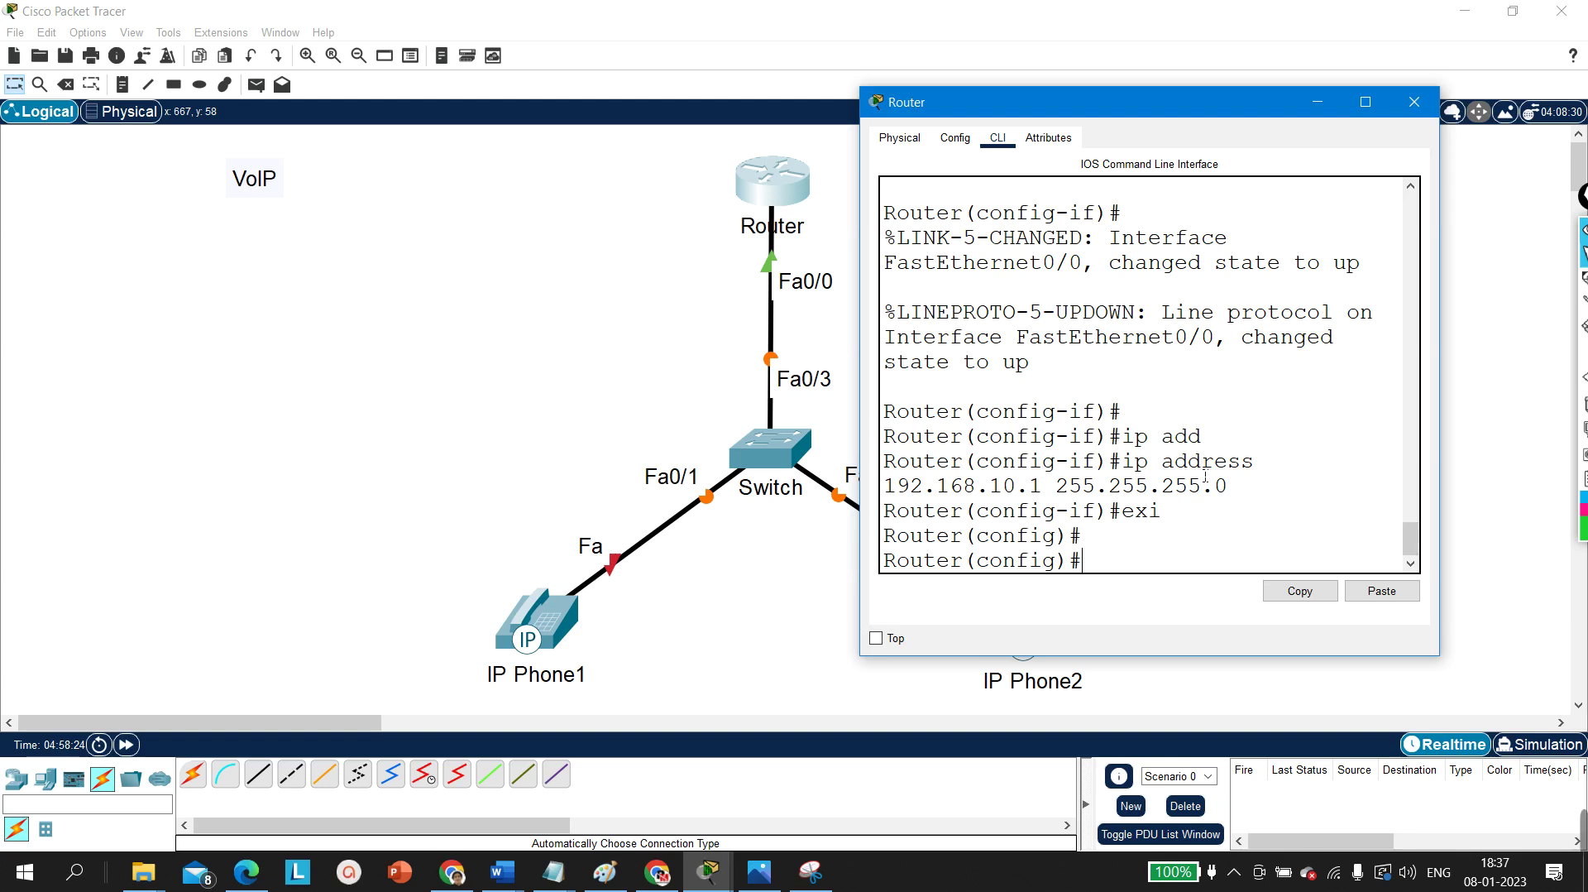
pyautogui.moveTo(1045, 495); pyautogui.dragTo(875, 491)
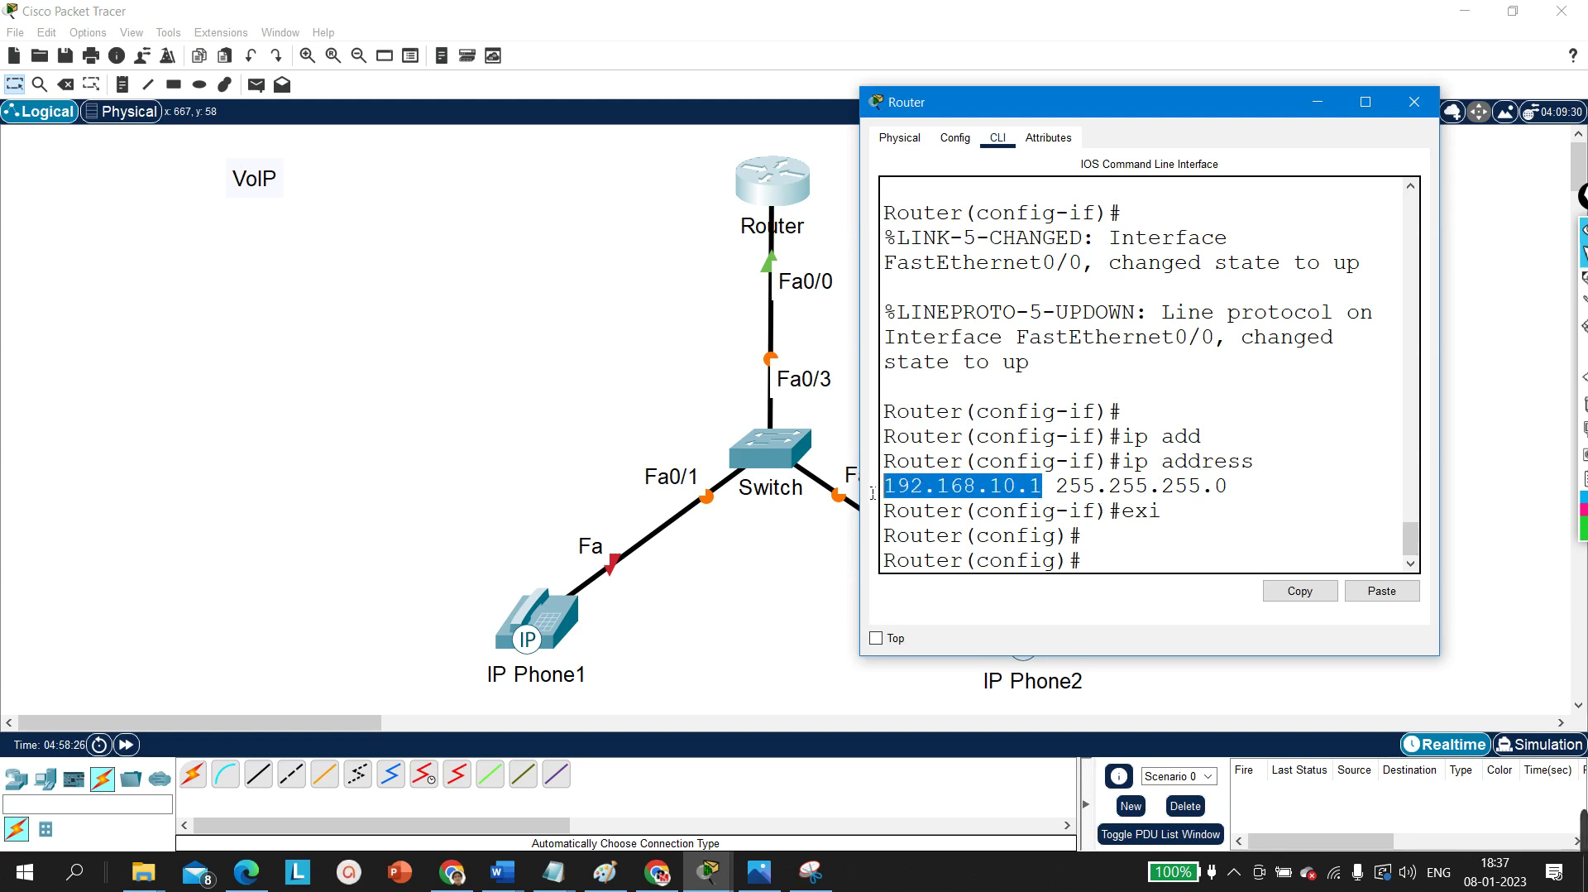
pyautogui.click(1136, 566)
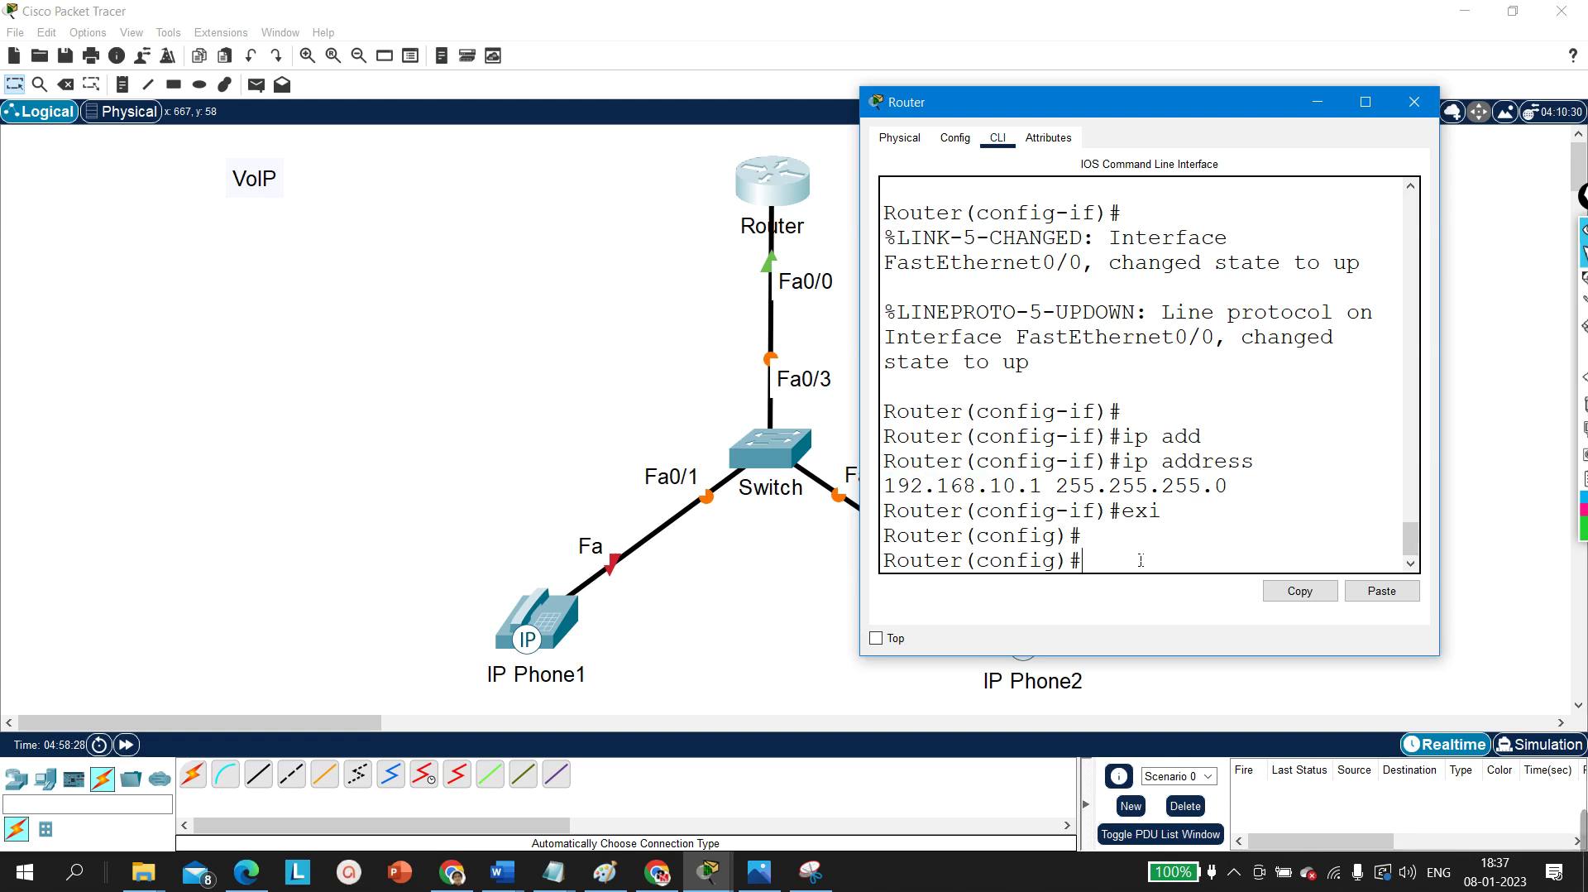
# Step: Exclude the address 192.168.10.1 from DHCP assignment on the Router
pyautogui.write('ip dh')
pyautogui.press('Tab')
pyautogui.write('ex')
pyautogui.press('Tab')
pyautogui.write('192')
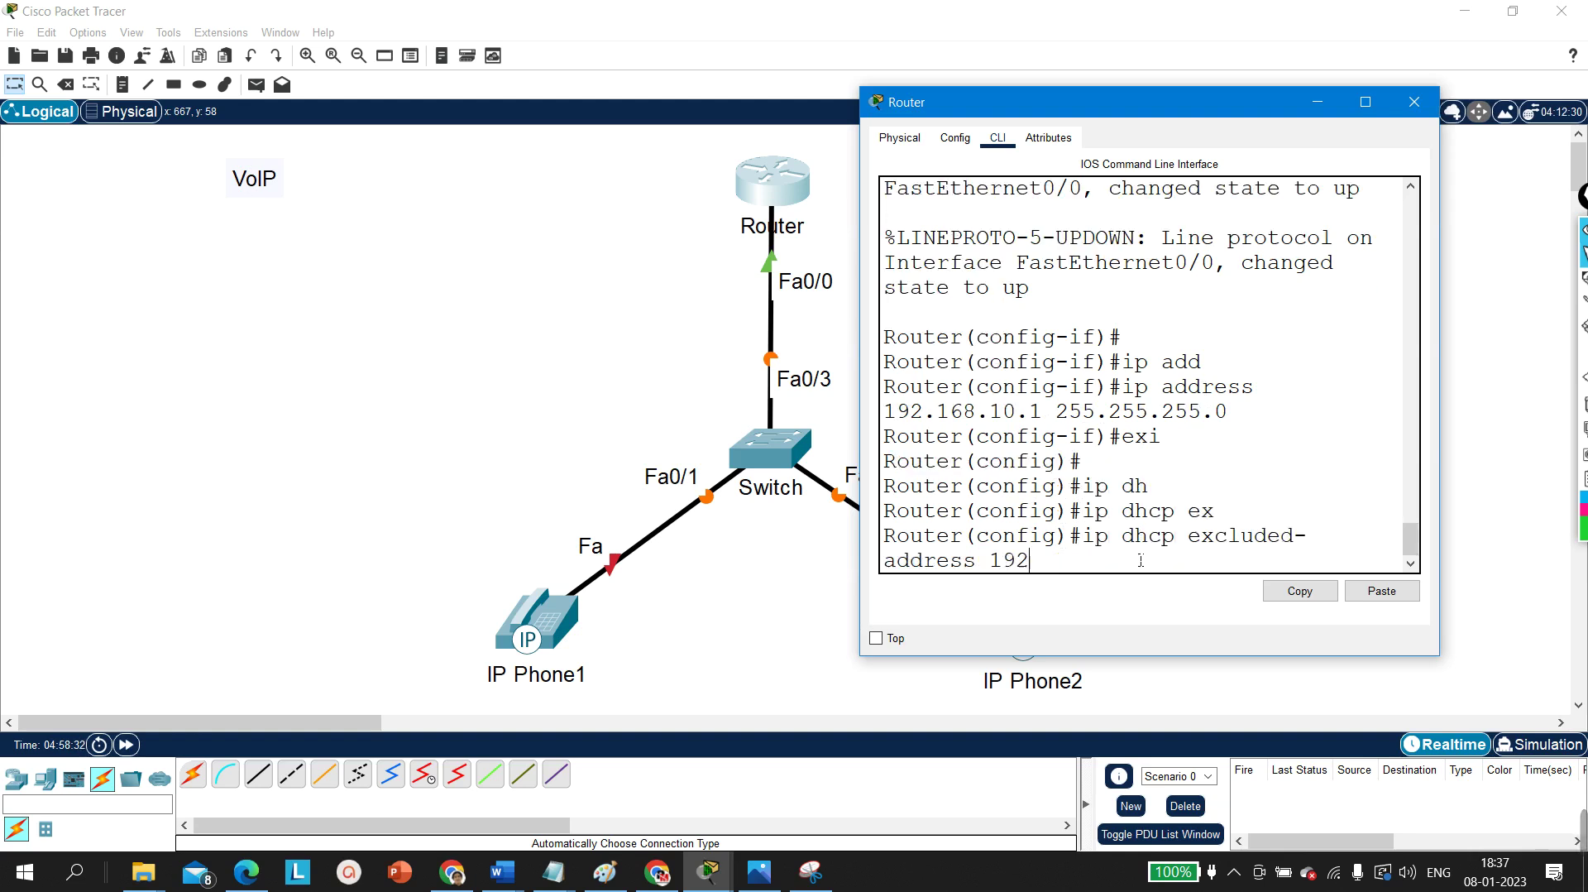
pyautogui.write('.168.10.1')
pyautogui.press('Return')
pyautogui.press('Return')
# Step: Create a DHCP pool named ephone on the Router
pyautogui.write('ip ')
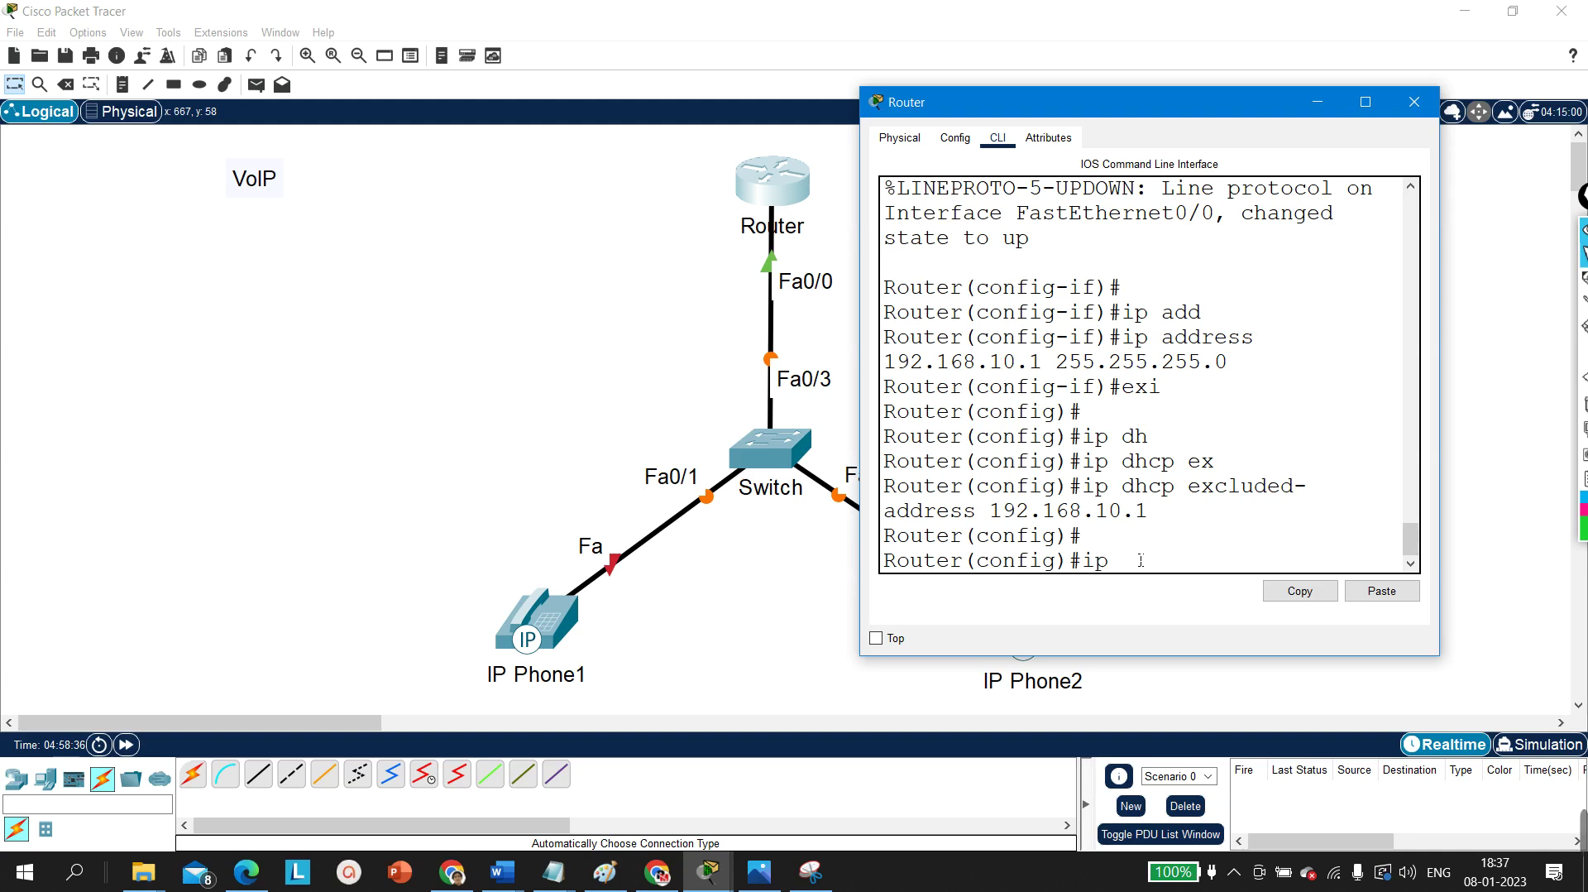
pyautogui.write('dh')
pyautogui.press('Tab')
pyautogui.write('po')
pyautogui.press('Tab')
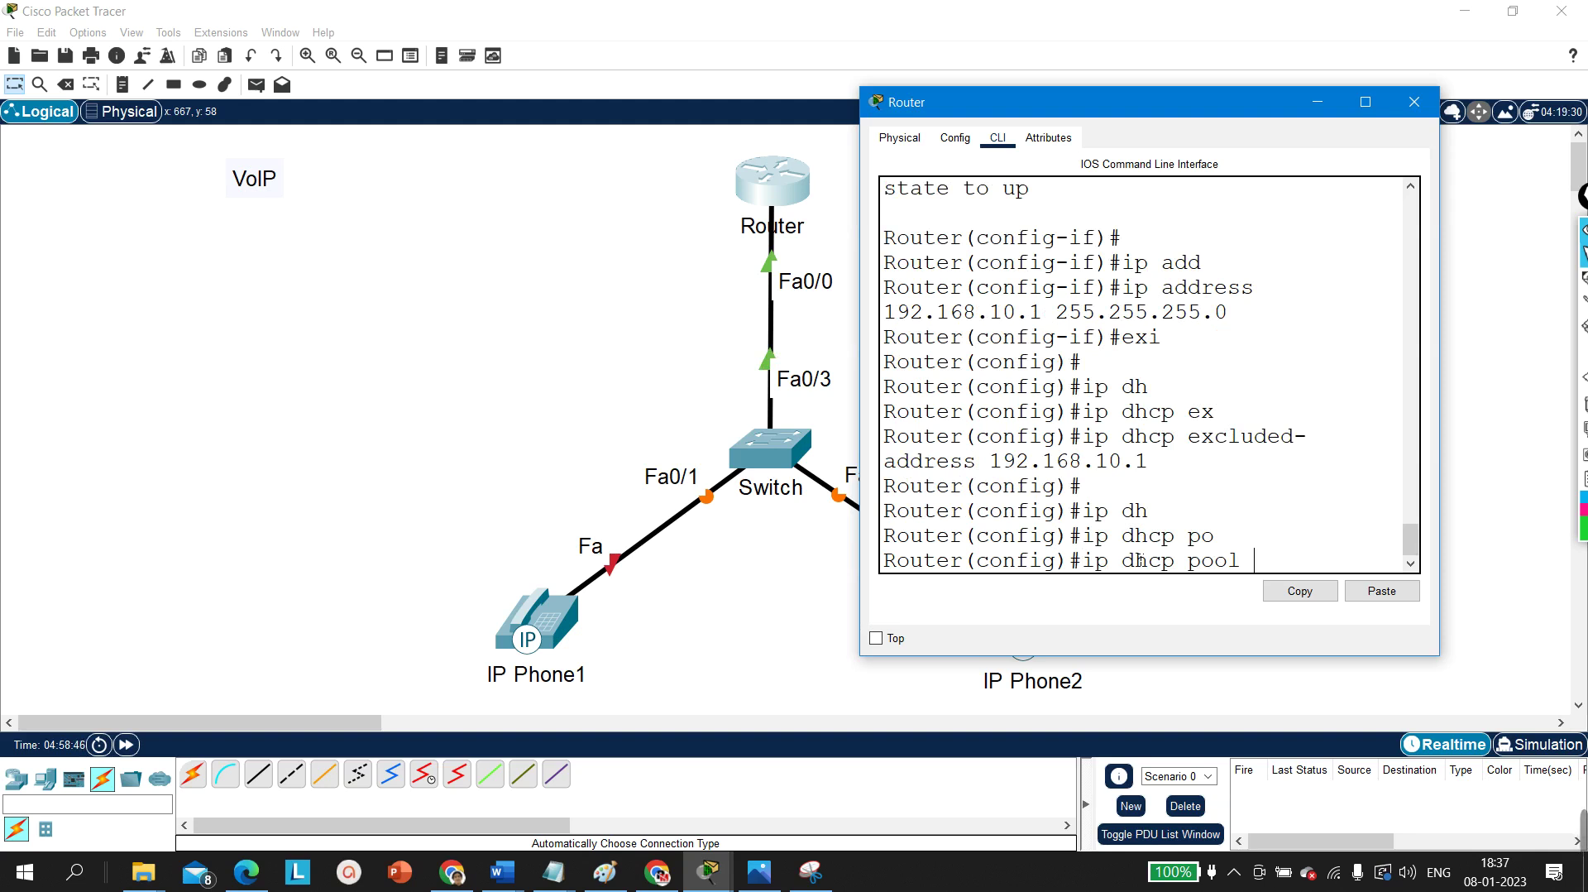
pyautogui.write('ephone')
pyautogui.press('Return')
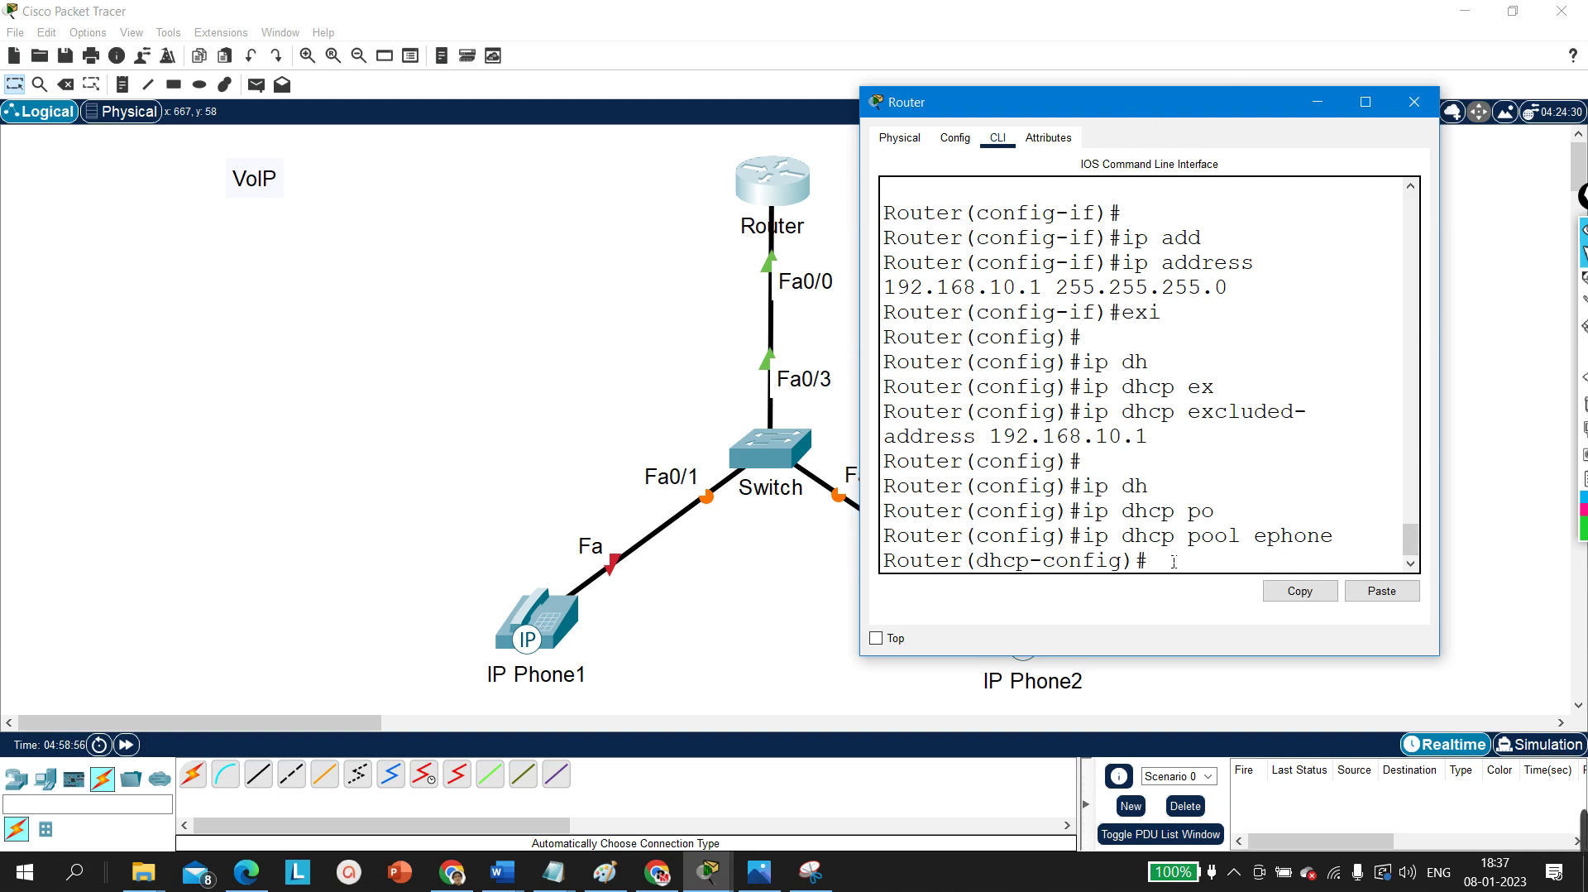
pyautogui.moveTo(1150, 539); pyautogui.dragTo(1347, 541)
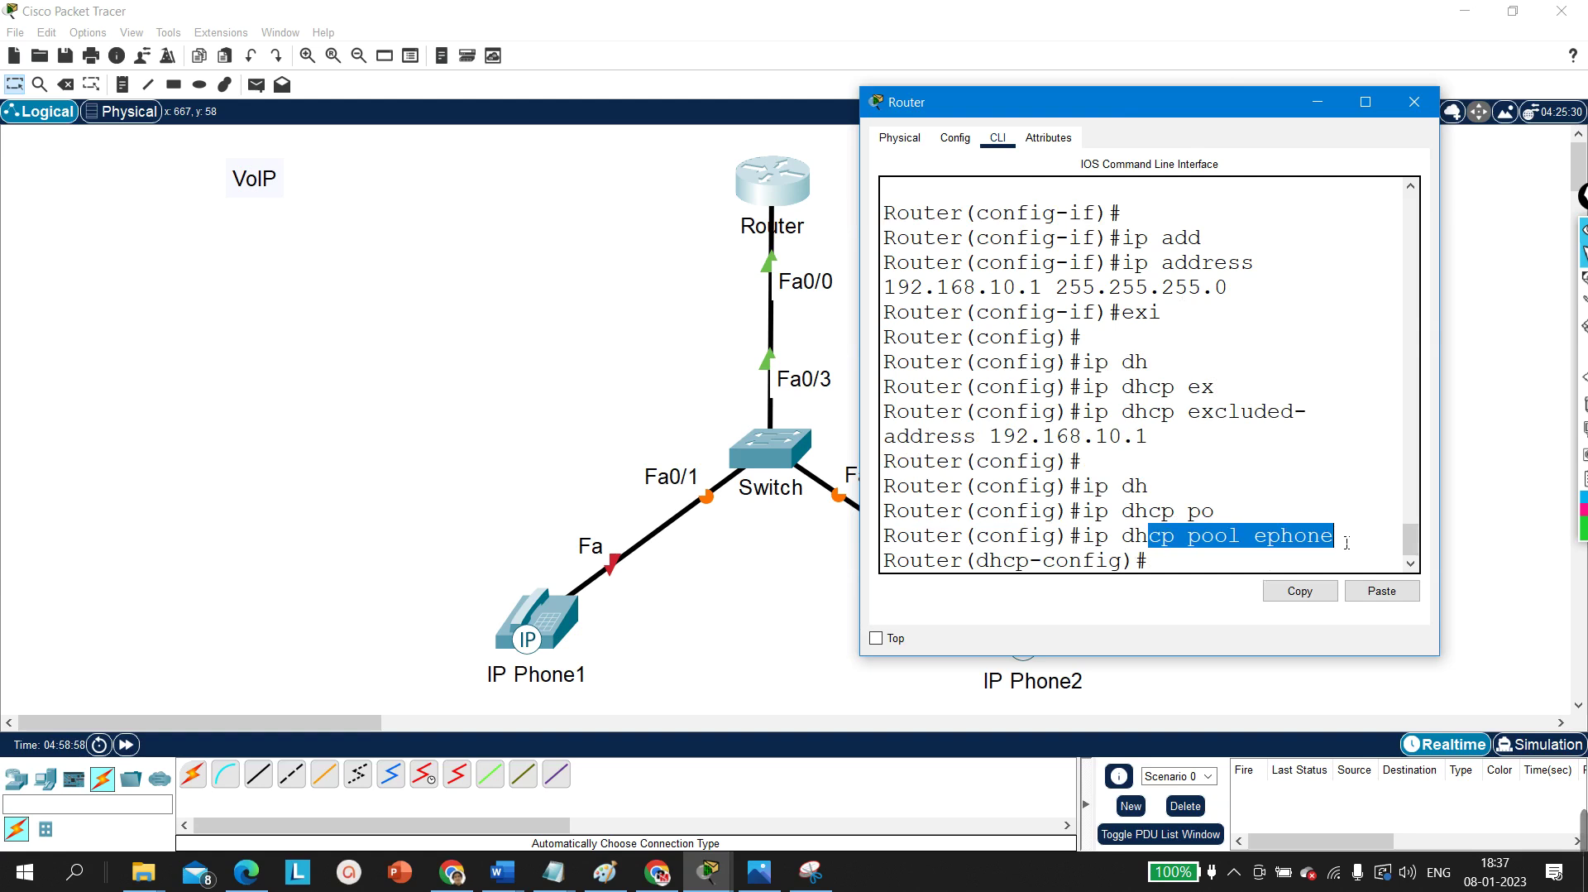
pyautogui.click(1188, 575)
# Step: Set the ephone DHCP pool's network to 192.168.10.0 with mask 255.255.255.0
pyautogui.press('Return')
pyautogui.write('net')
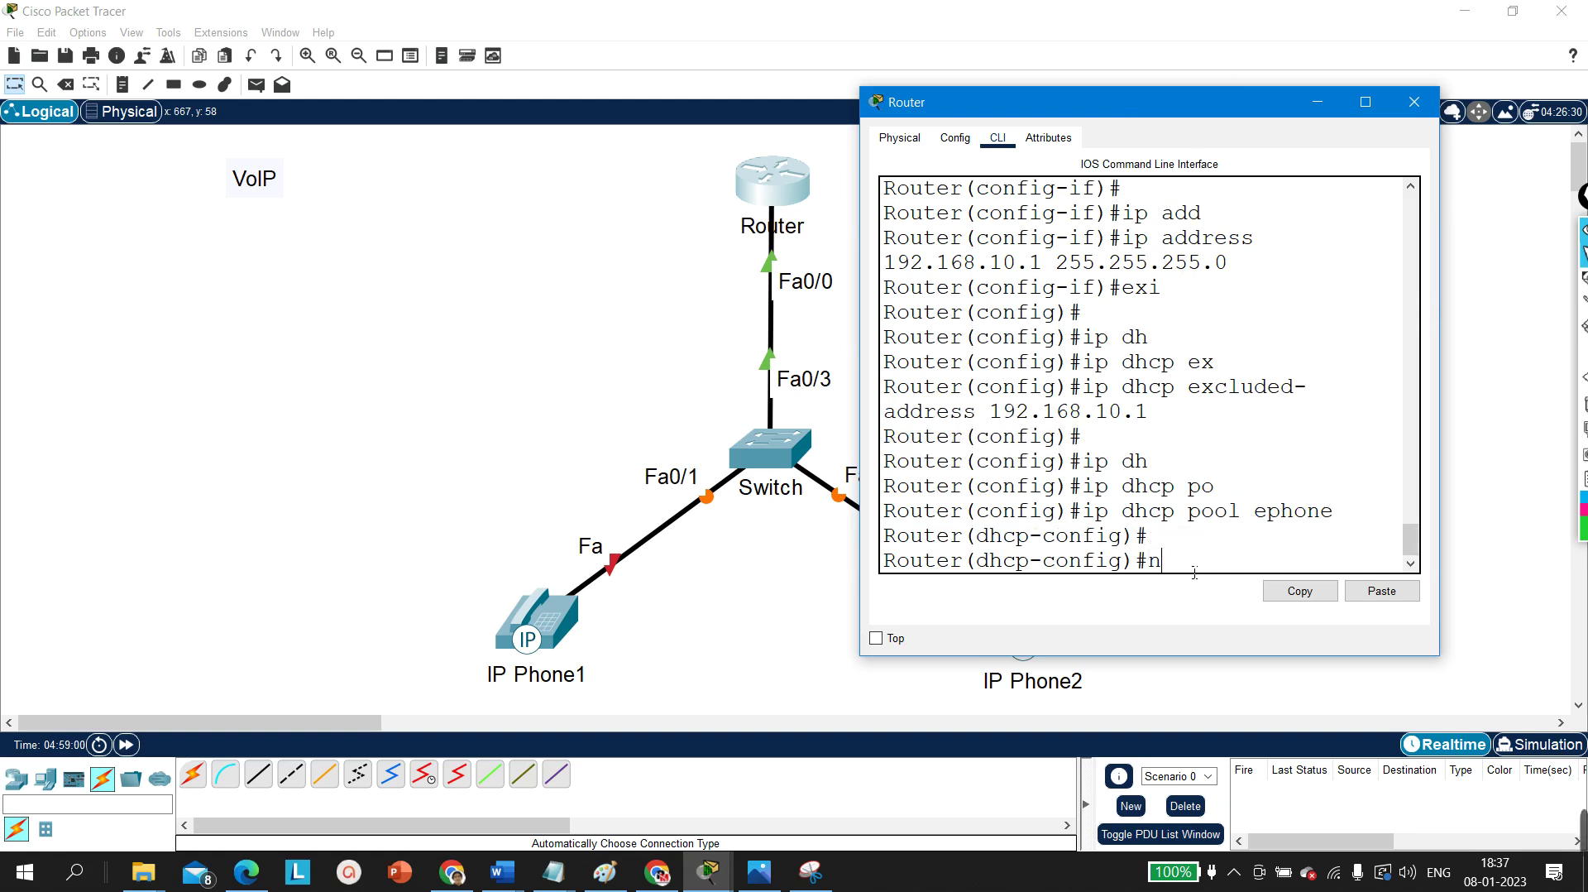
pyautogui.press('Tab')
pyautogui.write('192')
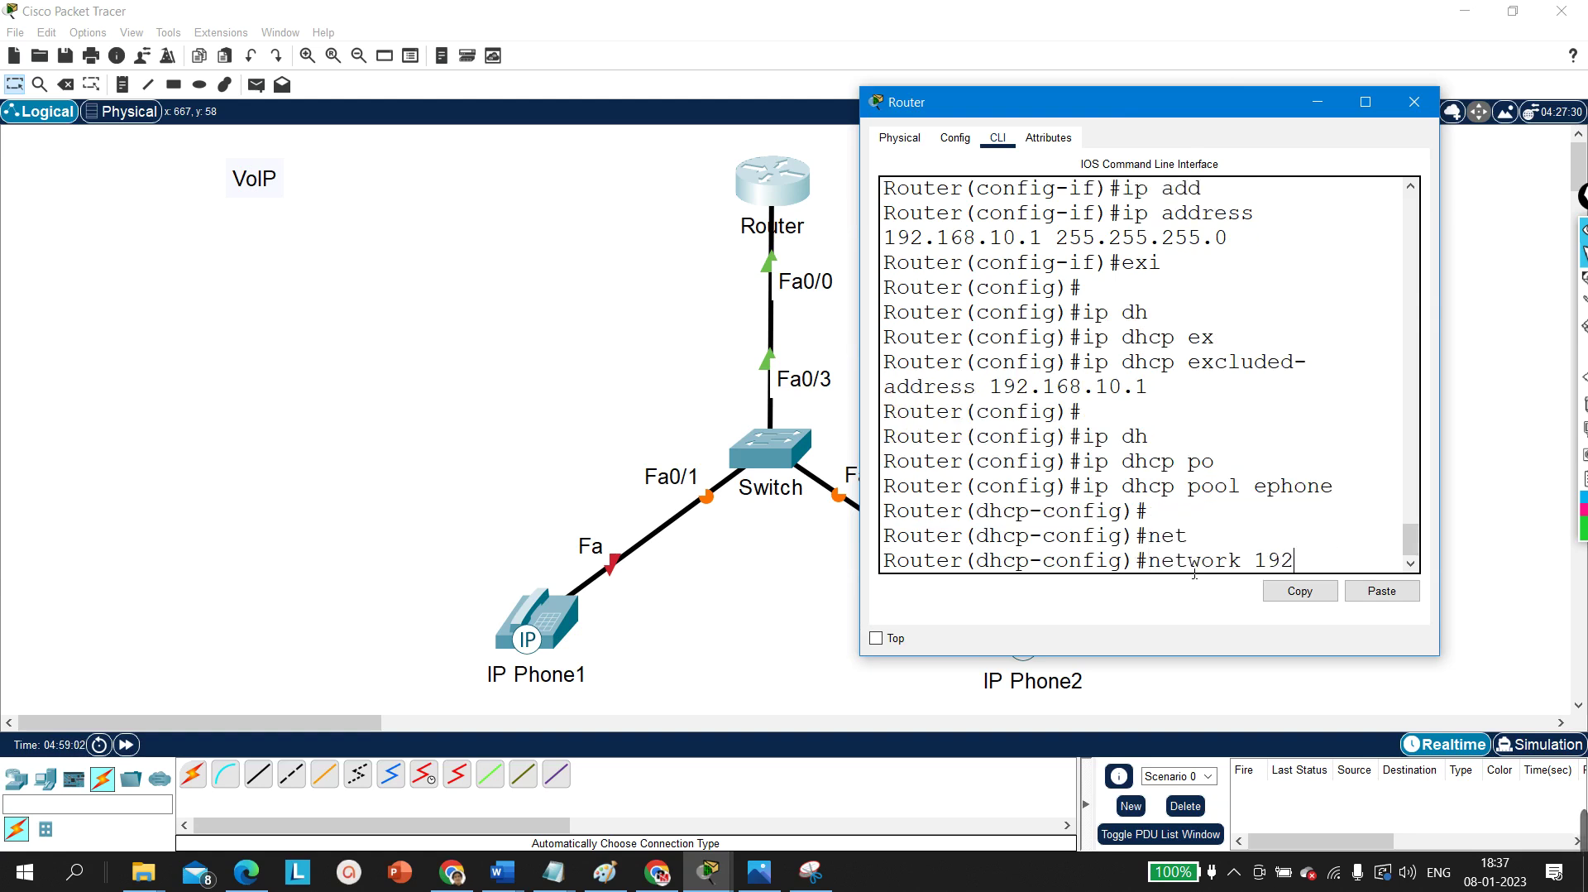
pyautogui.write('.168.10.')
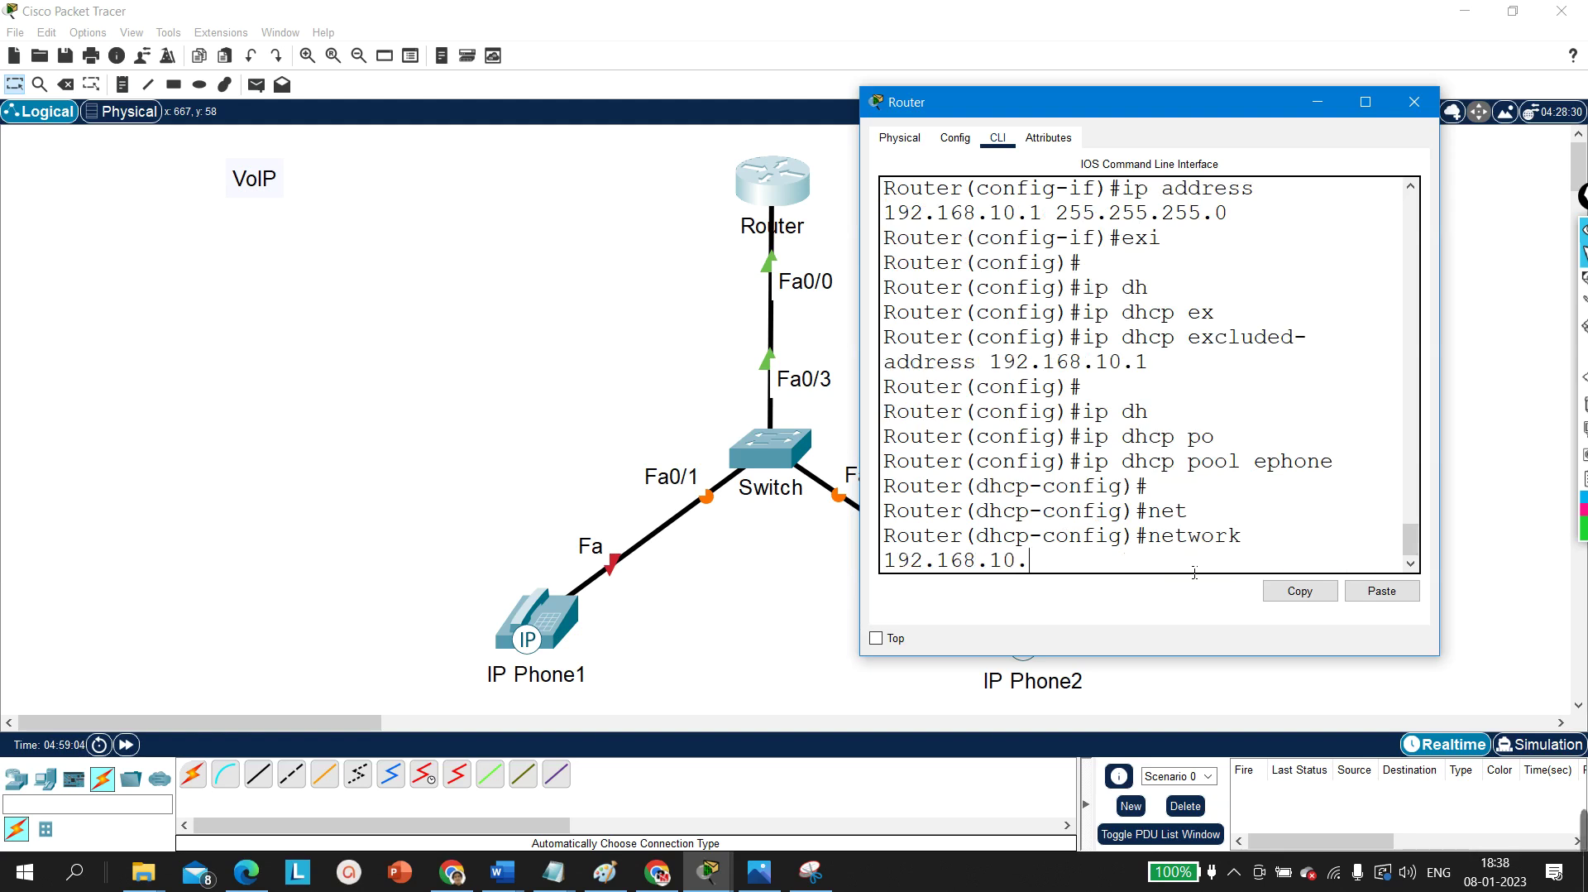
pyautogui.write('0 255.255.255.0')
pyautogui.press('Return')
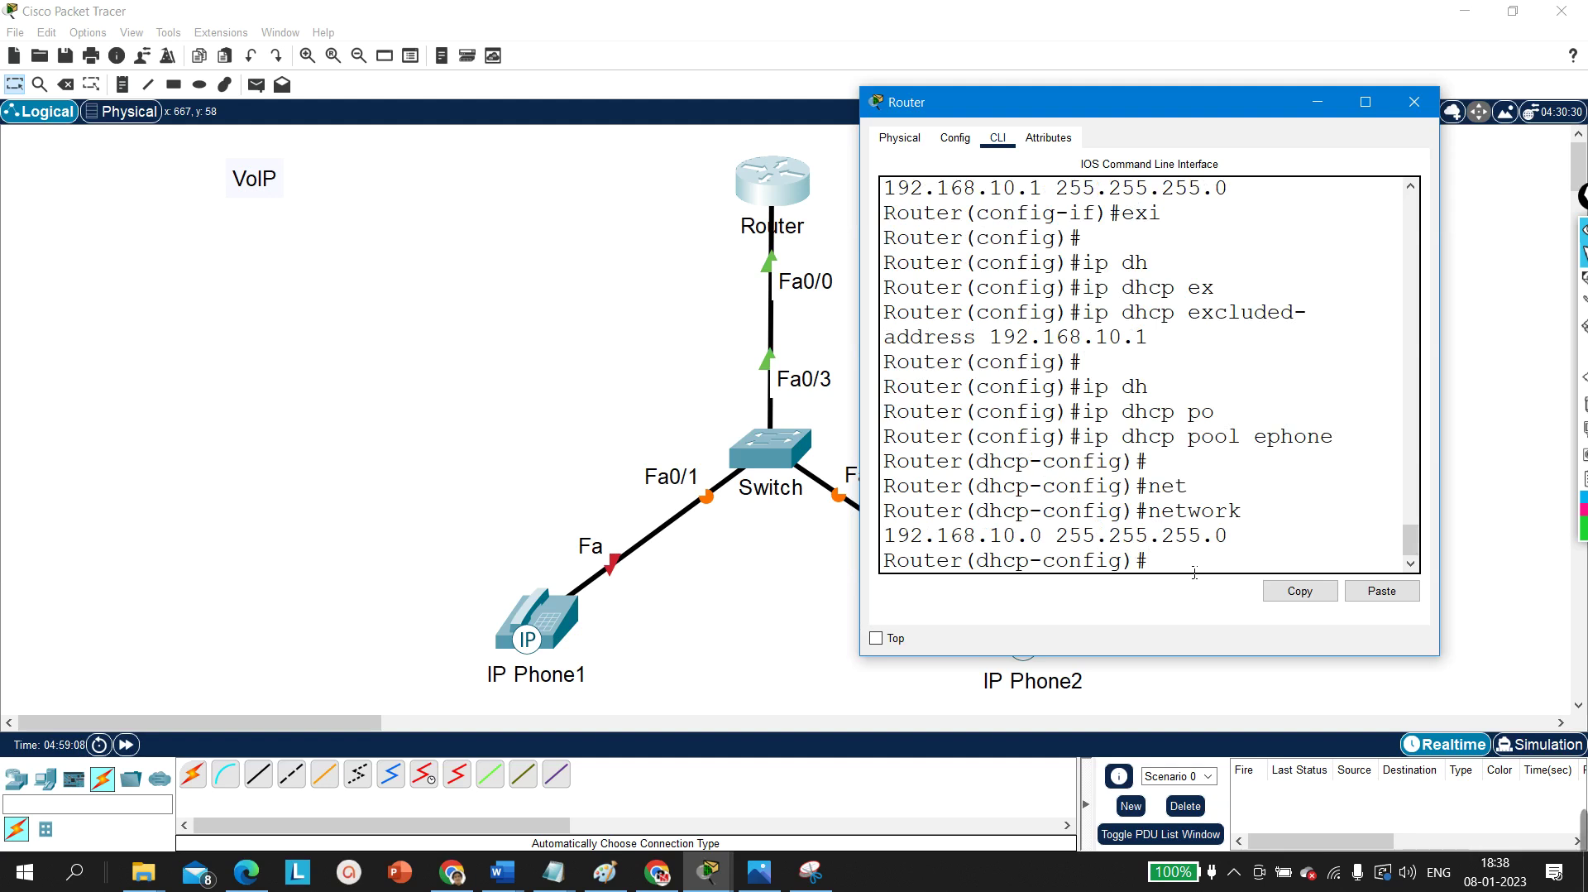
# Step: Set the ephone DHCP pool's default router to 192.168.10.1
pyautogui.write('de')
pyautogui.press('Tab')
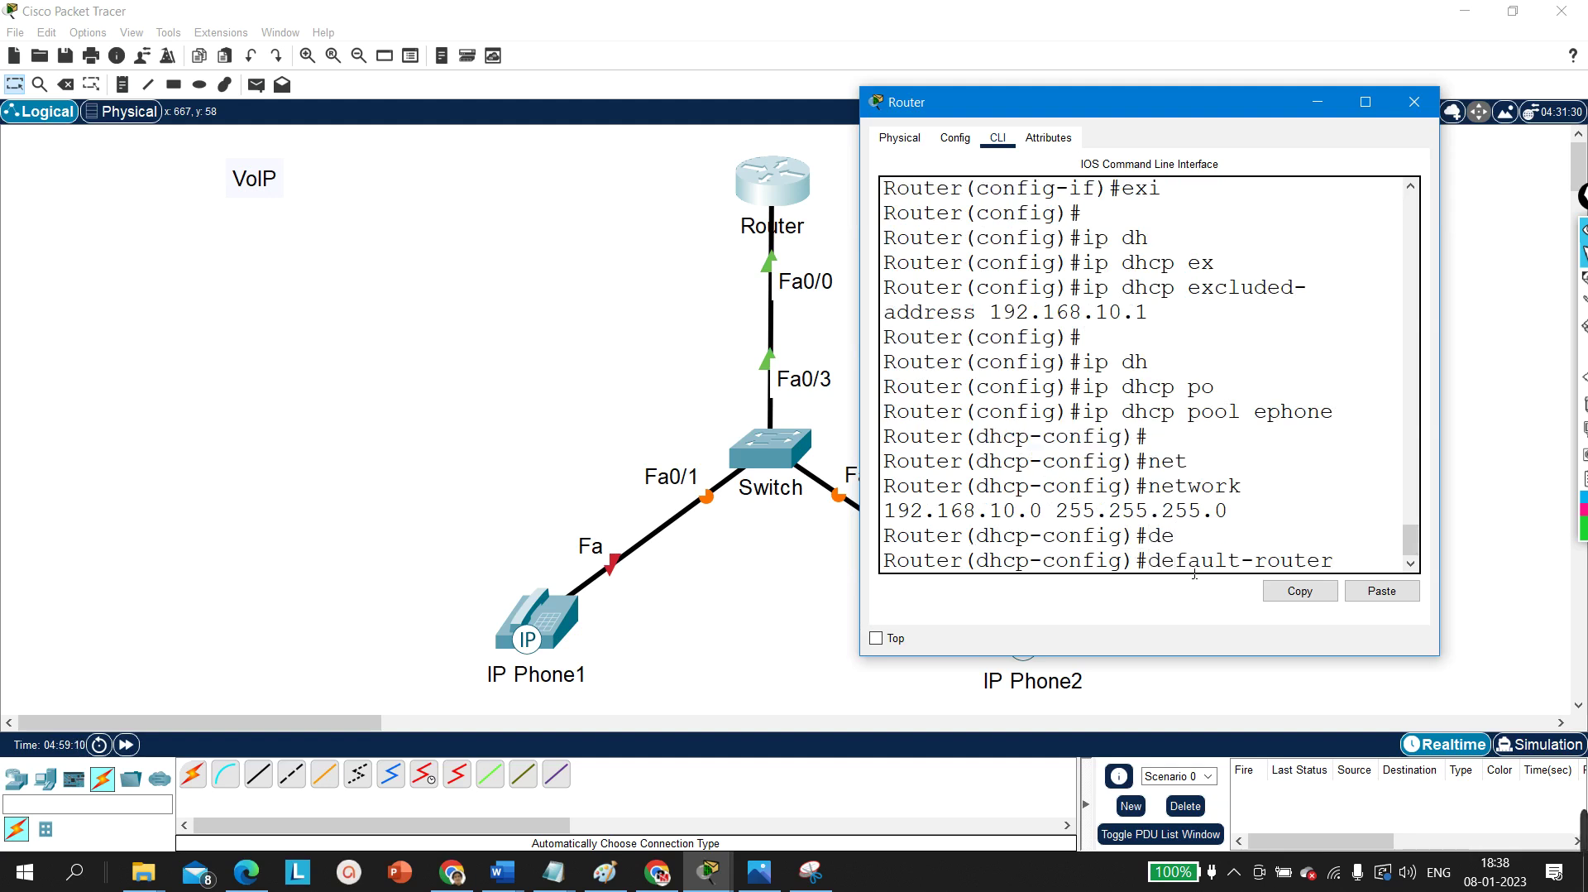
pyautogui.write('192.1')
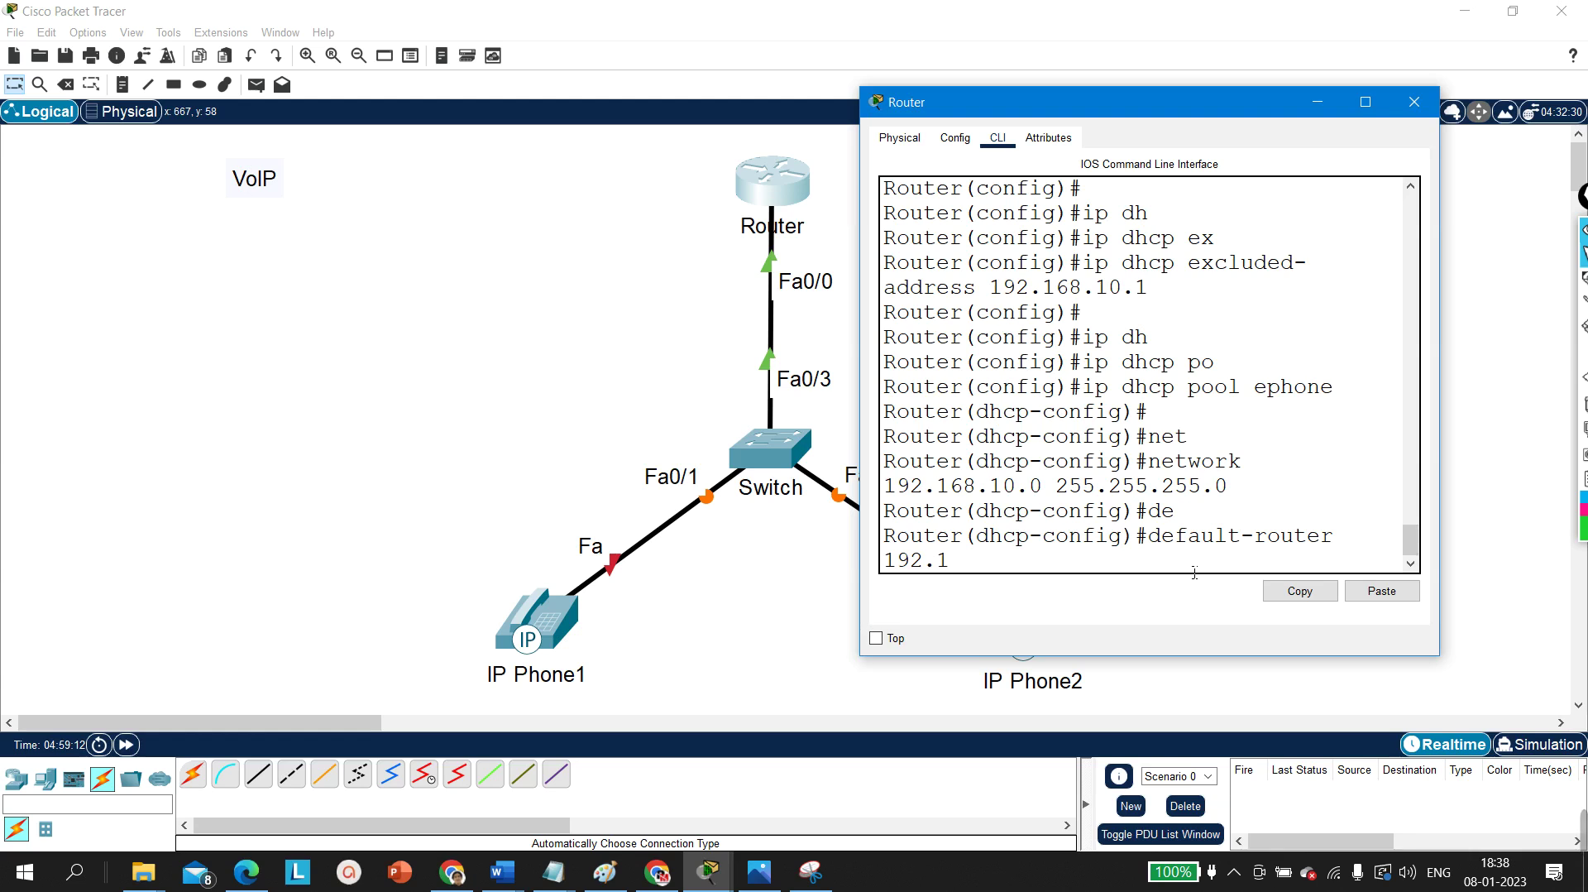
pyautogui.write('68.10.1')
pyautogui.press('Return')
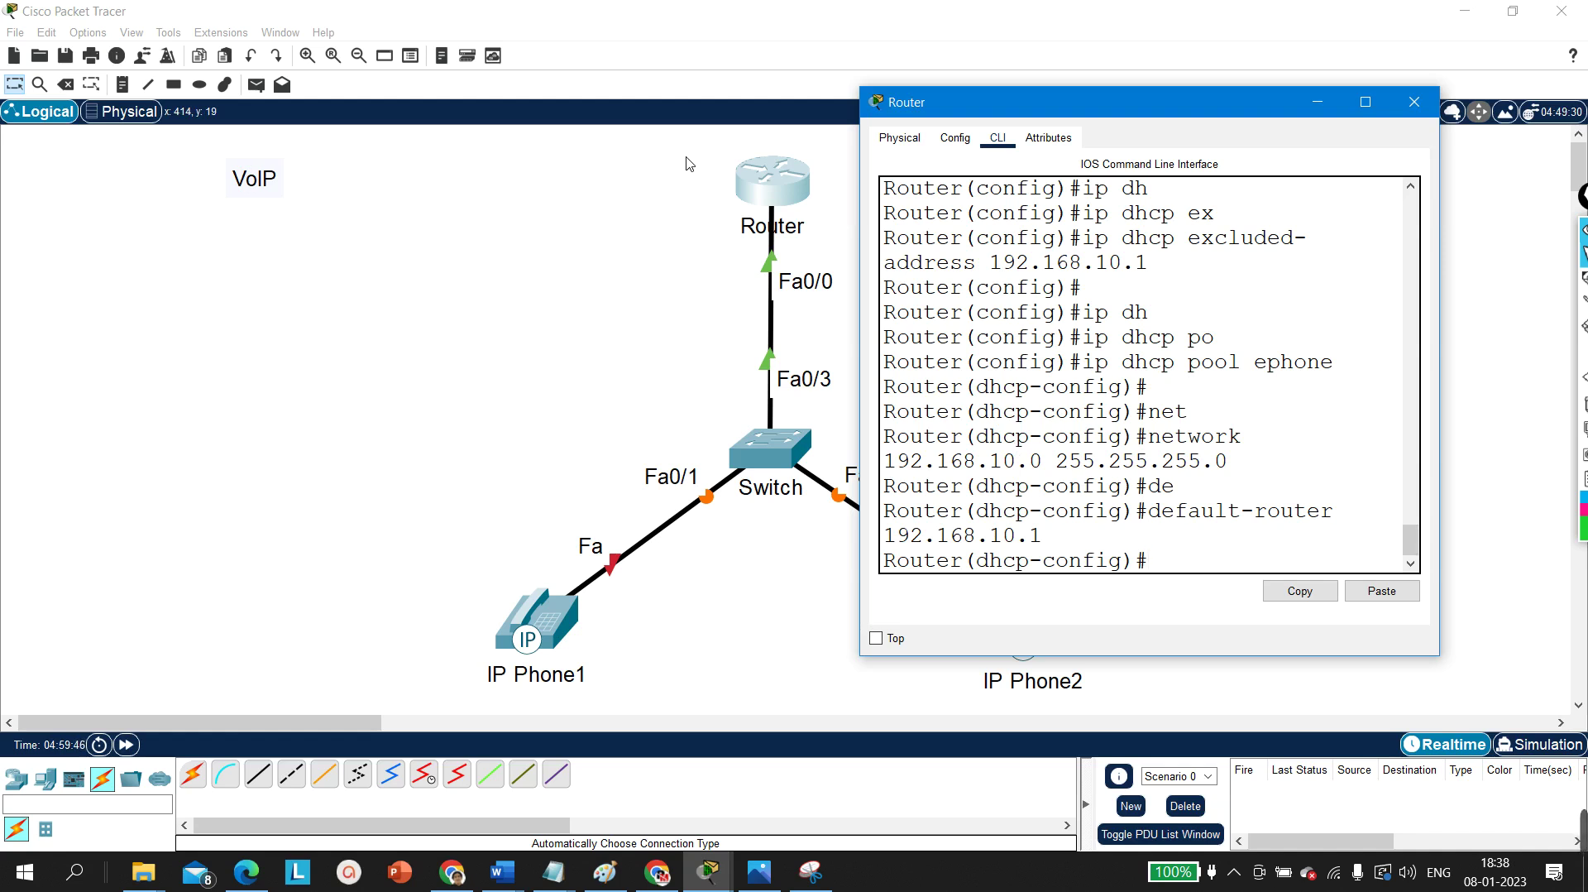
# Step: Set DHCP option 150 of the ephone pool to IP 192.168.10.1 and return to global configuration mode
pyautogui.write('op')
pyautogui.press('Tab')
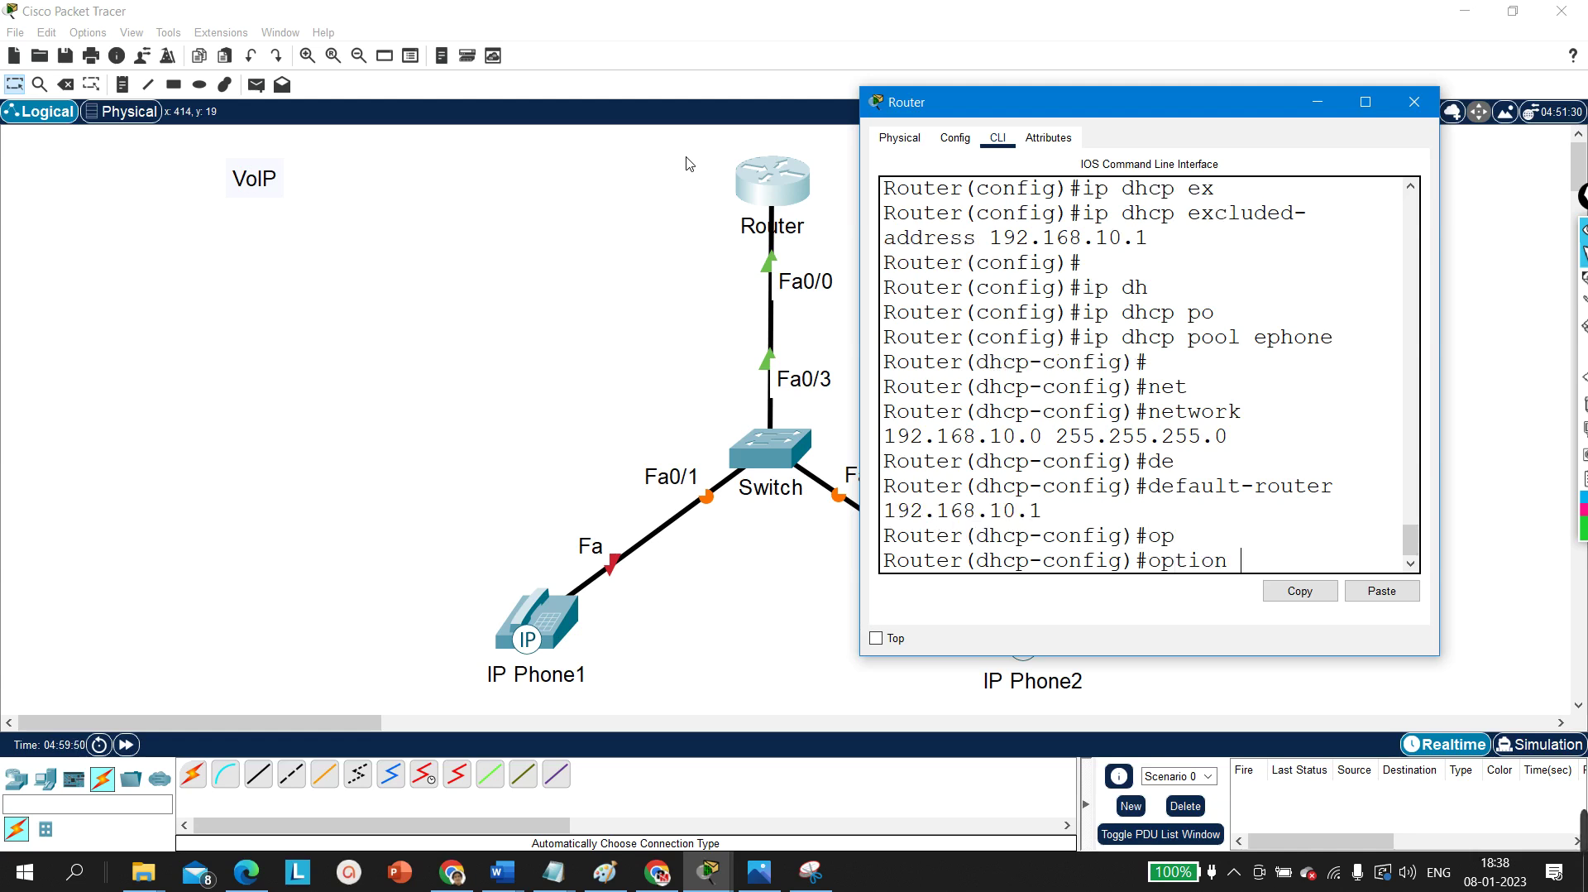
pyautogui.write('150')
pyautogui.moveTo(1296, 570); pyautogui.dragTo(1256, 562)
pyautogui.click(1304, 569)
pyautogui.moveTo(1304, 569); pyautogui.dragTo(1252, 575)
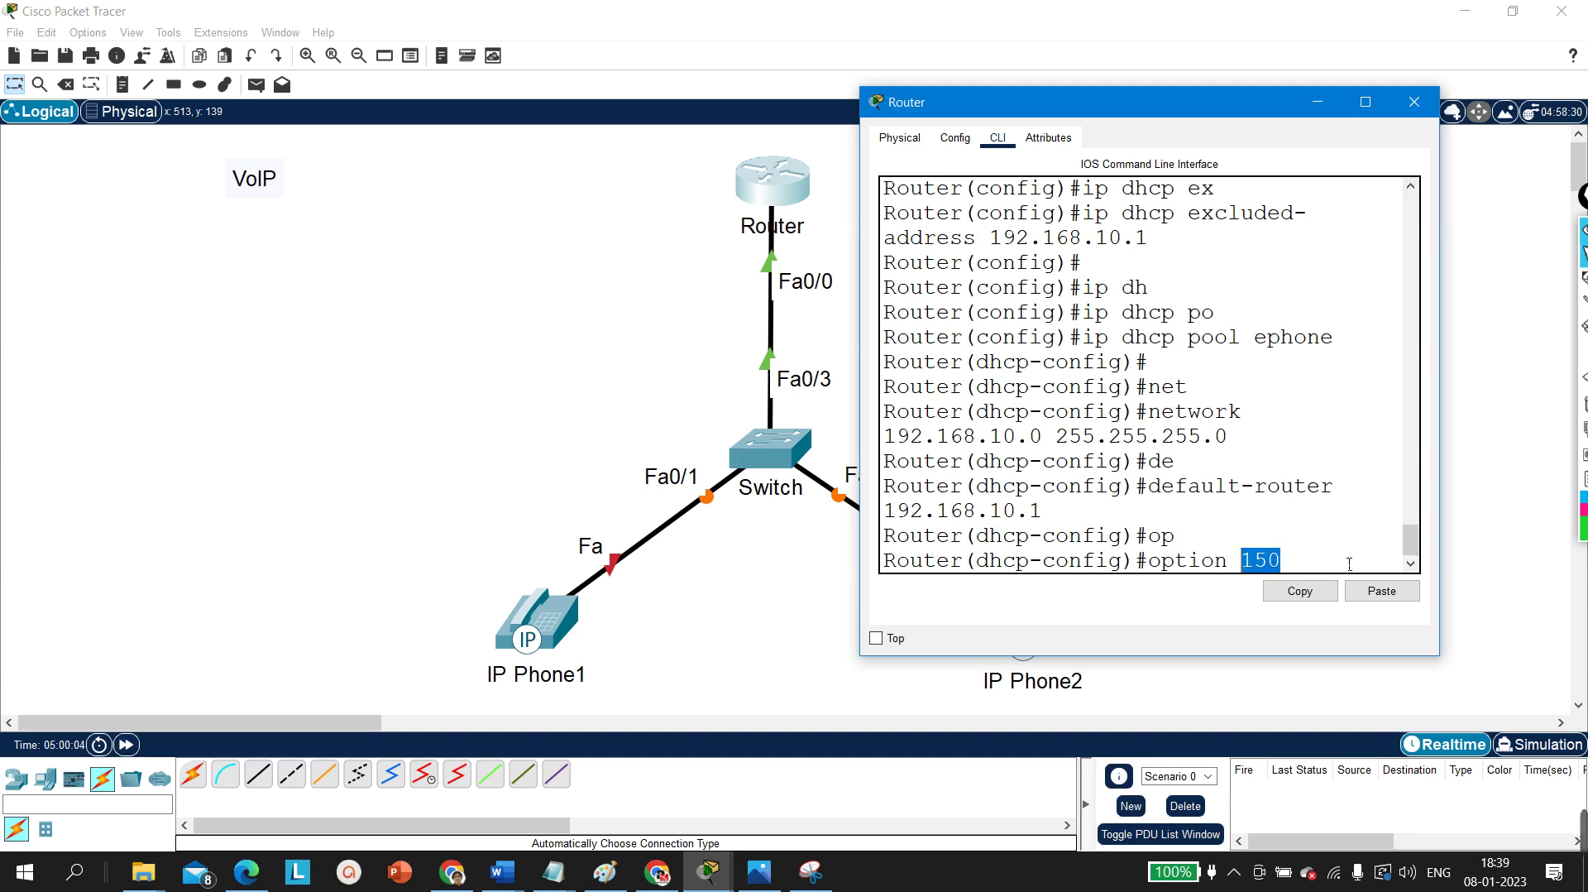
pyautogui.click(1324, 566)
pyautogui.write('ip')
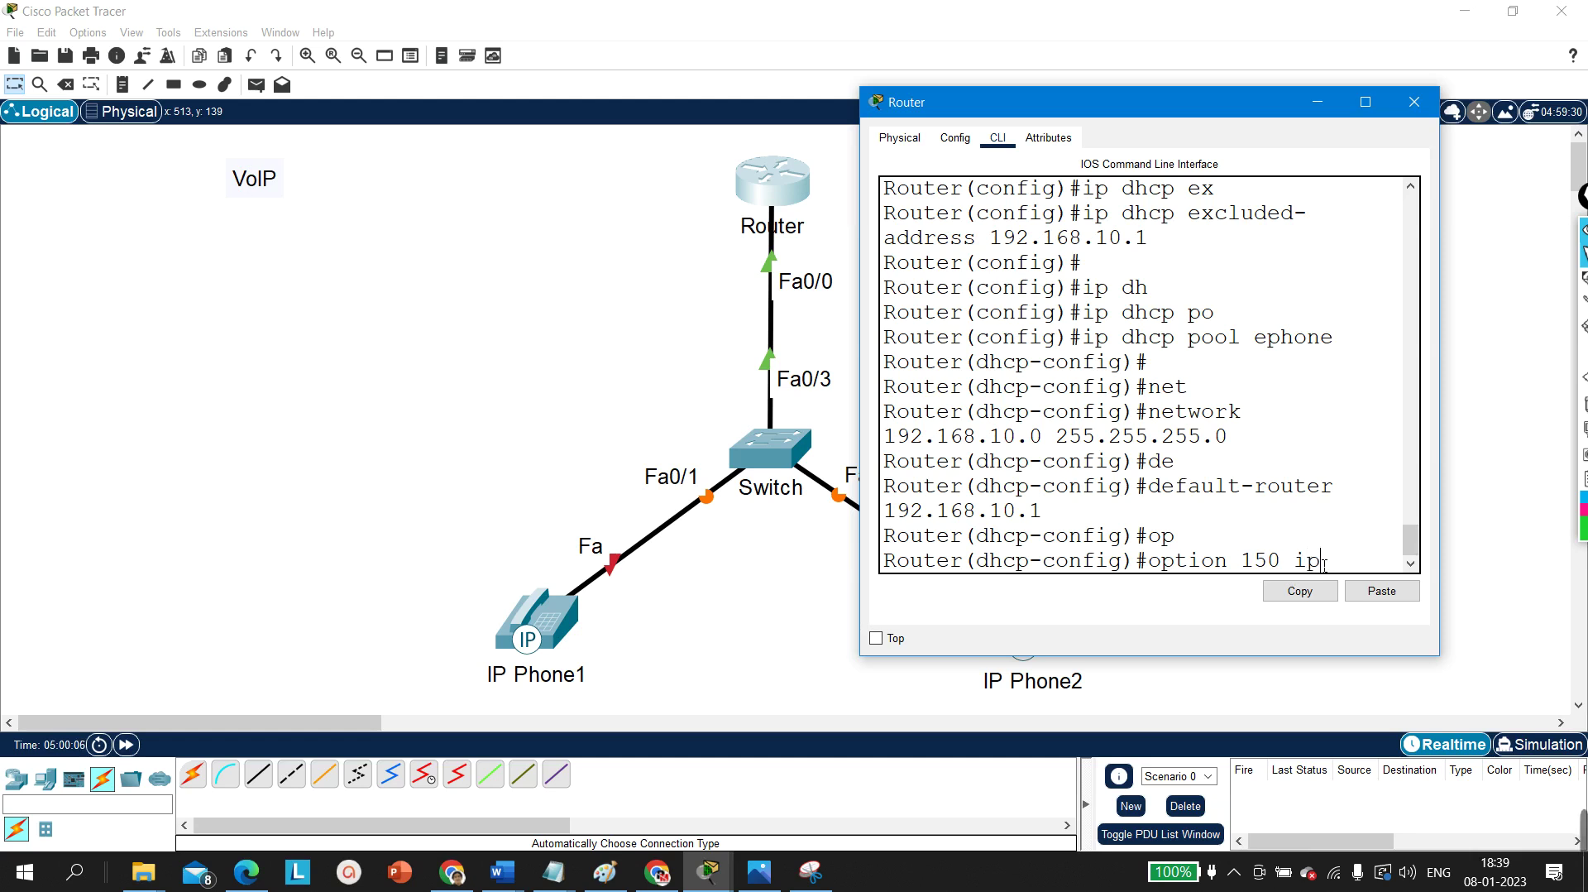
pyautogui.press('Tab')
pyautogui.write('192.168.10.1')
pyautogui.press('Return')
pyautogui.press('Return')
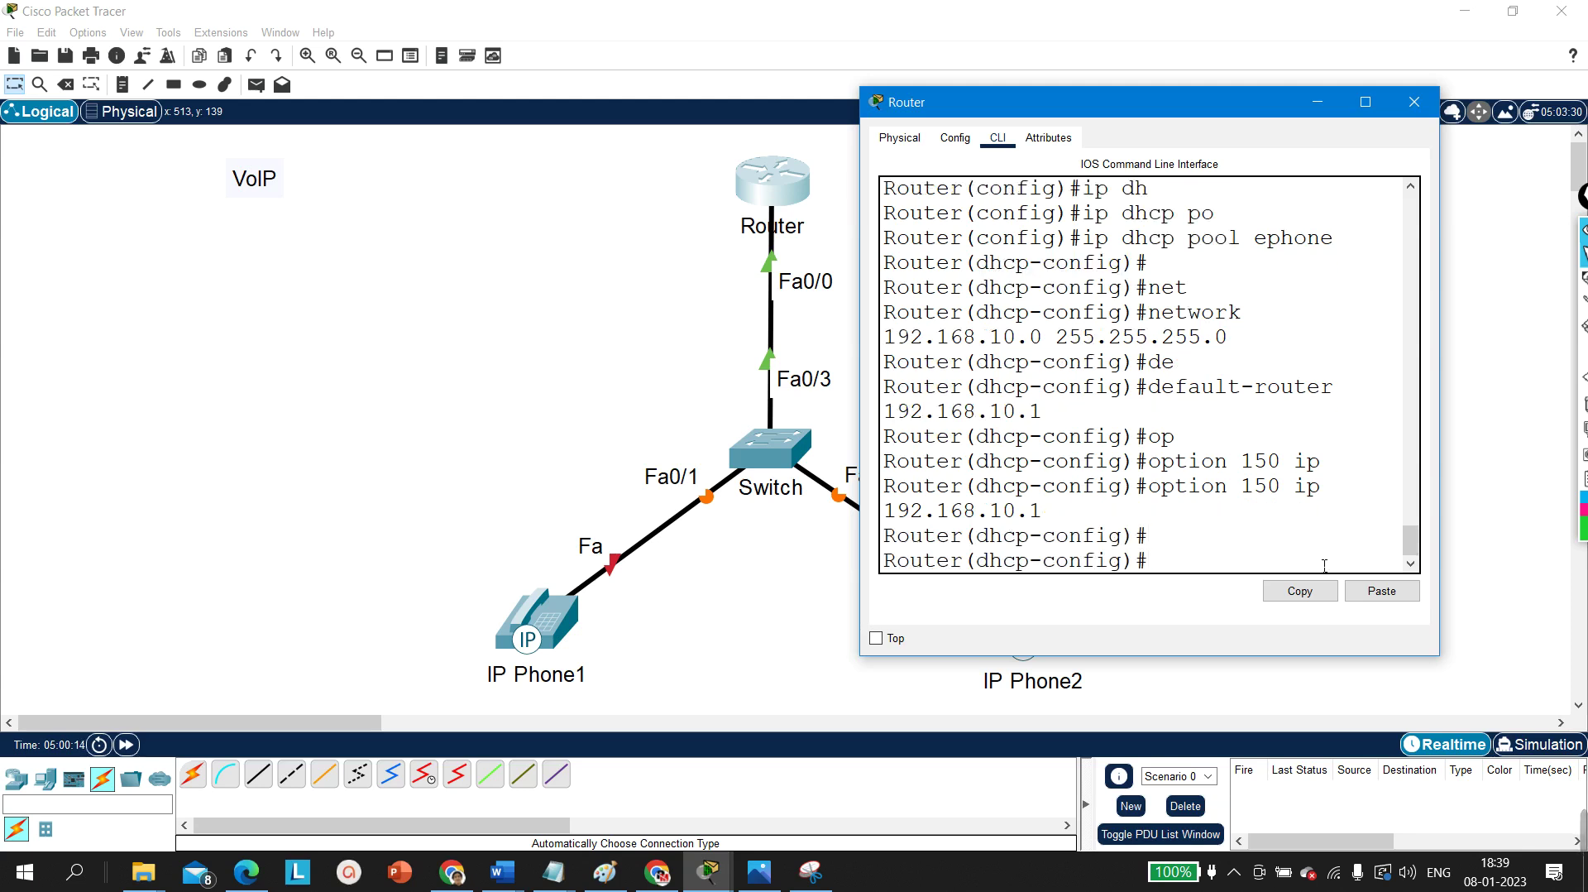
pyautogui.write('exi')
pyautogui.press('Return')
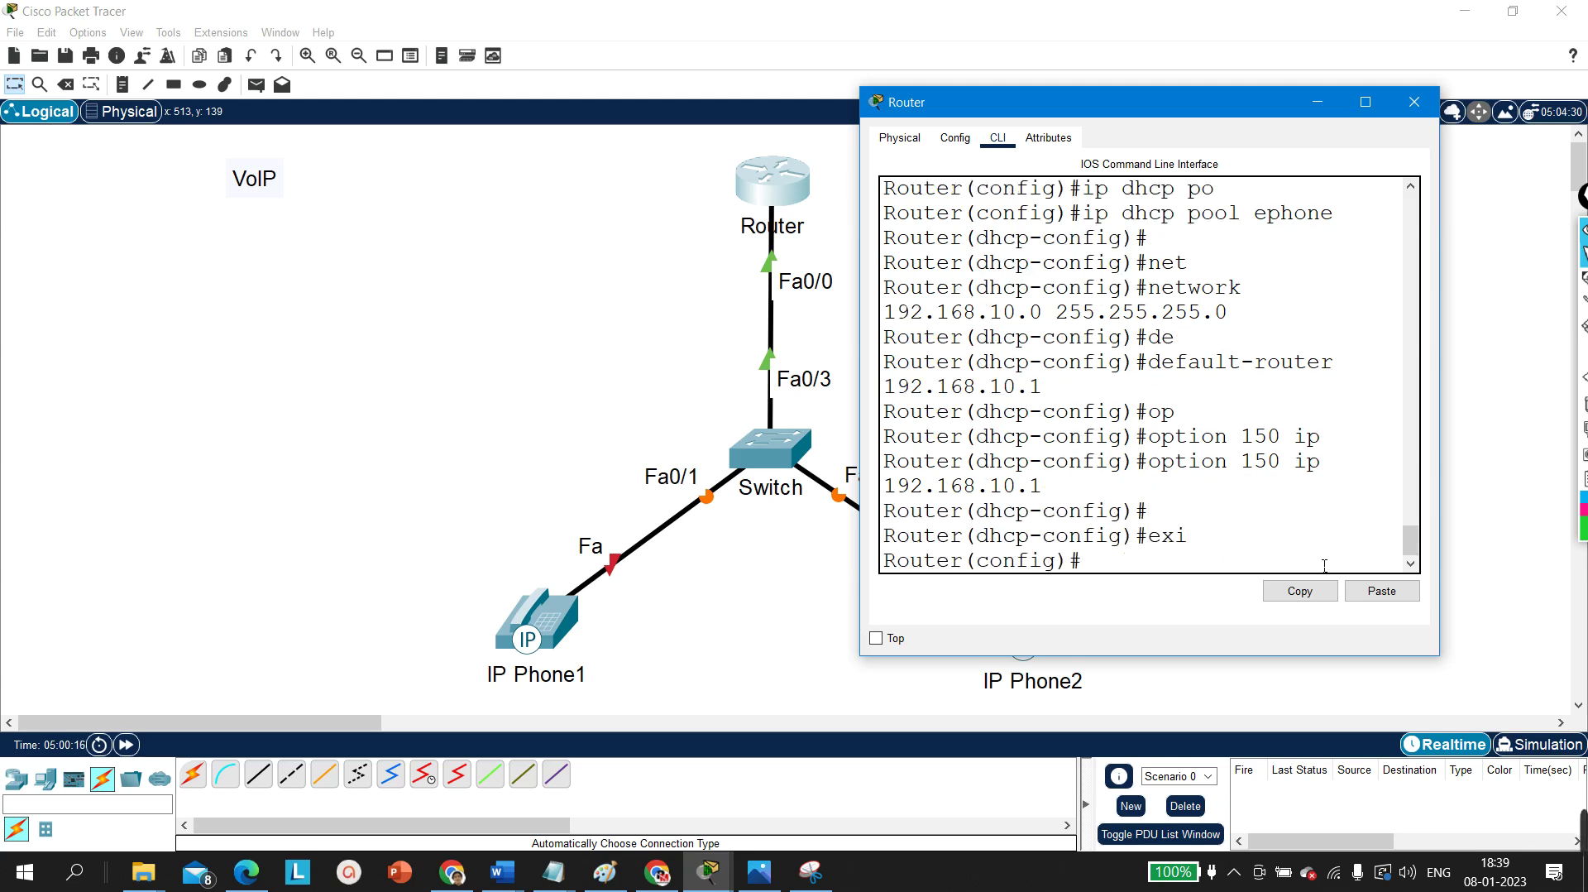
pyautogui.press('Return')
pyautogui.press('Return')
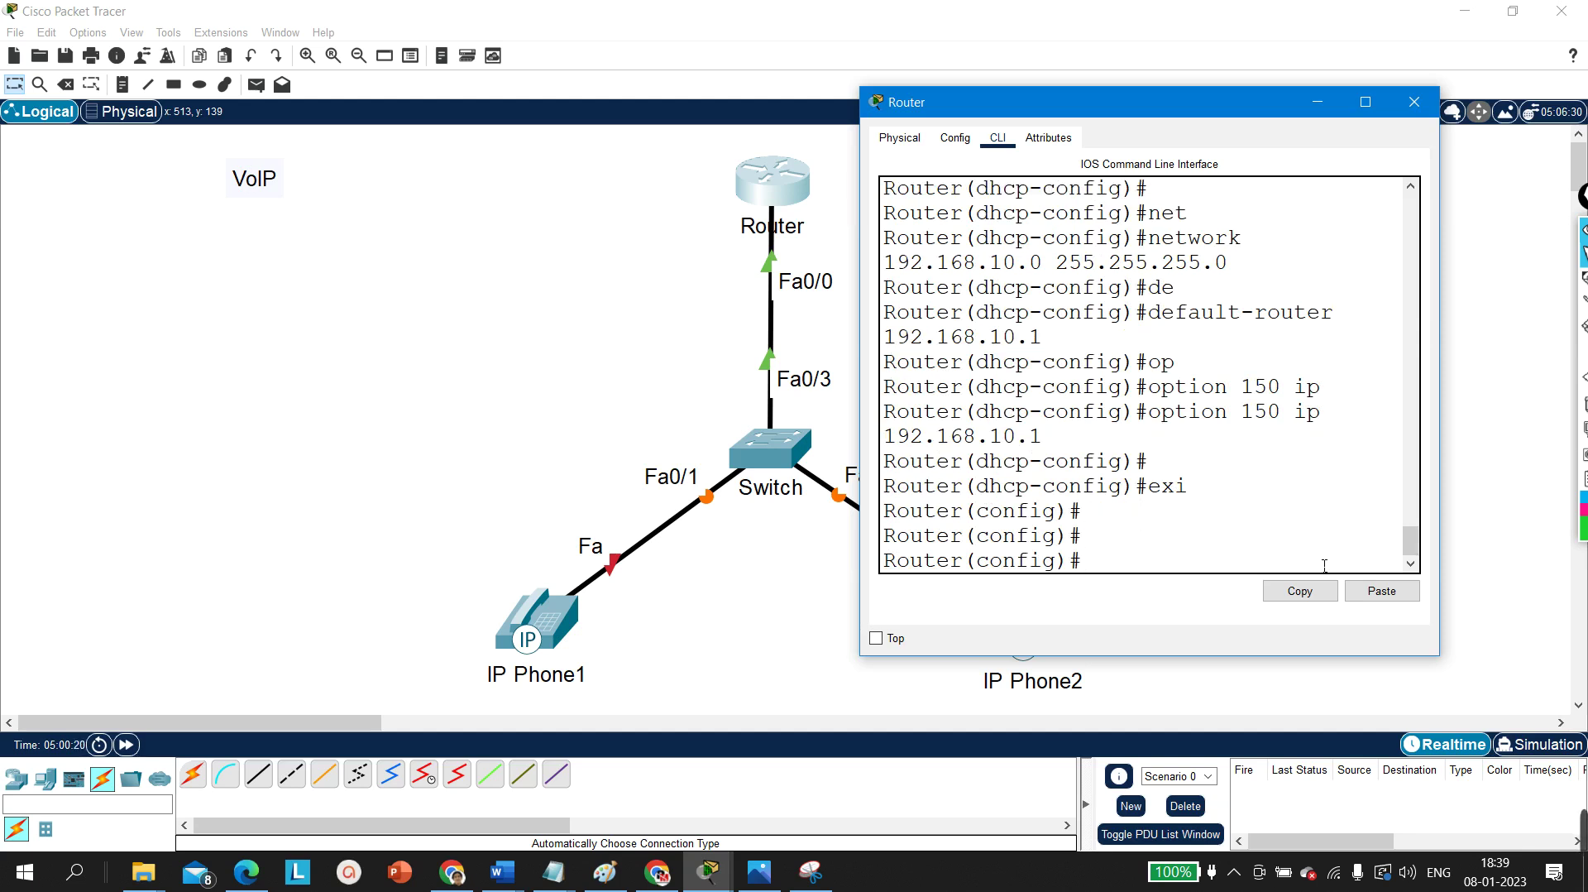
pyautogui.press('Return')
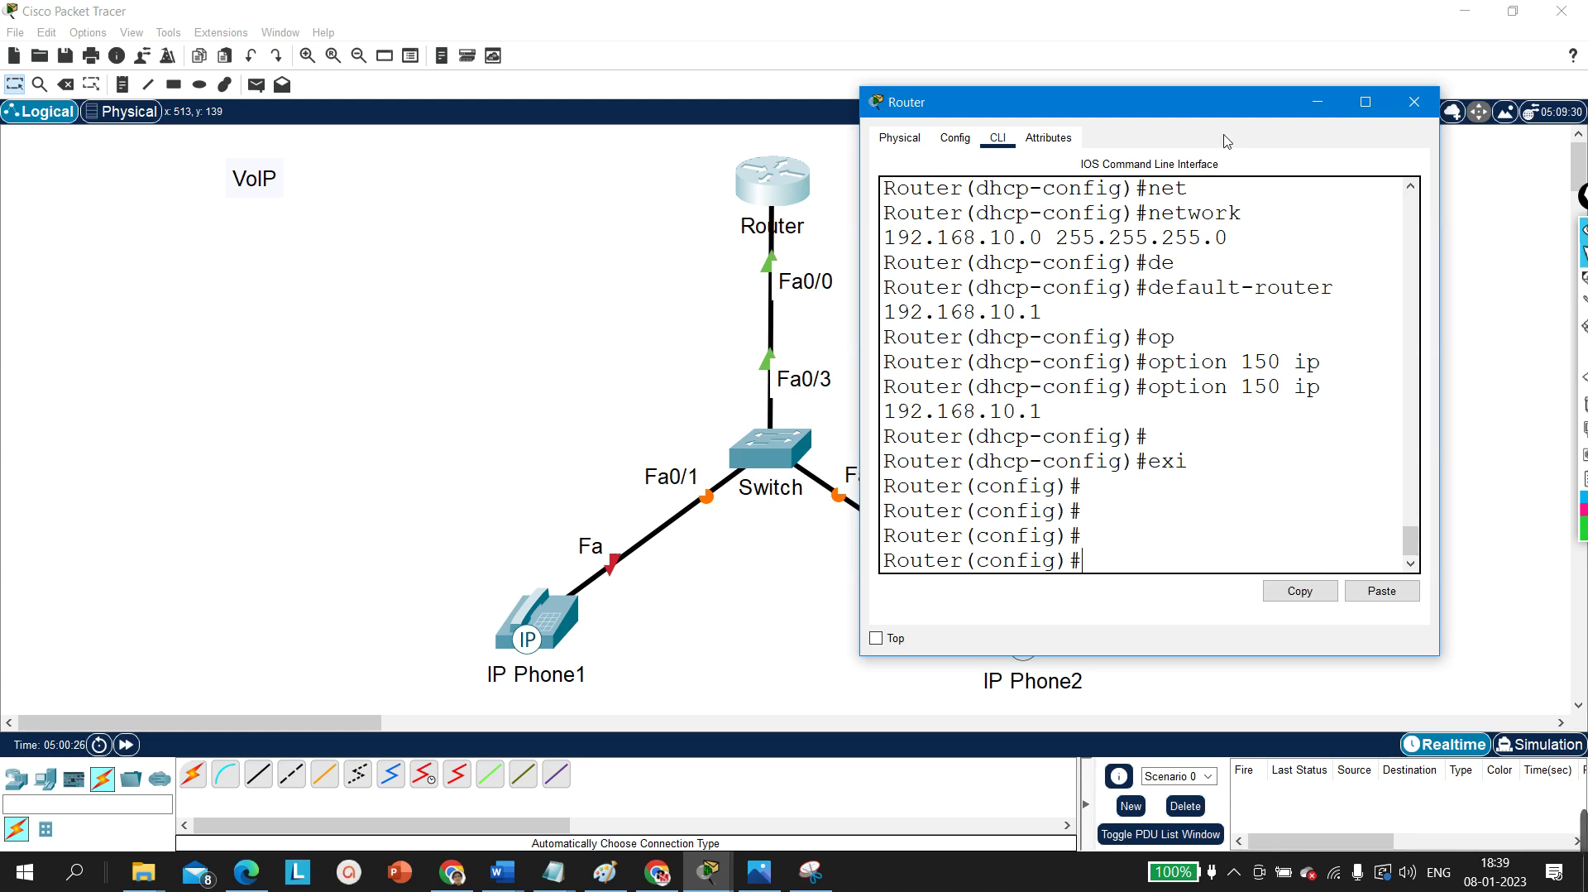
# Step: List all global configuration commands in the maximized Router window and examine the telephony-service entry's description
pyautogui.click(1366, 102)
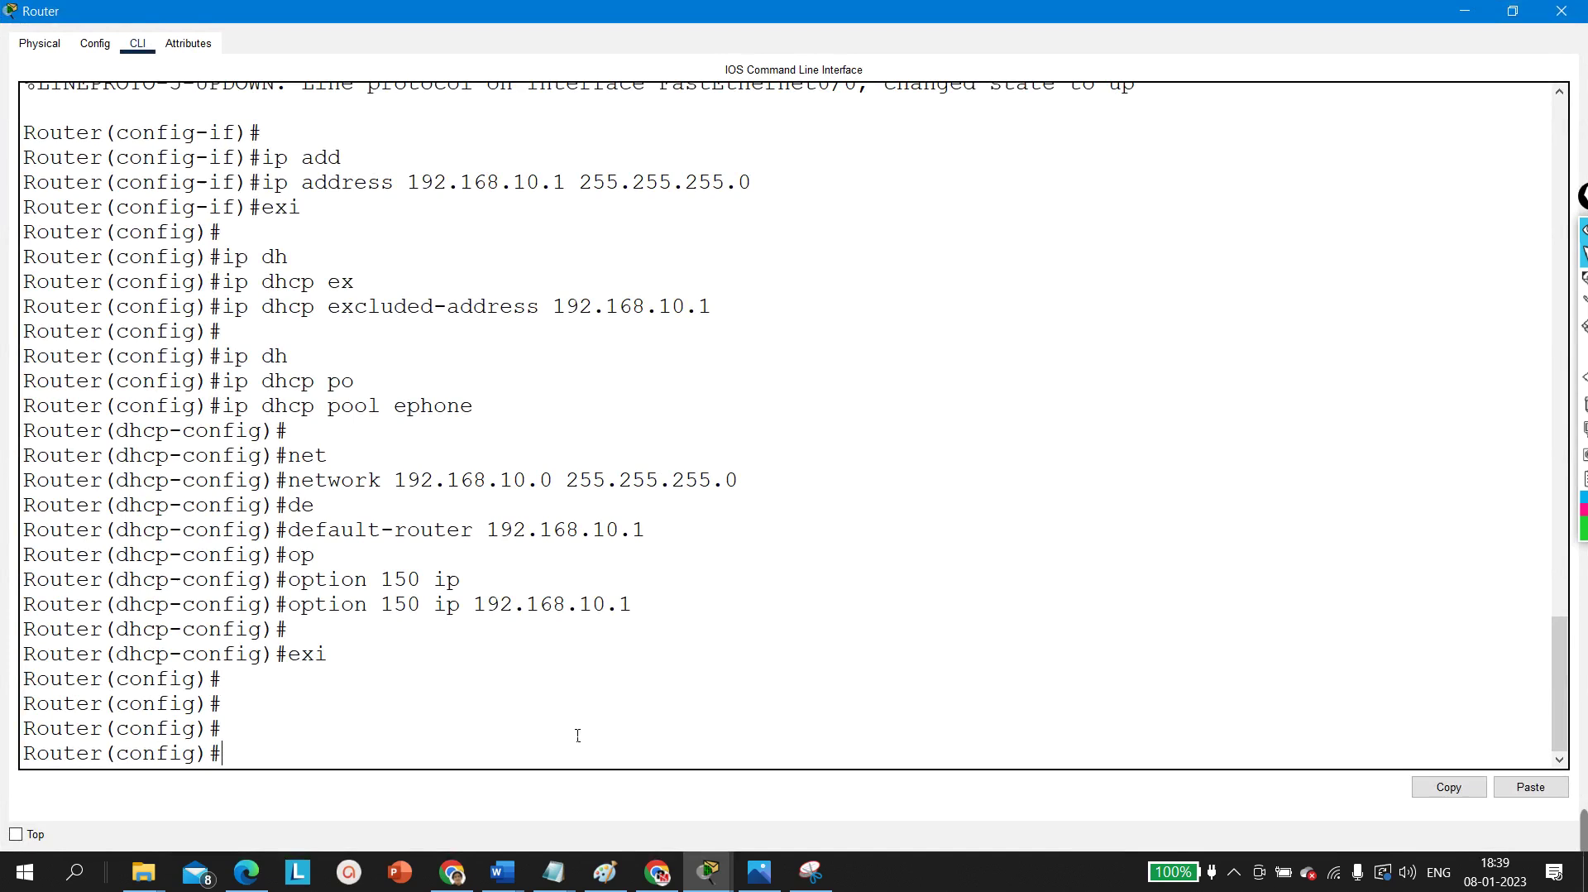
pyautogui.press('Return')
pyautogui.press('Return')
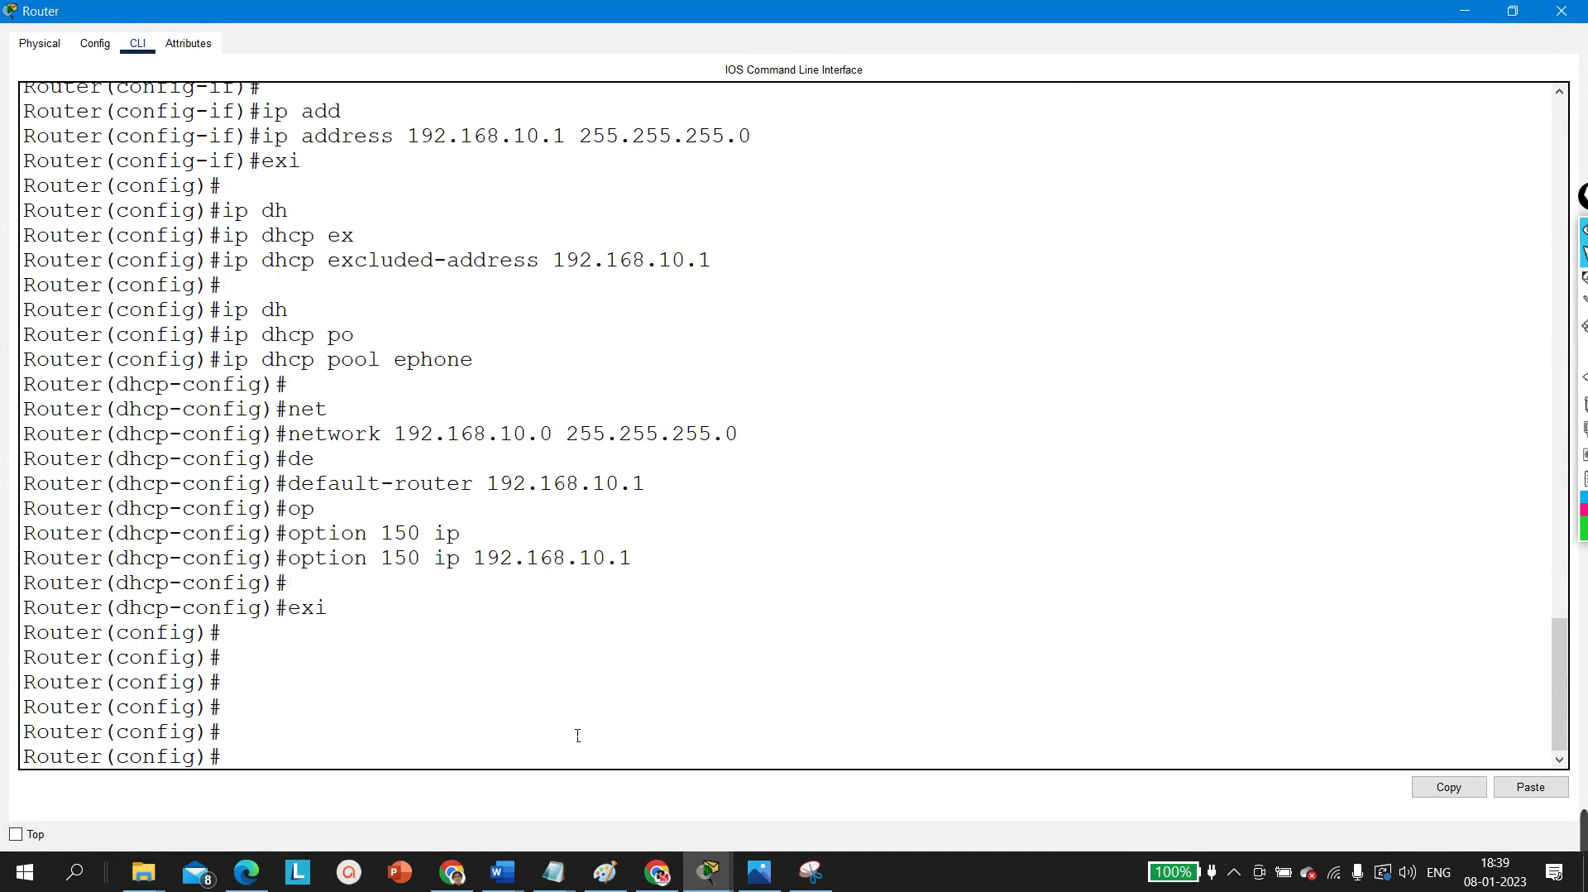
pyautogui.write('?')
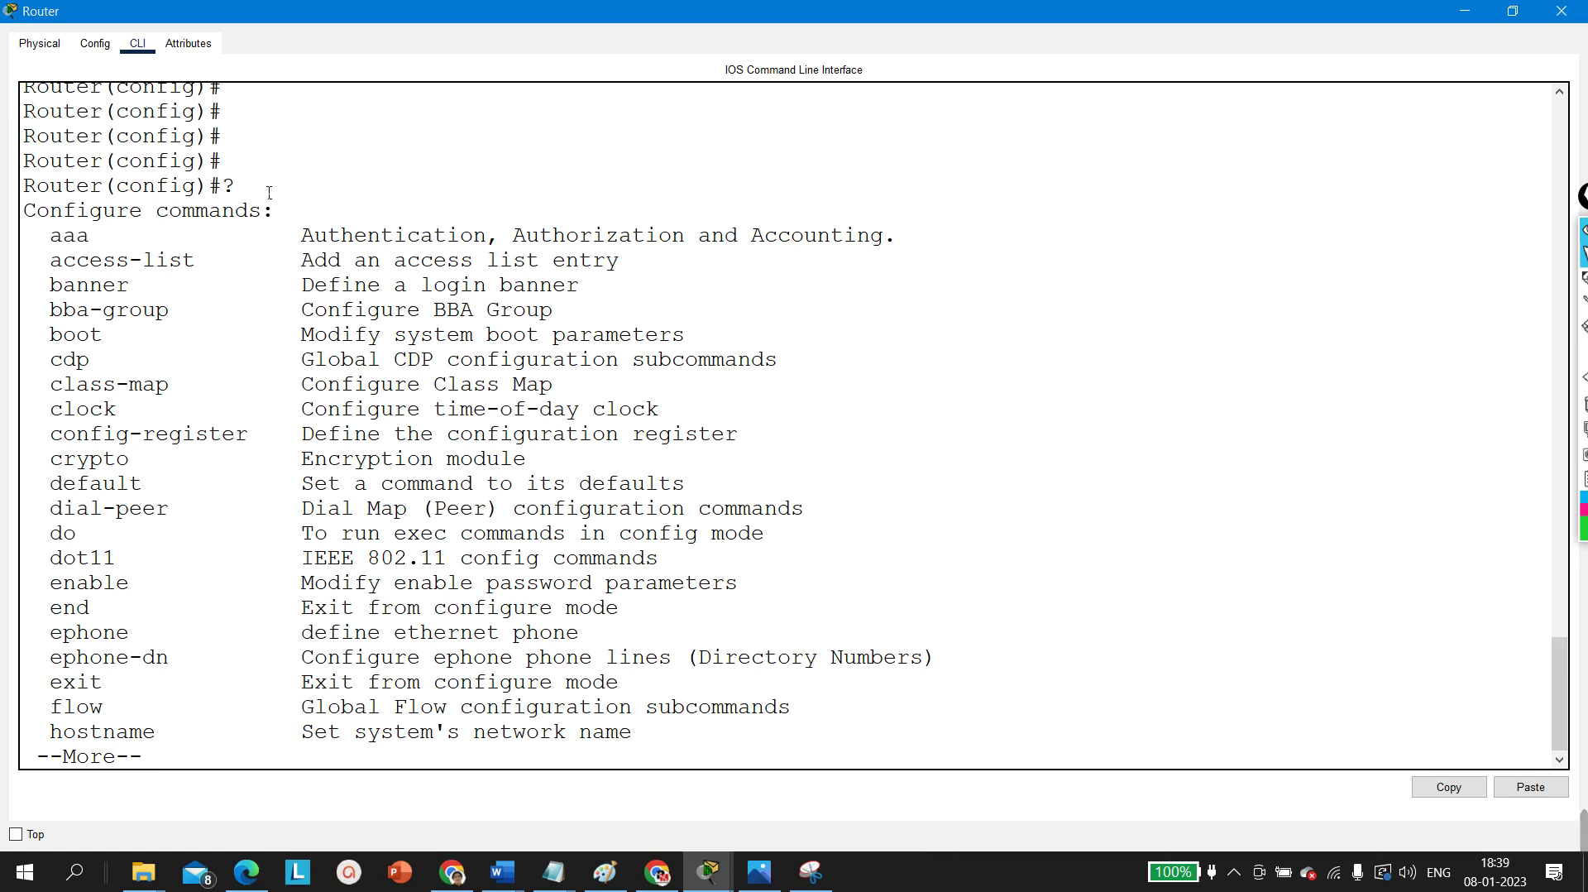
pyautogui.click(240, 198)
pyautogui.press('Return')
pyautogui.press('Return')
pyautogui.press('Return')
pyautogui.press('Return')
pyautogui.press('Return')
pyautogui.press('Return')
pyautogui.press('Return')
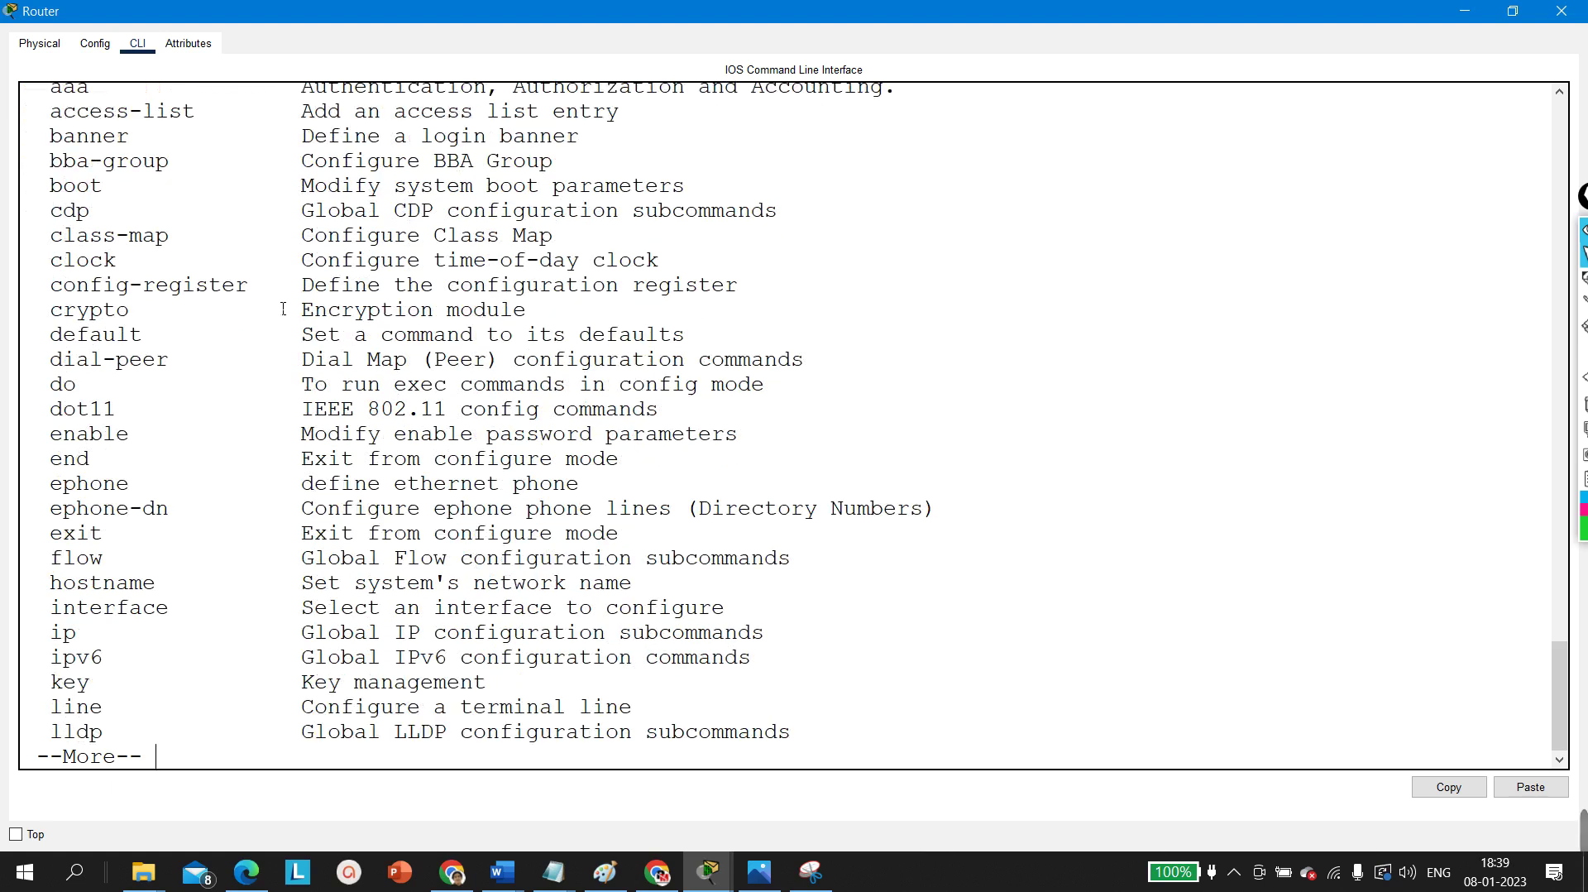
pyautogui.press('Return')
pyautogui.press('Return')
pyautogui.press('Return')
pyautogui.press('Return')
pyautogui.press('Return')
pyautogui.press('Return')
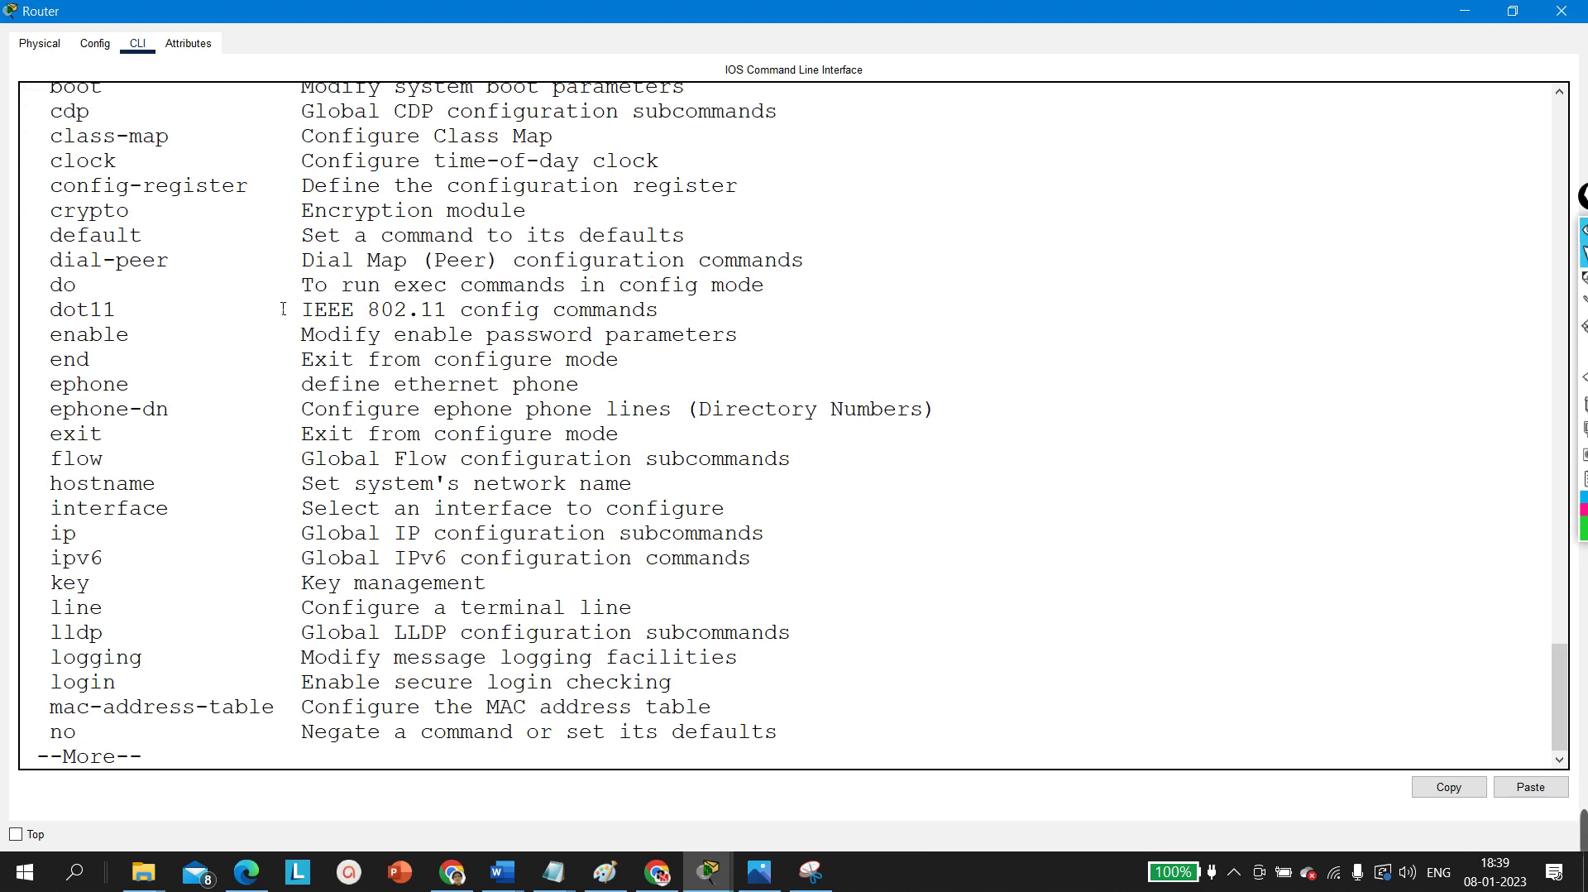
pyautogui.press('Return')
pyautogui.press('Return')
pyautogui.press('Return')
pyautogui.press('Return')
pyautogui.press('Return')
pyautogui.press('Return')
pyautogui.press('Return')
pyautogui.press('Return')
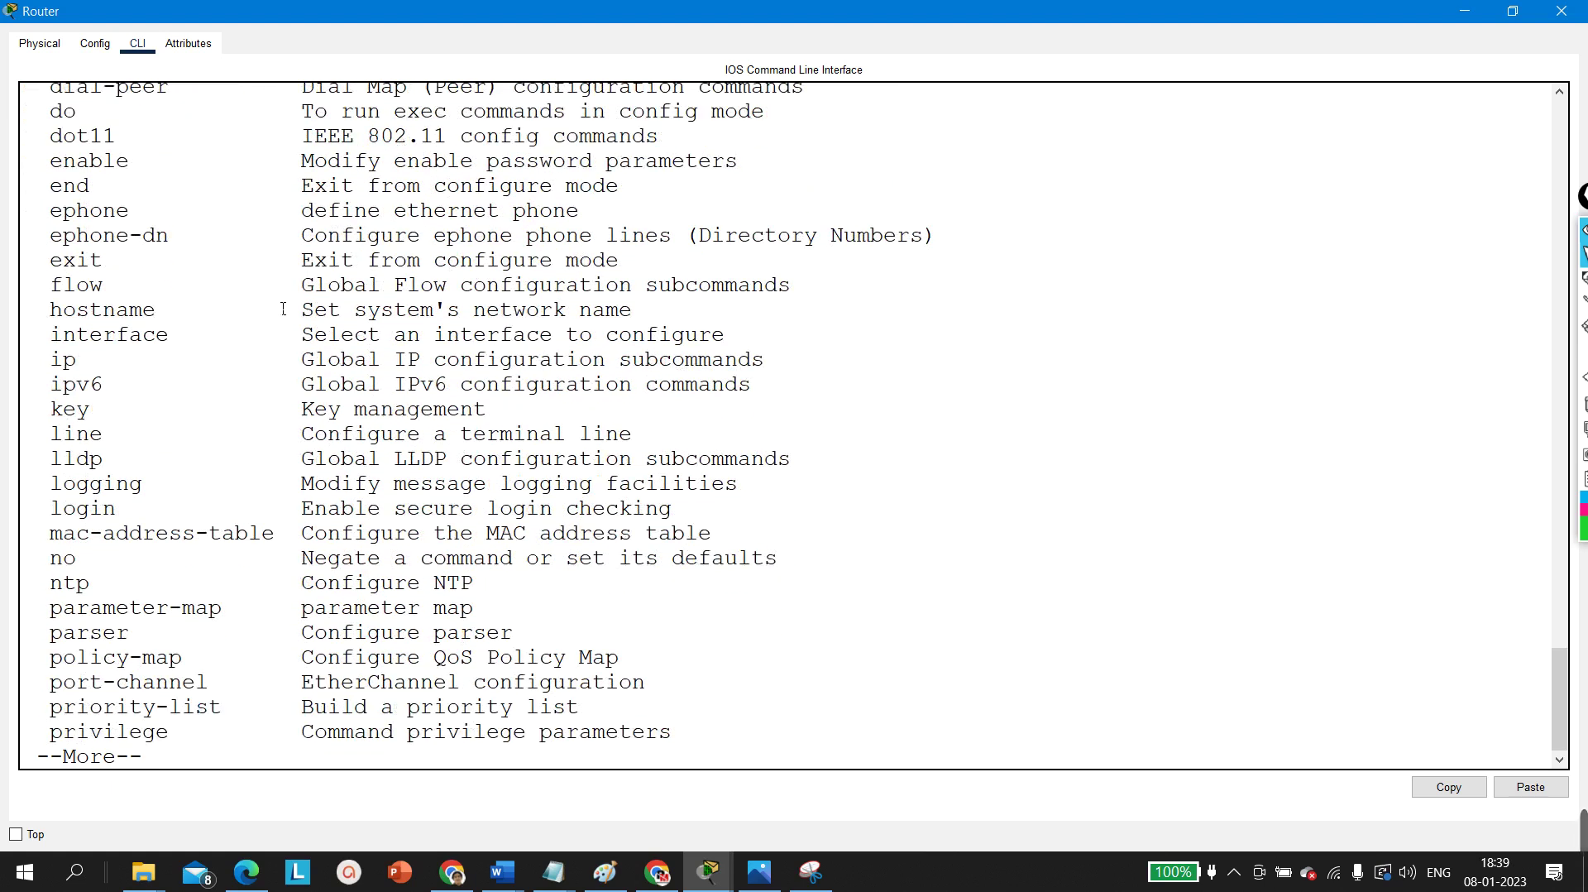
pyautogui.press('Return')
pyautogui.press('Return')
pyautogui.press('Return')
pyautogui.press('Return')
pyautogui.press('Return')
pyautogui.press('Return')
pyautogui.press('Return')
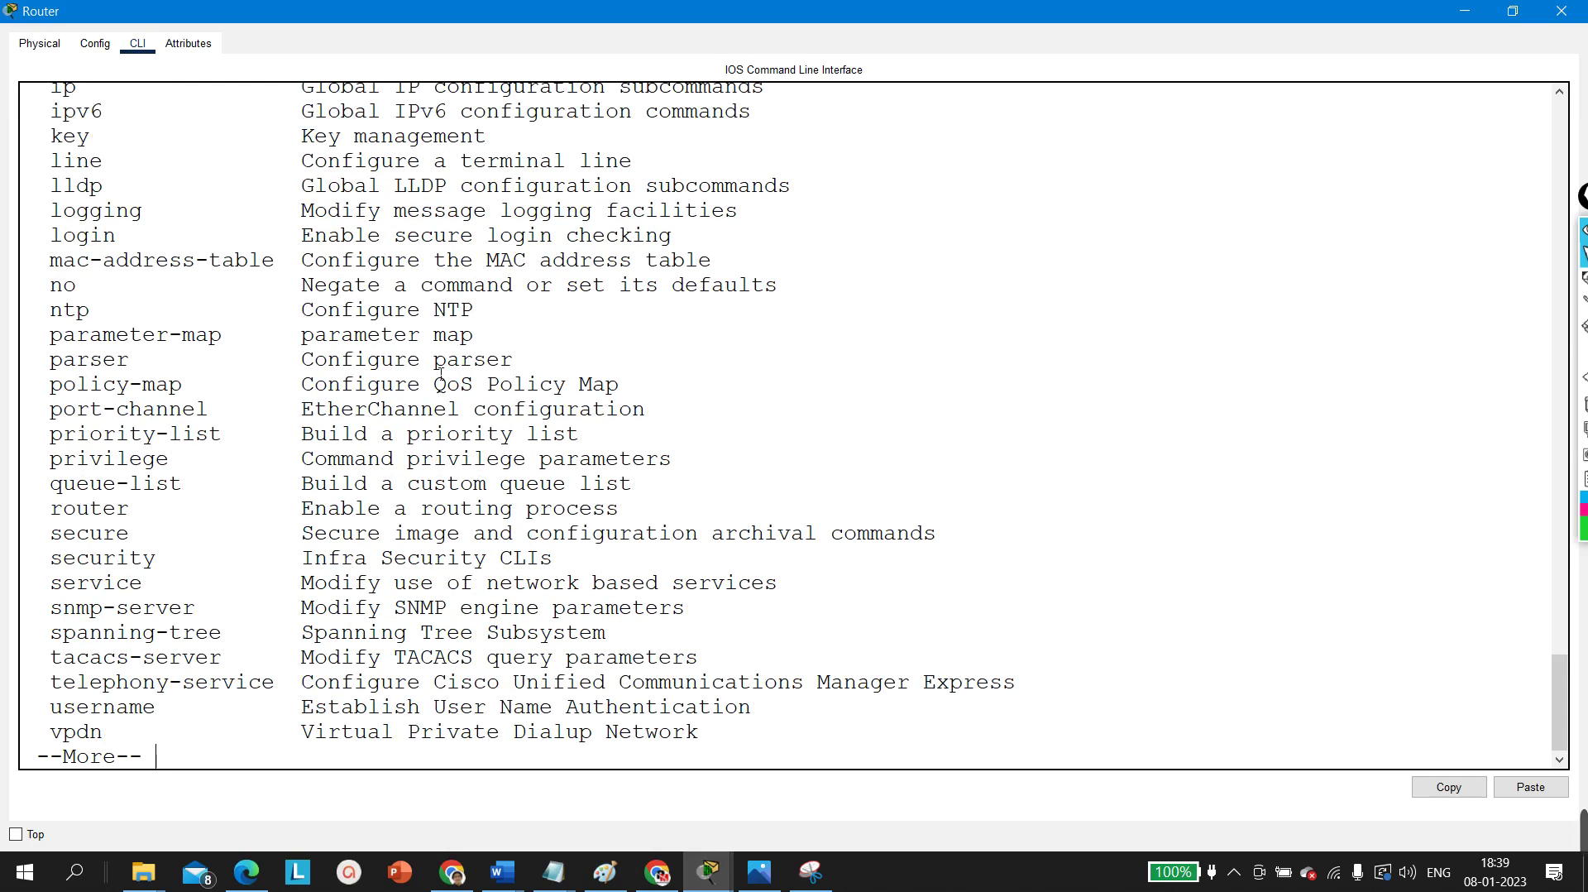
pyautogui.moveTo(53, 683); pyautogui.dragTo(1039, 686)
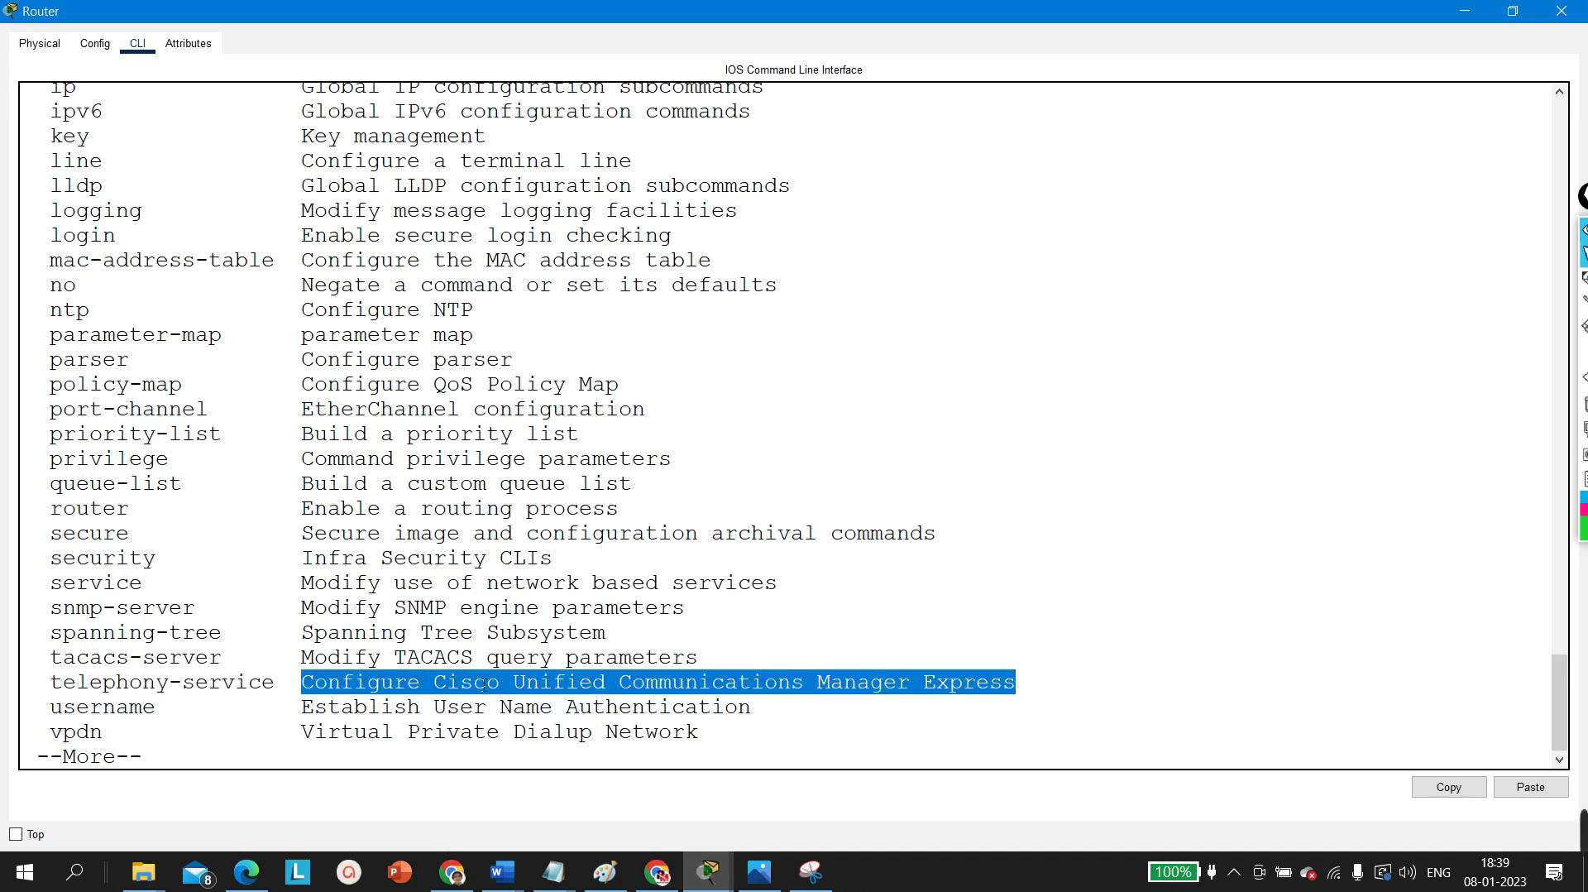
pyautogui.press('space')
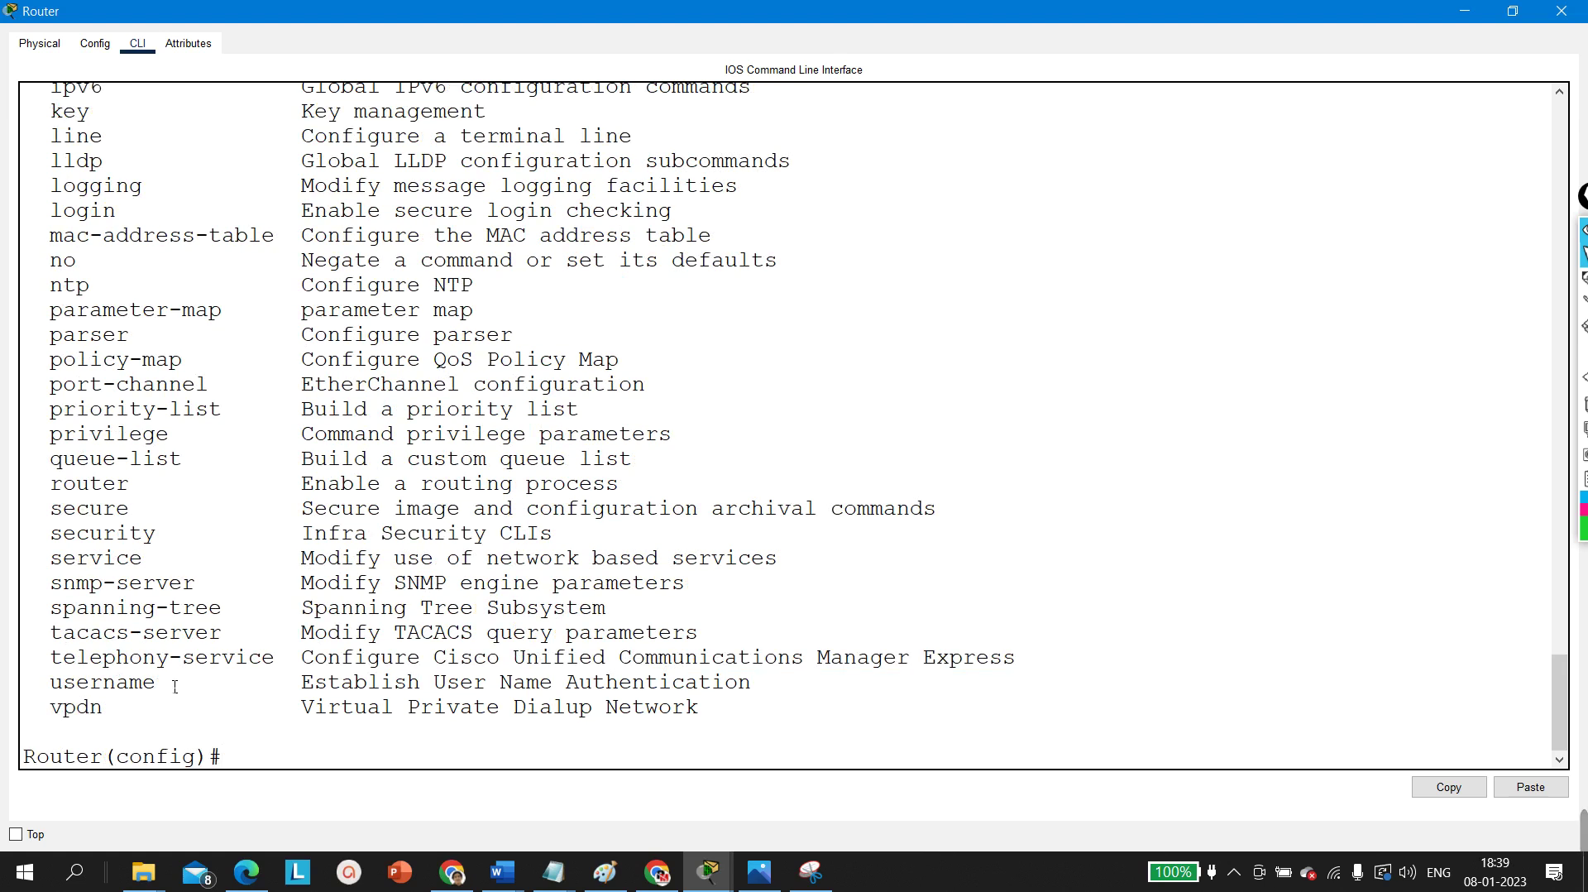
pyautogui.write('ser')
pyautogui.press('Tab')
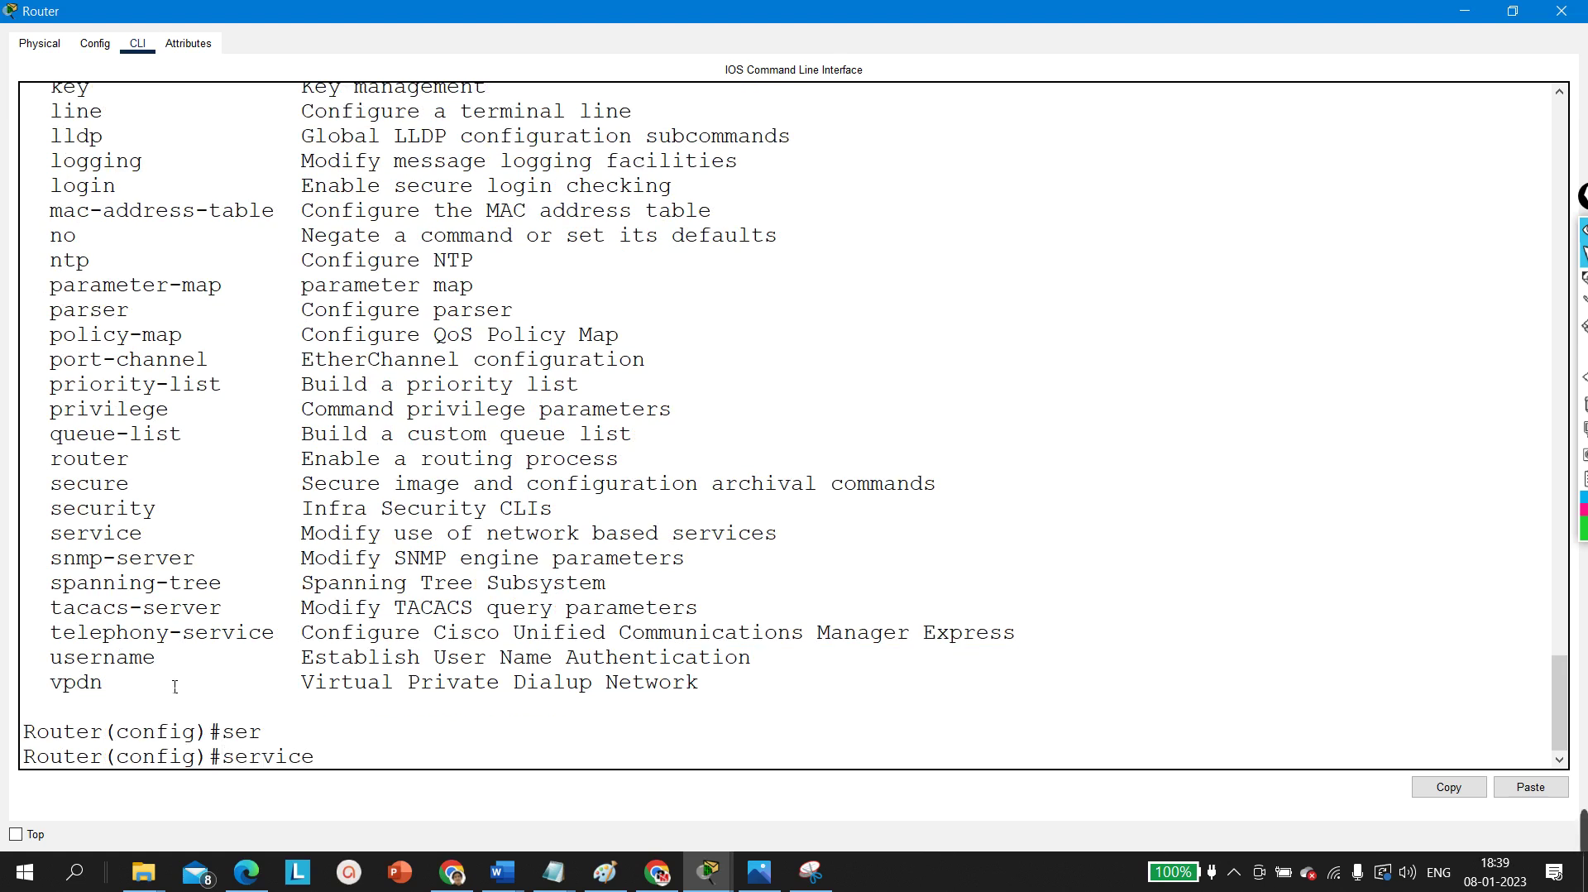
pyautogui.press('BackSpace')
pyautogui.press('BackSpace')
pyautogui.press('BackSpace')
pyautogui.press('BackSpace')
pyautogui.press('BackSpace')
pyautogui.press('BackSpace')
pyautogui.press('BackSpace')
# Step: Enter telephony-service configuration mode on the Router
pyautogui.write('tel')
pyautogui.press('Tab')
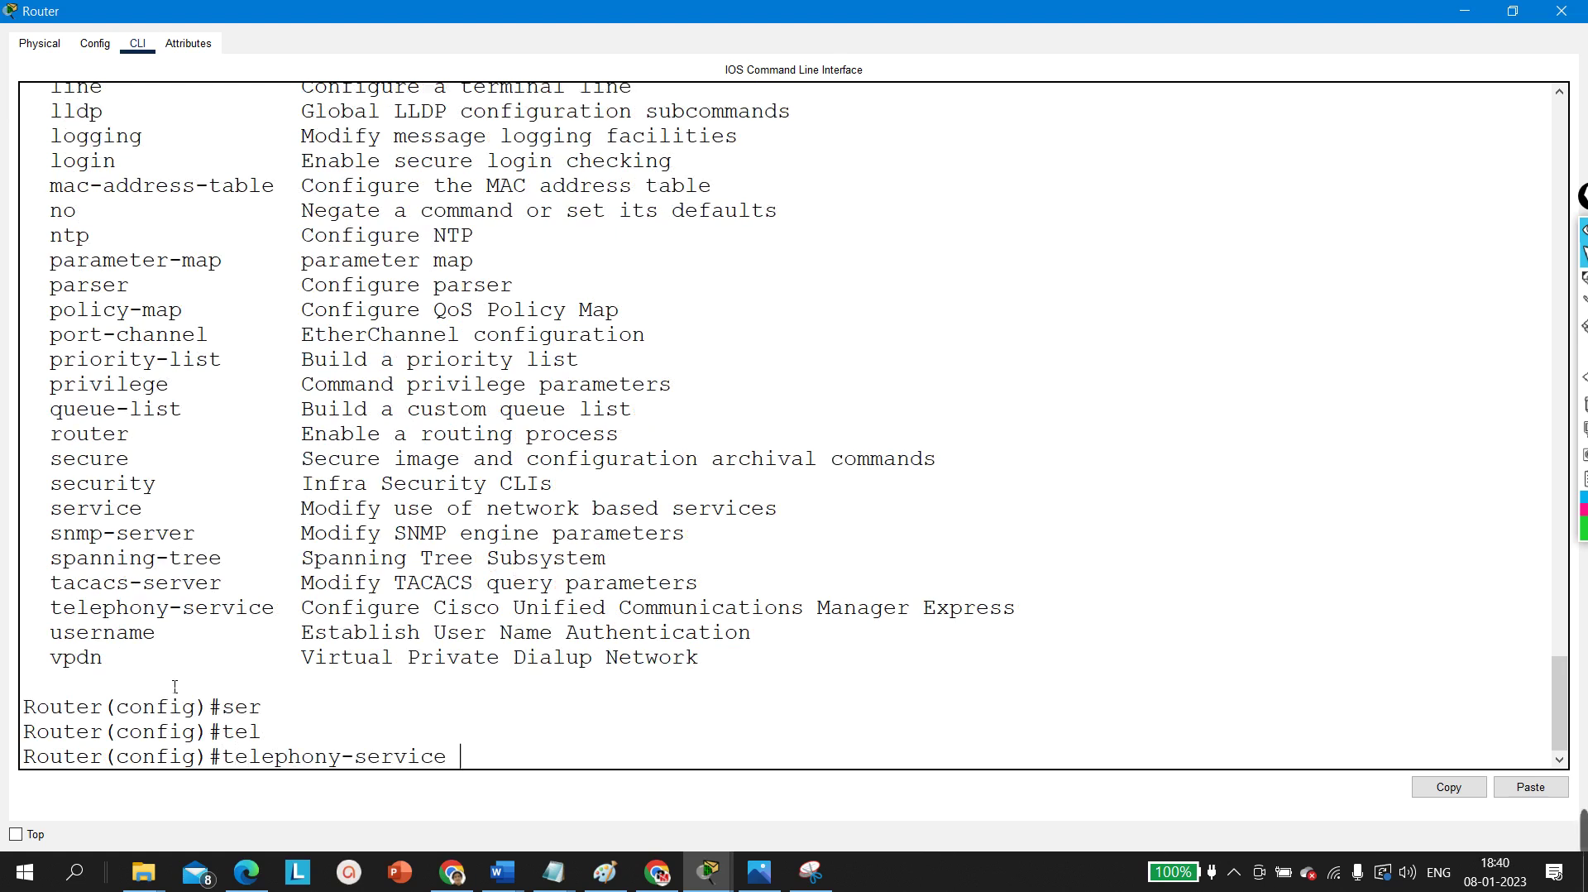
pyautogui.press('Return')
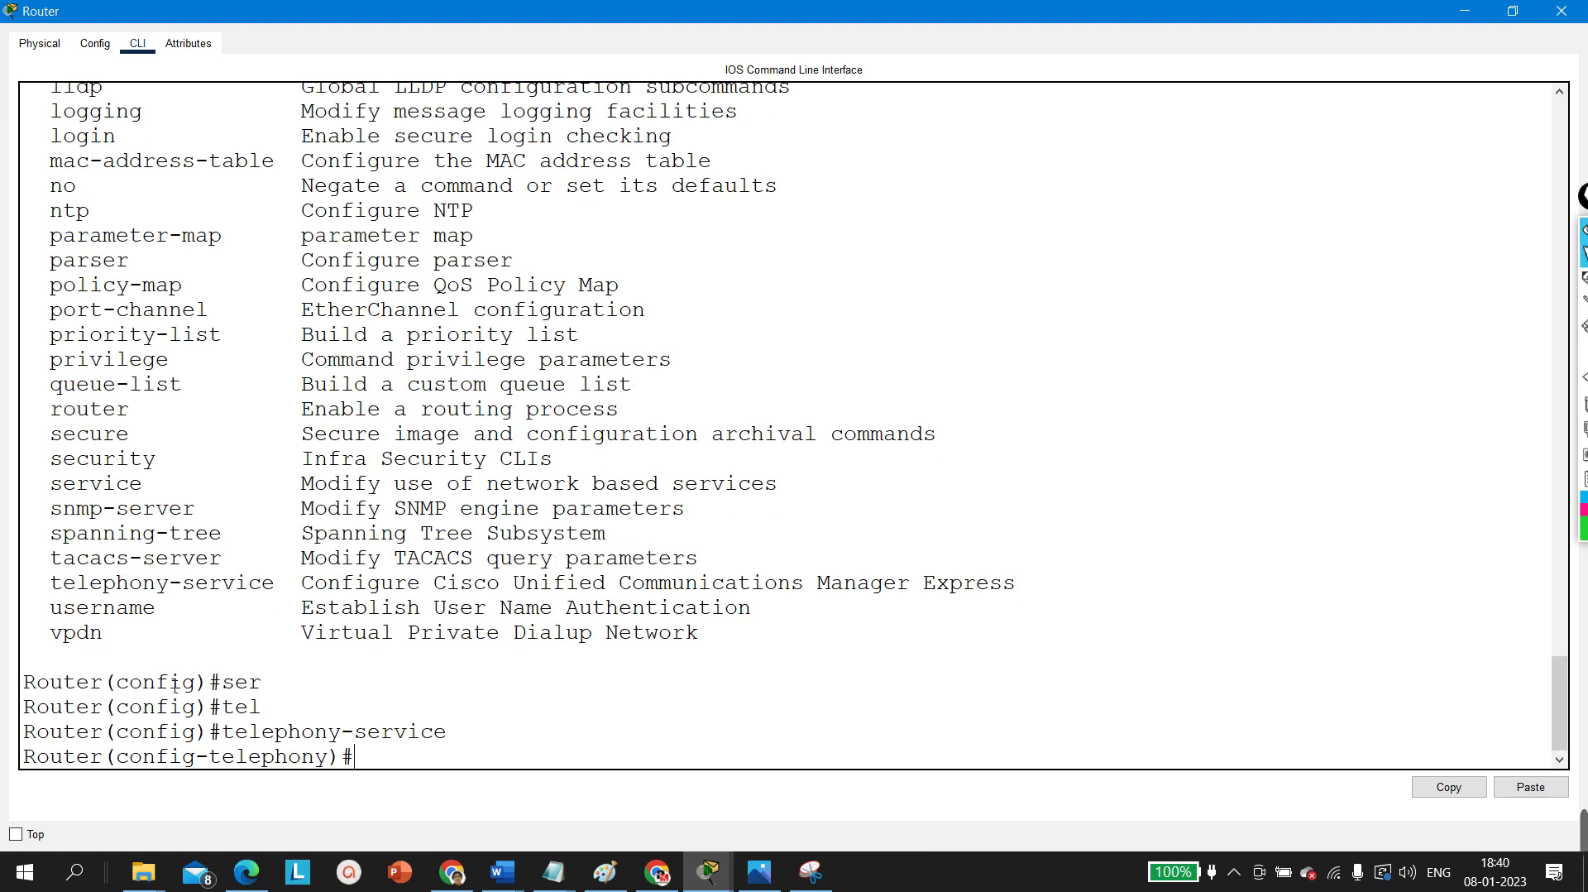
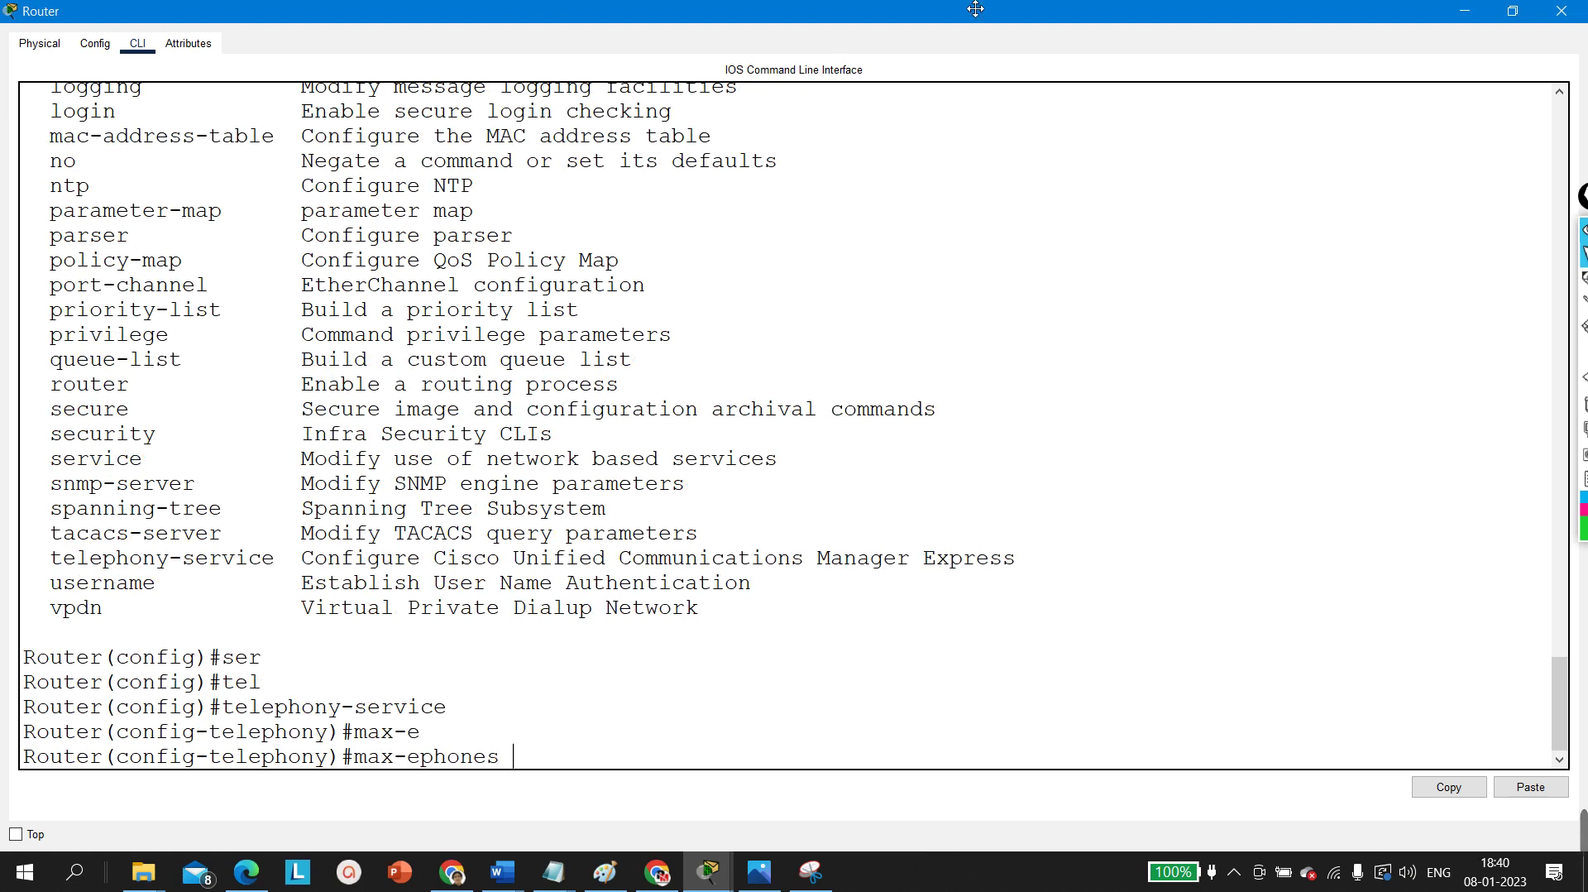
# Step: Set the telephony service's max-ephones to 2 and dismiss the antivirus notification
pyautogui.click(1512, 10)
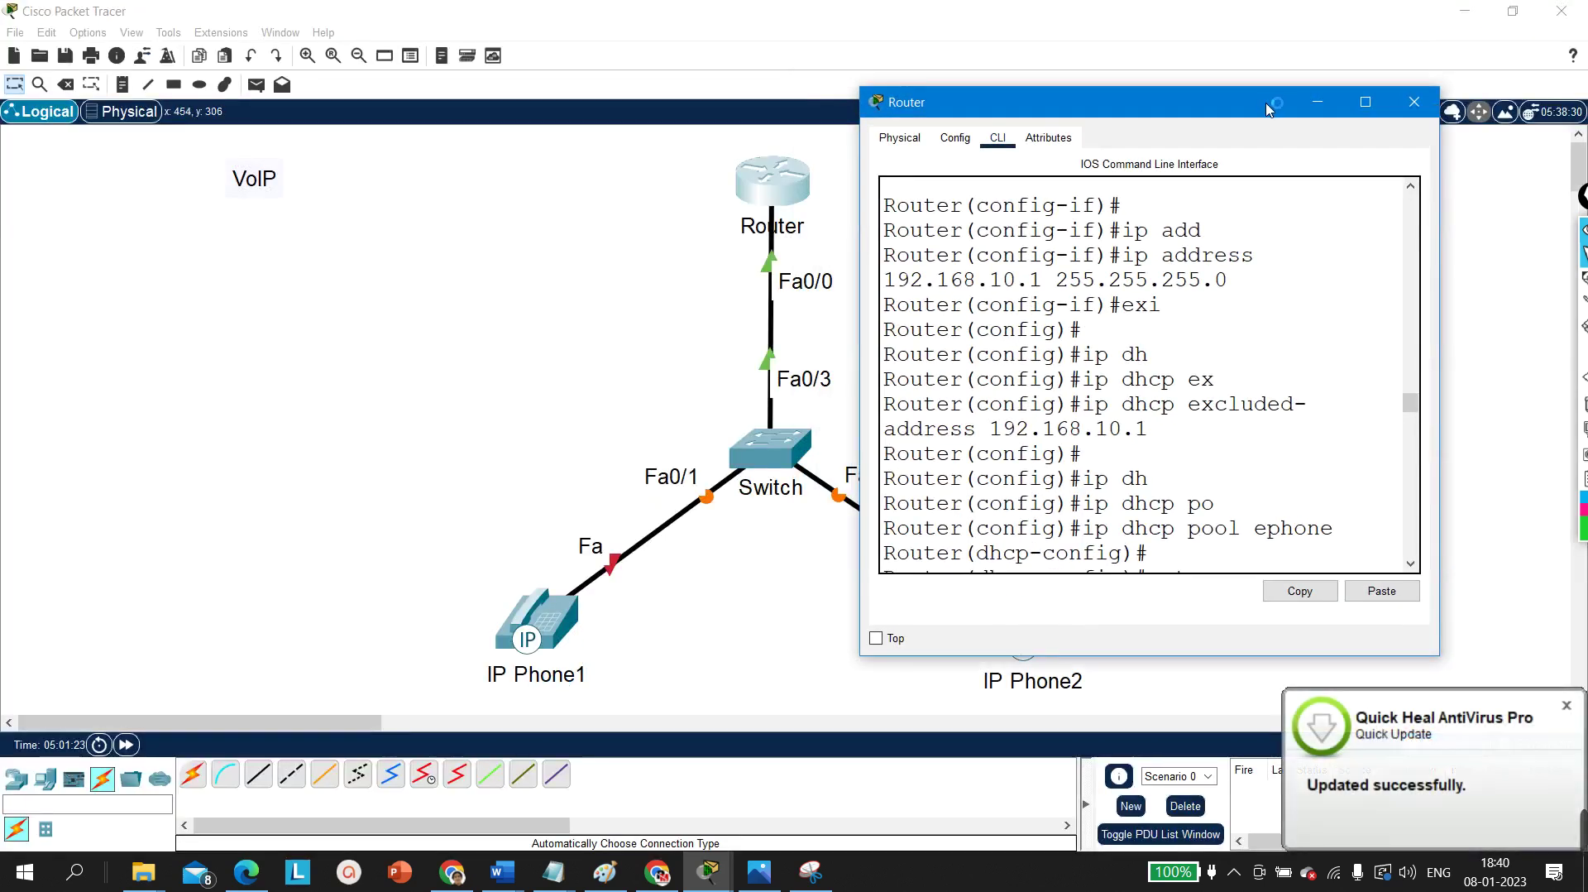
pyautogui.click(1365, 102)
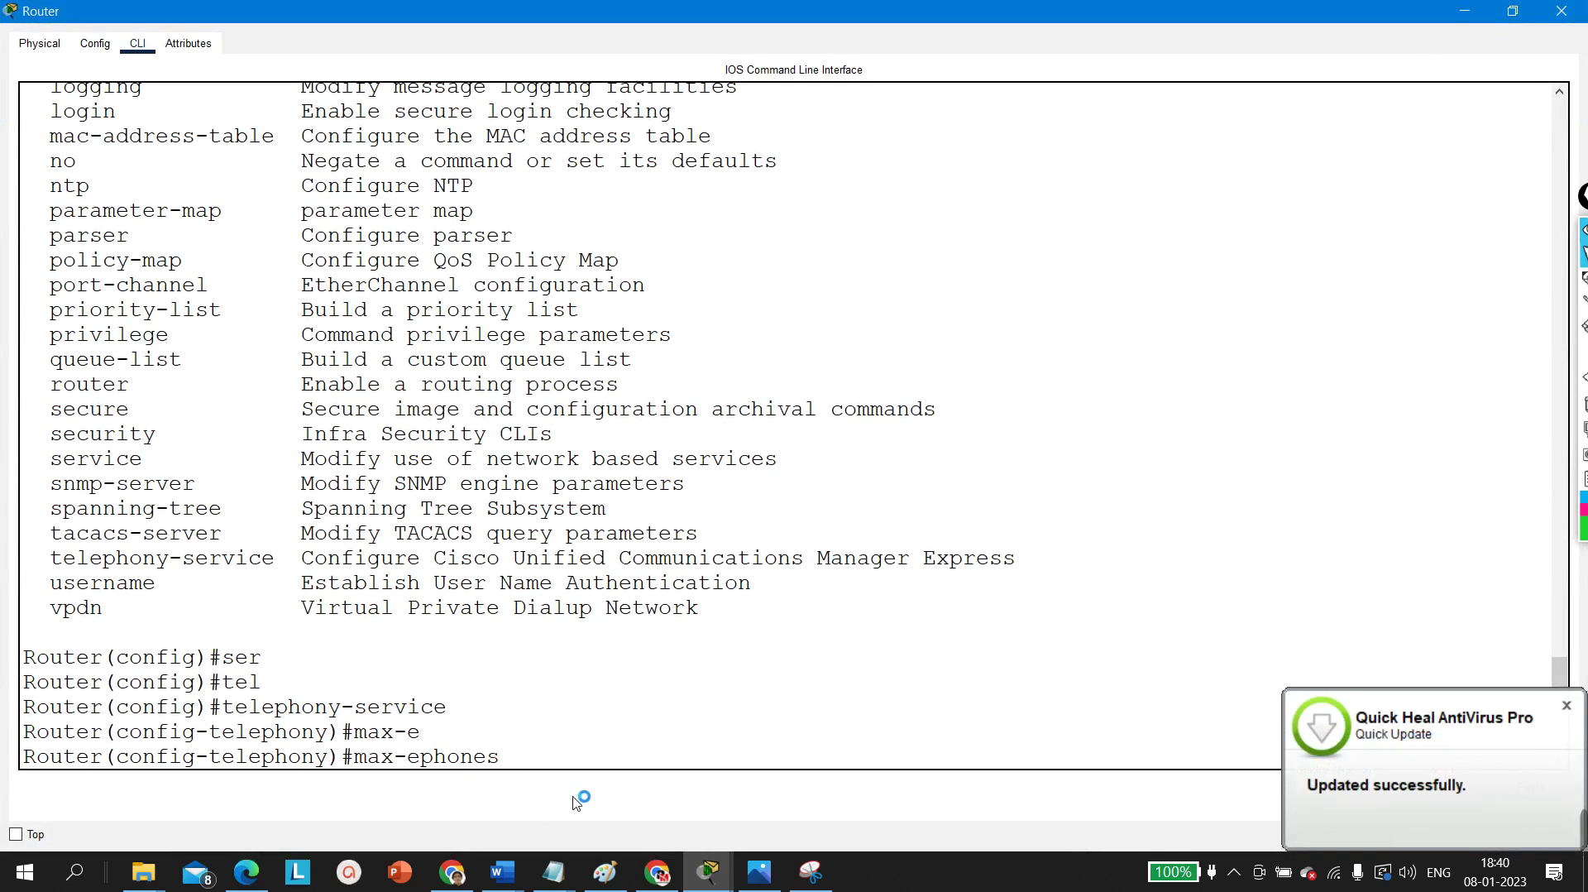
pyautogui.write('2')
pyautogui.press('Return')
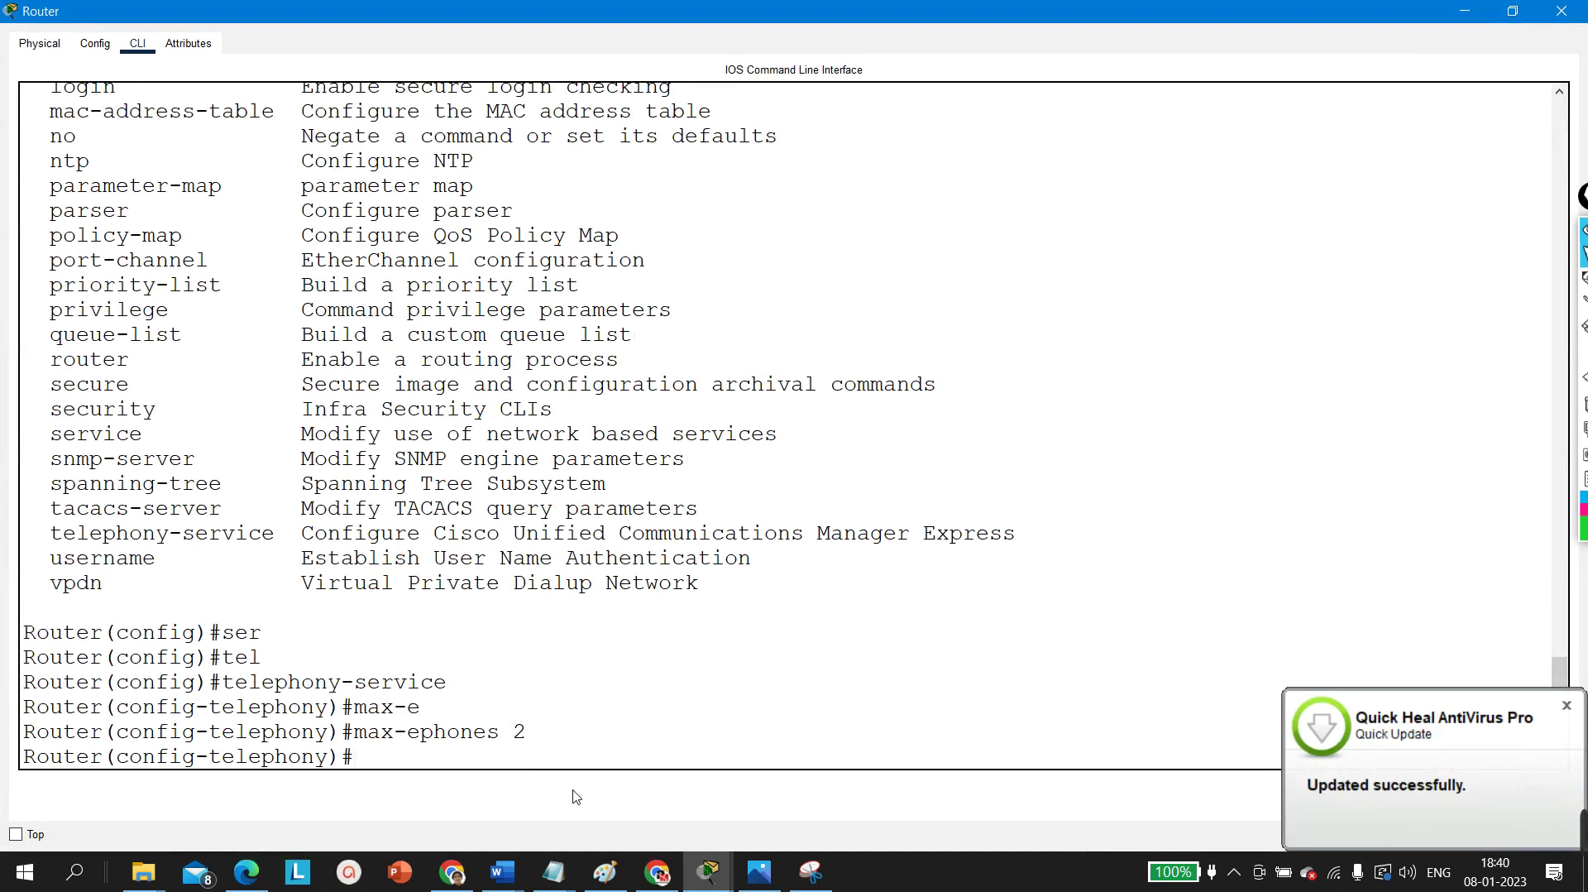
pyautogui.click(1569, 705)
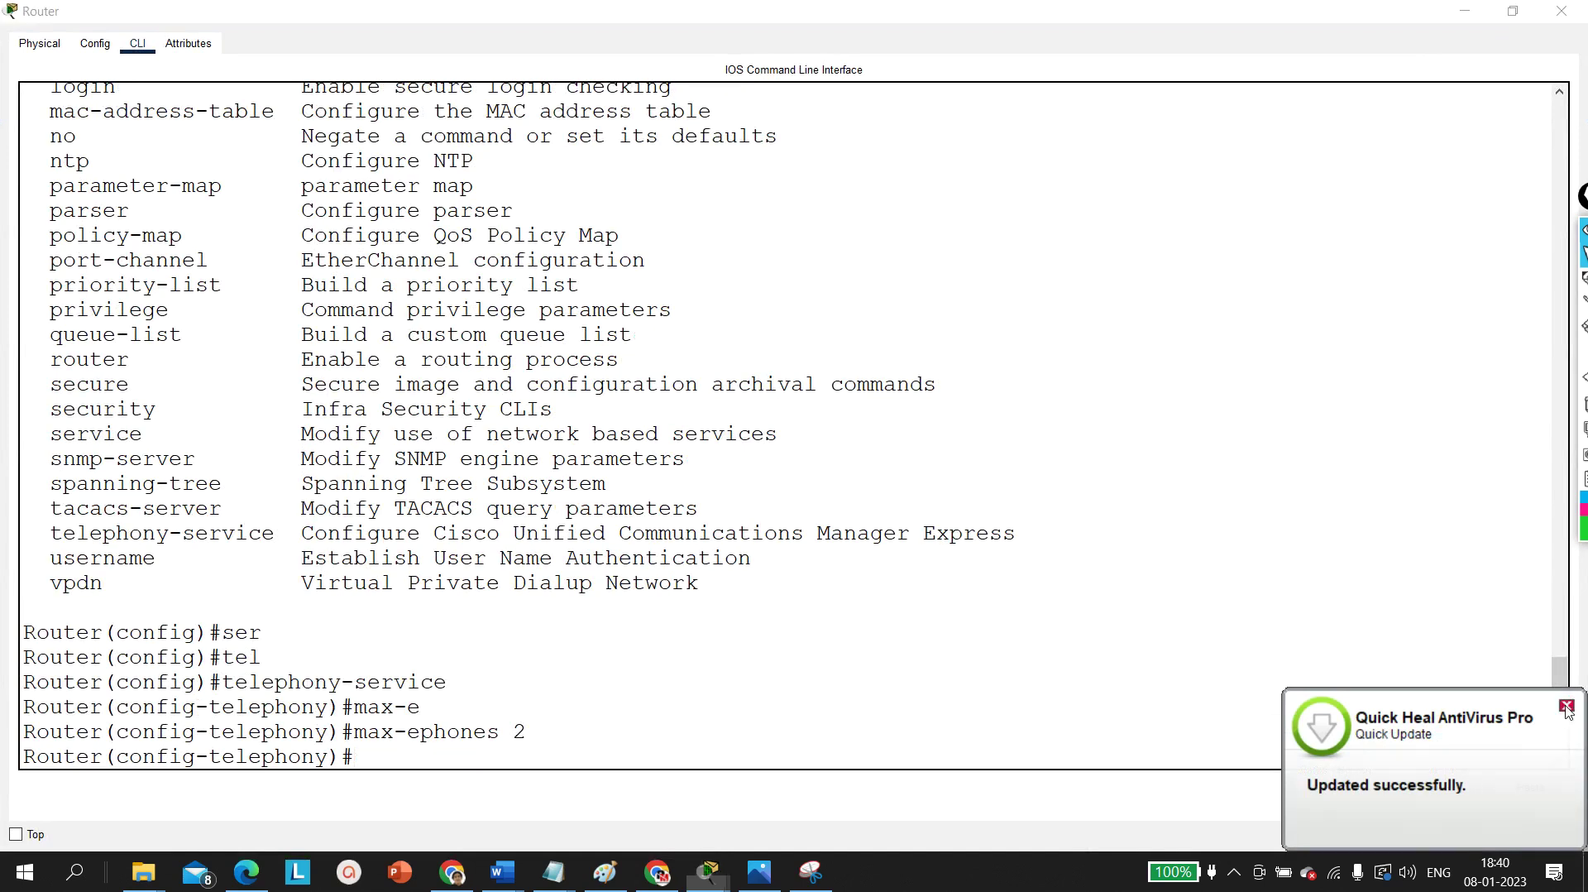
pyautogui.click(651, 748)
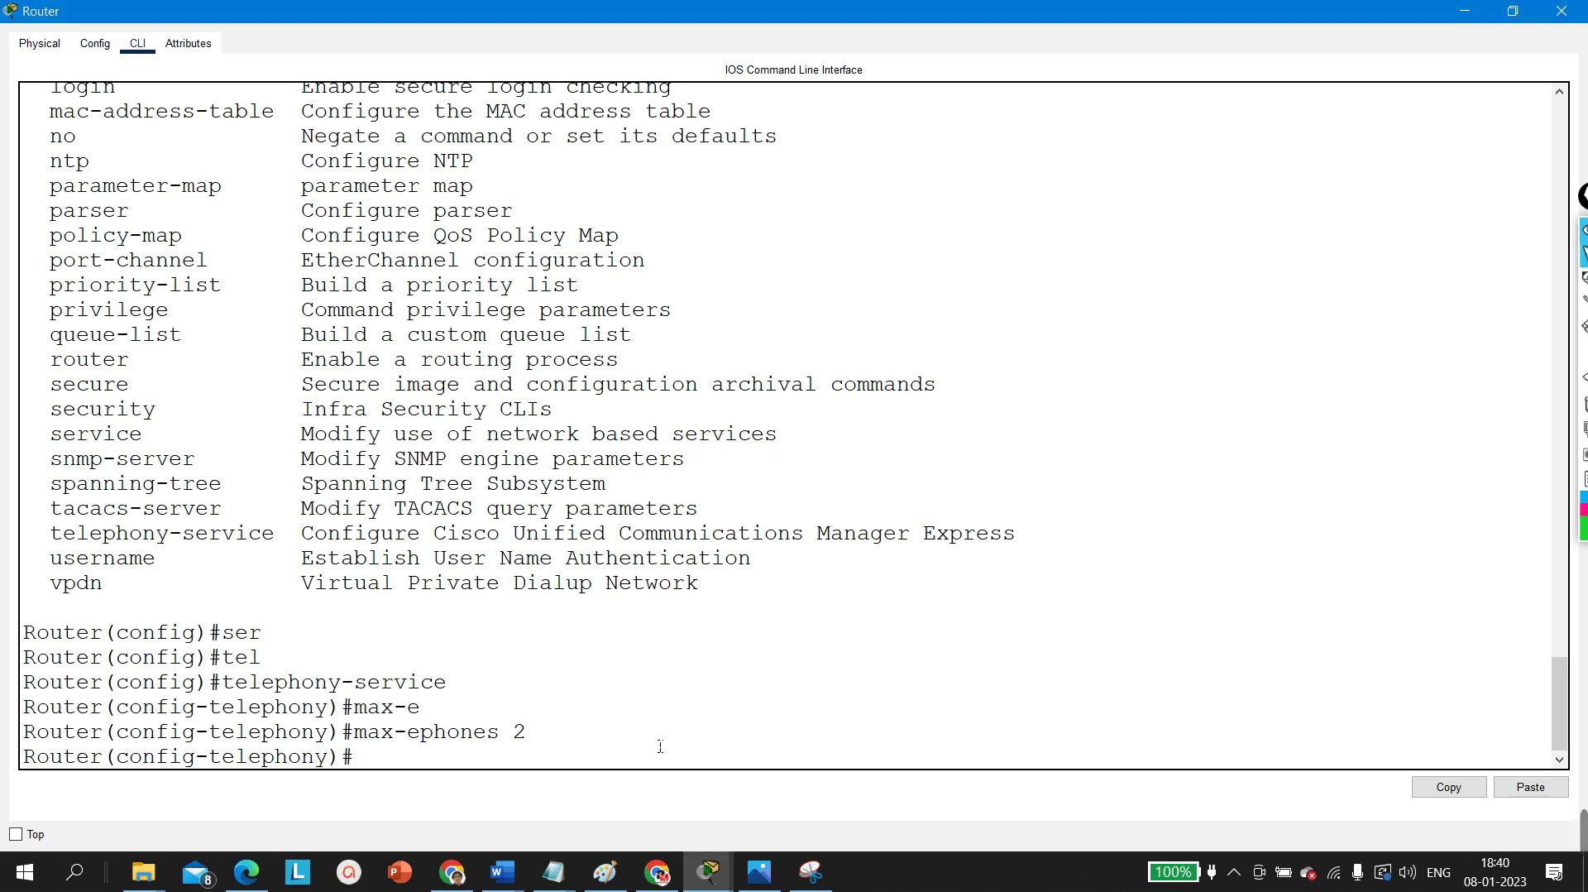
# Step: Check the allowed range for max-dn and set the telephony service's maximum directory numbers to 2
pyautogui.press('Return')
pyautogui.write('max-d')
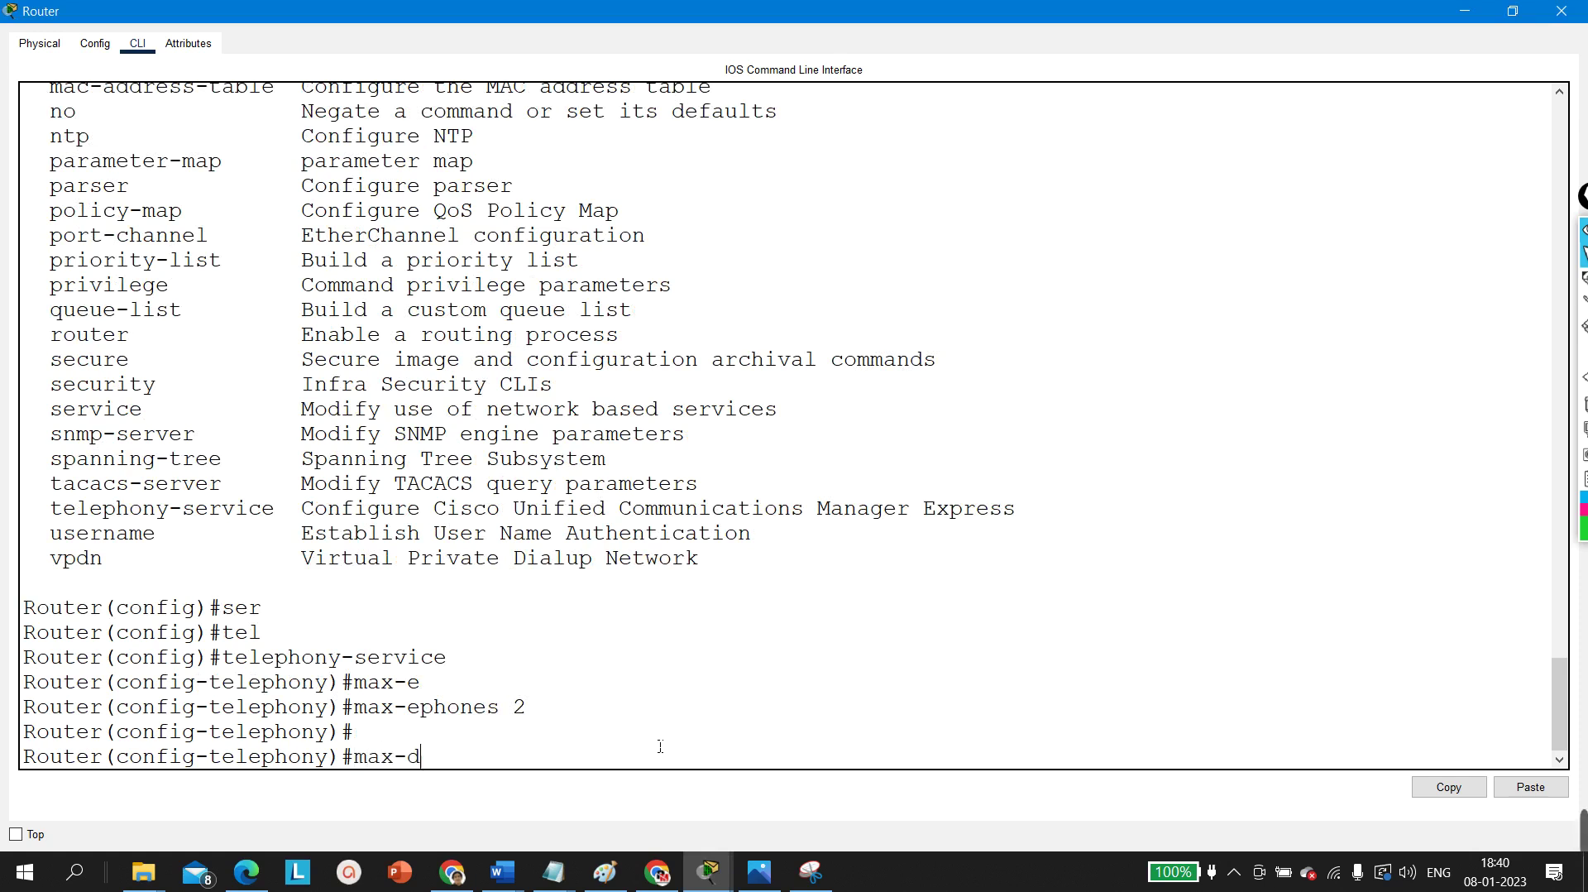
pyautogui.press('Tab')
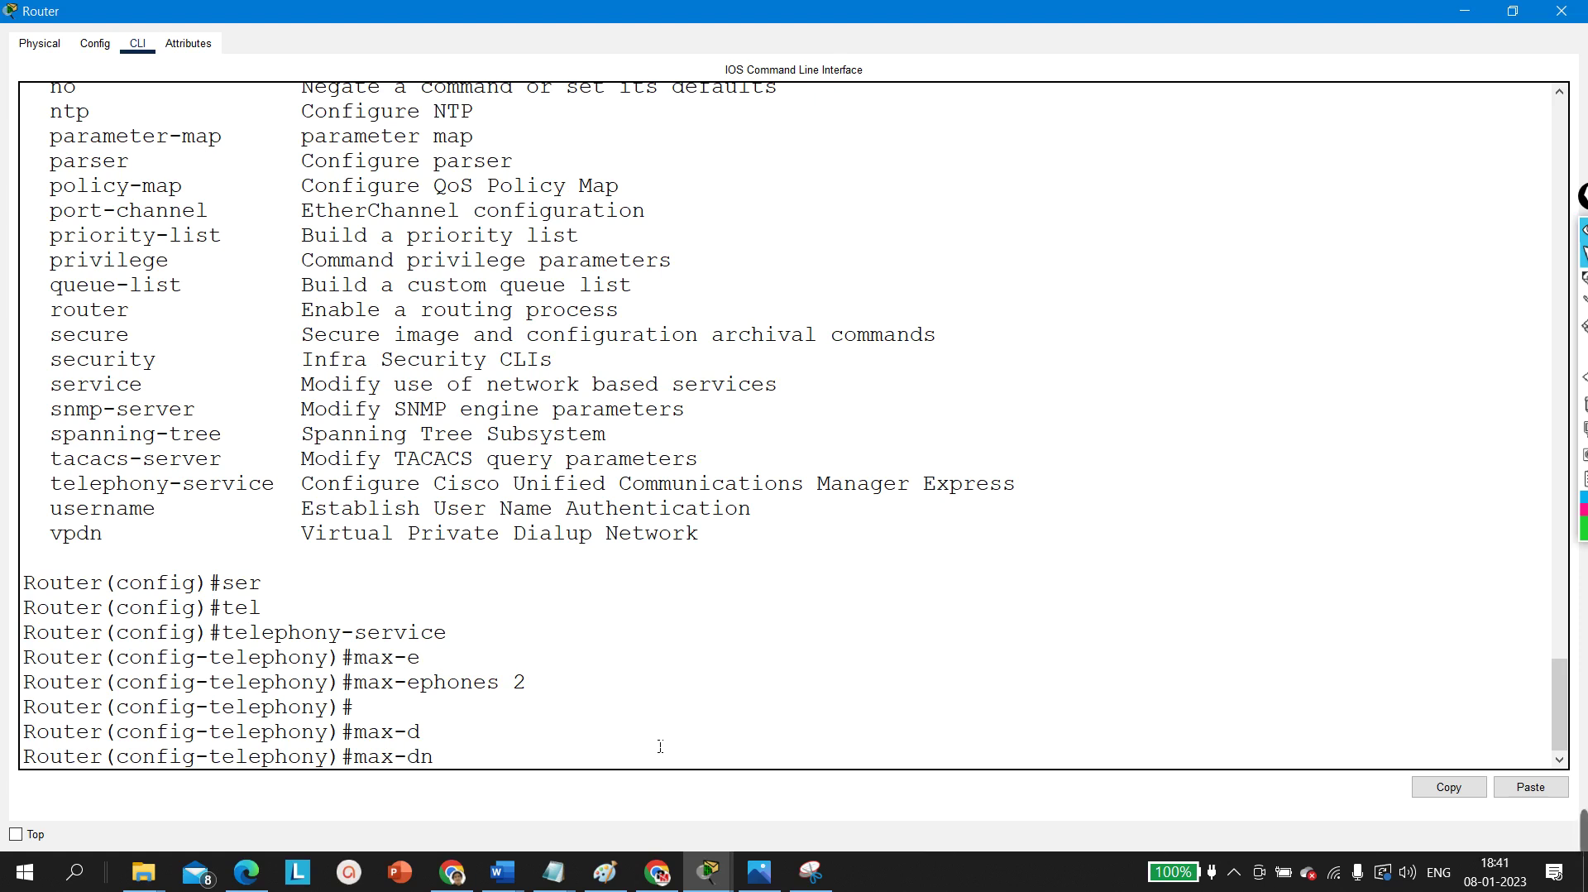
pyautogui.write('?')
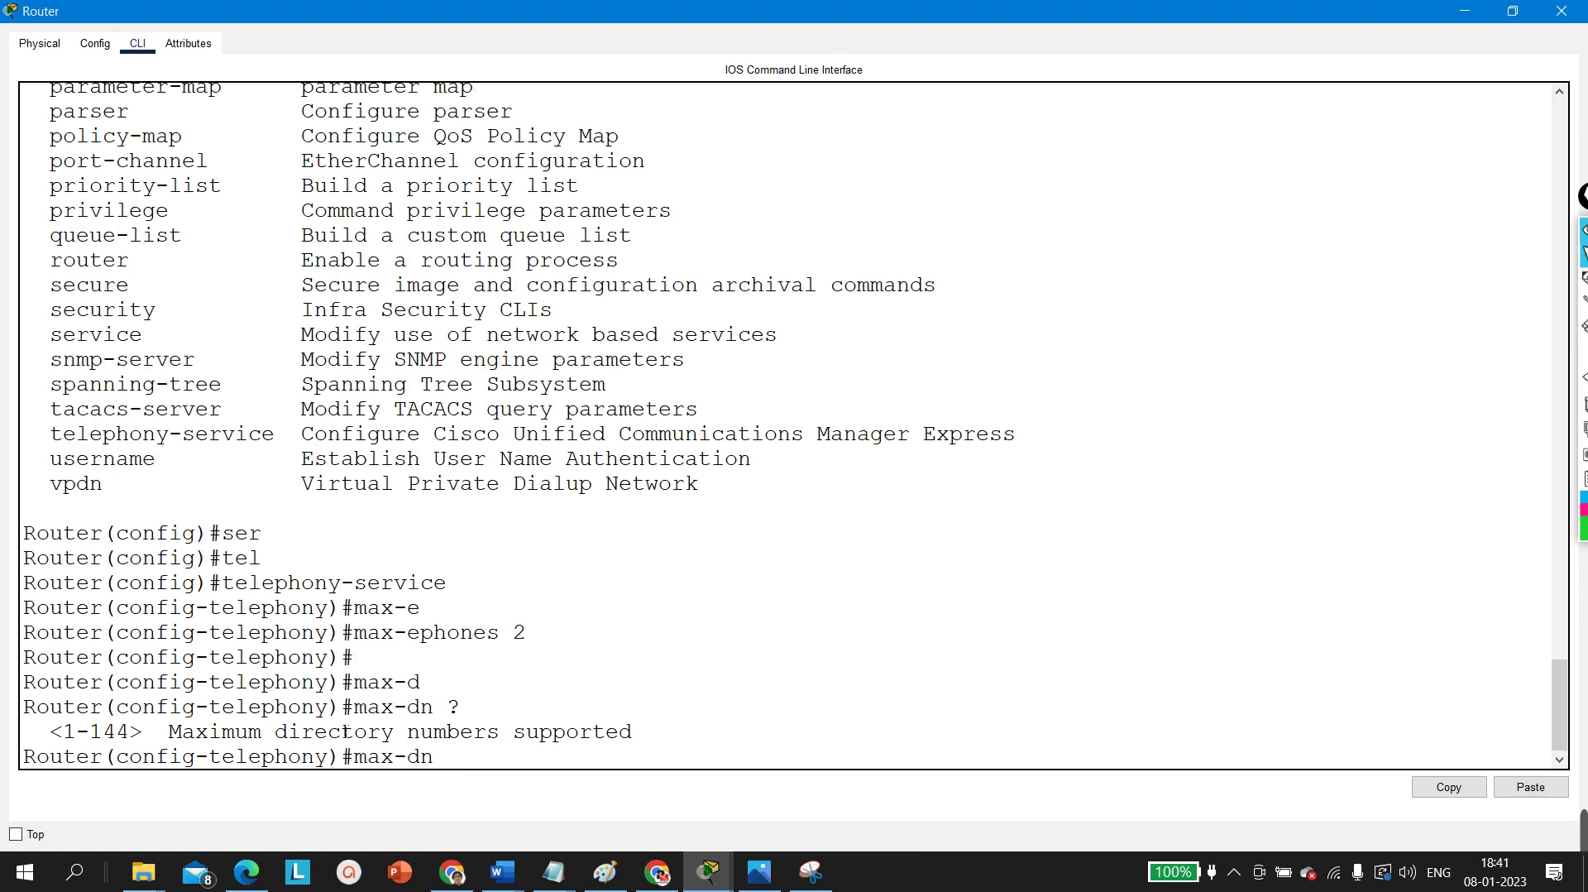
pyautogui.moveTo(66, 732); pyautogui.dragTo(137, 731)
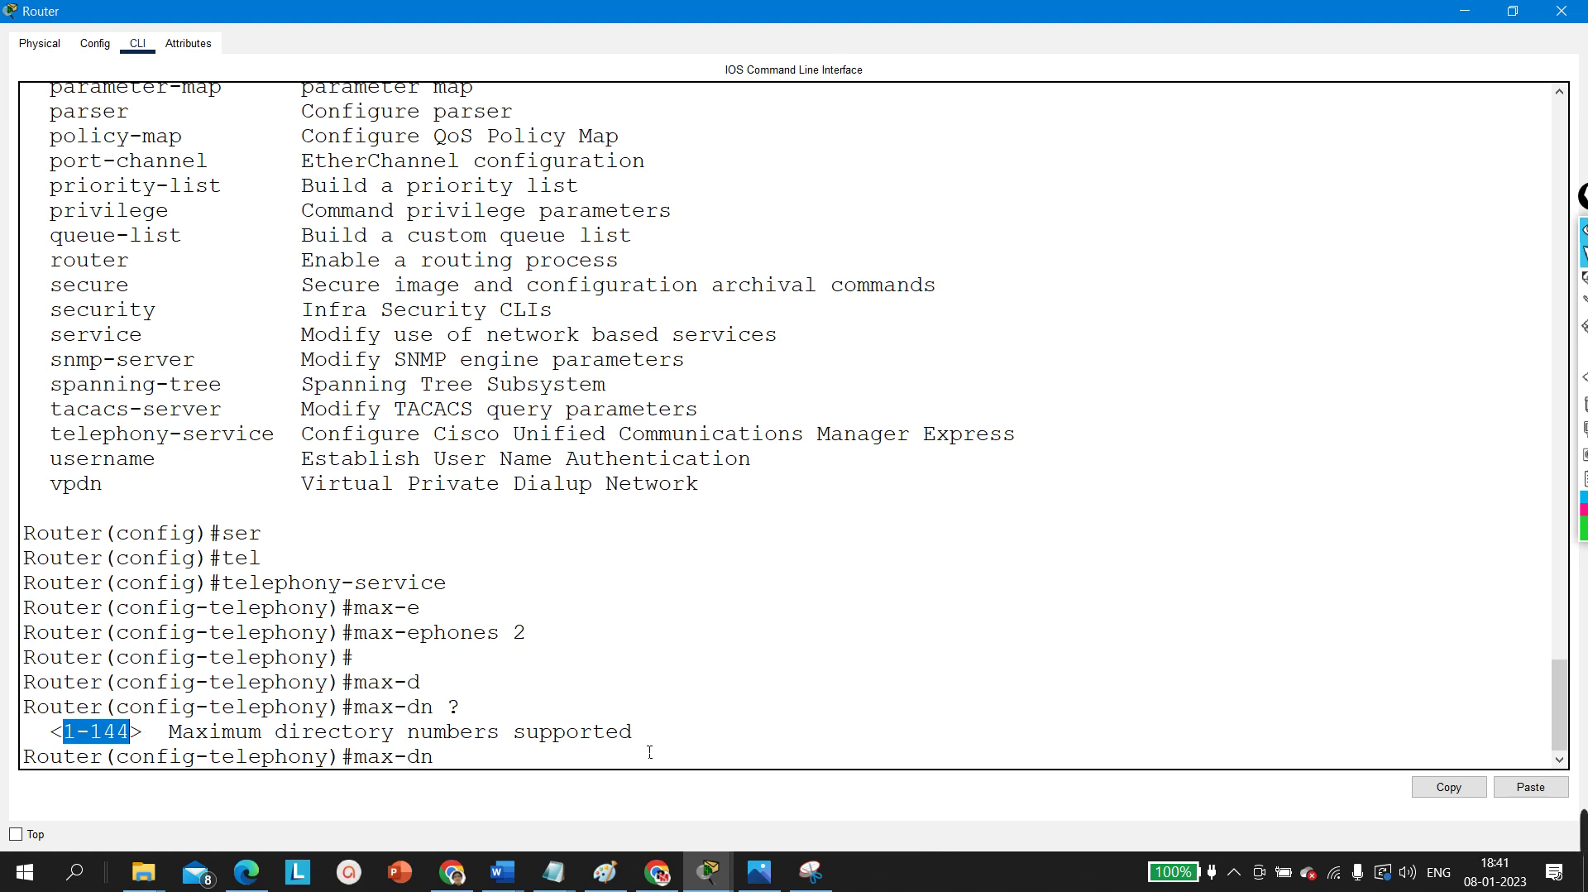
pyautogui.click(554, 765)
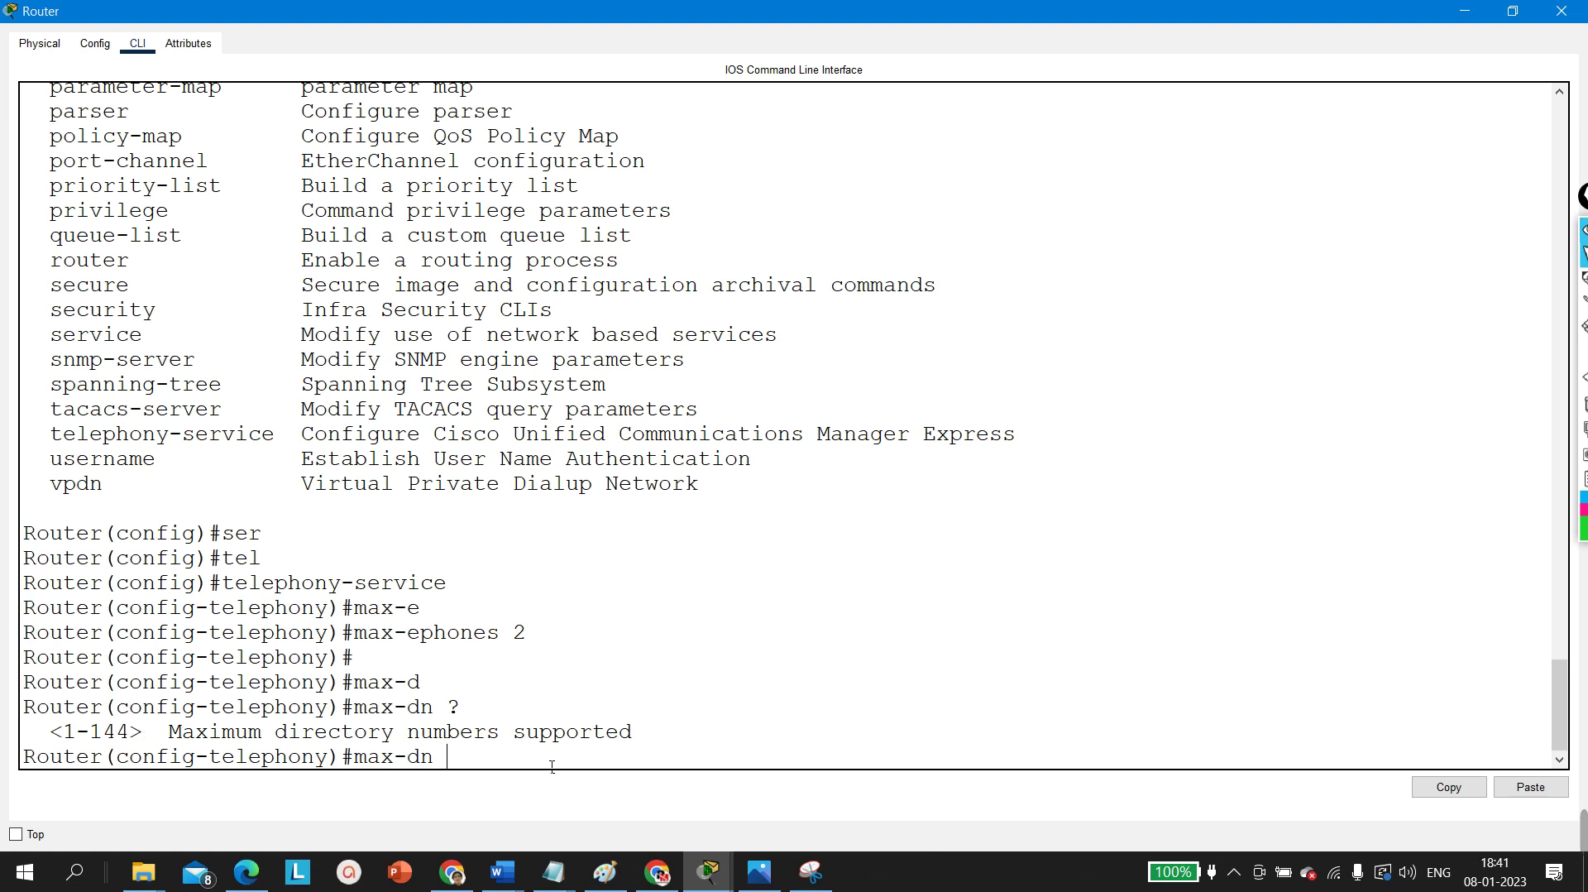
pyautogui.write('2')
pyautogui.press('Return')
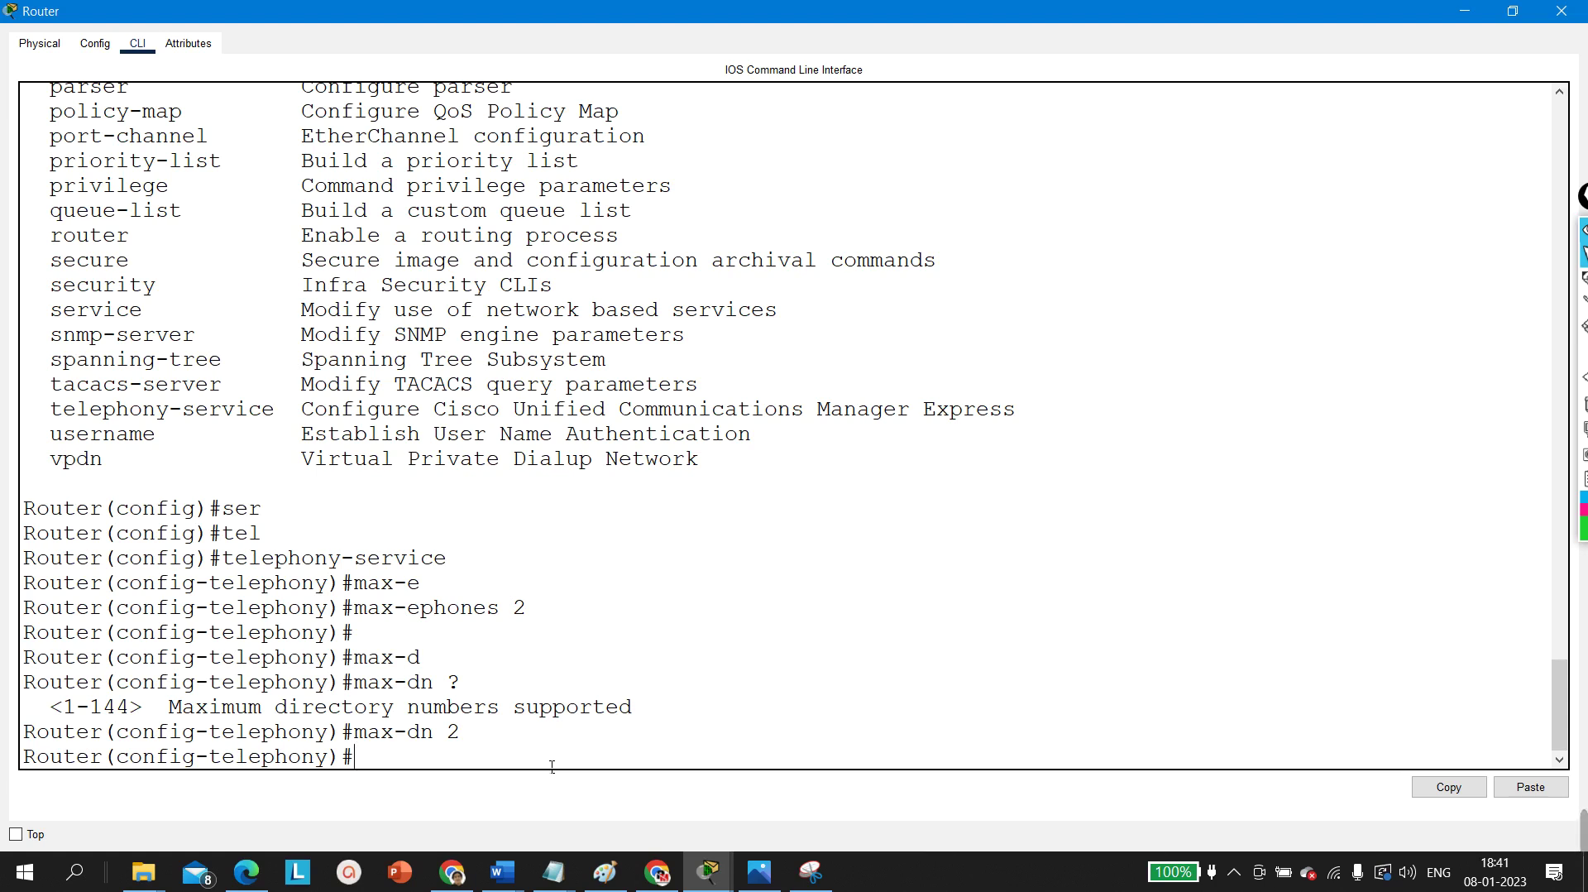
# Step: Start the telephony service's ip source-address command with 192.168.10.1 and check the allowed range for its port
pyautogui.write('ip so')
pyautogui.press('Tab')
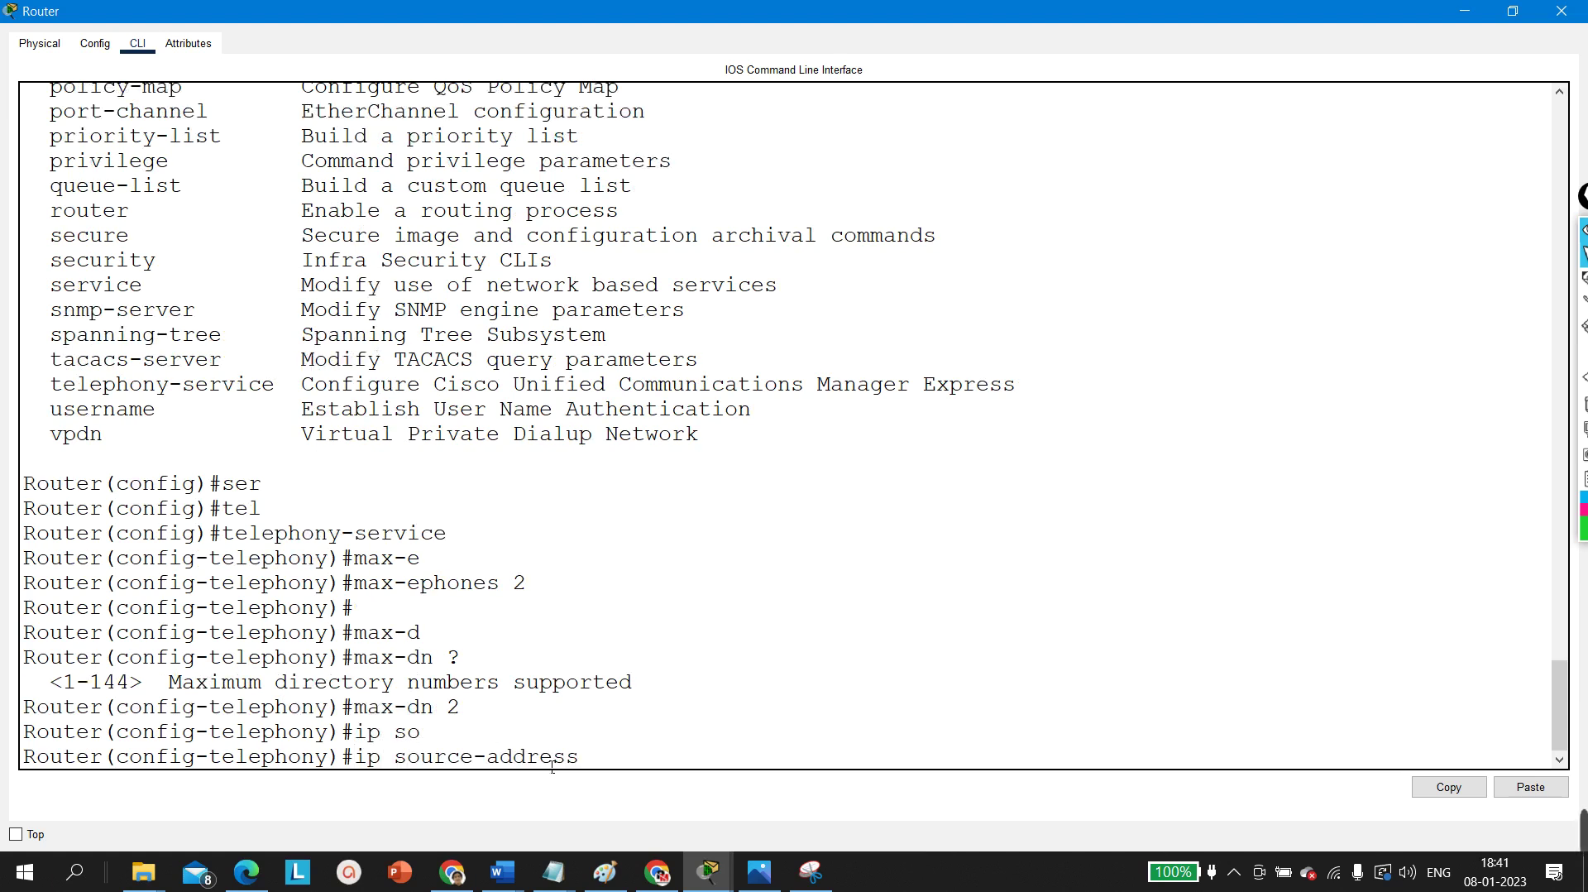
pyautogui.write('192.168.10.1')
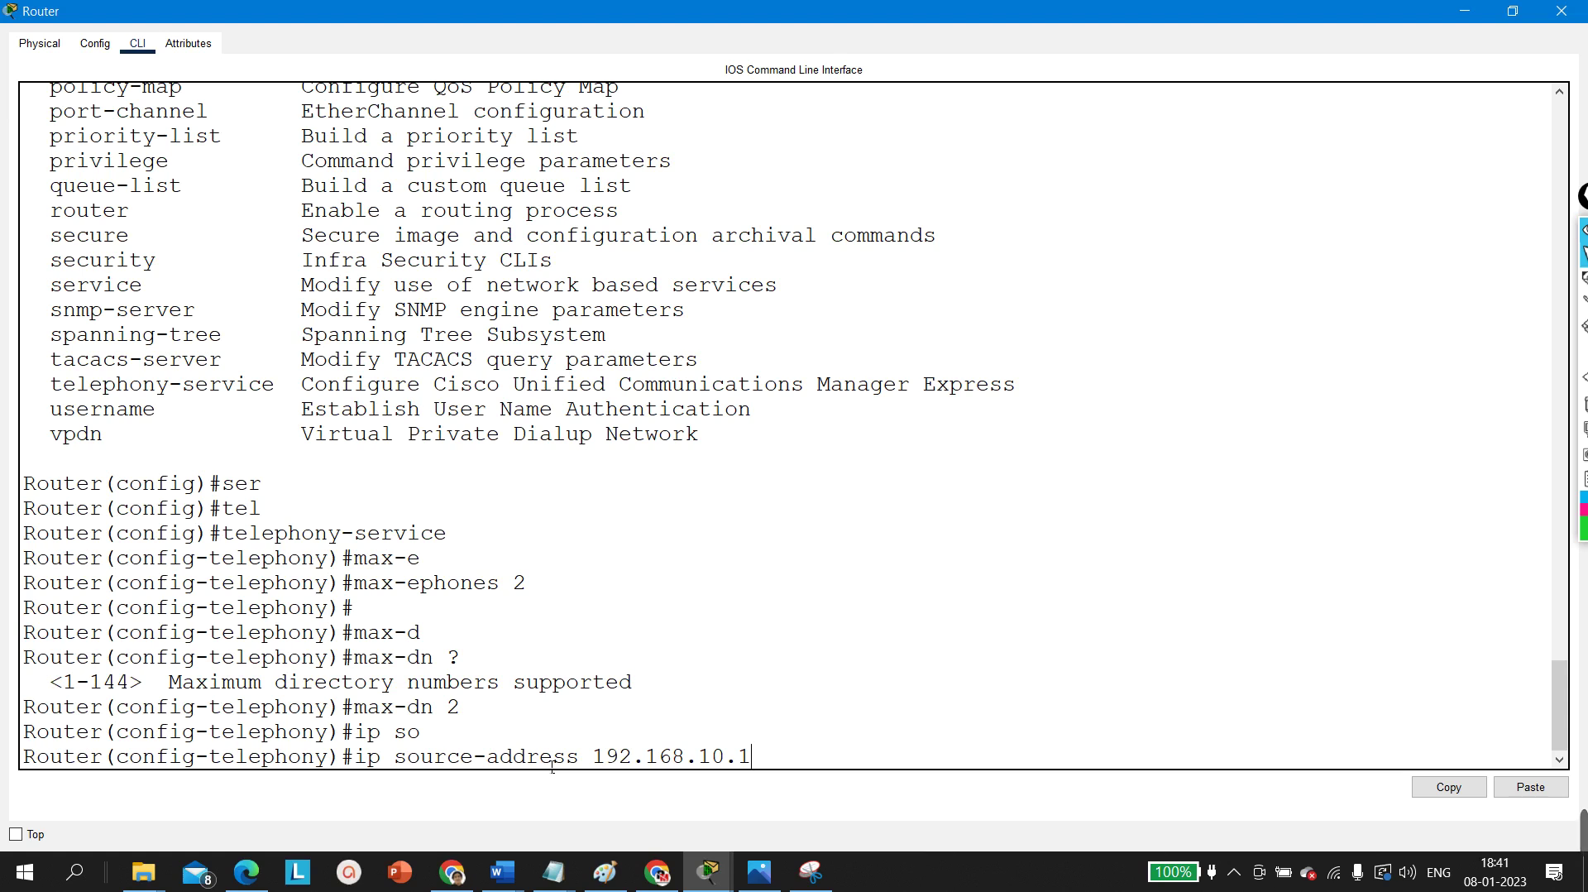
pyautogui.write(' po')
pyautogui.press('Tab')
pyautogui.write('200')
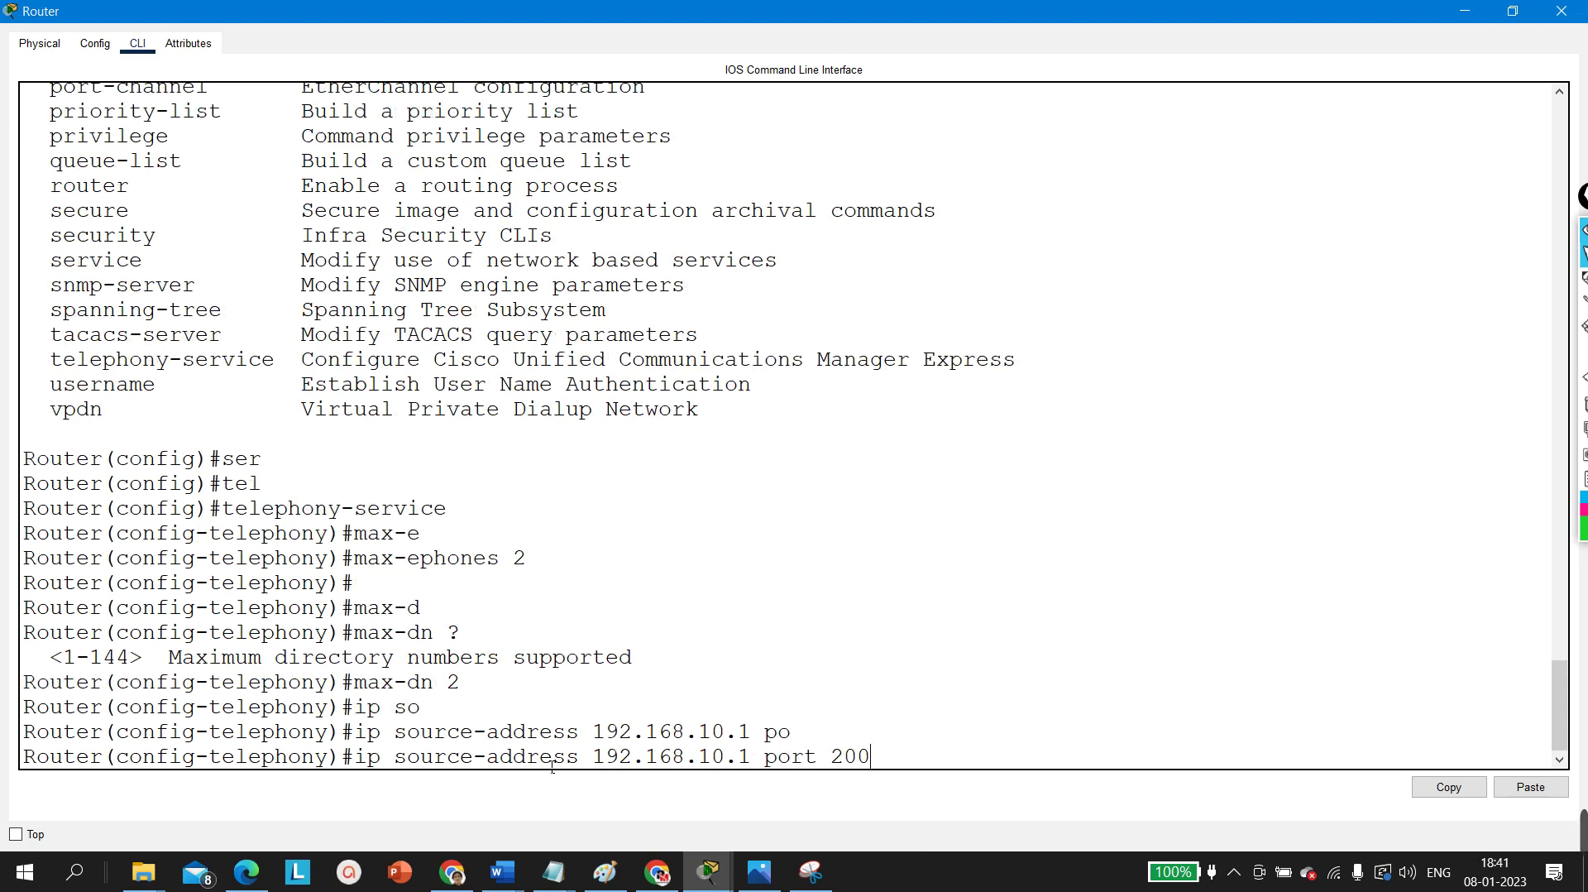
pyautogui.press('BackSpace')
pyautogui.press('BackSpace')
pyautogui.press('BackSpace')
pyautogui.write('?')
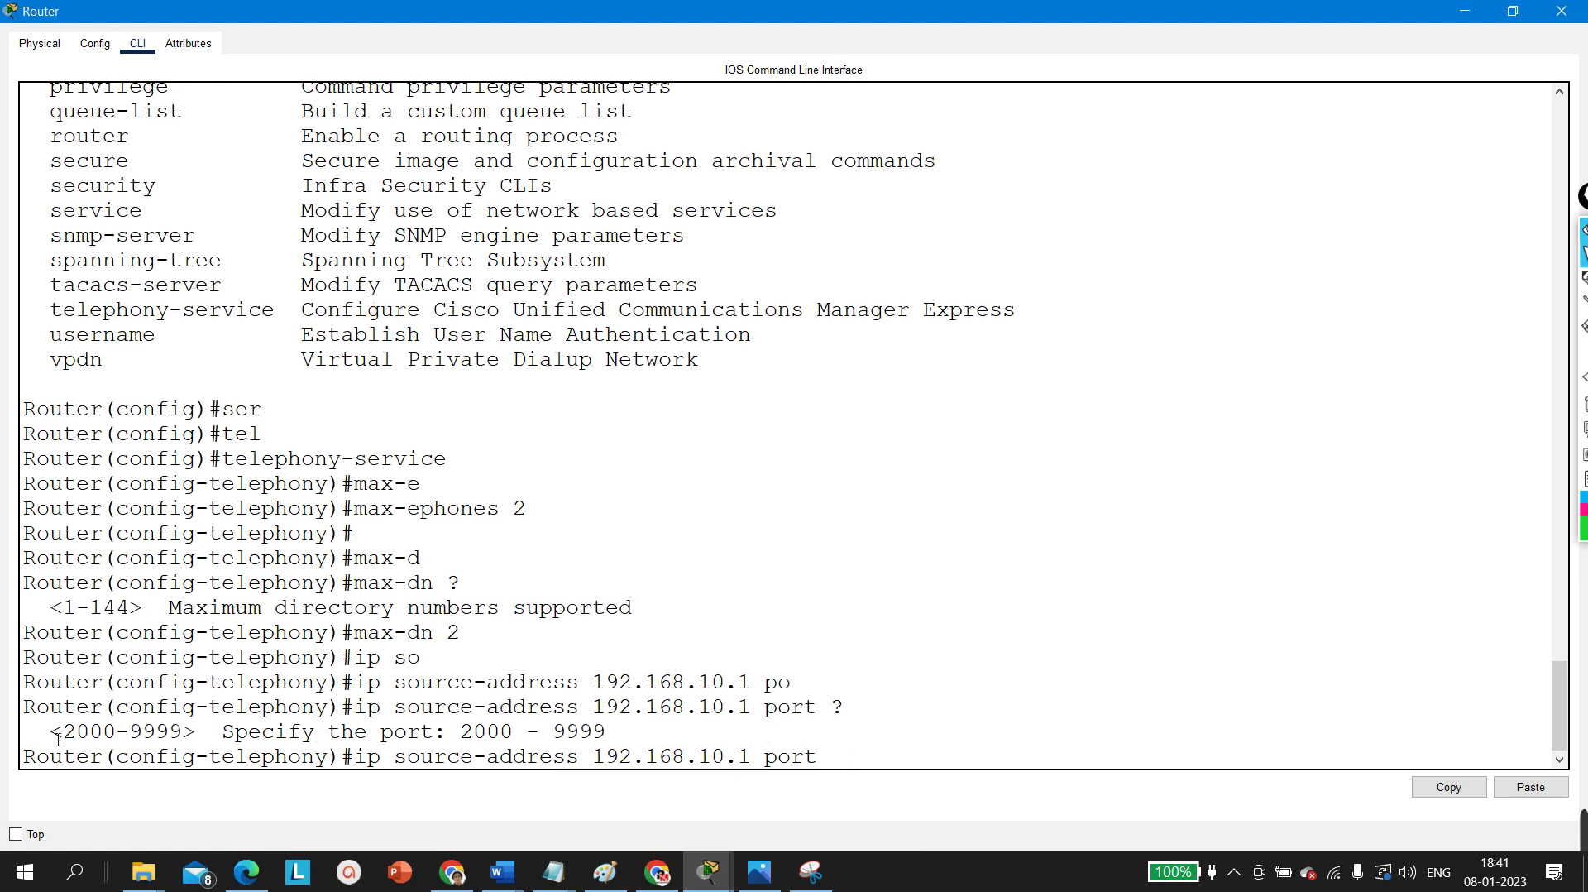
# Step: Complete the telephony service's source-address command with port 2000
pyautogui.moveTo(69, 744); pyautogui.dragTo(189, 733)
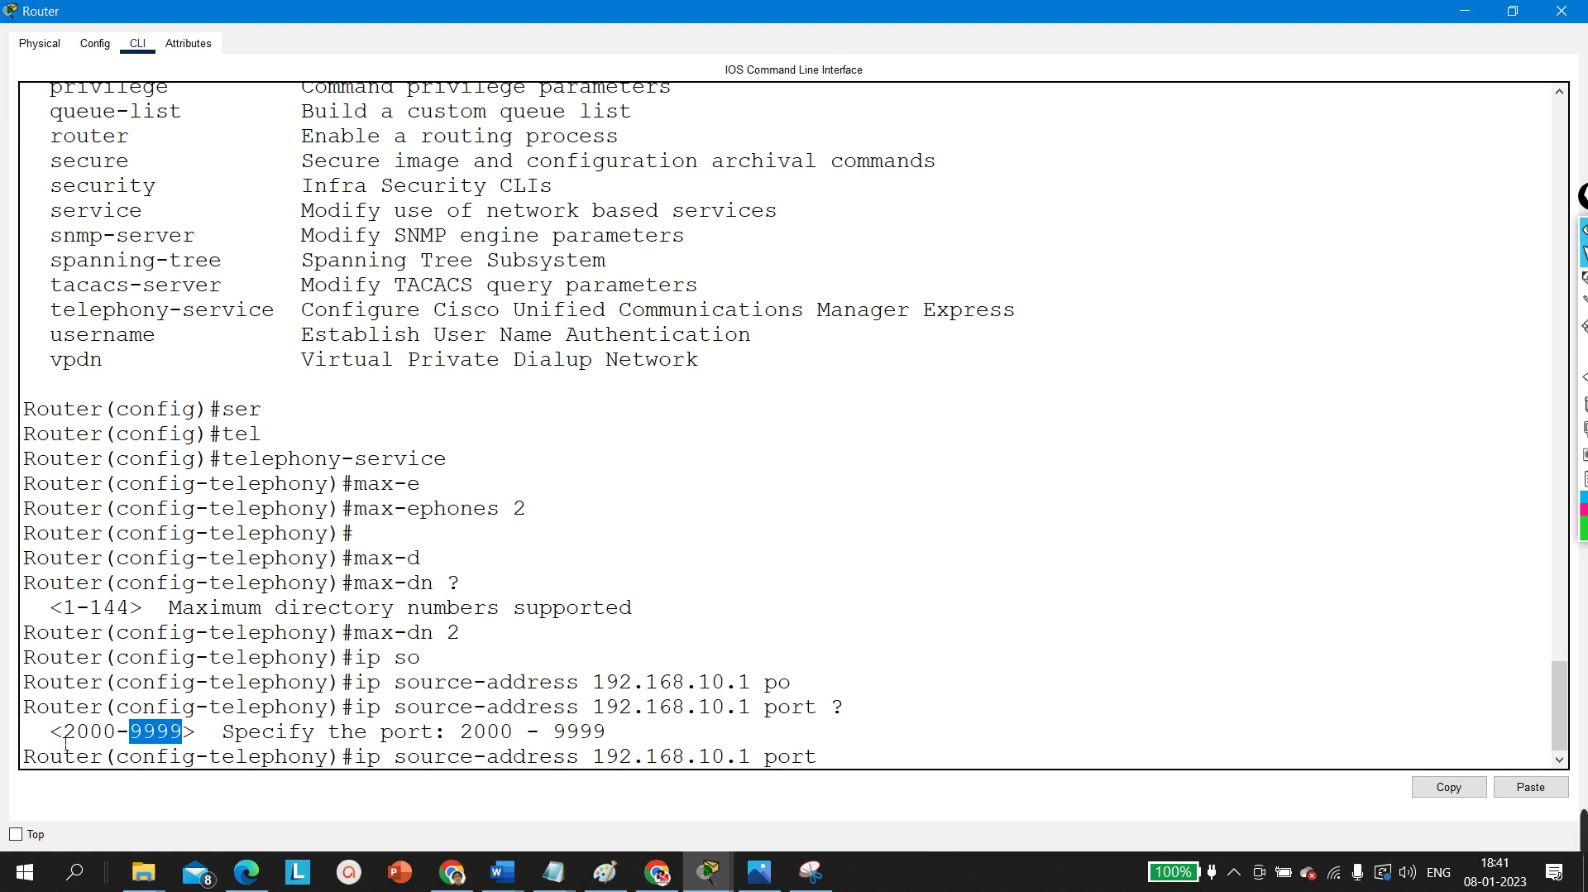
pyautogui.click(848, 767)
pyautogui.write('20')
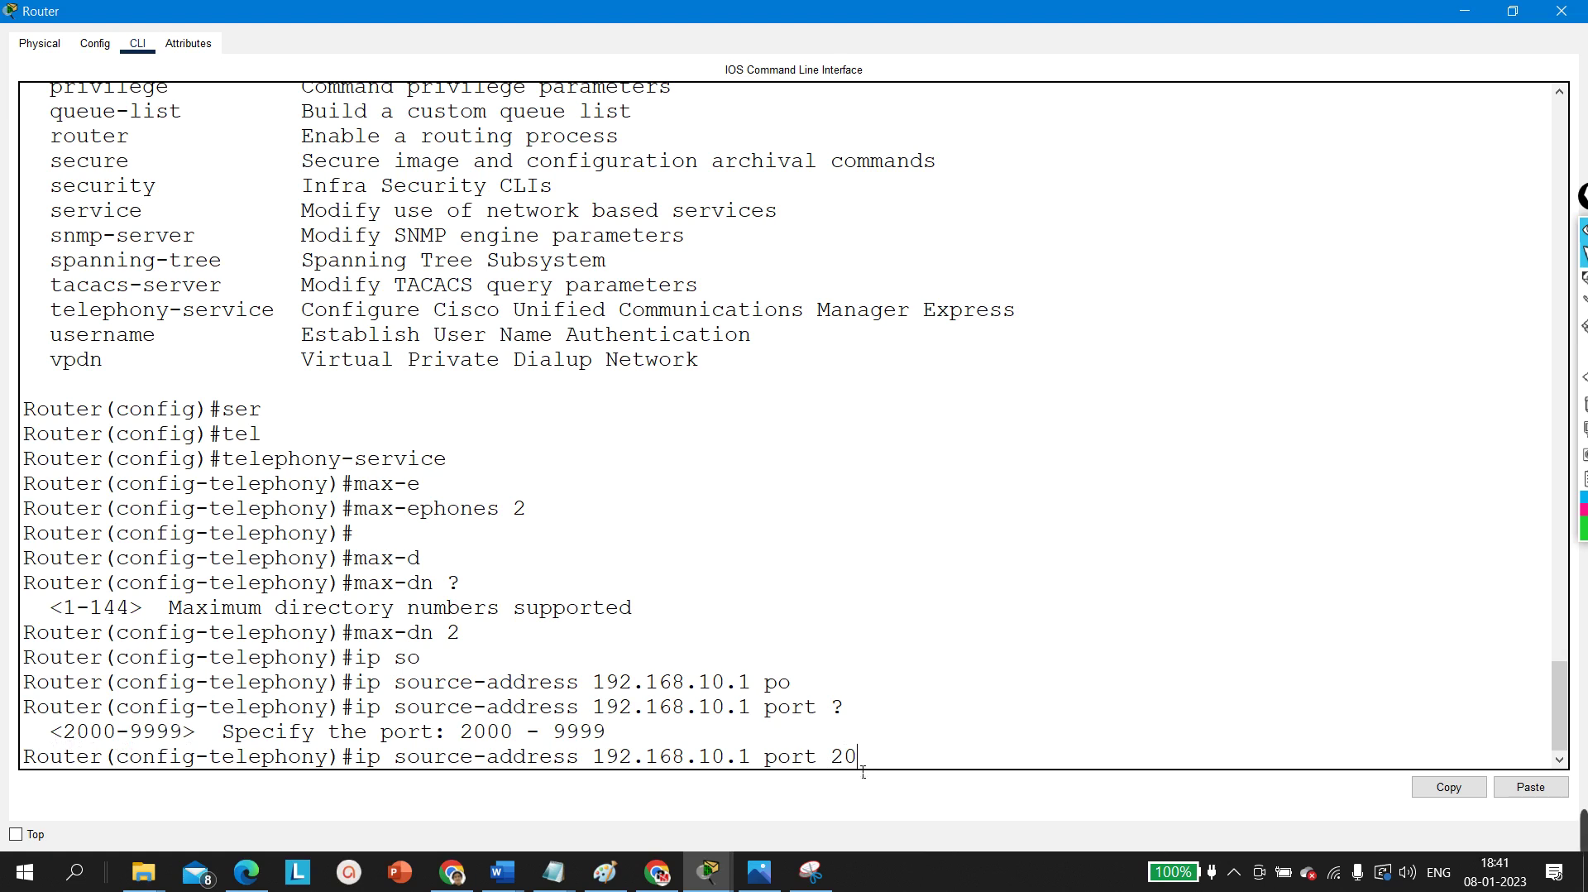
pyautogui.write('00')
pyautogui.press('Return')
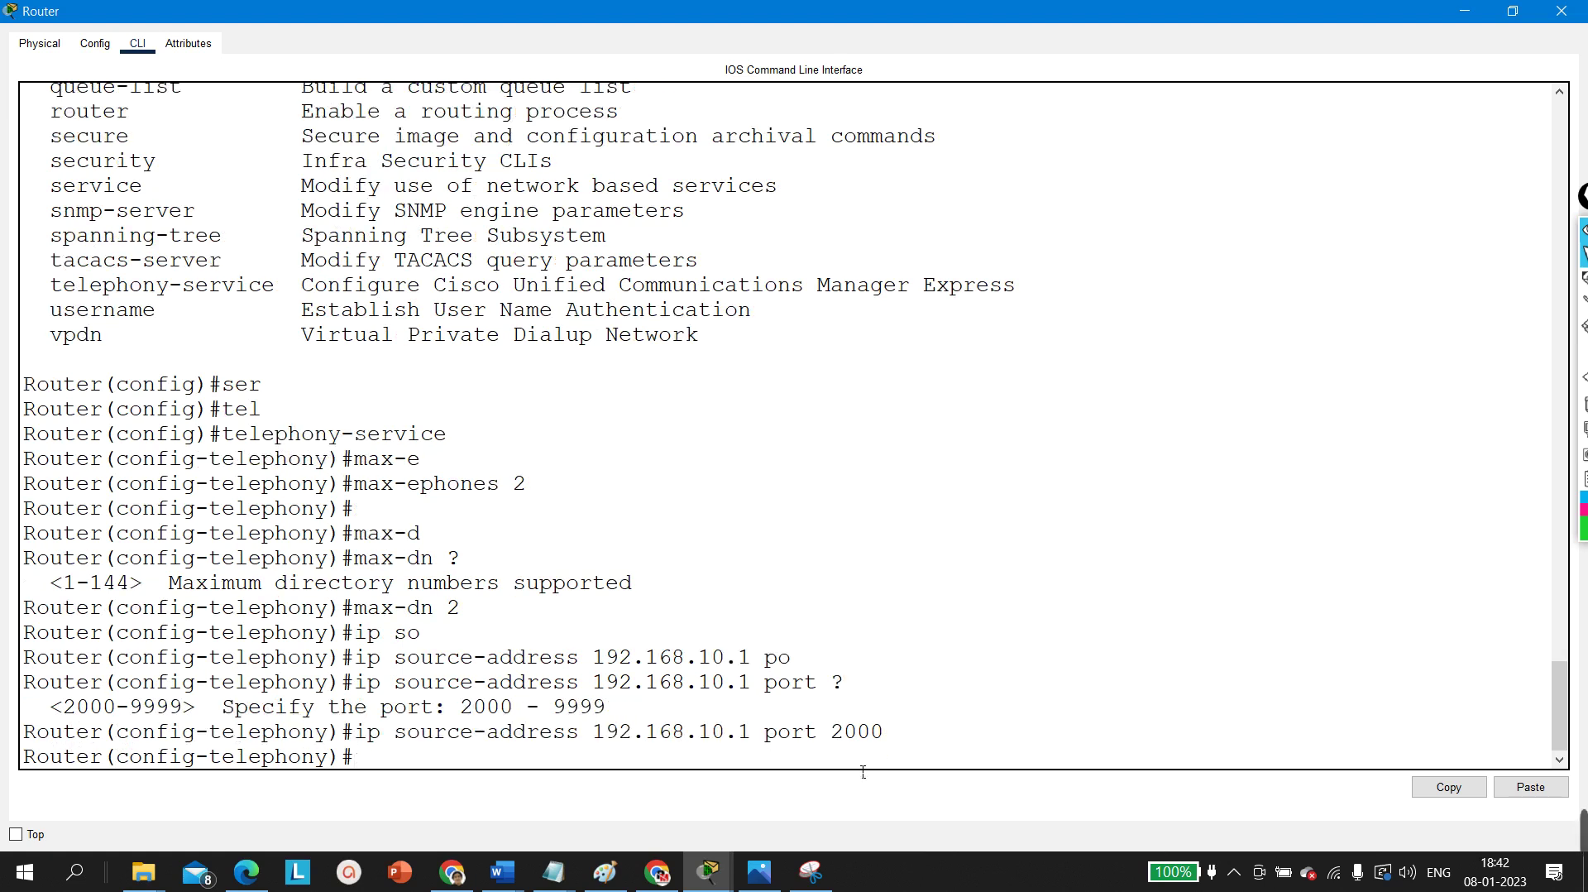
# Step: Check the allowed start and stop tags and set the telephony service to auto assign directory numbers 1 to 6
pyautogui.write('auto as')
pyautogui.press('Tab')
pyautogui.write('?')
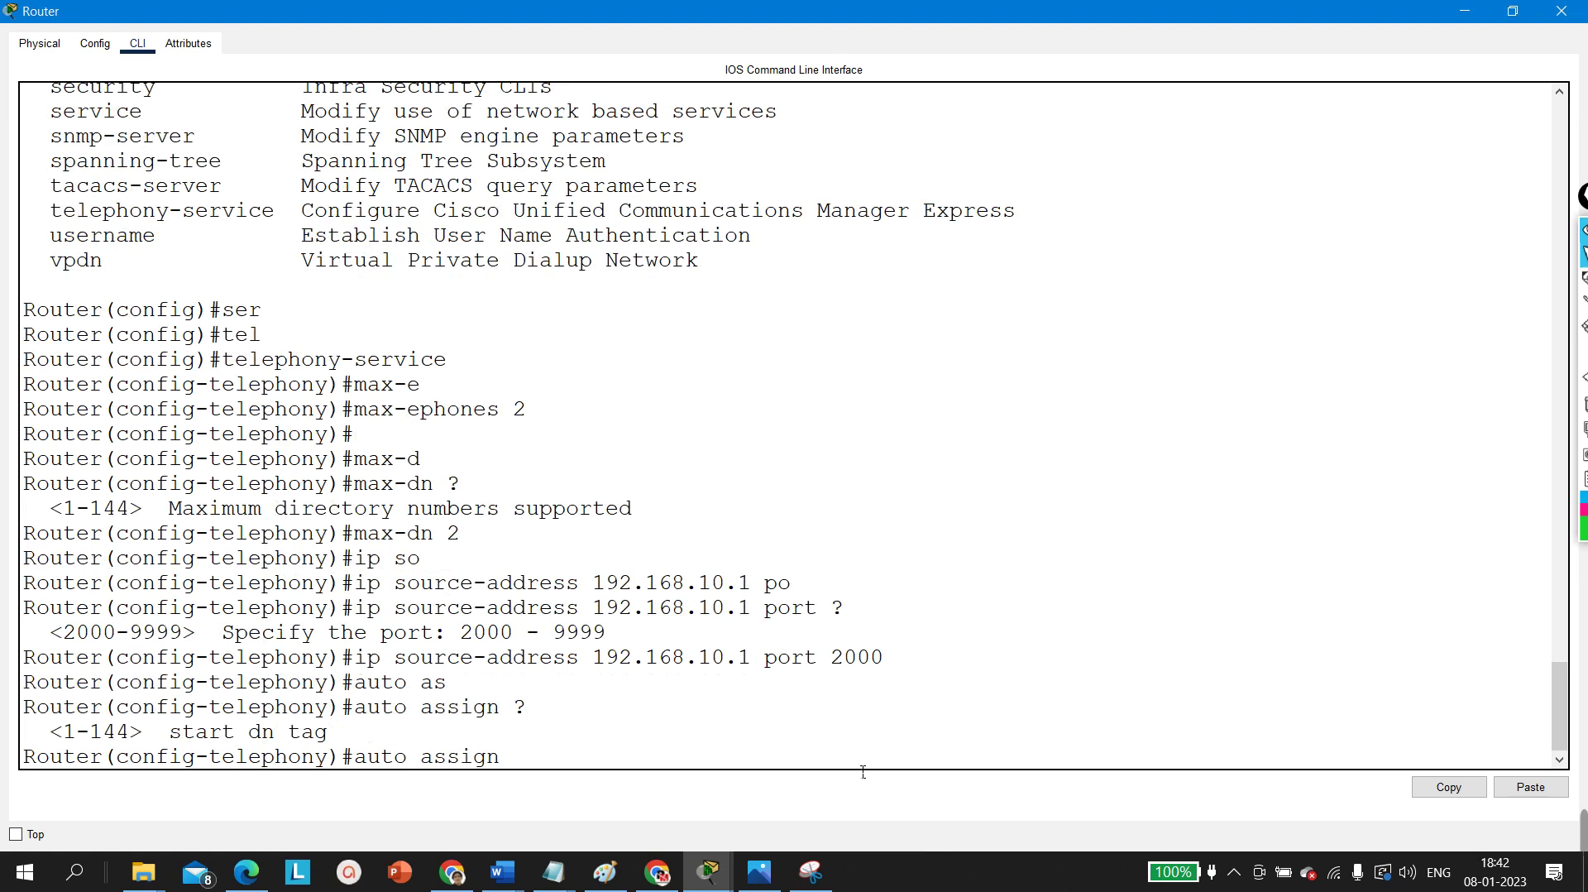
pyautogui.write('1 to')
pyautogui.write(' ?')
pyautogui.write('6')
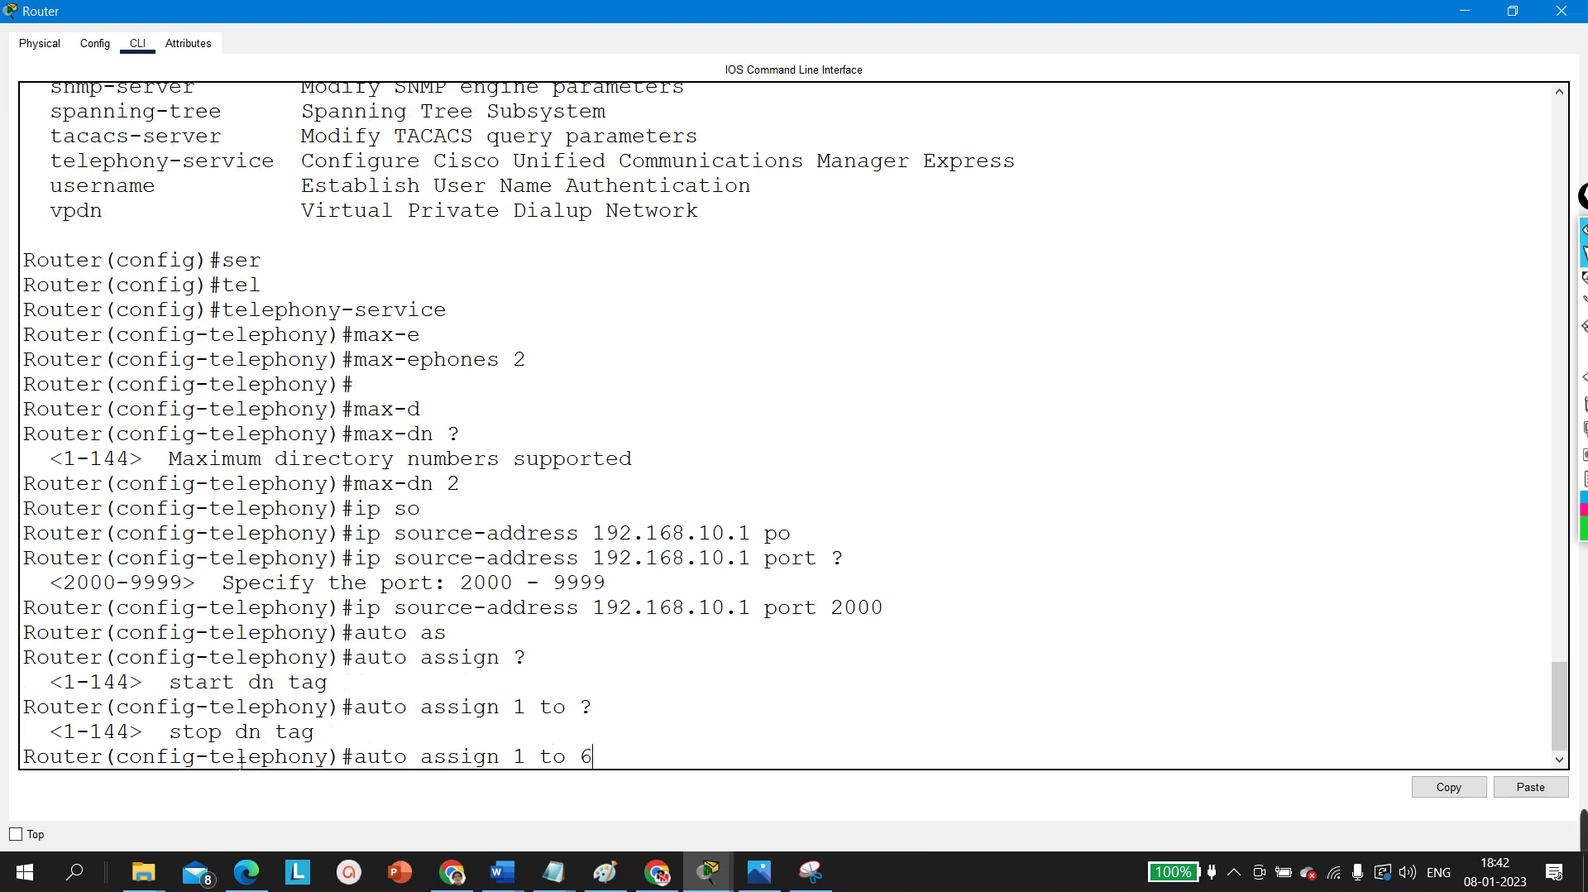
pyautogui.press('BackSpace')
pyautogui.write('6')
pyautogui.press('Return')
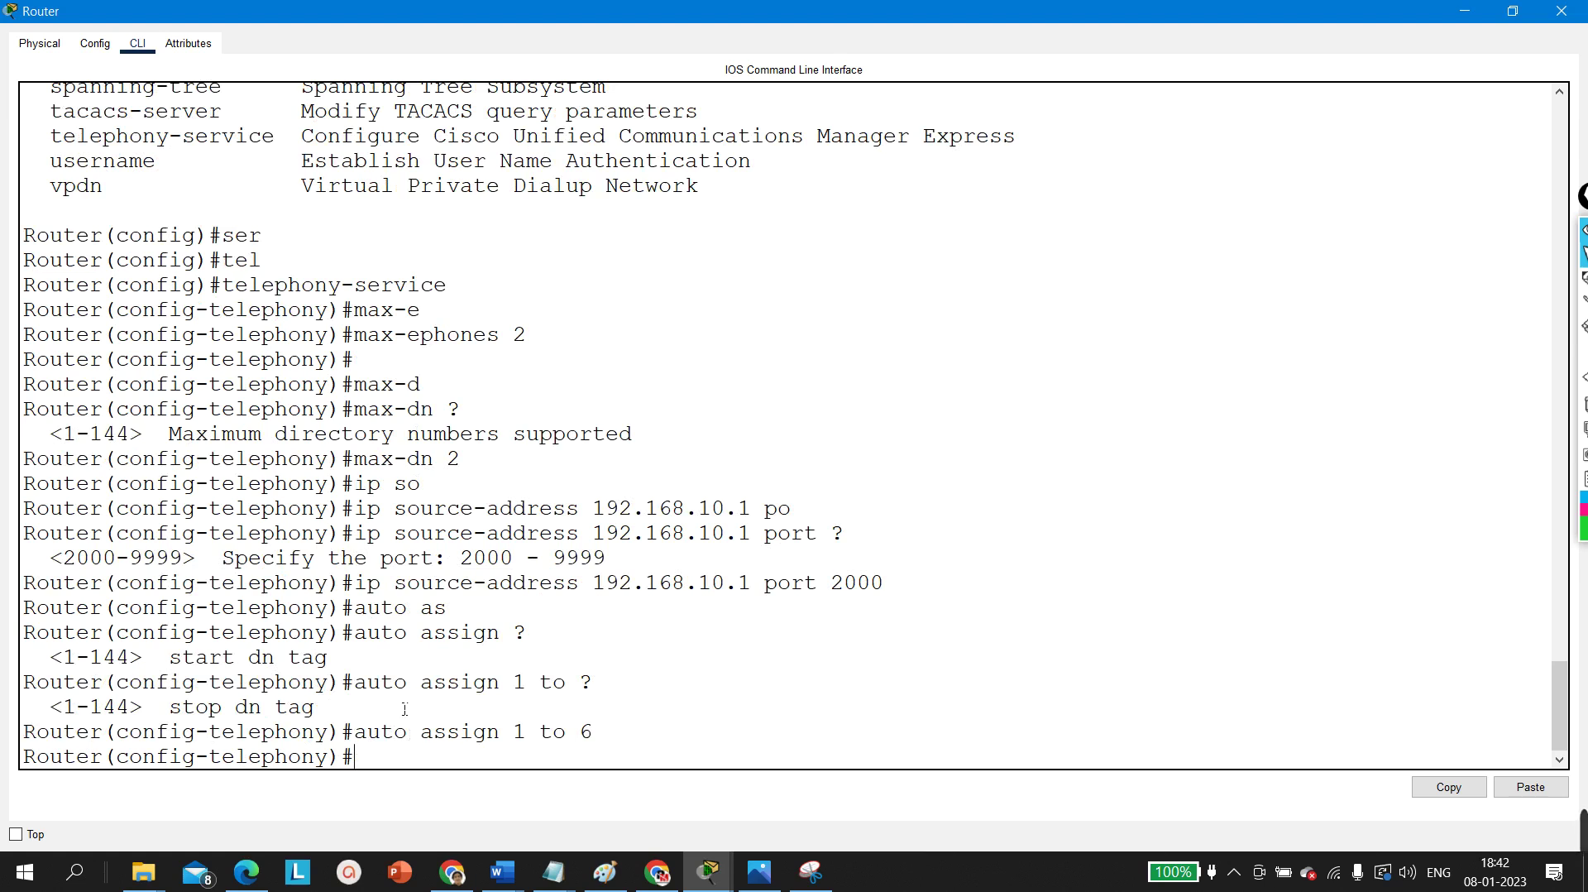
pyautogui.moveTo(361, 691); pyautogui.dragTo(611, 686)
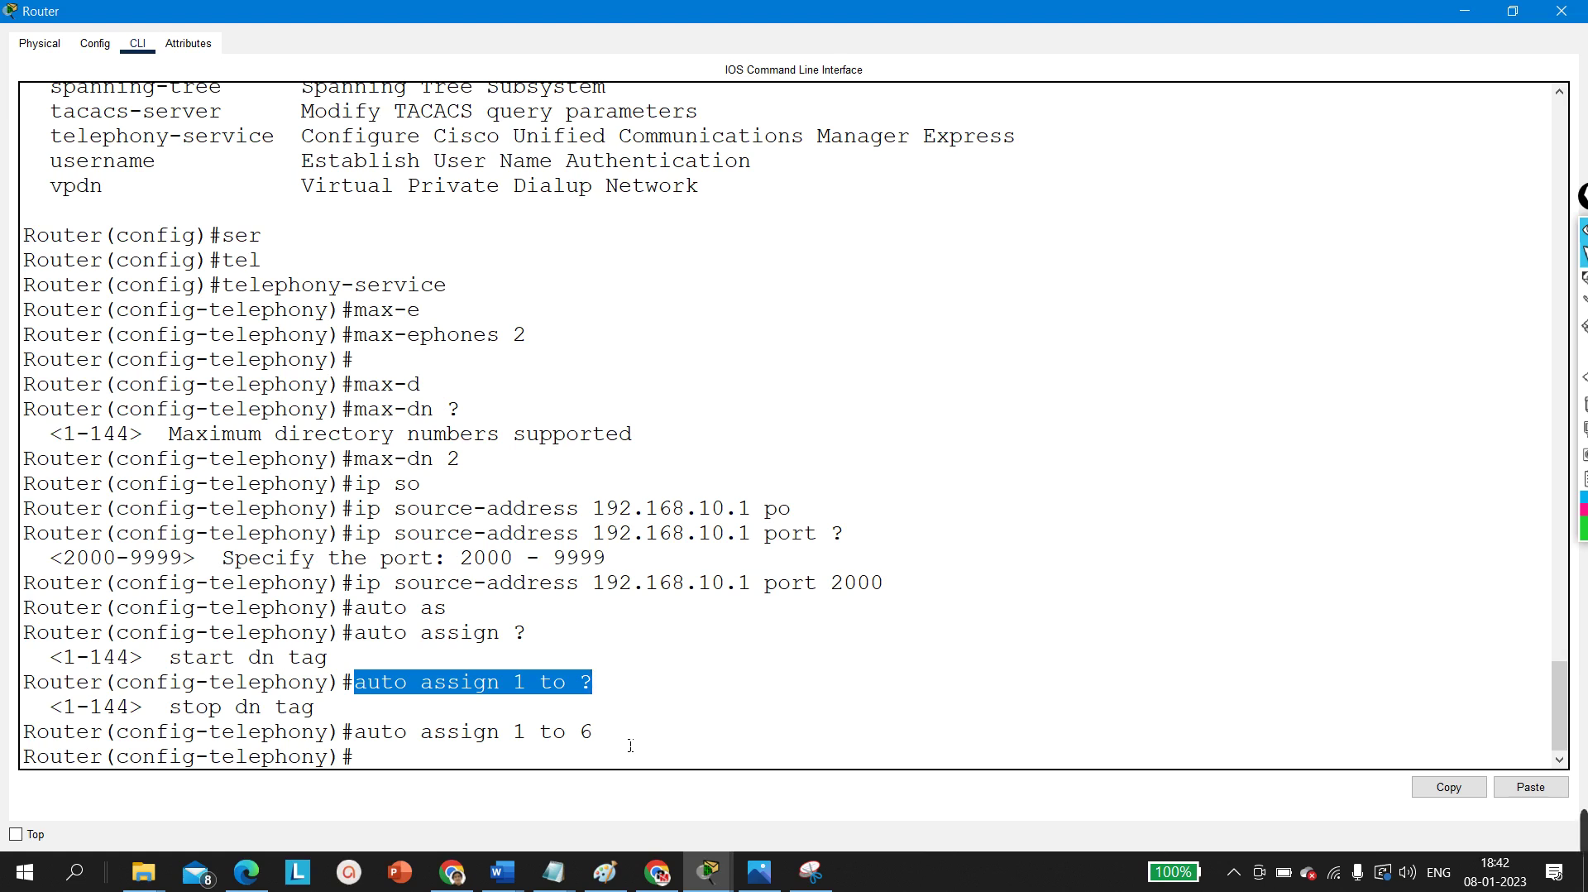
pyautogui.press('Return')
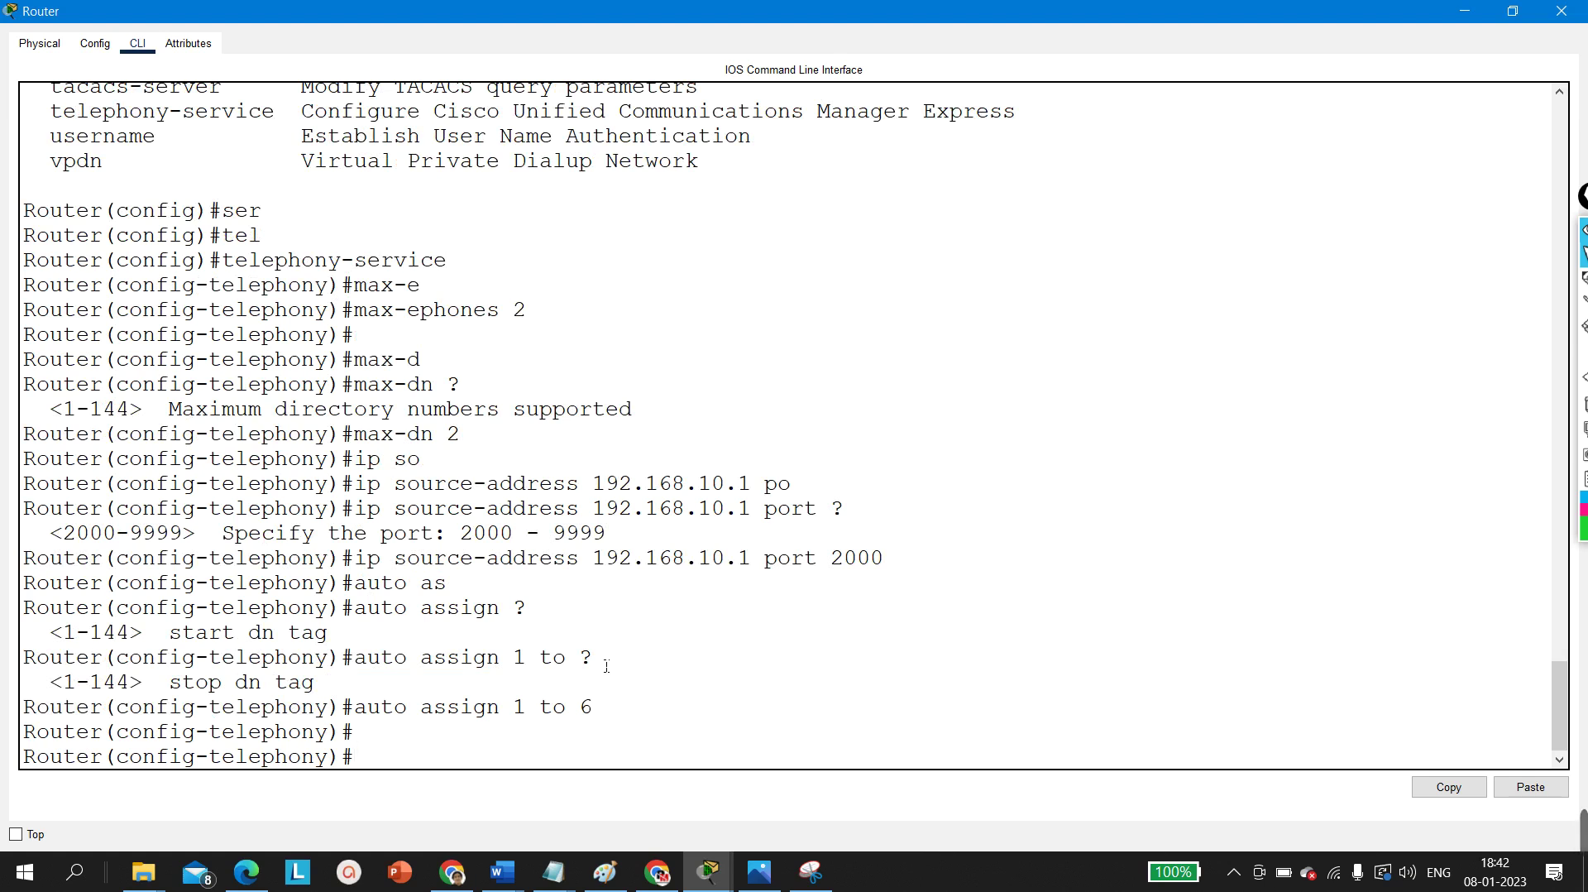
# Step: Exit telephony-service configuration back to the Router's global configuration mode and review the telephony commands entered
pyautogui.write('exi')
pyautogui.press('Return')
pyautogui.press('Return')
pyautogui.press('Return')
pyautogui.press('Return')
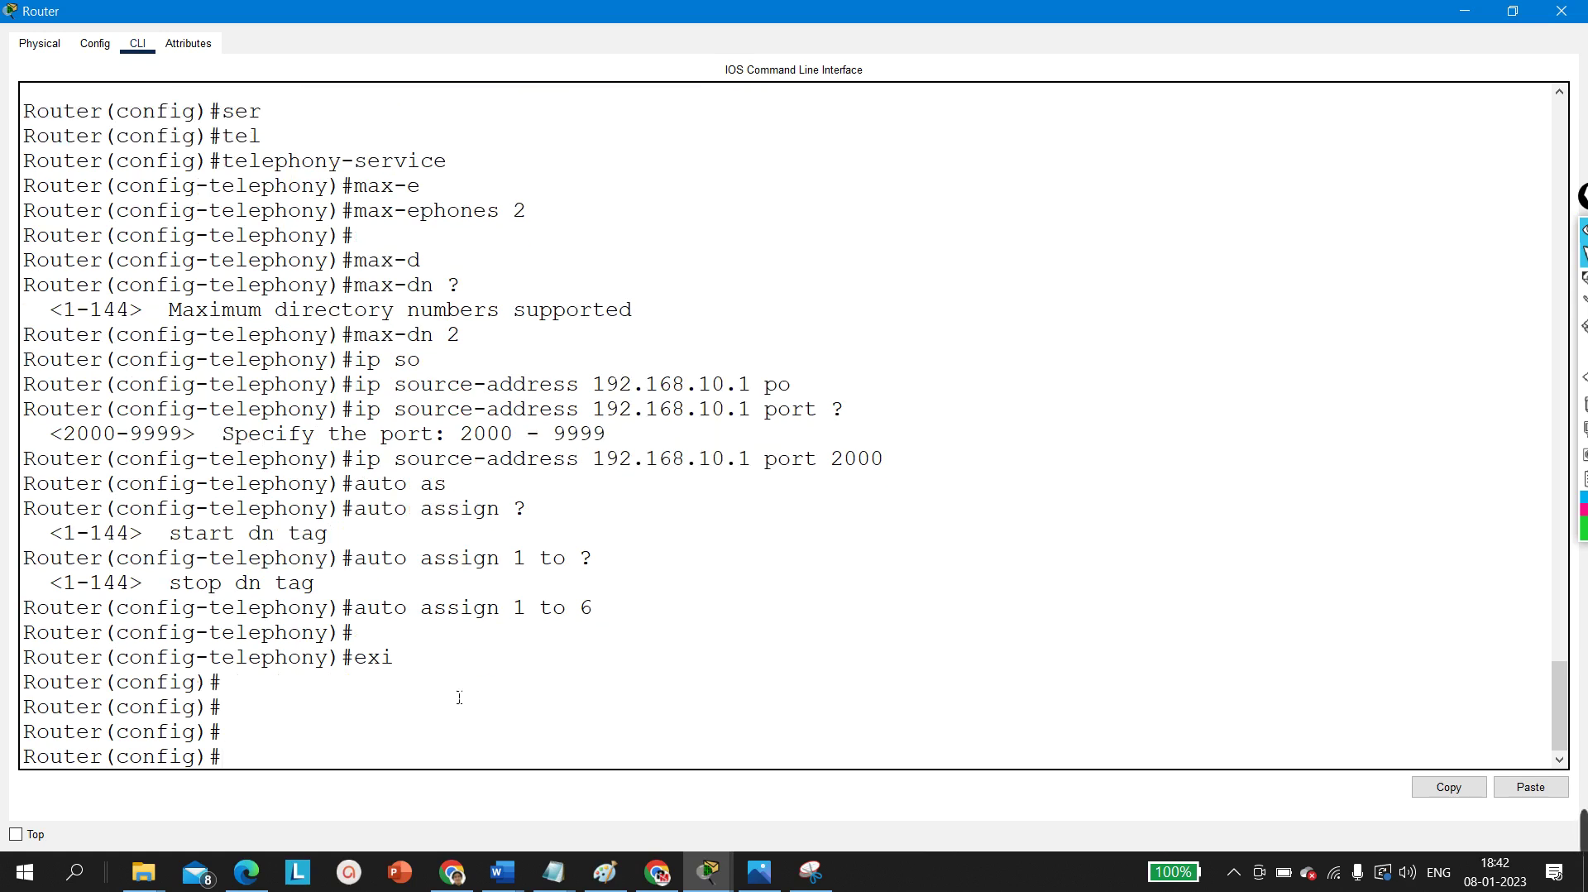
pyautogui.moveTo(604, 612); pyautogui.dragTo(460, 161)
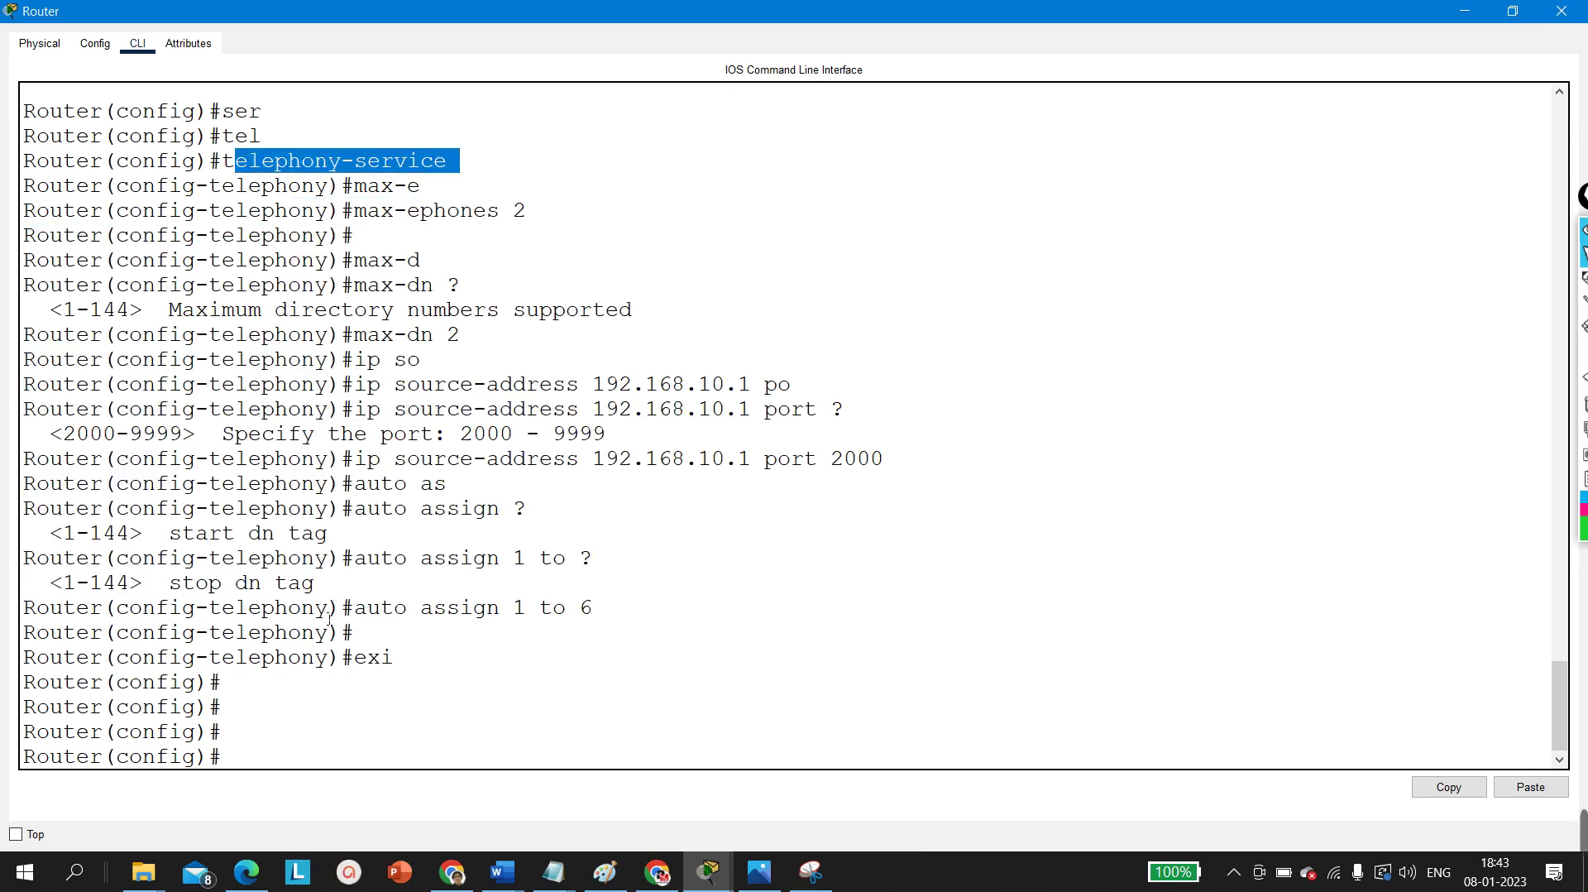
pyautogui.click(251, 754)
pyautogui.press('Return')
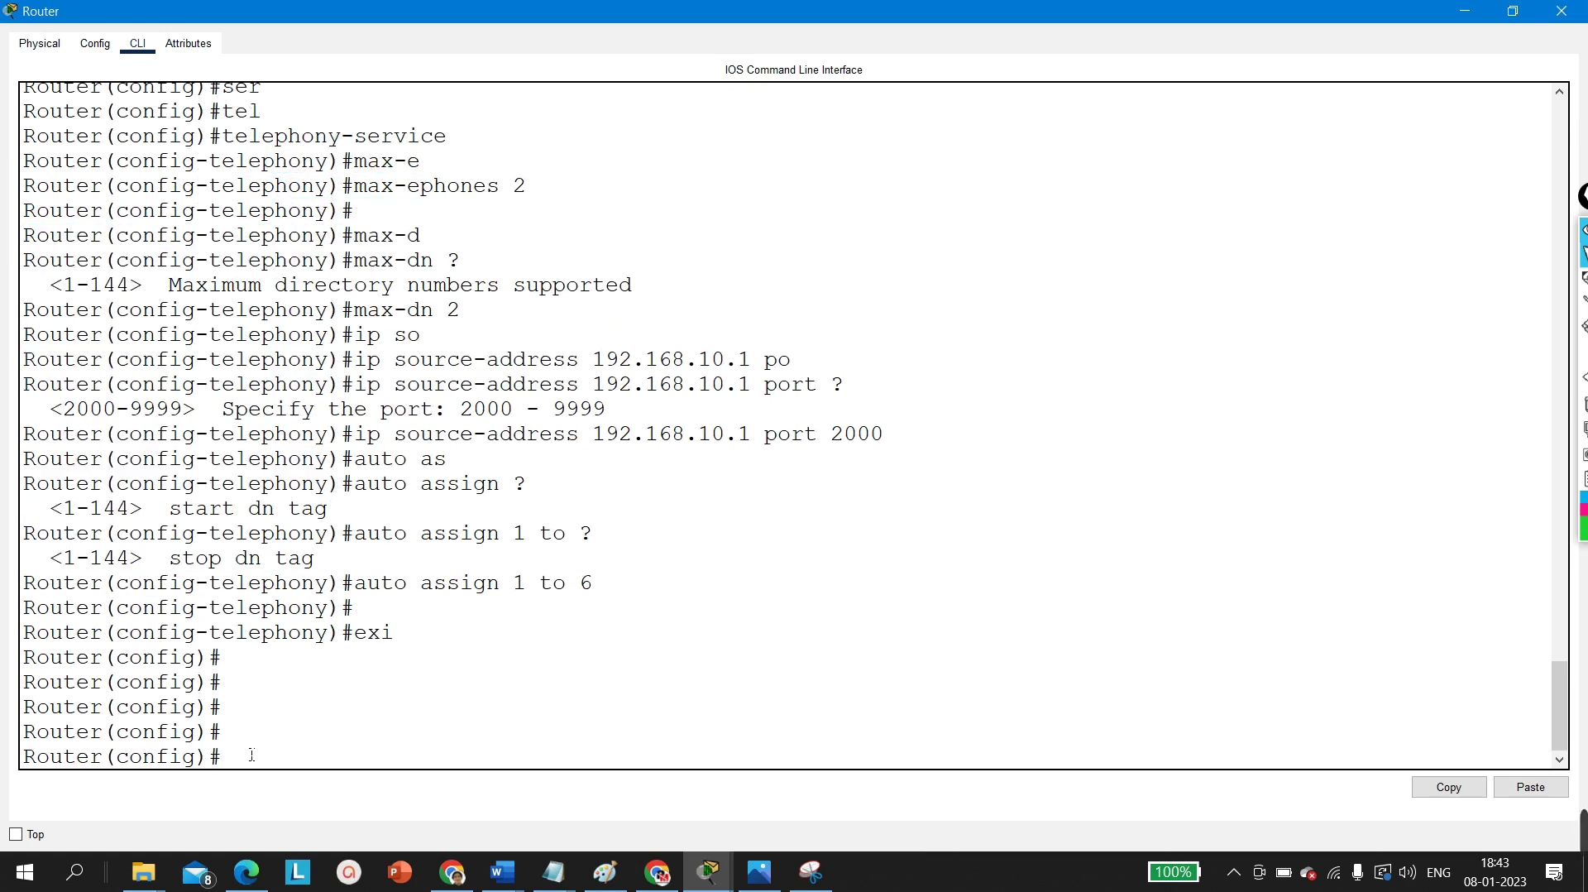
# Step: Enter configuration mode for ephone 1 on the Router
pyautogui.write('eph')
pyautogui.press('Tab')
pyautogui.write('one')
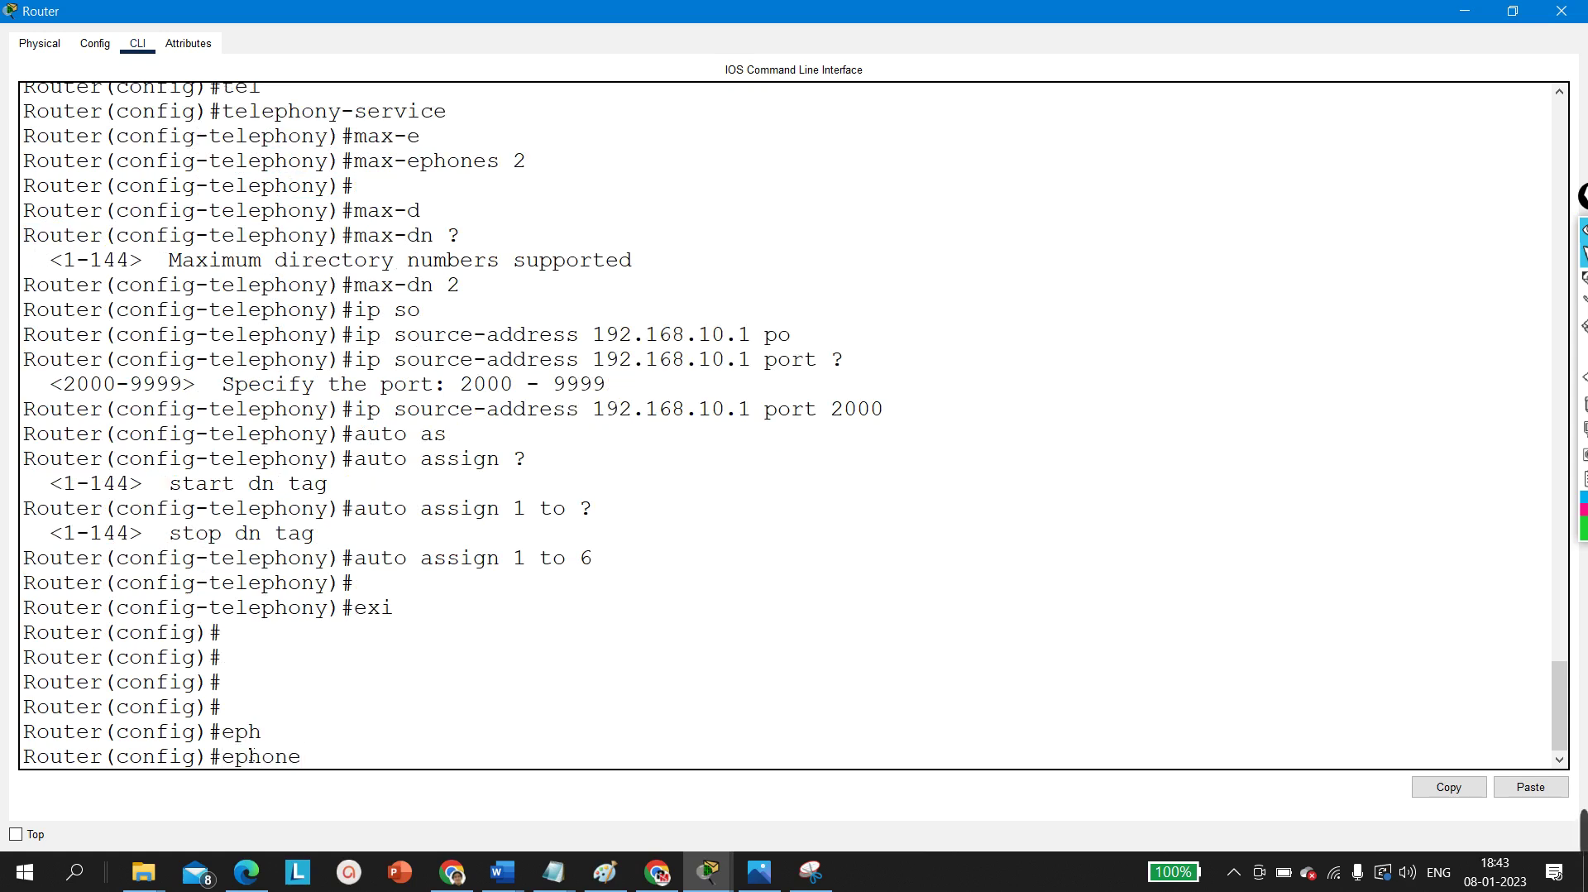
pyautogui.write(' 1')
pyautogui.press('Return')
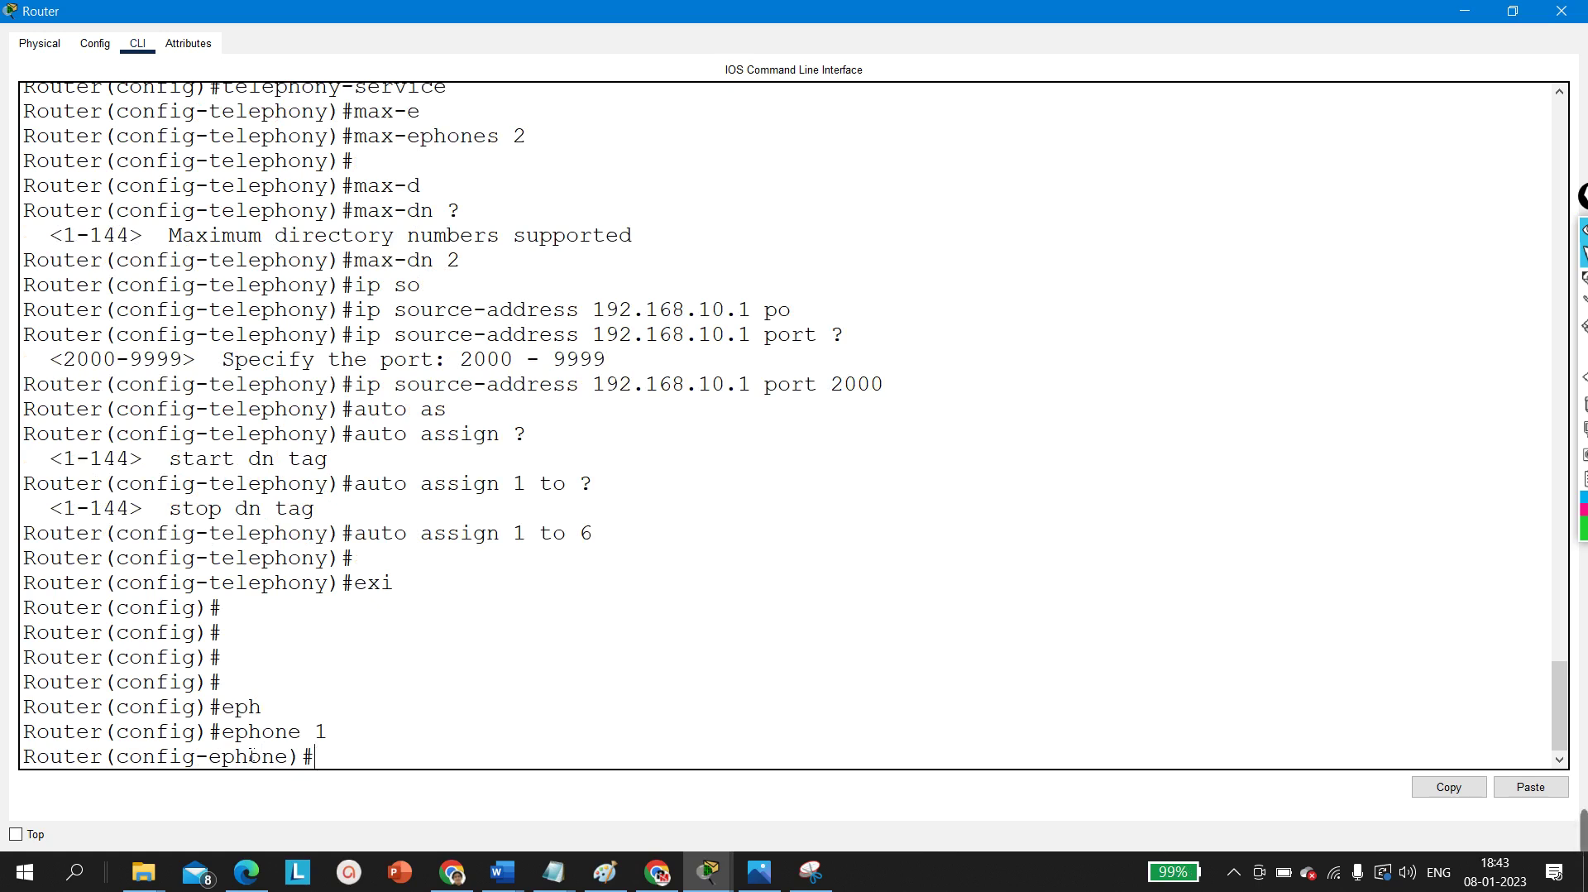
# Step: List the supported phone types, set ephone 1's type to 7960 and exit to global configuration mode
pyautogui.write('ty')
pyautogui.press('Tab')
pyautogui.write('?')
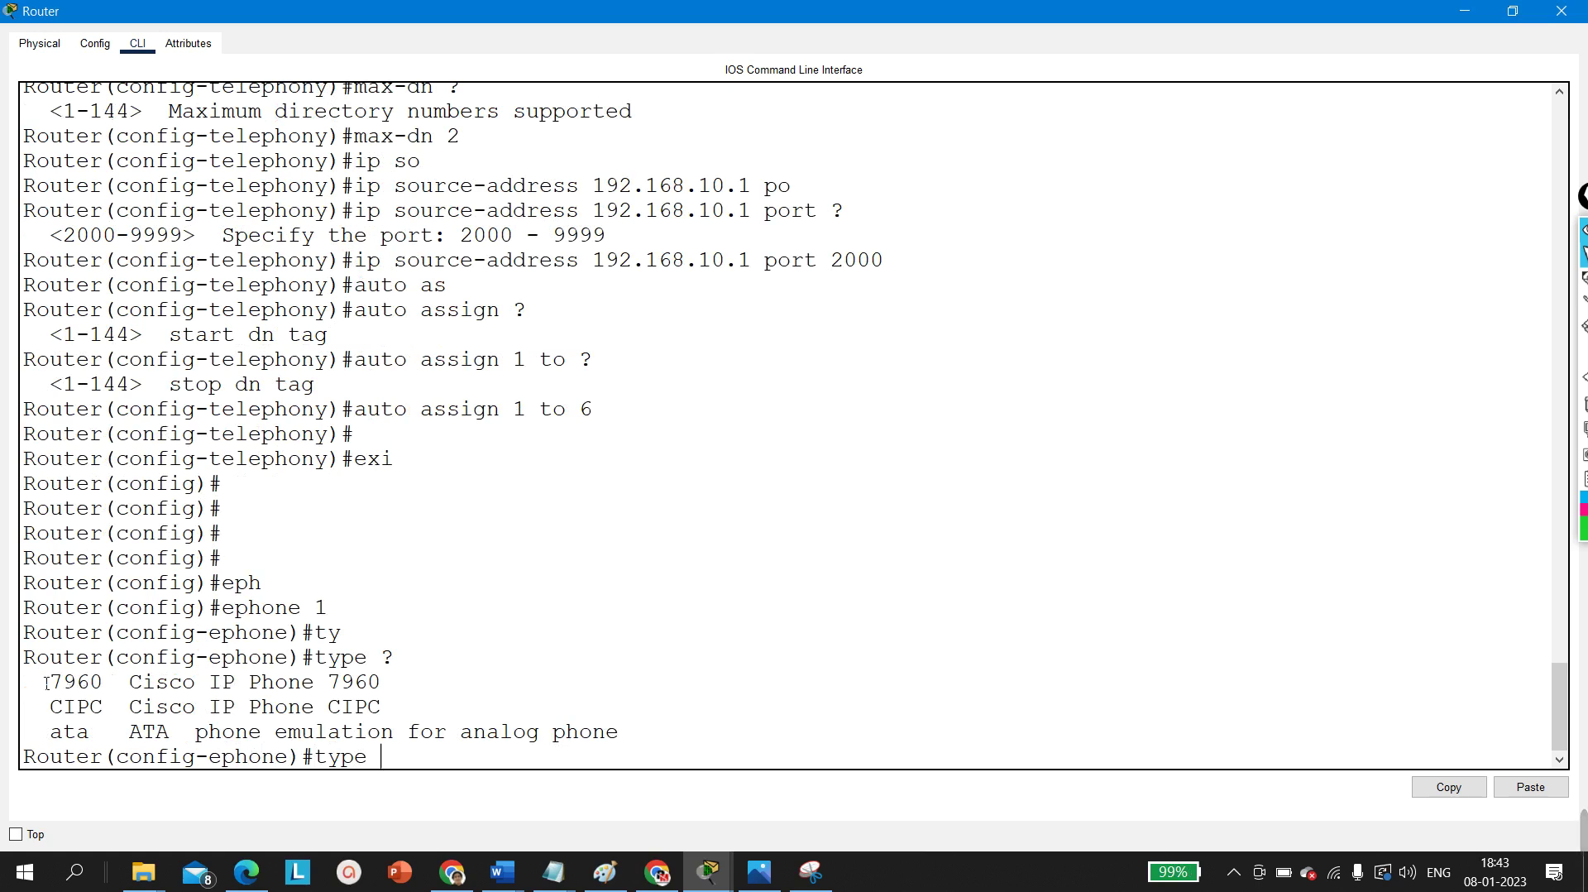
pyautogui.moveTo(49, 681); pyautogui.dragTo(411, 683)
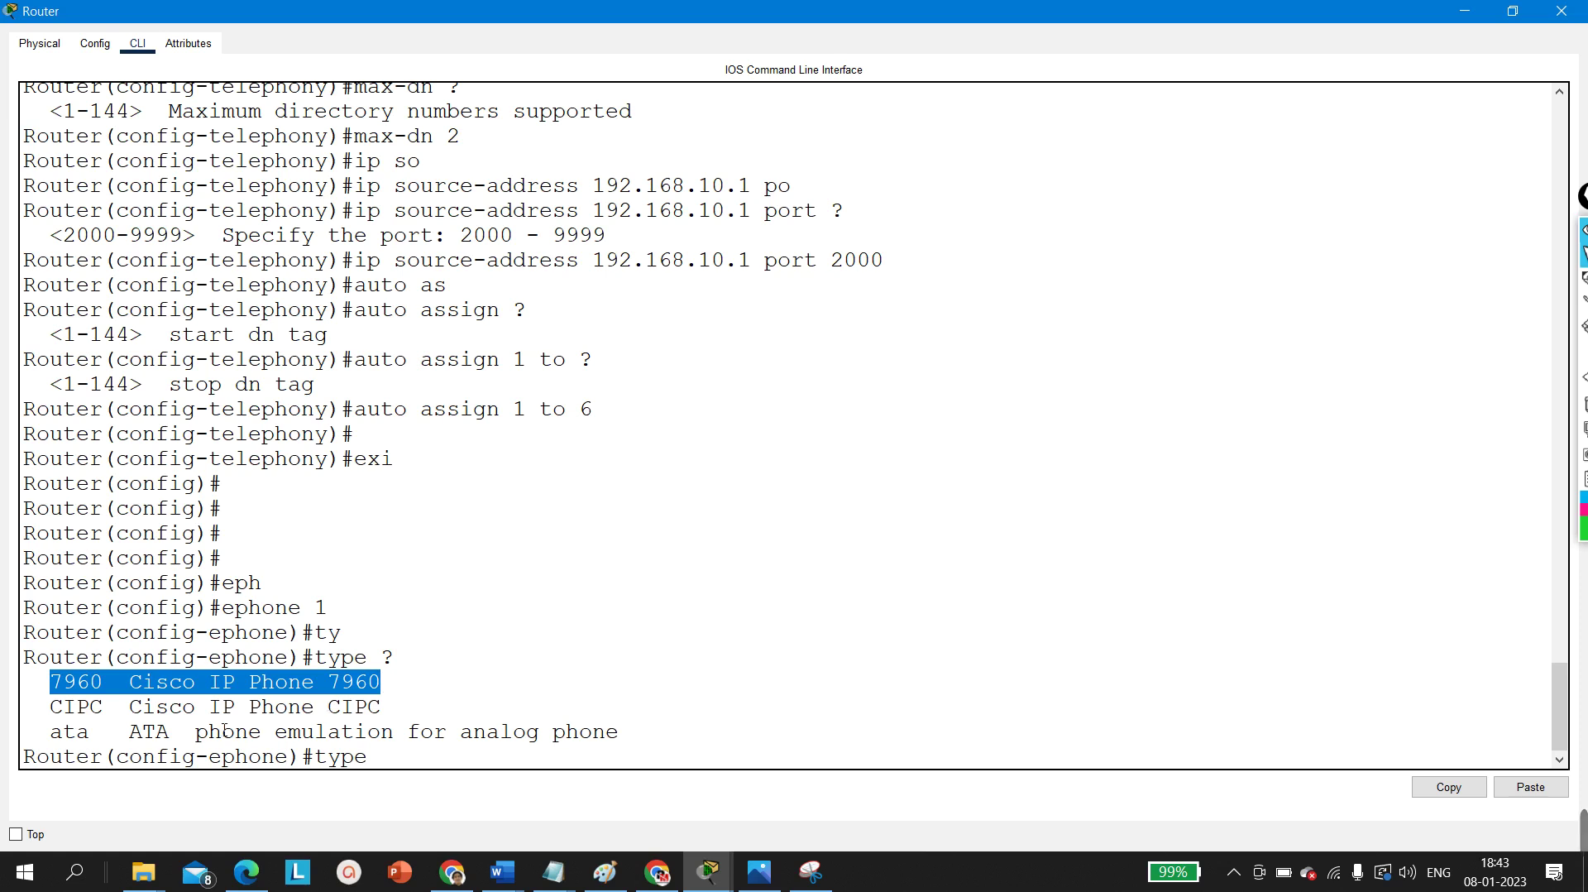
pyautogui.moveTo(63, 707); pyautogui.dragTo(406, 725)
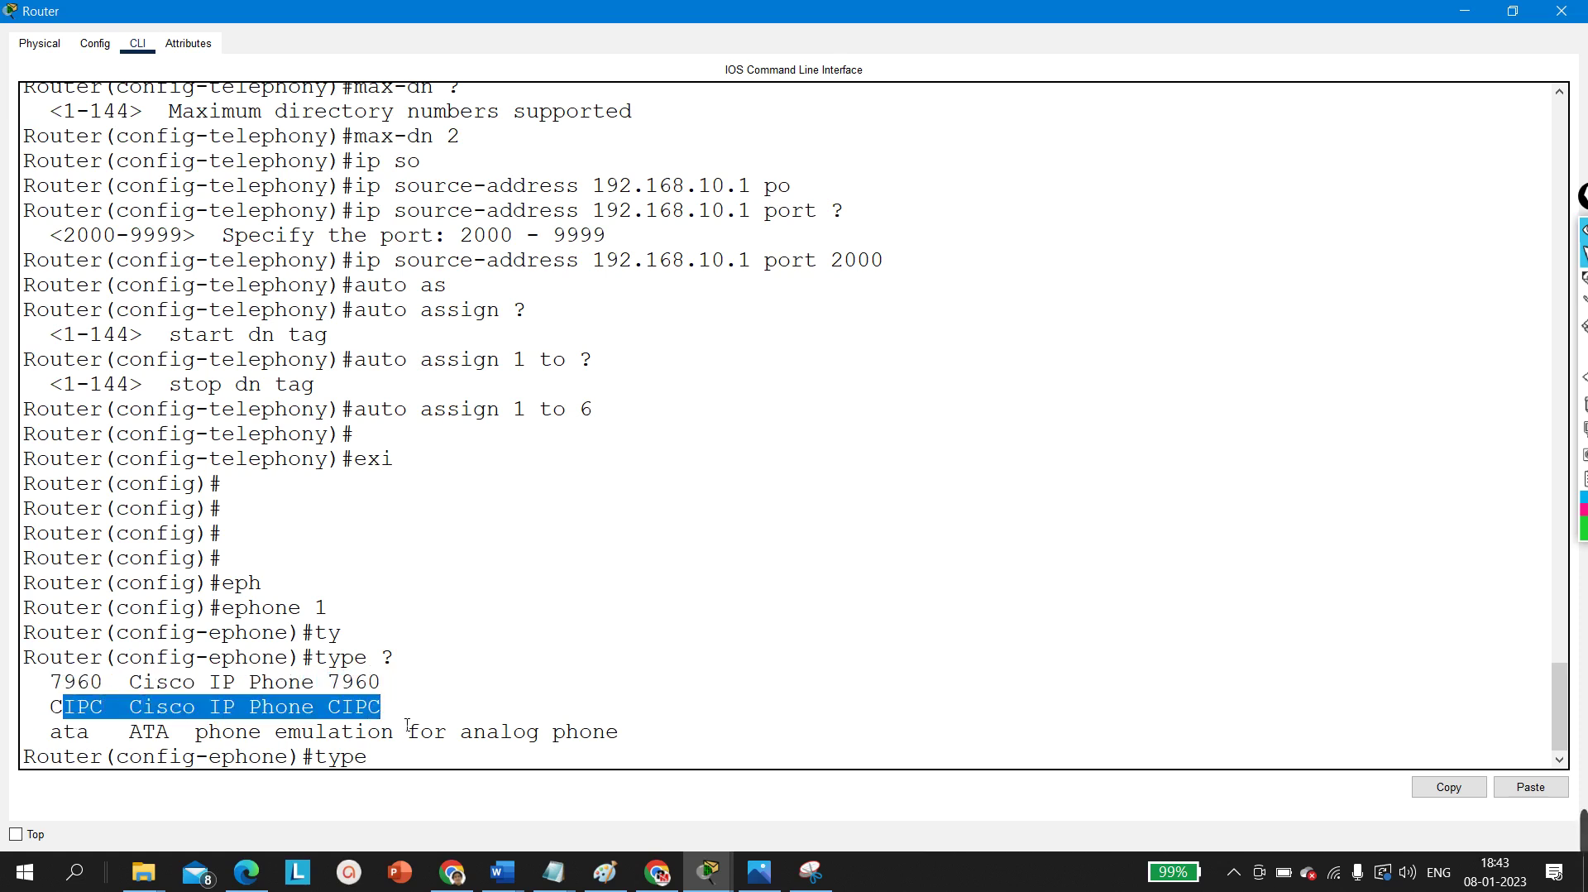
pyautogui.click(501, 772)
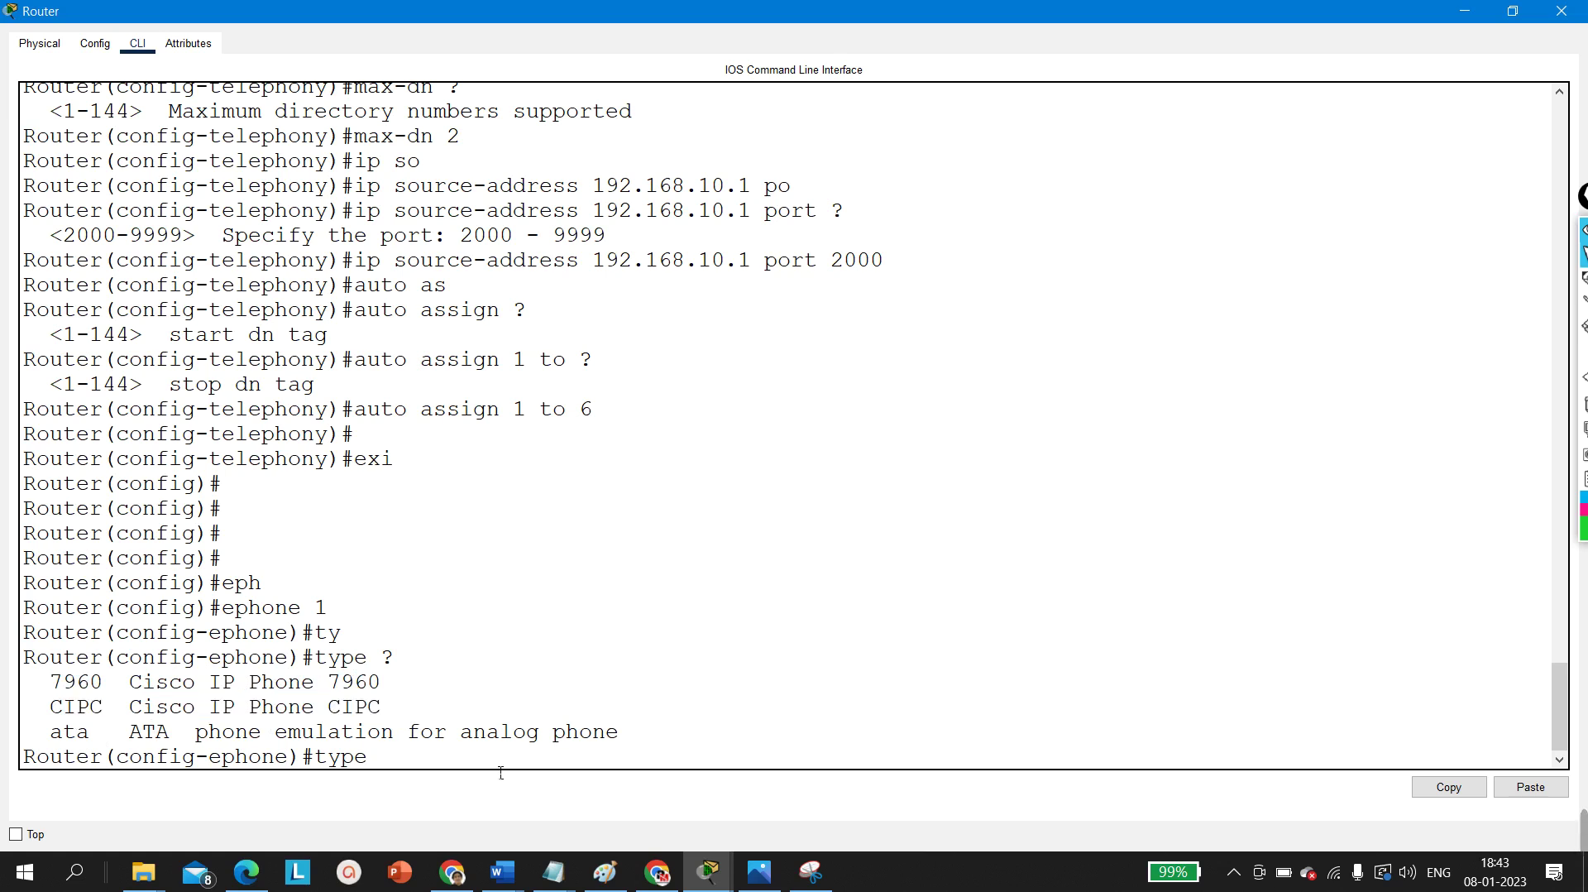
pyautogui.write('79')
pyautogui.press('Tab')
pyautogui.press('Return')
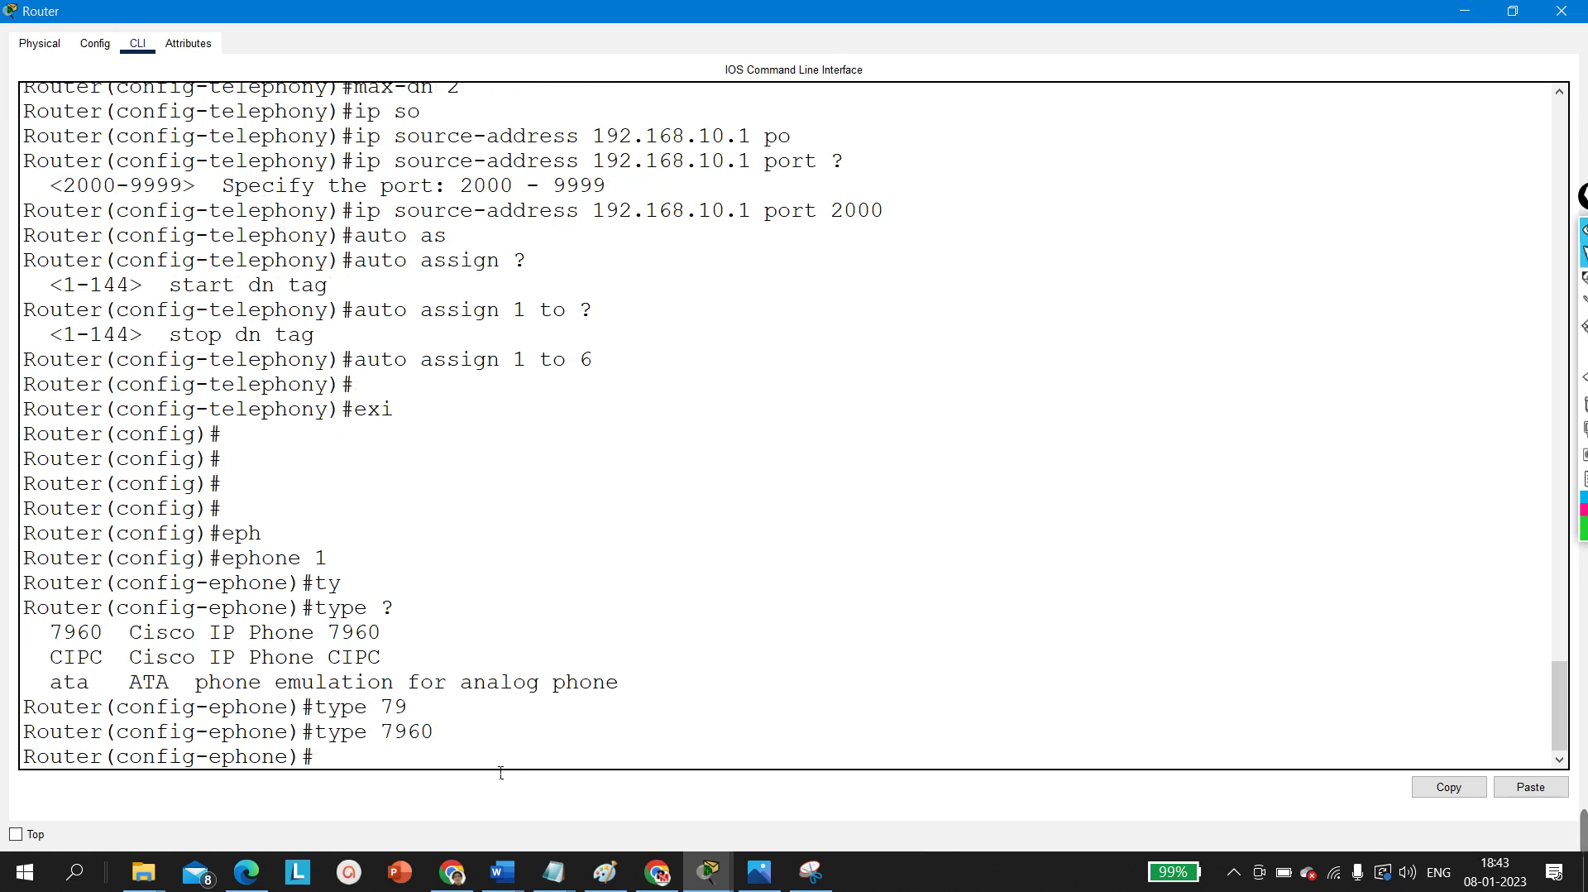
pyautogui.press('Return')
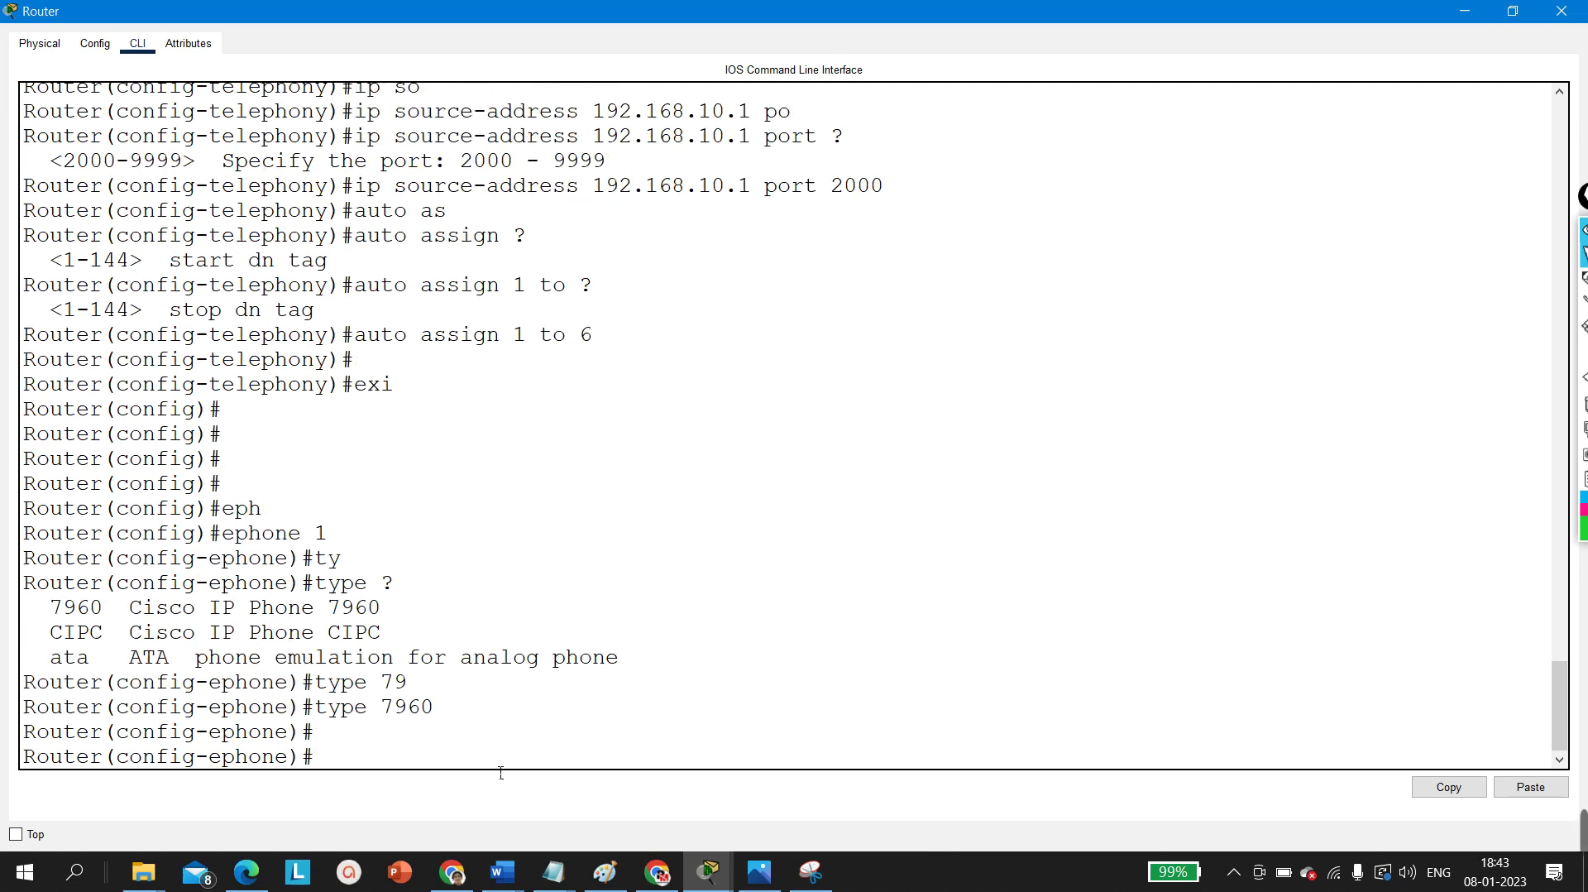
pyautogui.write('exi')
pyautogui.press('Return')
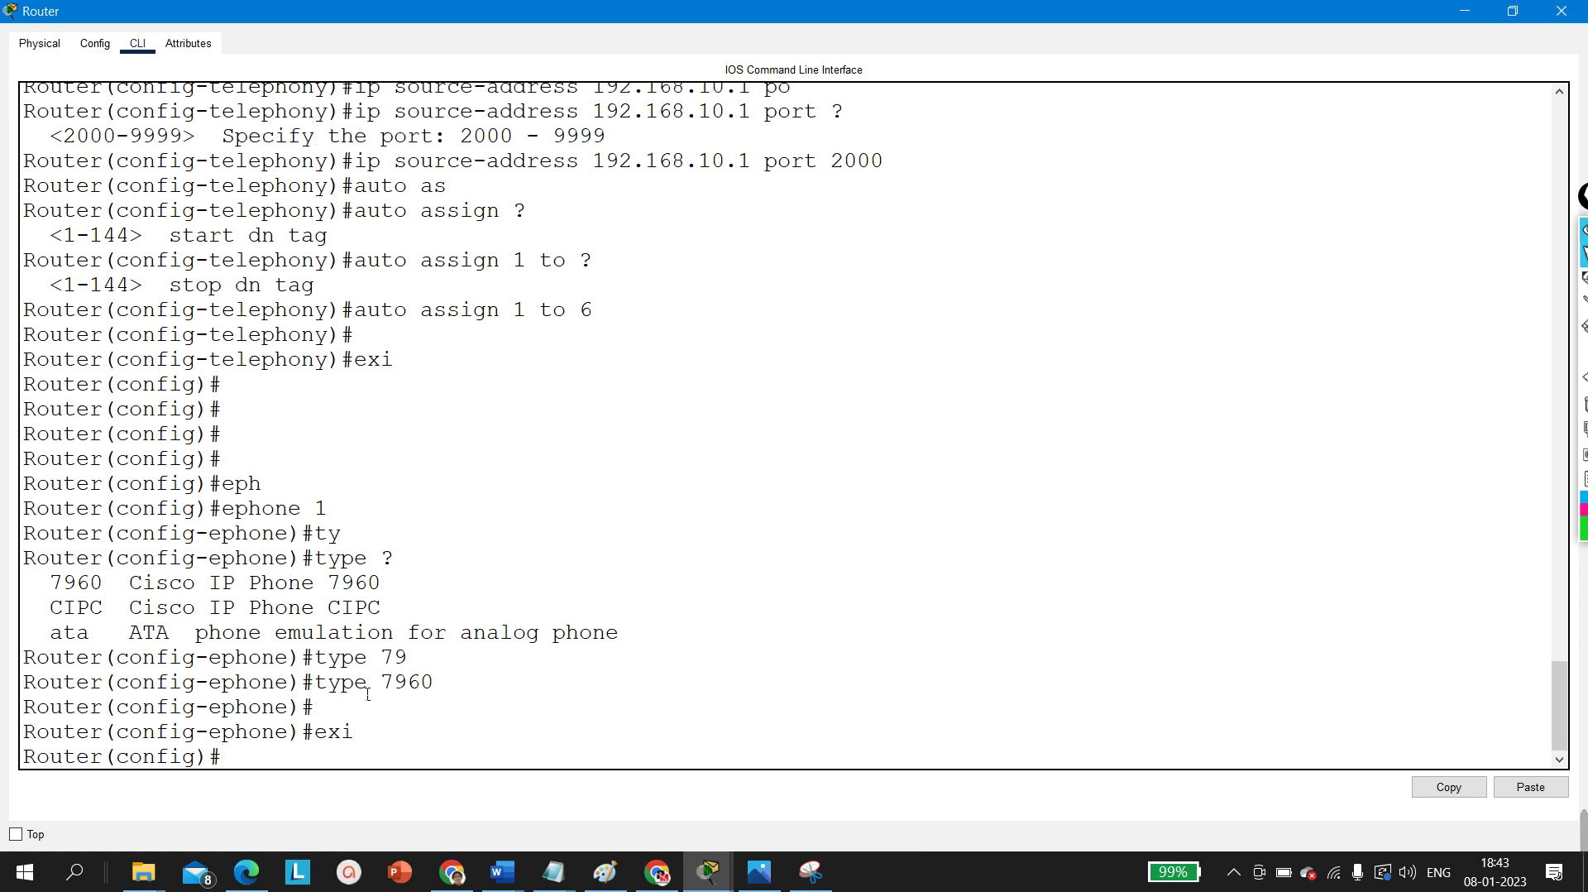
# Step: Configure ephone 2 with type 7960 and exit to global configuration mode
pyautogui.write('ephone 2')
pyautogui.press('Return')
pyautogui.write('ty')
pyautogui.press('Tab')
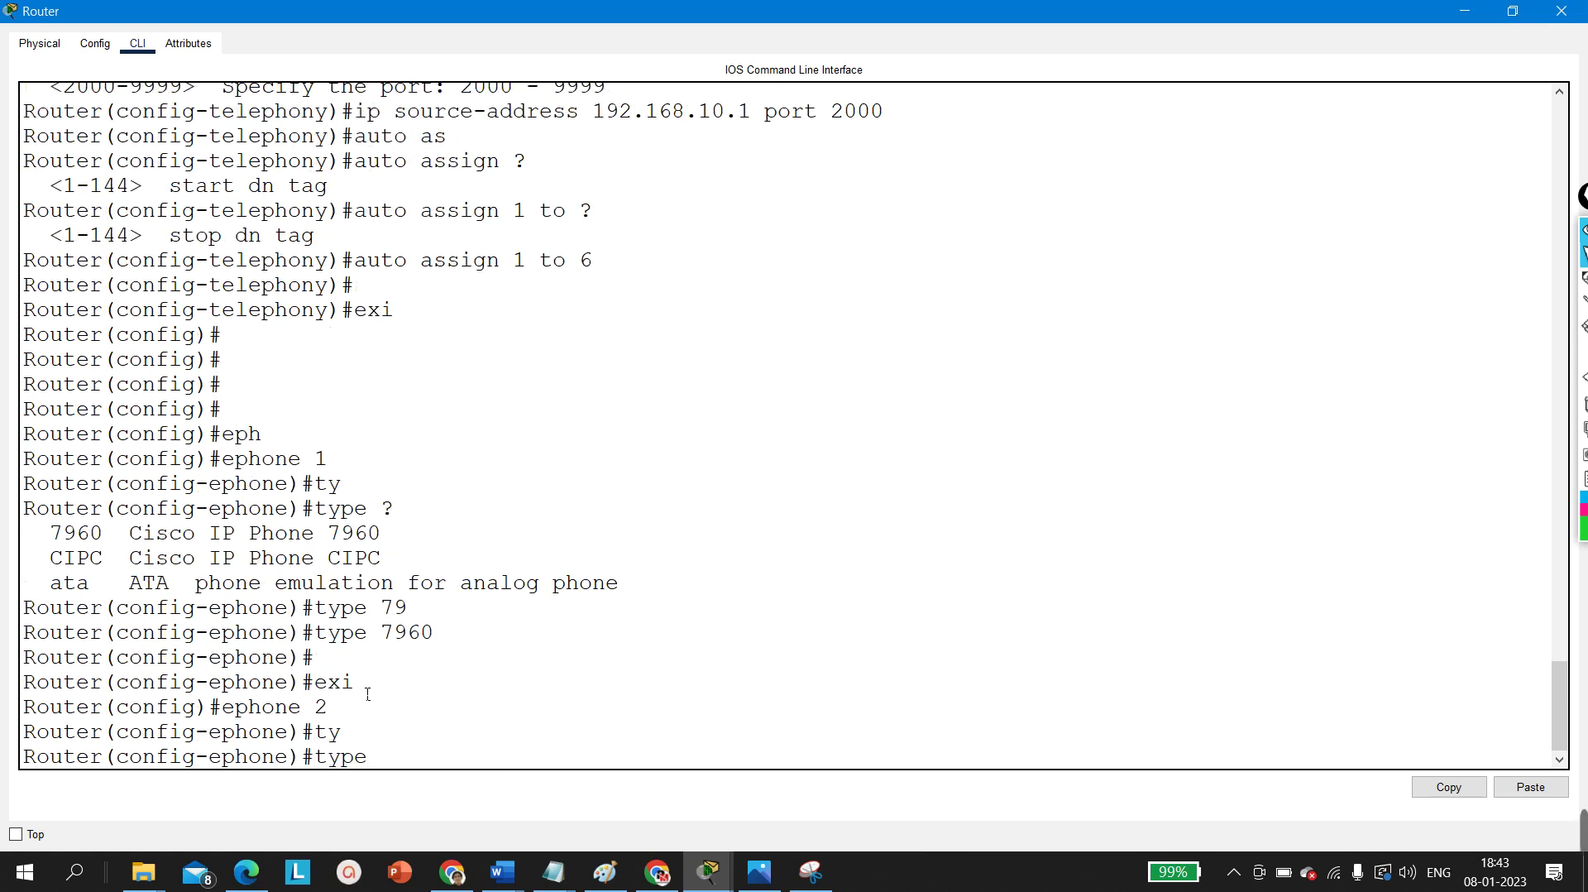
pyautogui.write('7')
pyautogui.press('Tab')
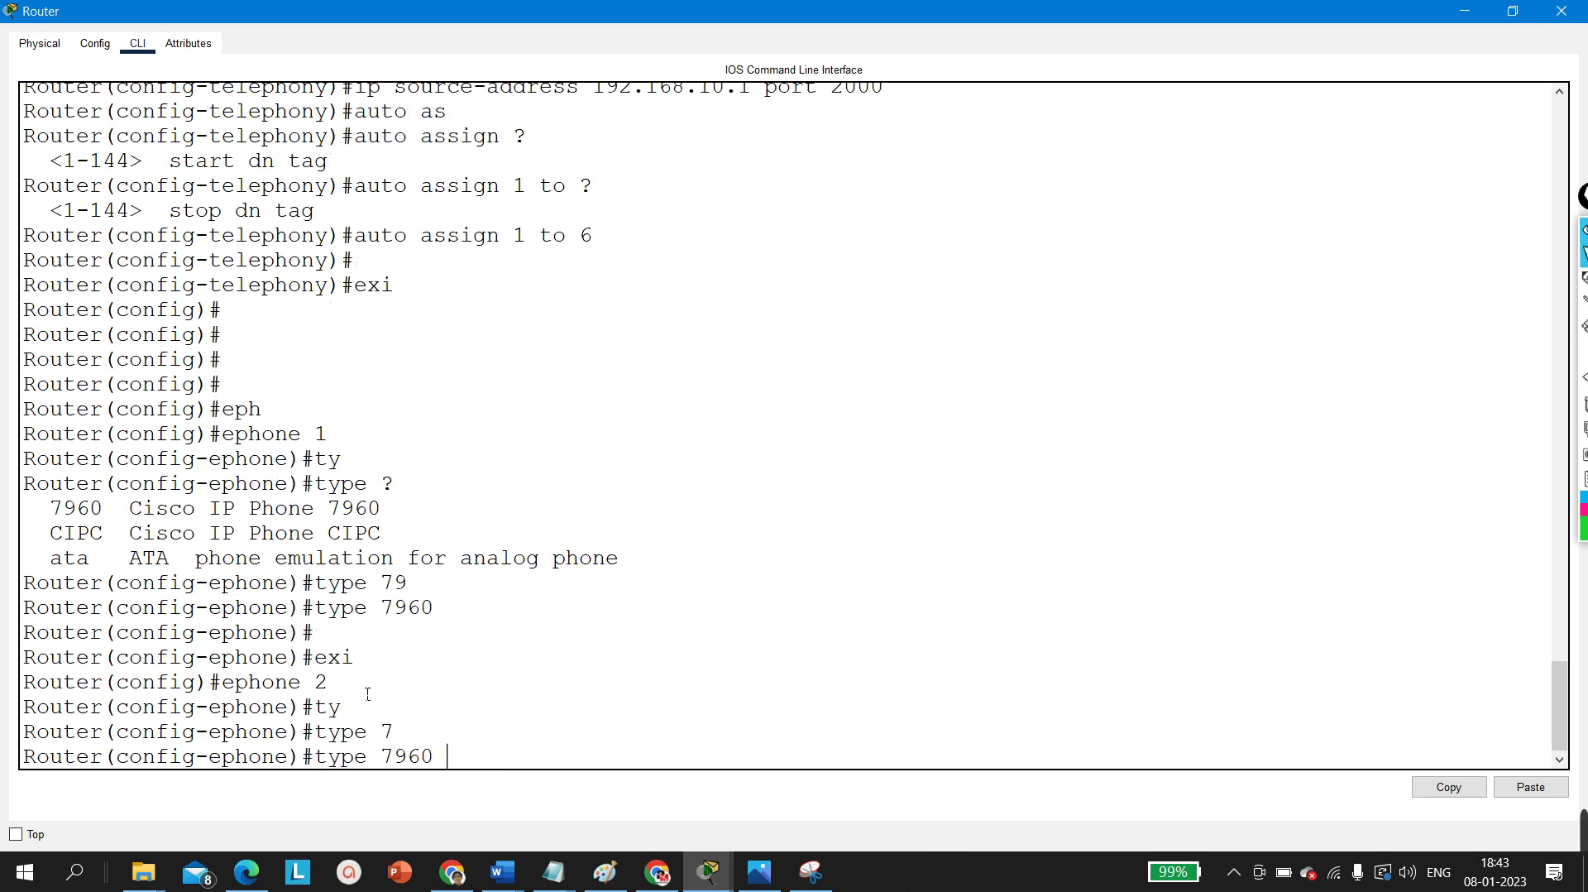
pyautogui.press('Return')
pyautogui.write('exi')
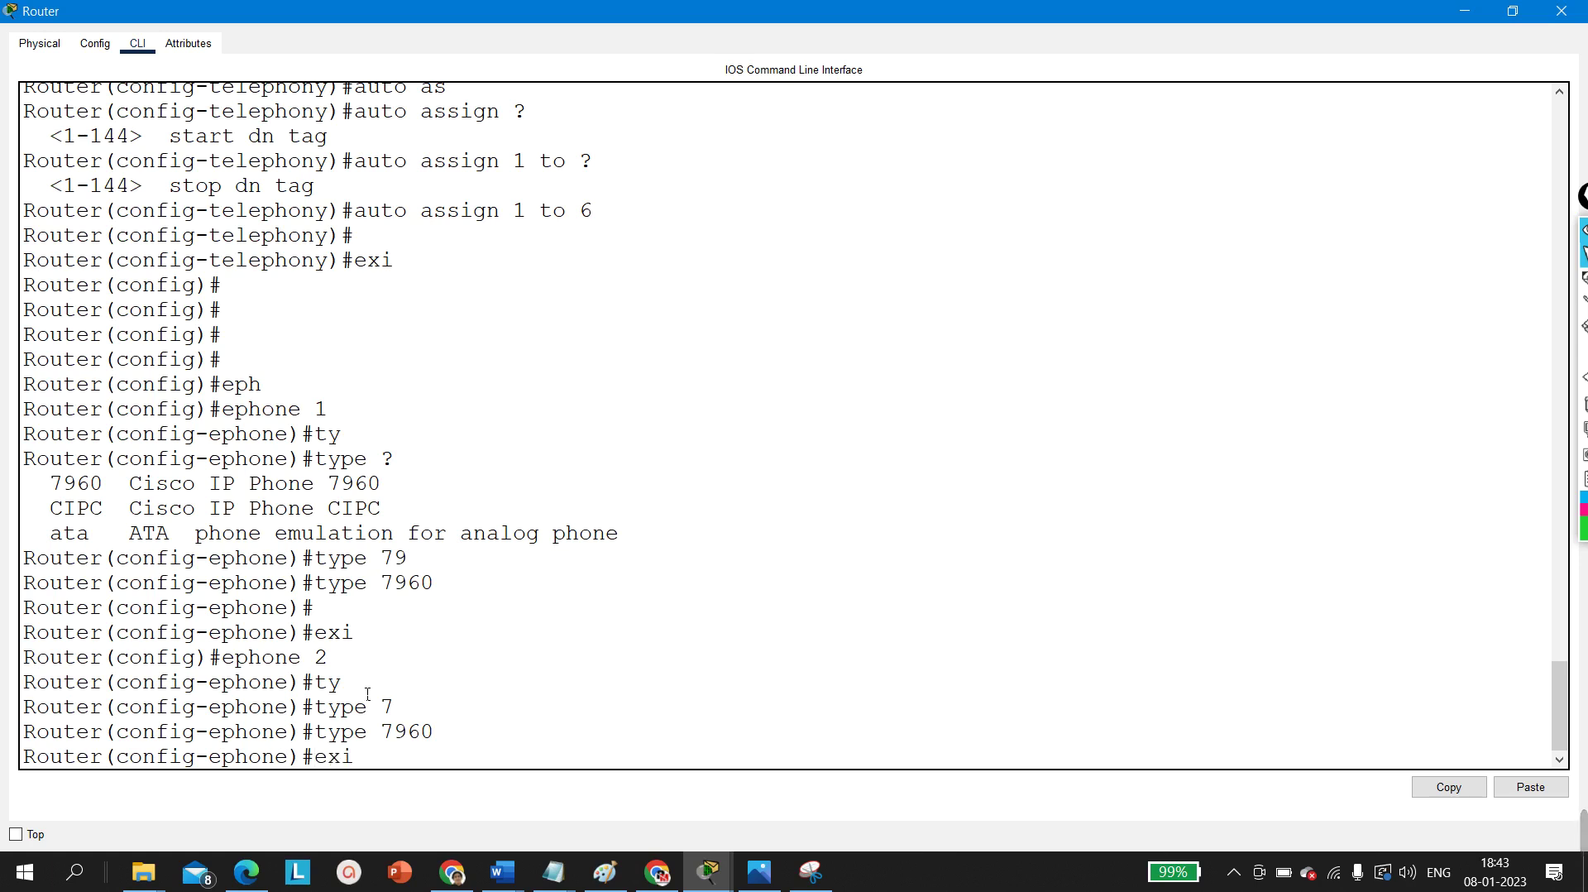
pyautogui.press('Return')
pyautogui.press('Return')
pyautogui.press('Return')
pyautogui.press('Return')
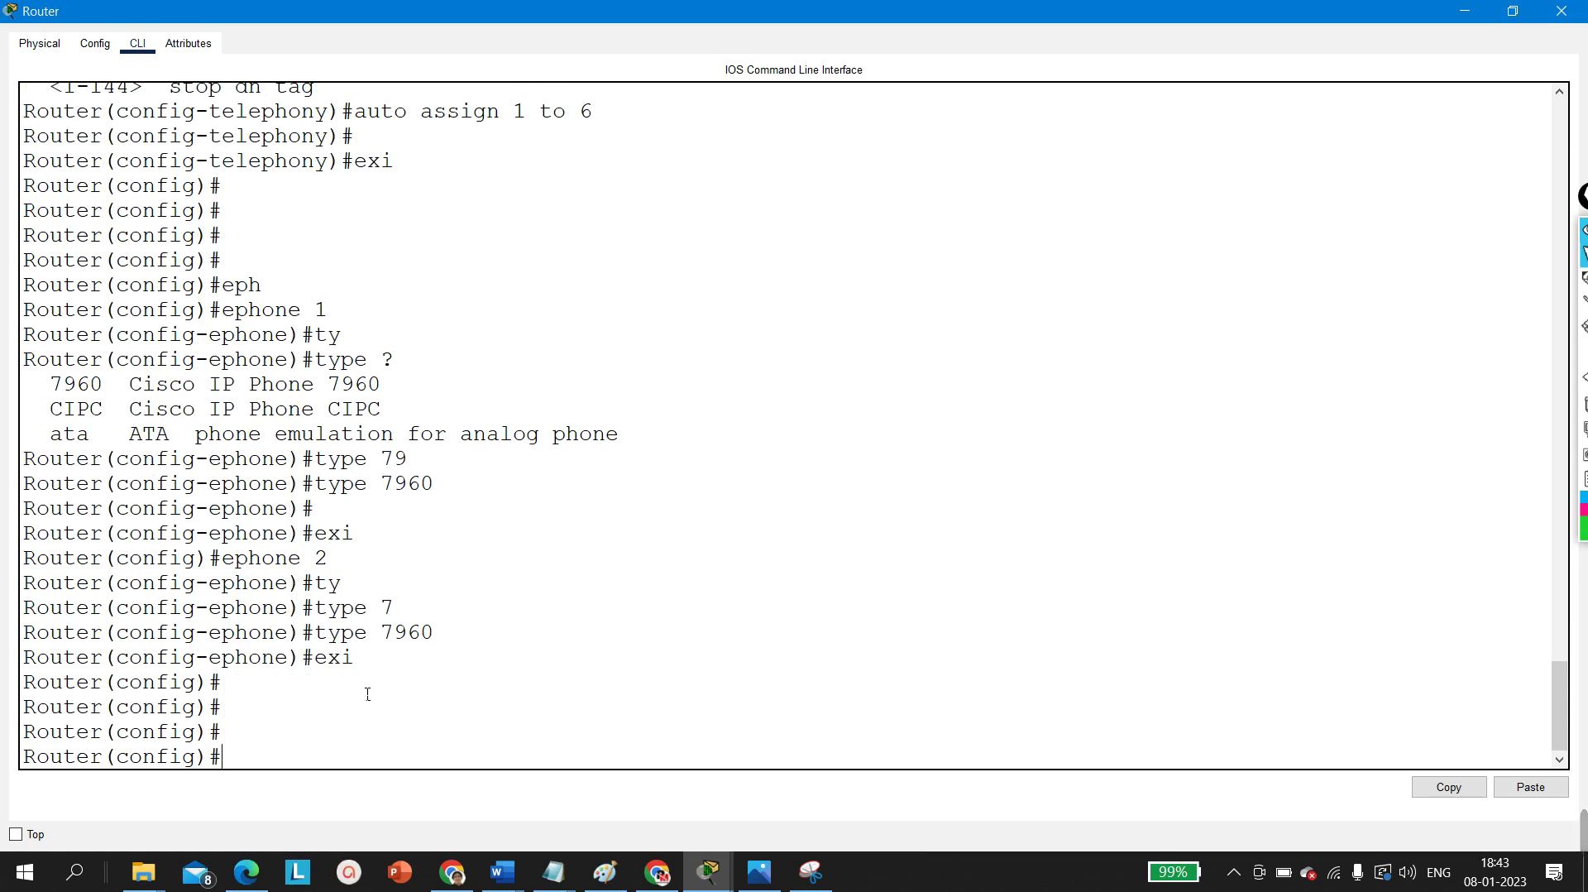
# Step: Enter ephone-dn 1 configuration mode on the Router
pyautogui.write('epho')
pyautogui.press('Tab')
pyautogui.write('ne')
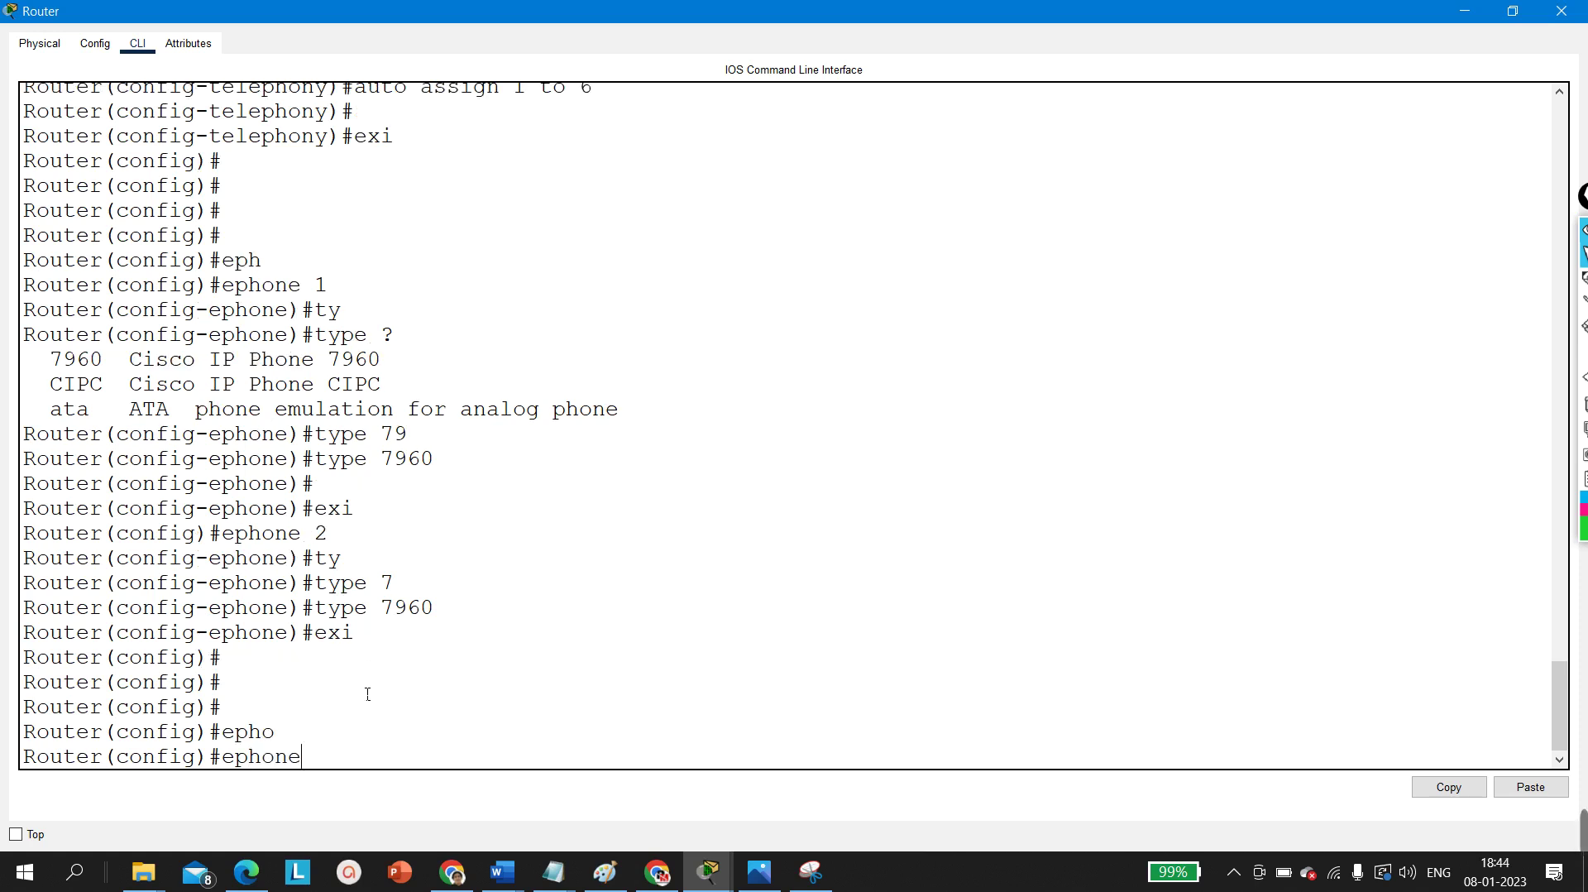
pyautogui.write('-')
pyautogui.press('Tab')
pyautogui.write('dn ')
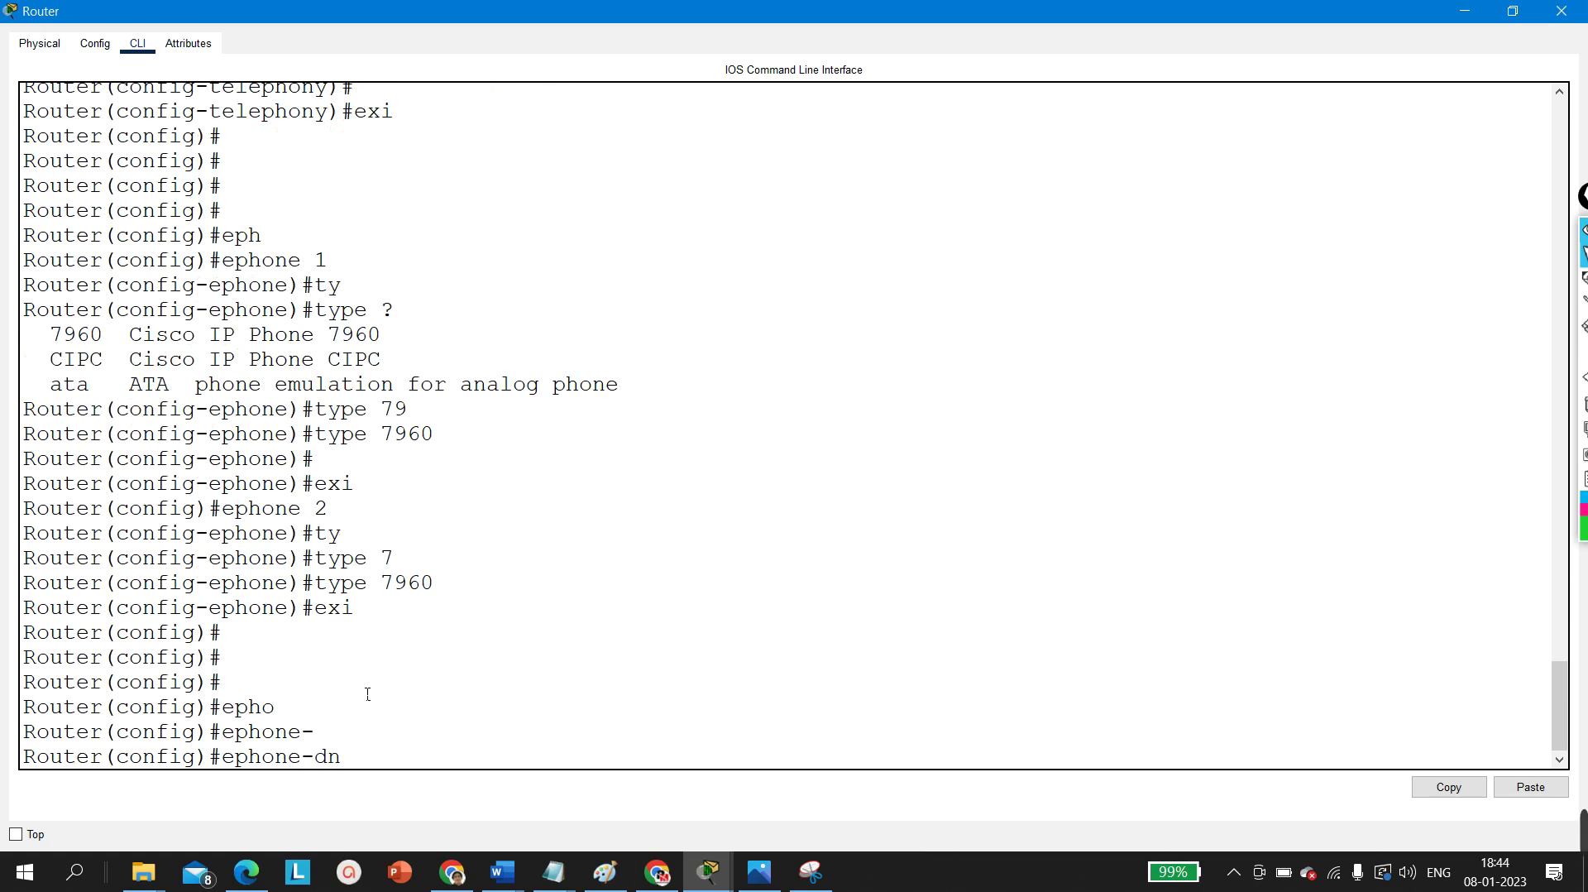
pyautogui.write('1')
pyautogui.press('Return')
# Step: Assign number 0001 to ephone-dn 1 and exit to global configuration mode
pyautogui.write('nu')
pyautogui.press('Tab')
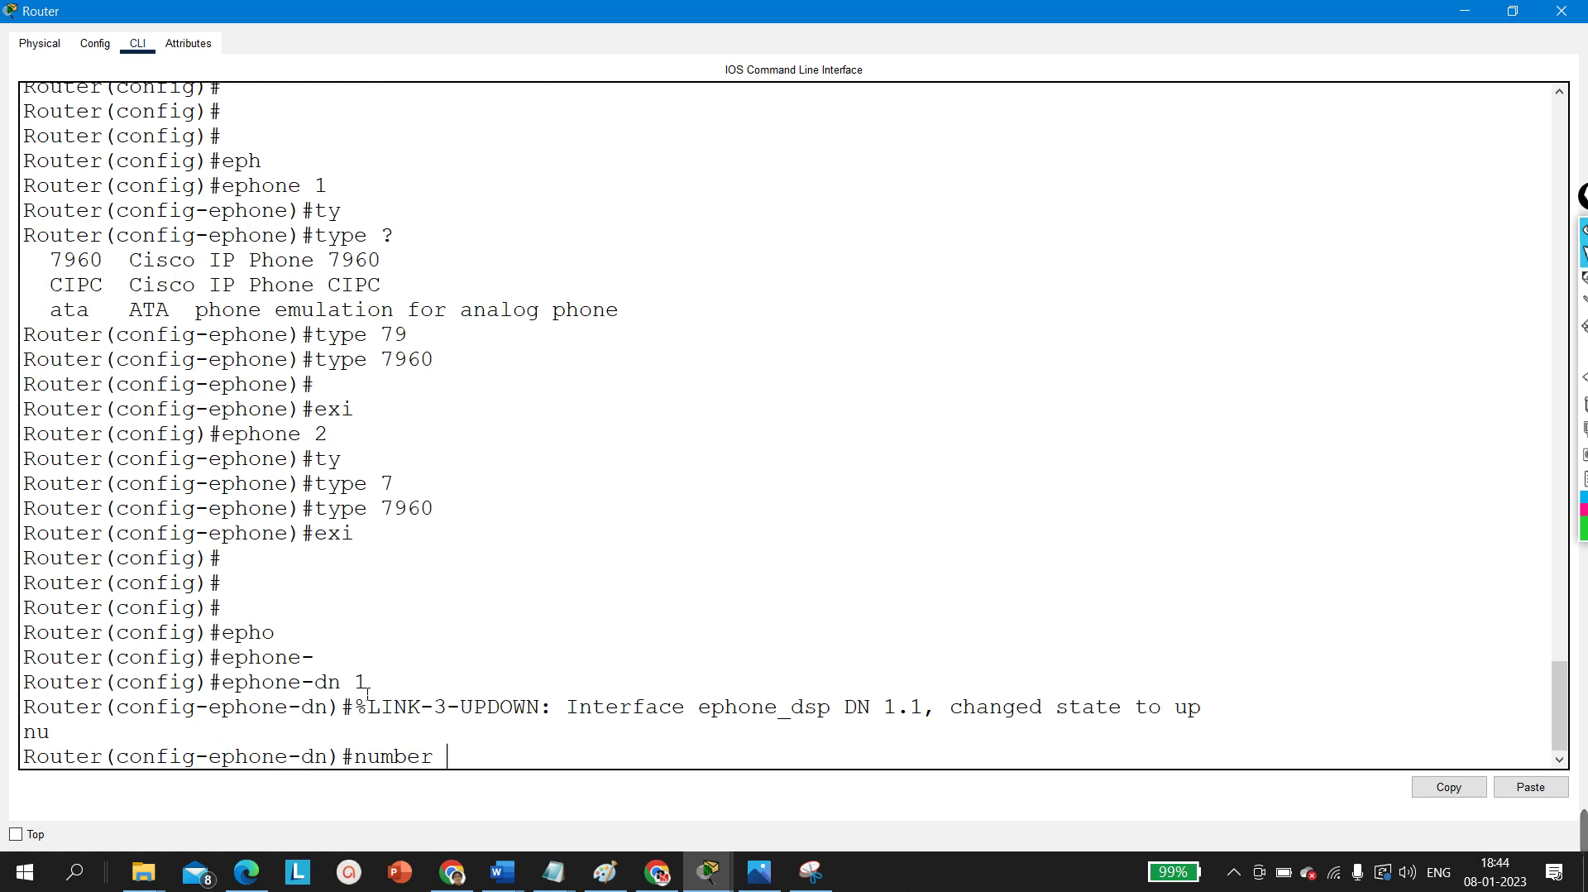
pyautogui.write('200')
pyautogui.write('1')
pyautogui.press('BackSpace')
pyautogui.press('BackSpace')
pyautogui.press('BackSpace')
pyautogui.press('BackSpace')
pyautogui.write('0001')
pyautogui.press('Return')
pyautogui.write('exi')
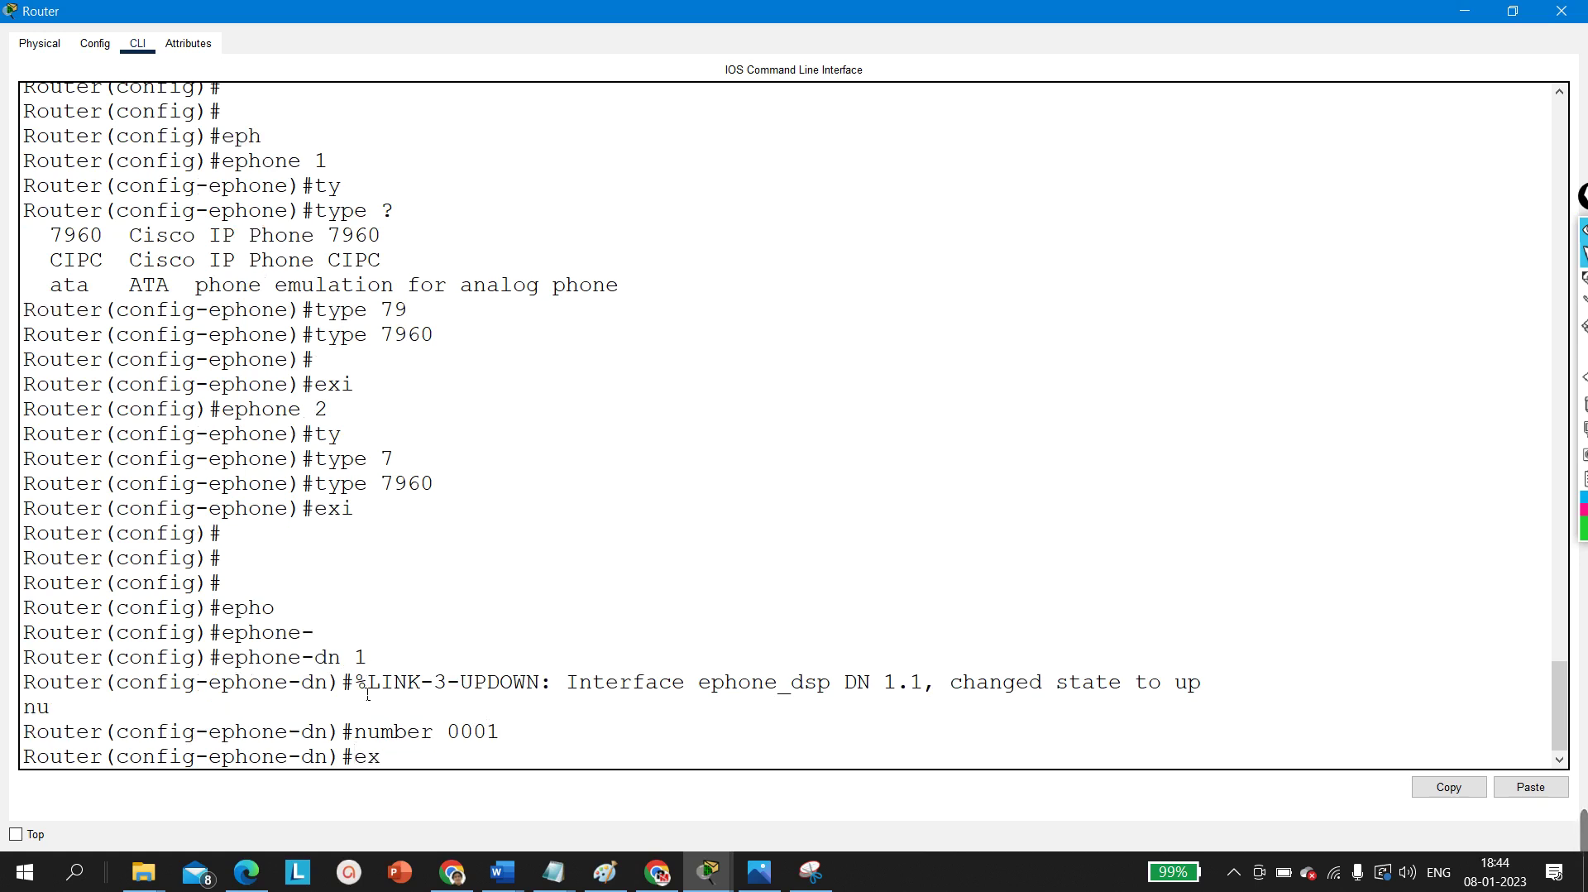
pyautogui.press('Return')
pyautogui.press('Return')
pyautogui.press('Return')
pyautogui.press('Return')
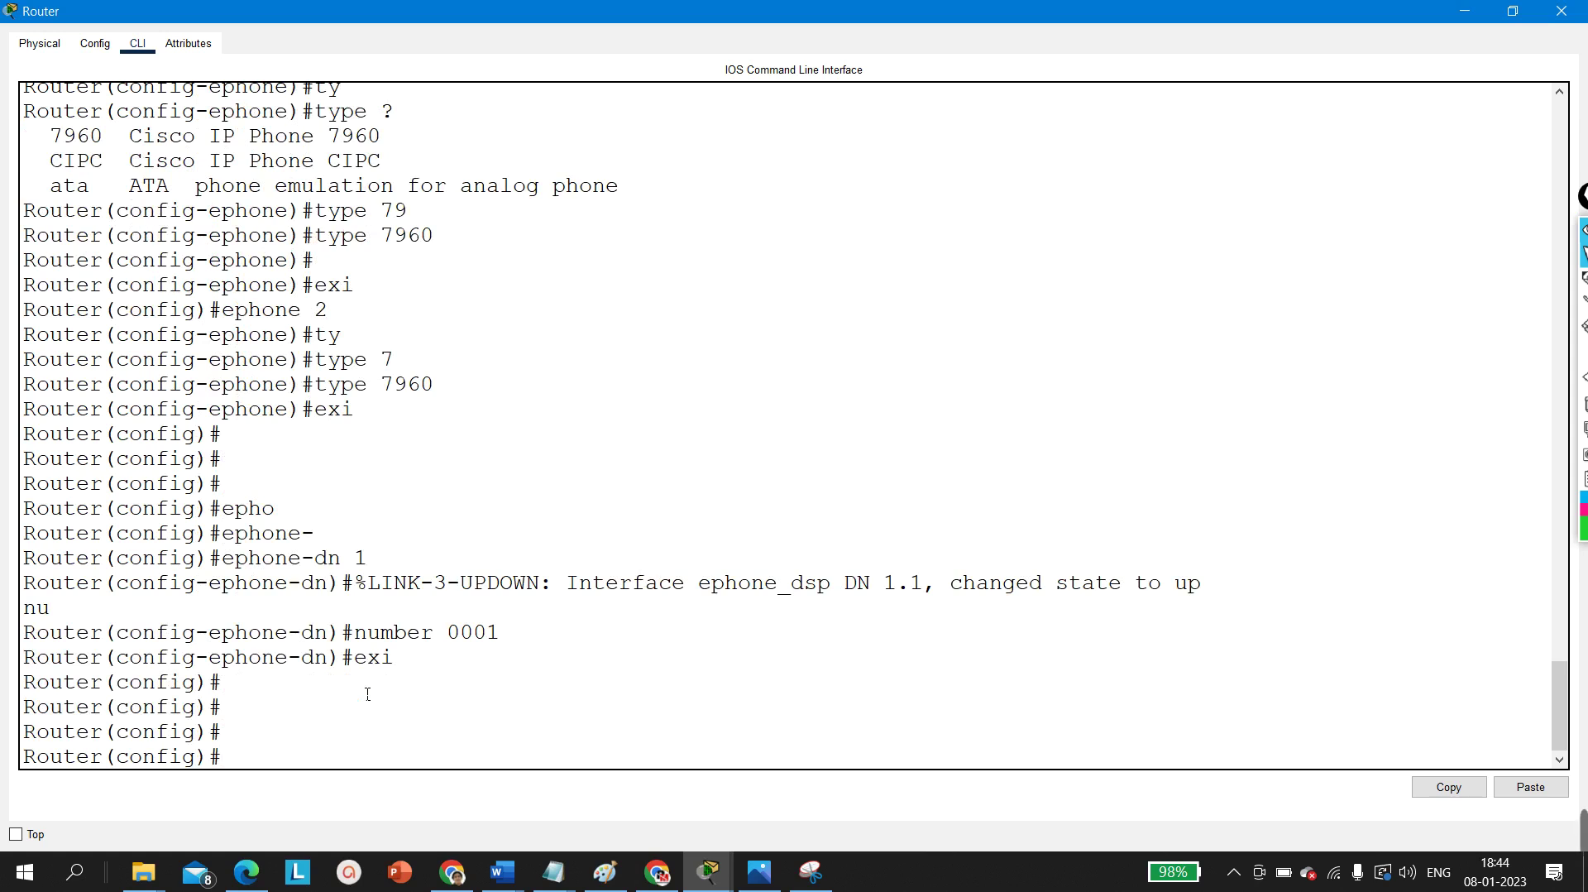
# Step: Enter ephone-dn 2 configuration mode on the Router
pyautogui.write('ephon')
pyautogui.press('Tab')
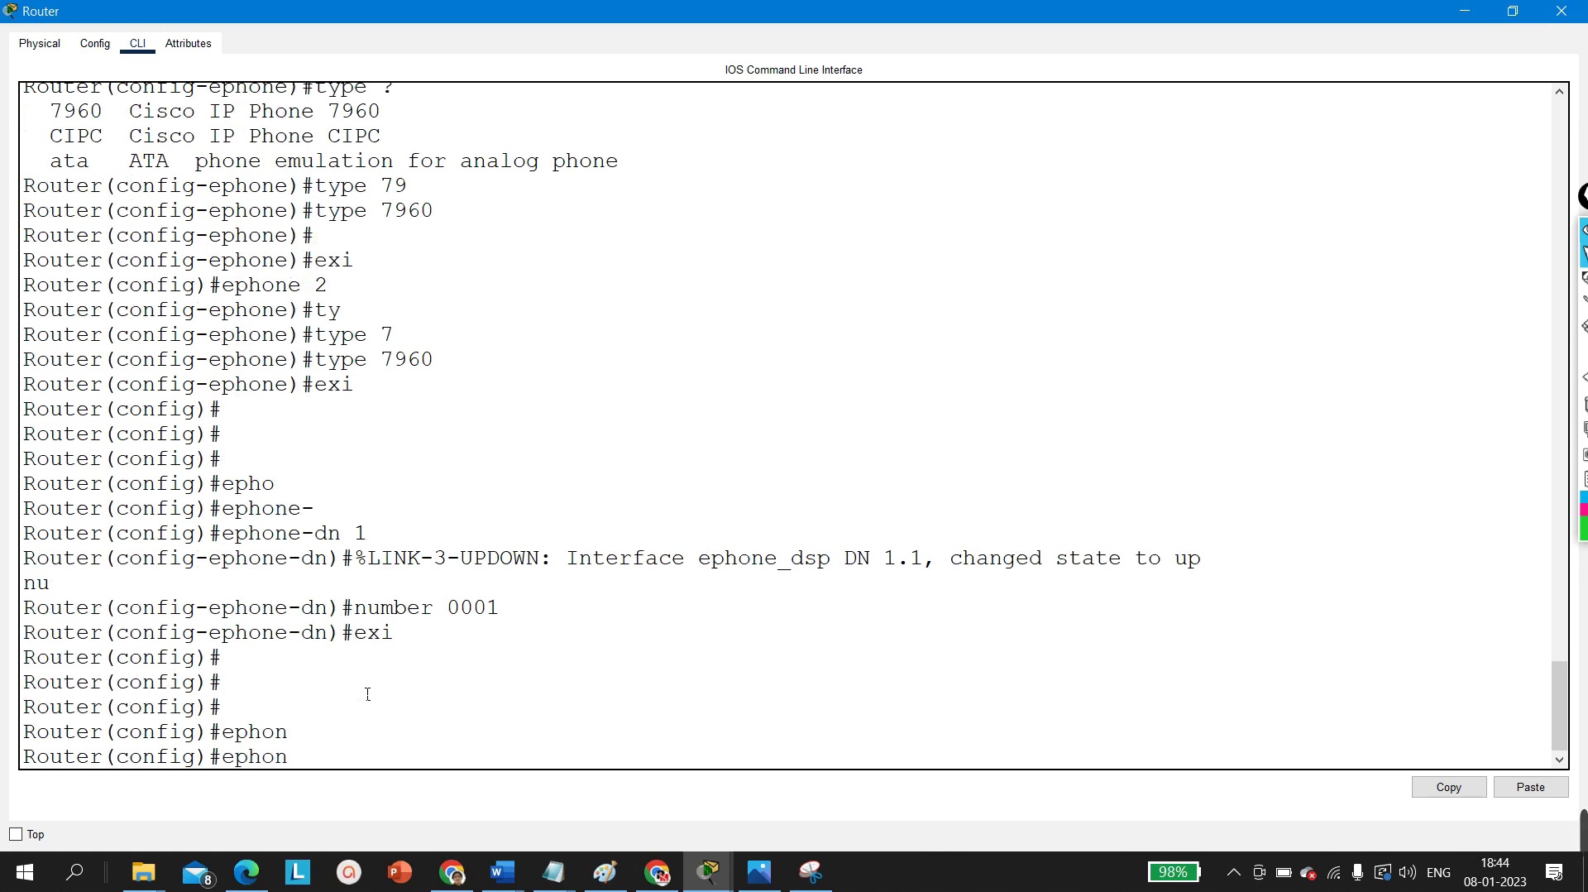
pyautogui.write('e-d')
pyautogui.press('Tab')
pyautogui.write('n')
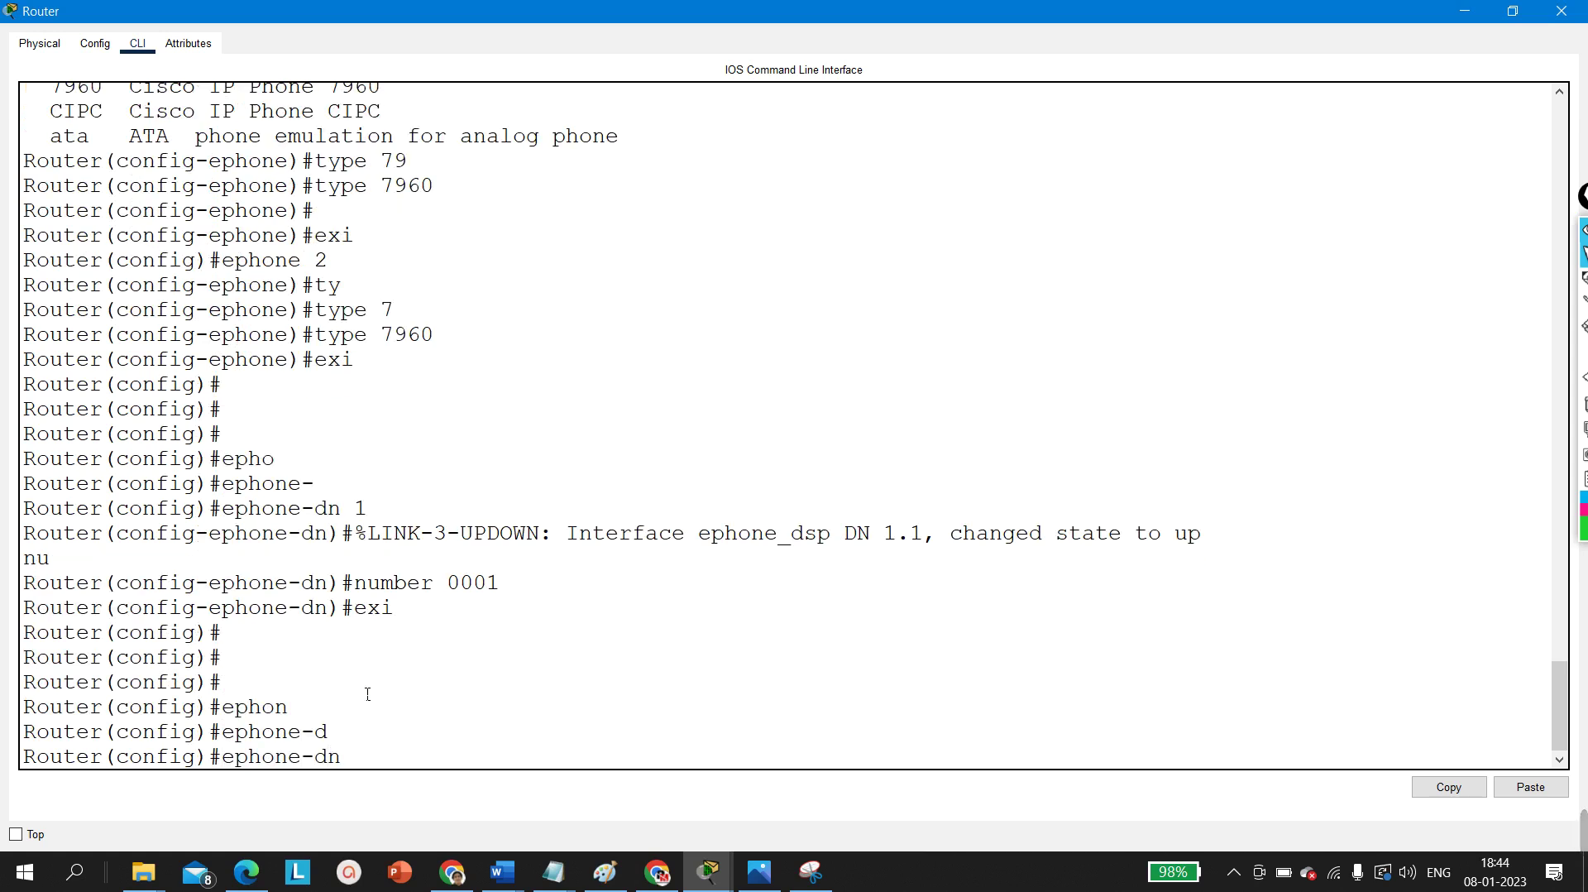
pyautogui.write(' 2')
pyautogui.press('Return')
pyautogui.press('Return')
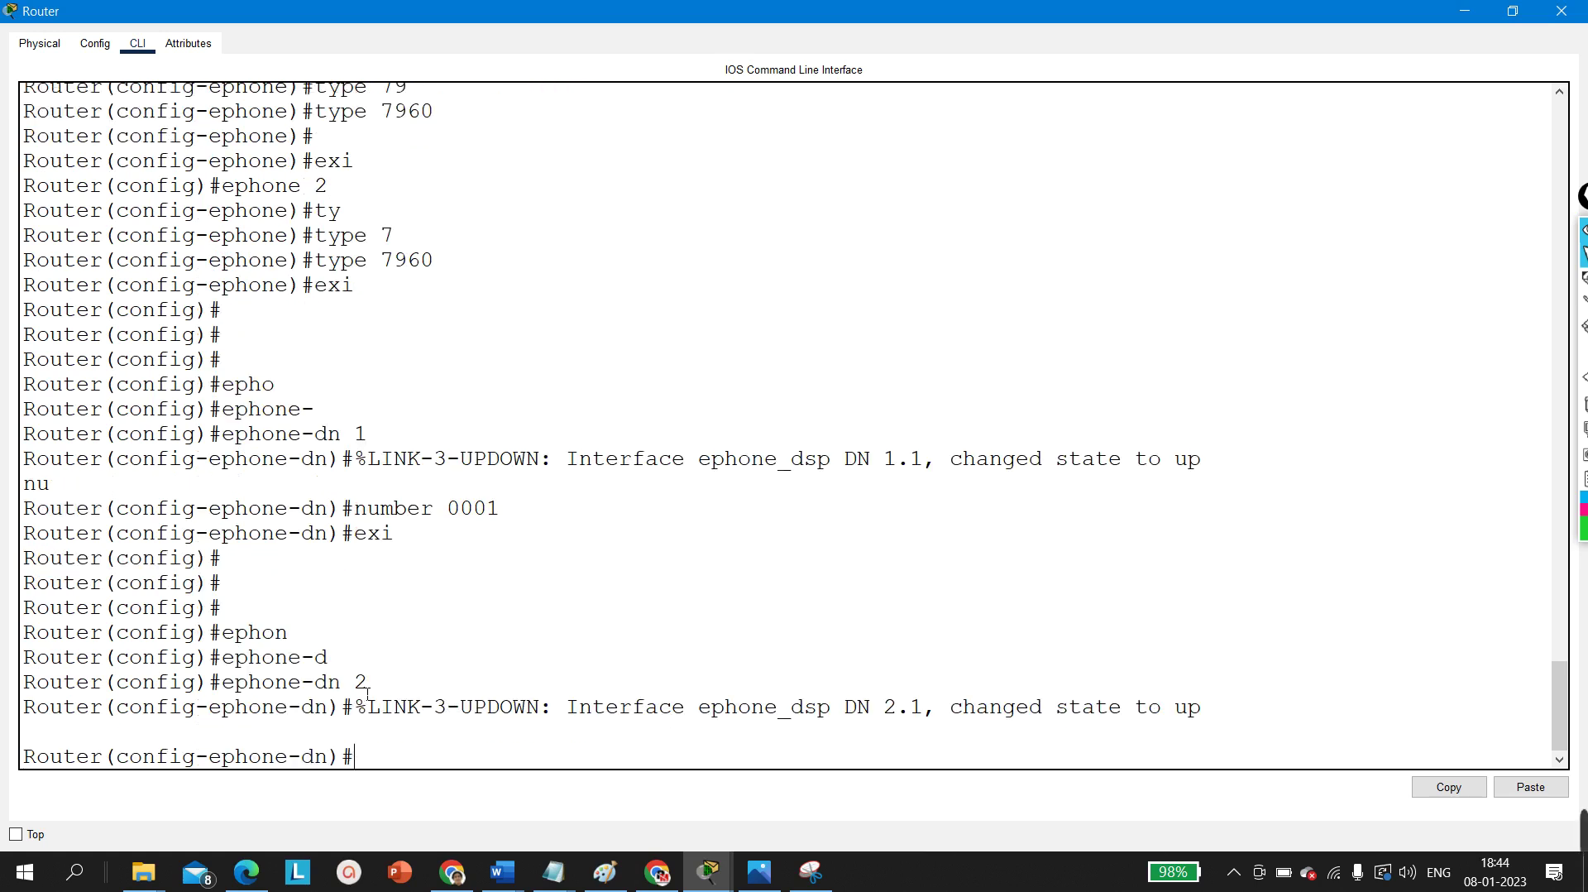
# Step: Assign number 0002 to ephone-dn 2 and exit to global configuration mode
pyautogui.write('num')
pyautogui.press('Tab')
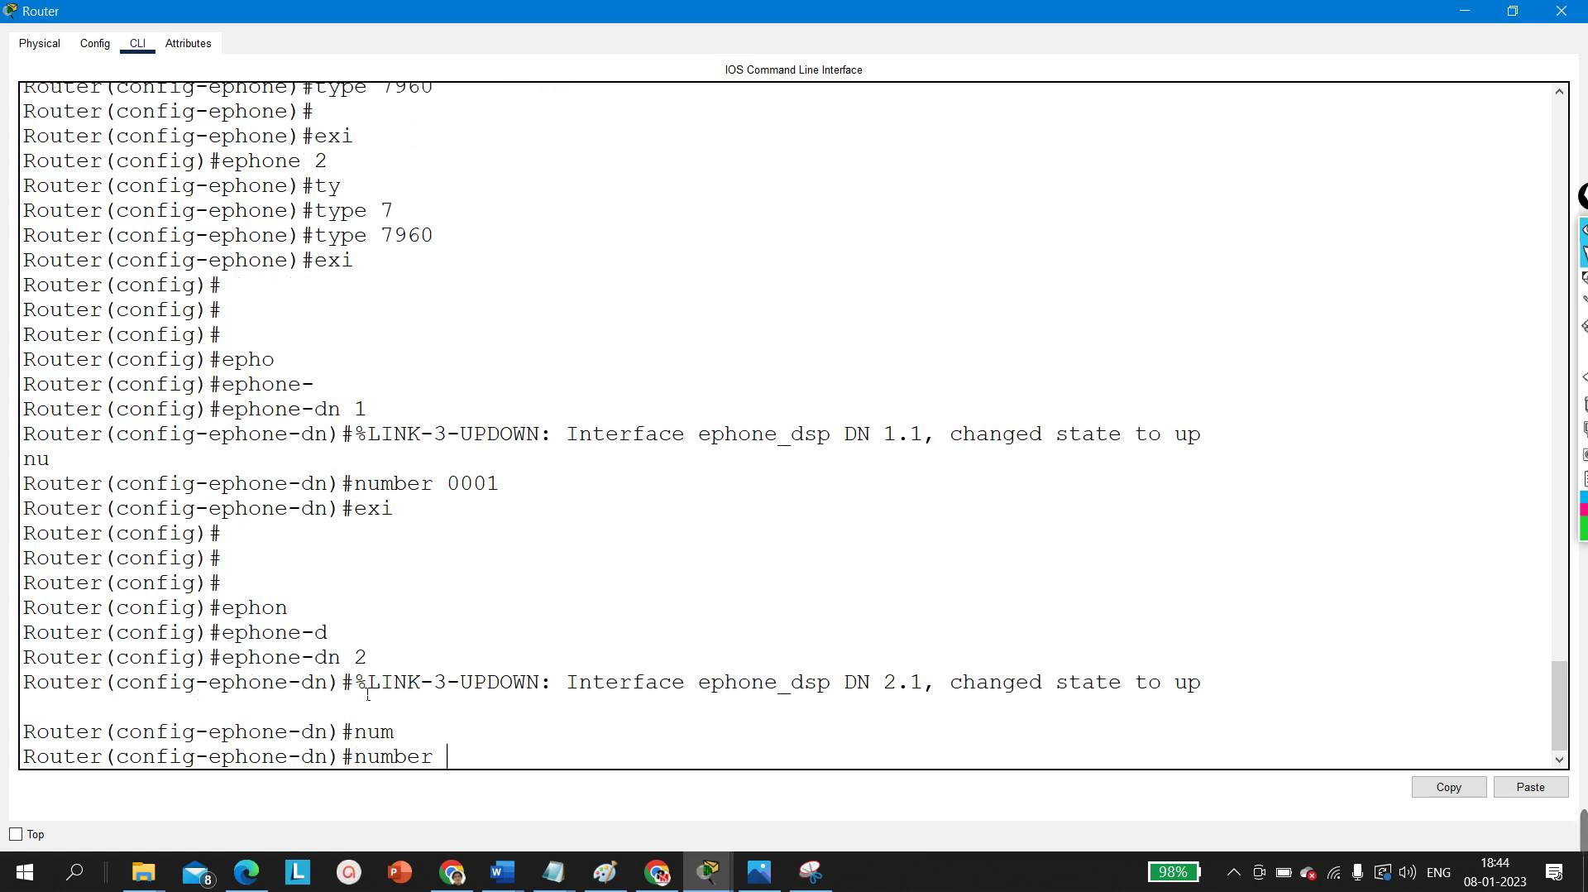
pyautogui.write('0002')
pyautogui.press('Return')
pyautogui.moveTo(434, 460); pyautogui.dragTo(501, 460)
pyautogui.moveTo(447, 731); pyautogui.dragTo(528, 729)
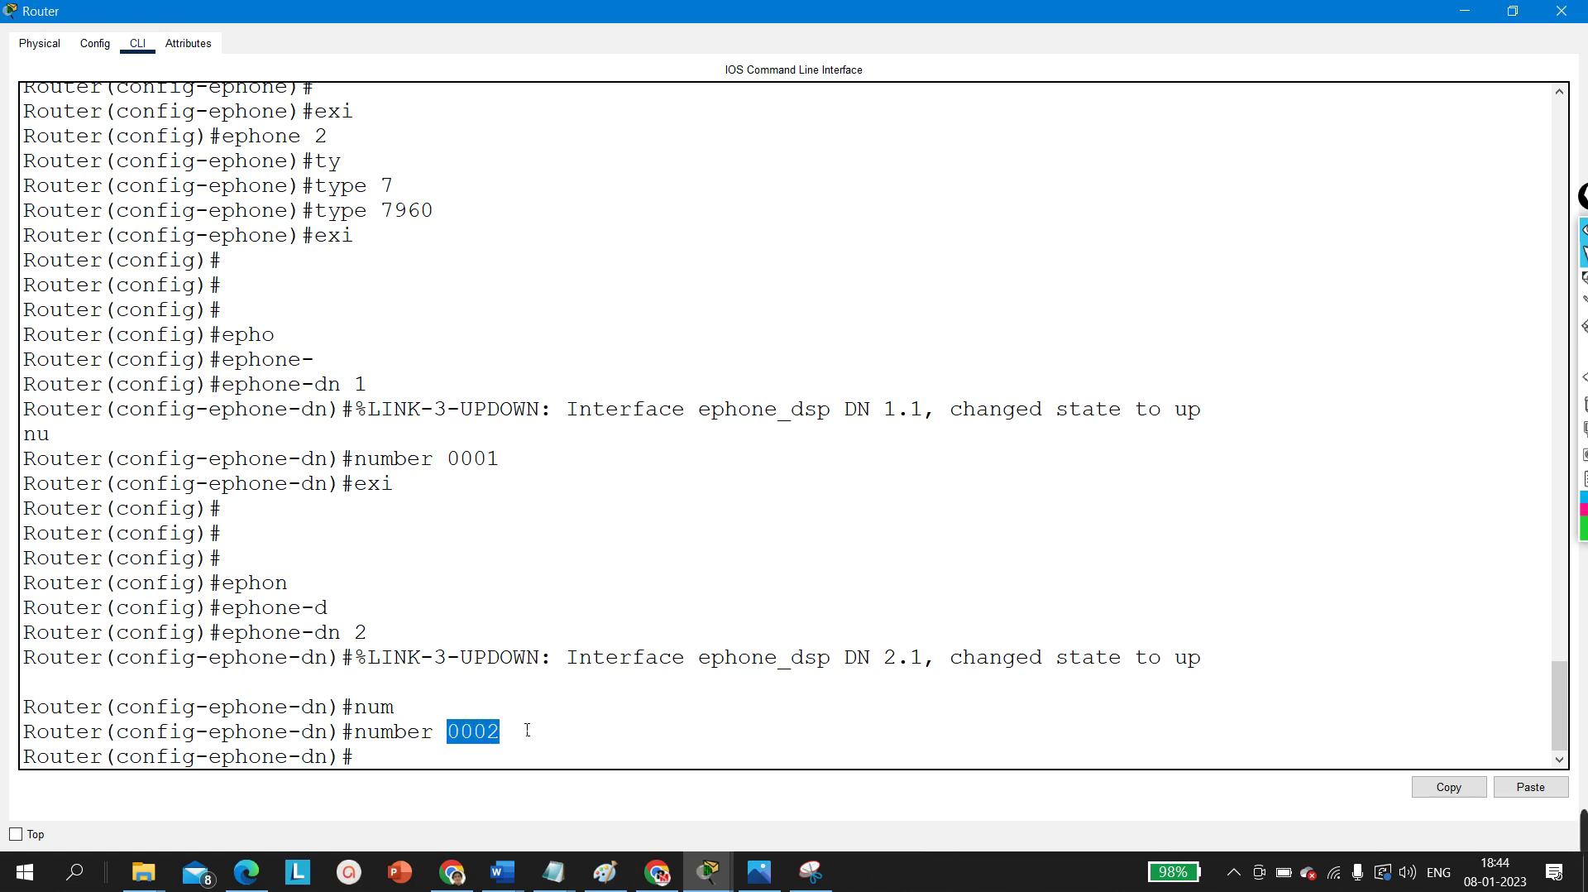
pyautogui.press('Return')
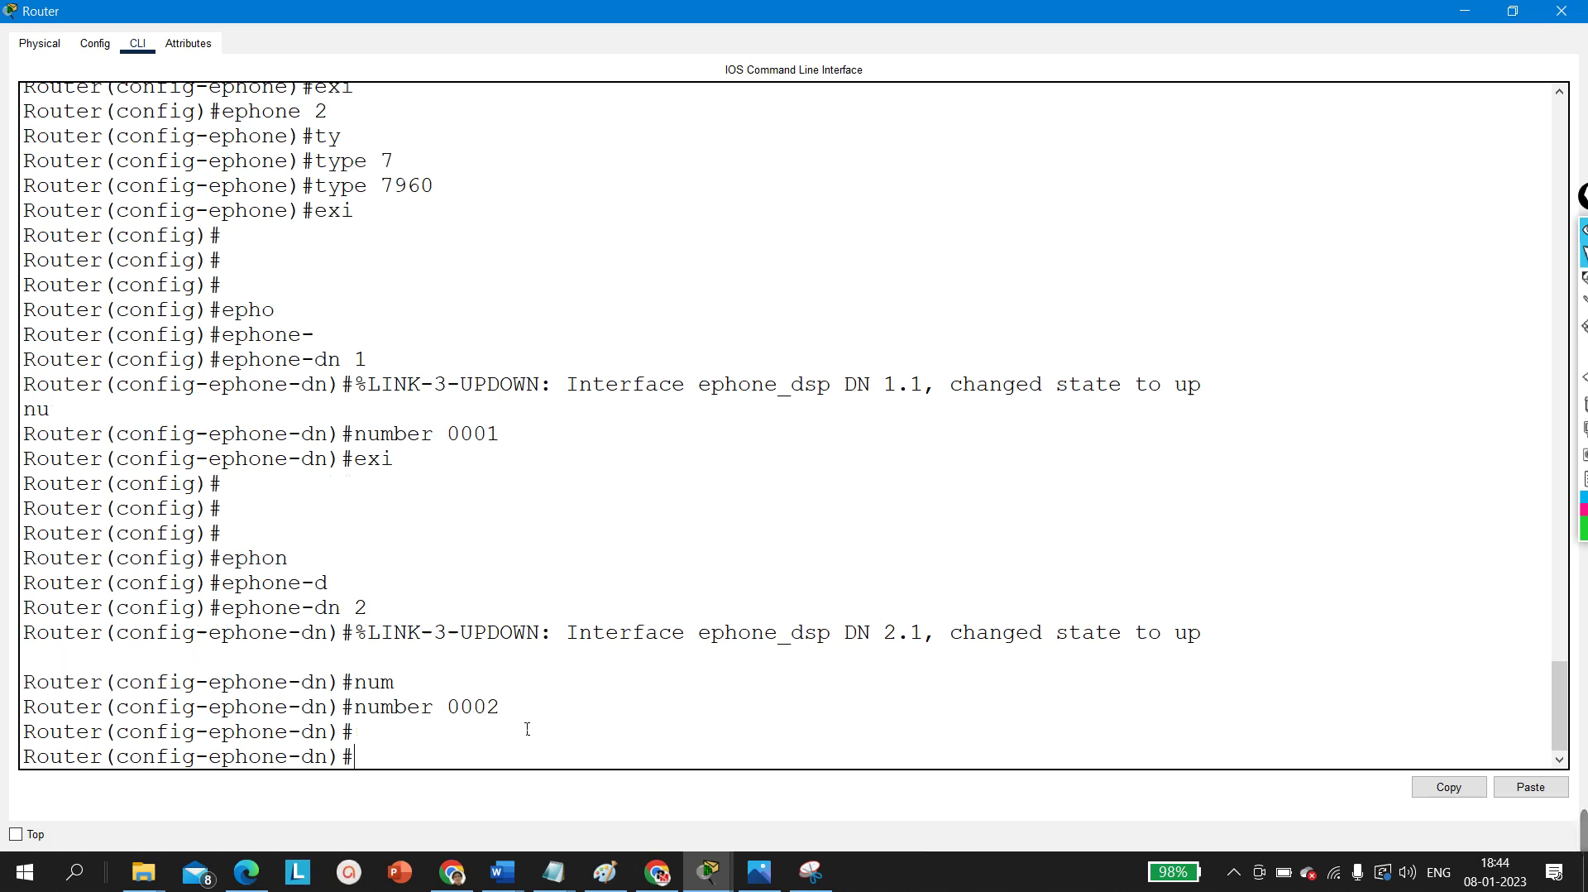
pyautogui.write('exi')
pyautogui.press('Return')
pyautogui.press('Return')
pyautogui.press('Return')
pyautogui.press('Return')
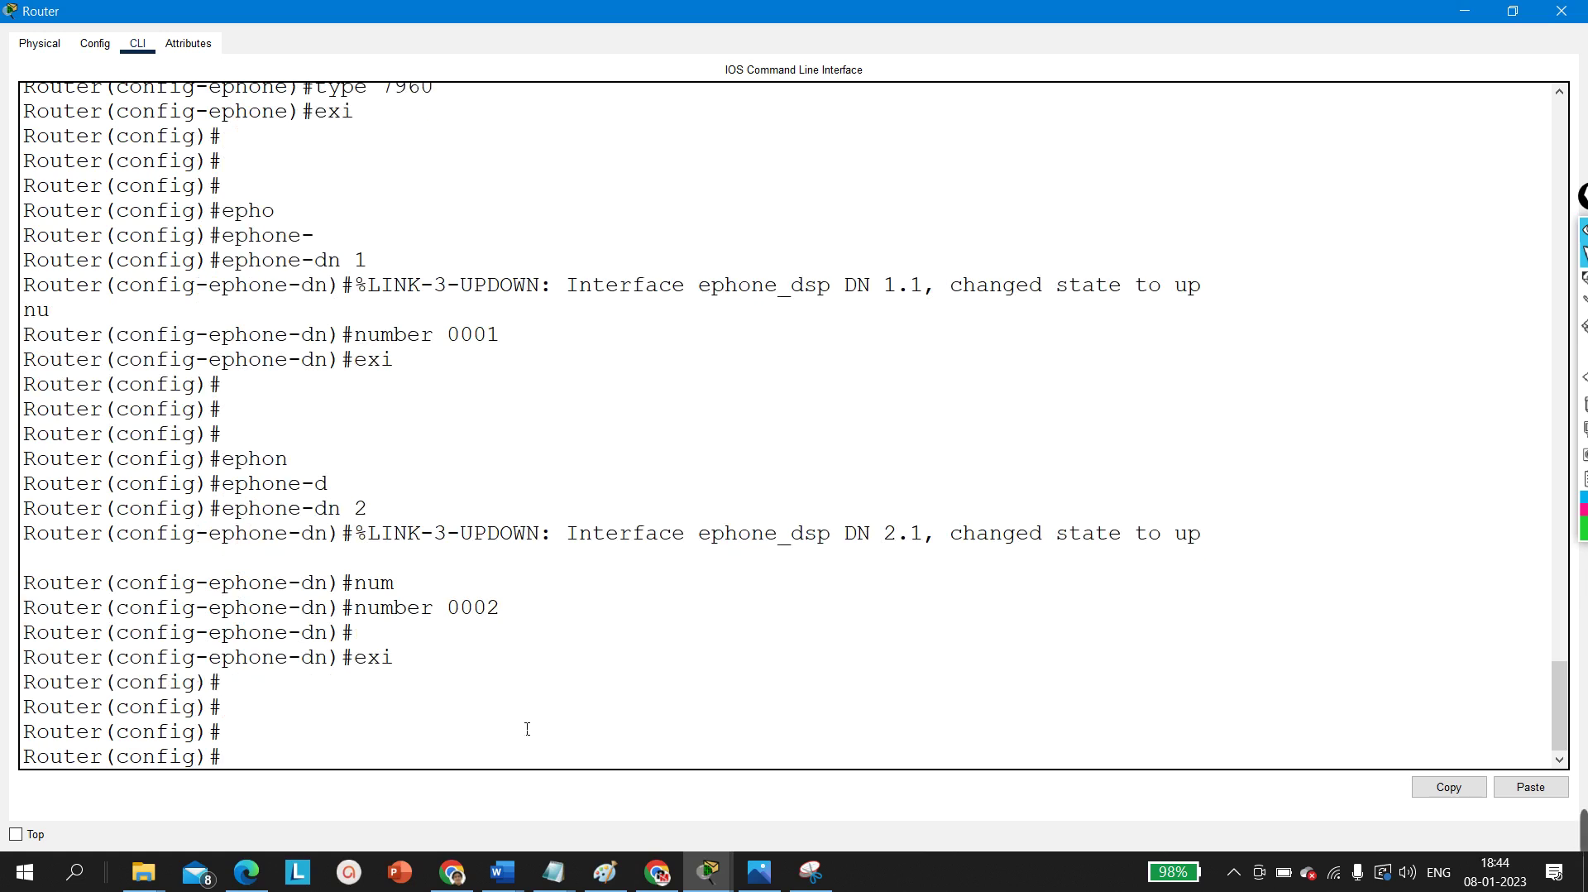
# Step: Exit global configuration mode and save the Router's configuration with the write command
pyautogui.press('Return')
pyautogui.write('exi')
pyautogui.press('Return')
pyautogui.press('Return')
pyautogui.press('Return')
pyautogui.press('Return')
pyautogui.press('Return')
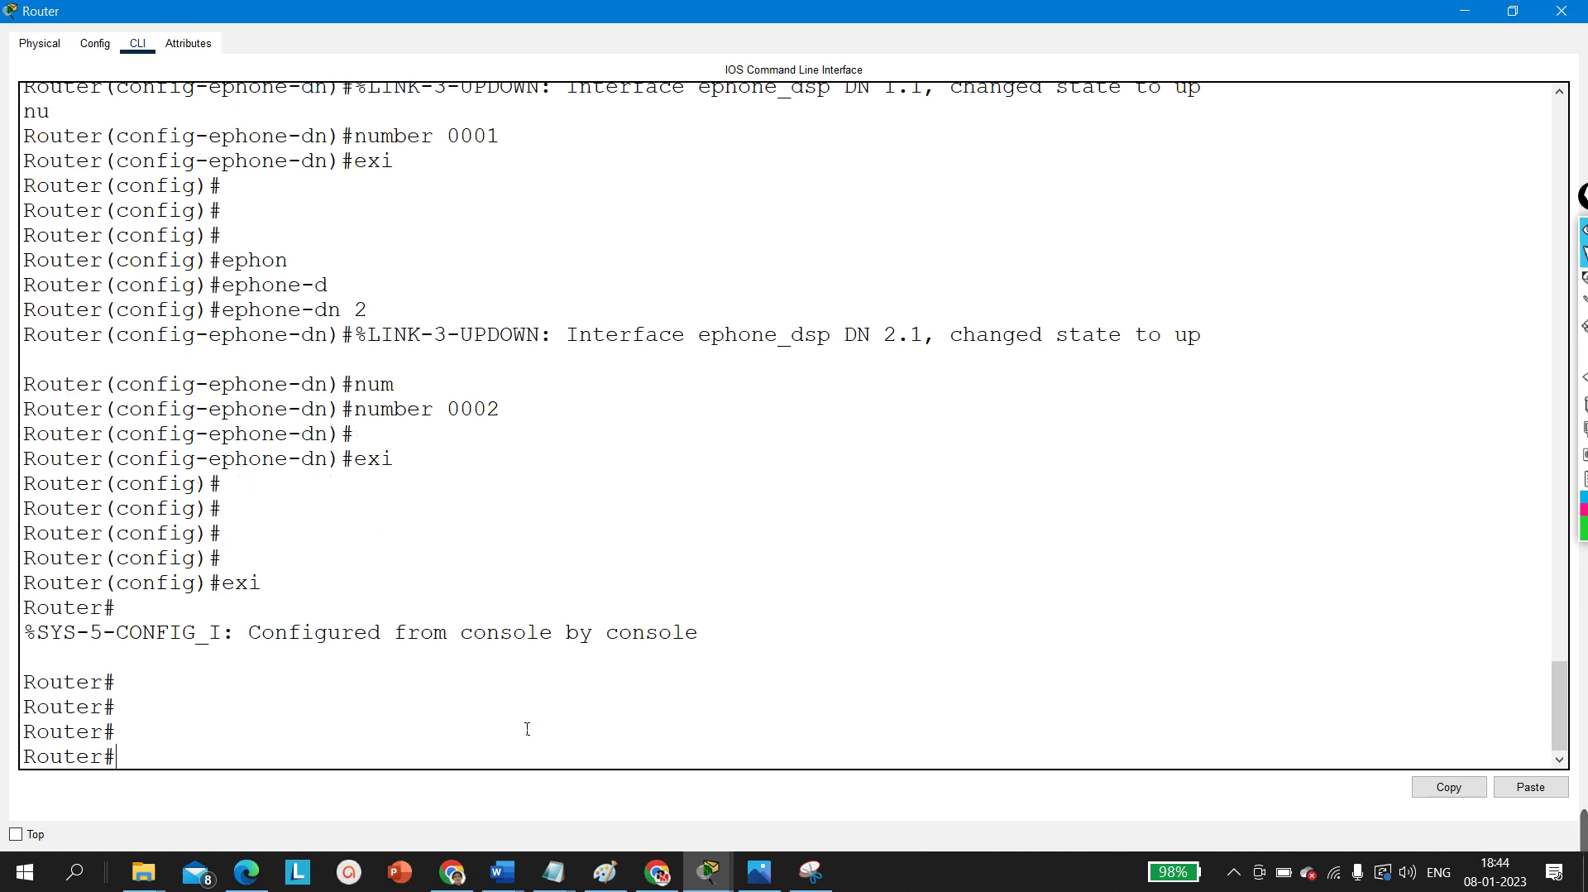
pyautogui.write('wr')
pyautogui.press('Tab')
pyautogui.press('Return')
pyautogui.press('Return')
pyautogui.press('Return')
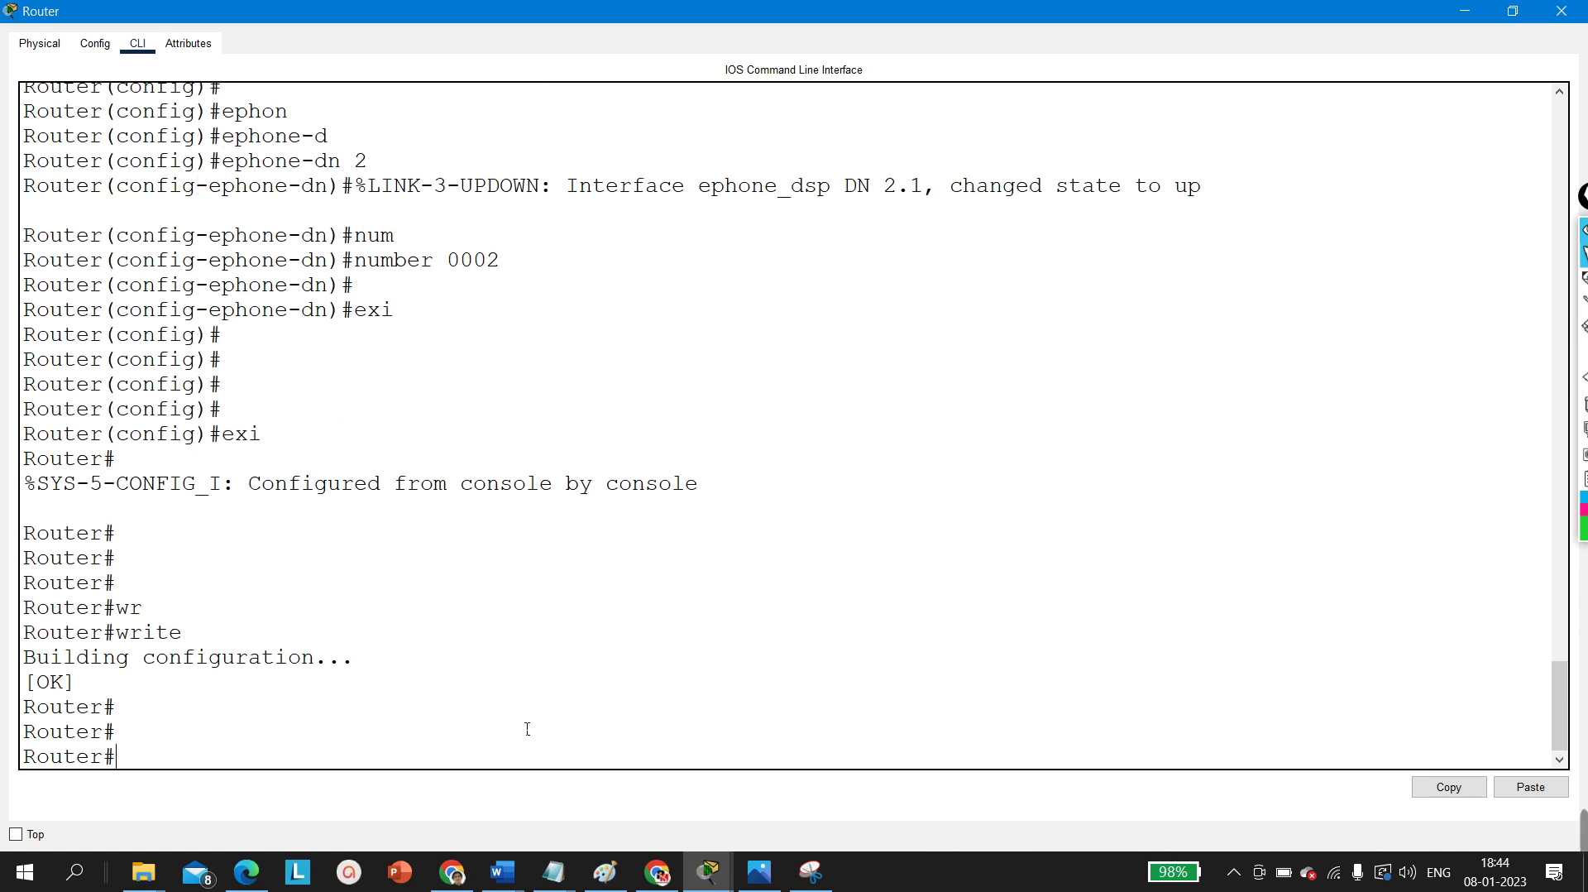
# Step: Connect the IP_PHONE_POWER_ADAPTER to IP Phone1 and view its phone display
pyautogui.click(1561, 11)
pyautogui.click(684, 396)
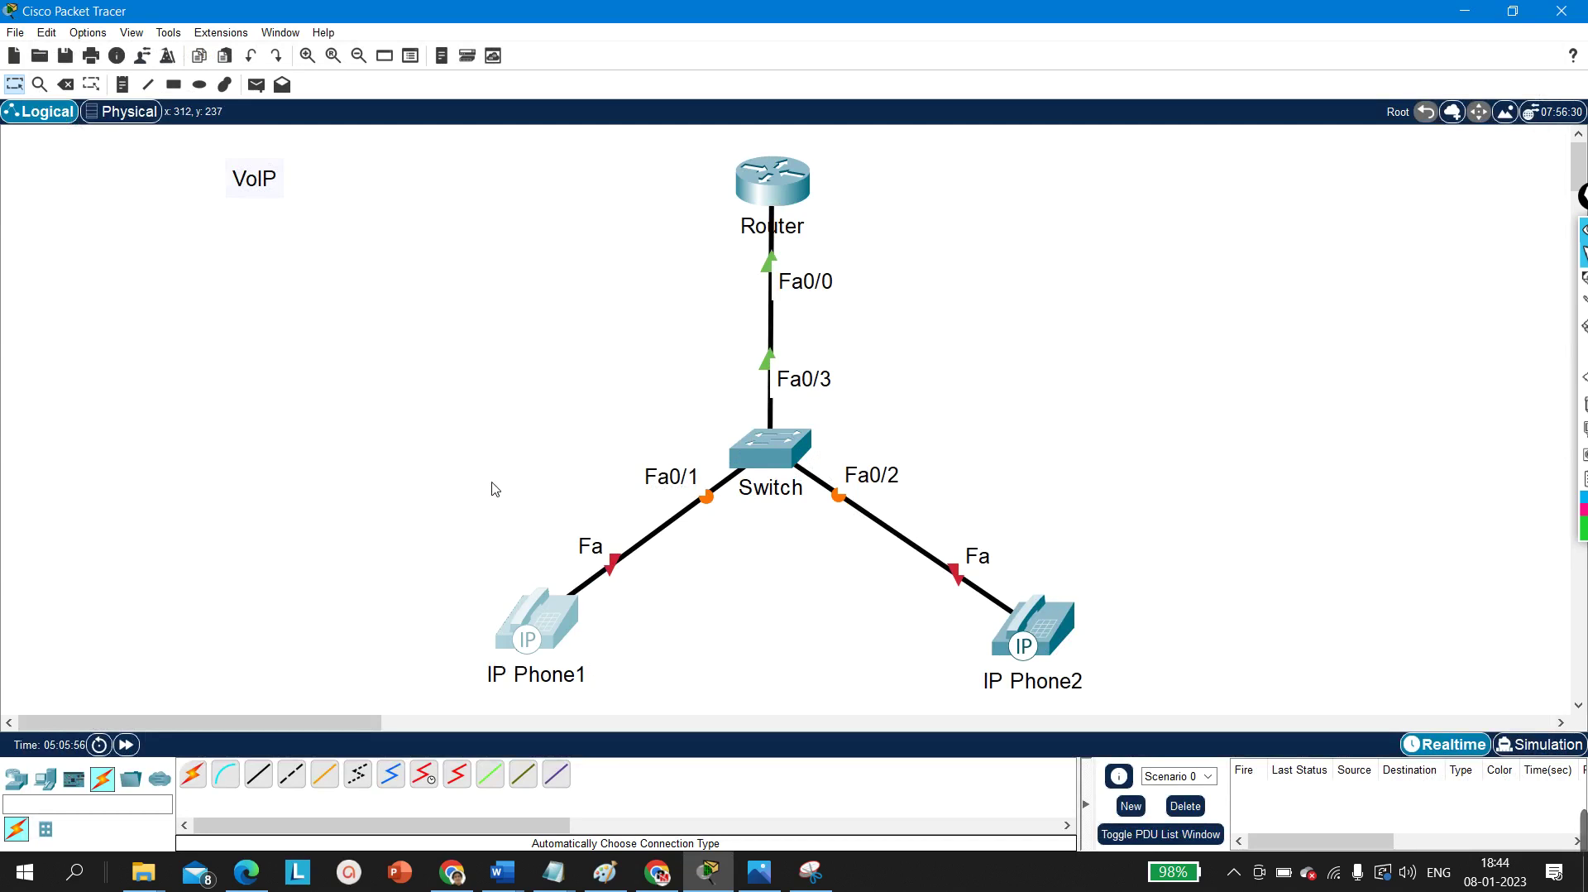
pyautogui.click(552, 608)
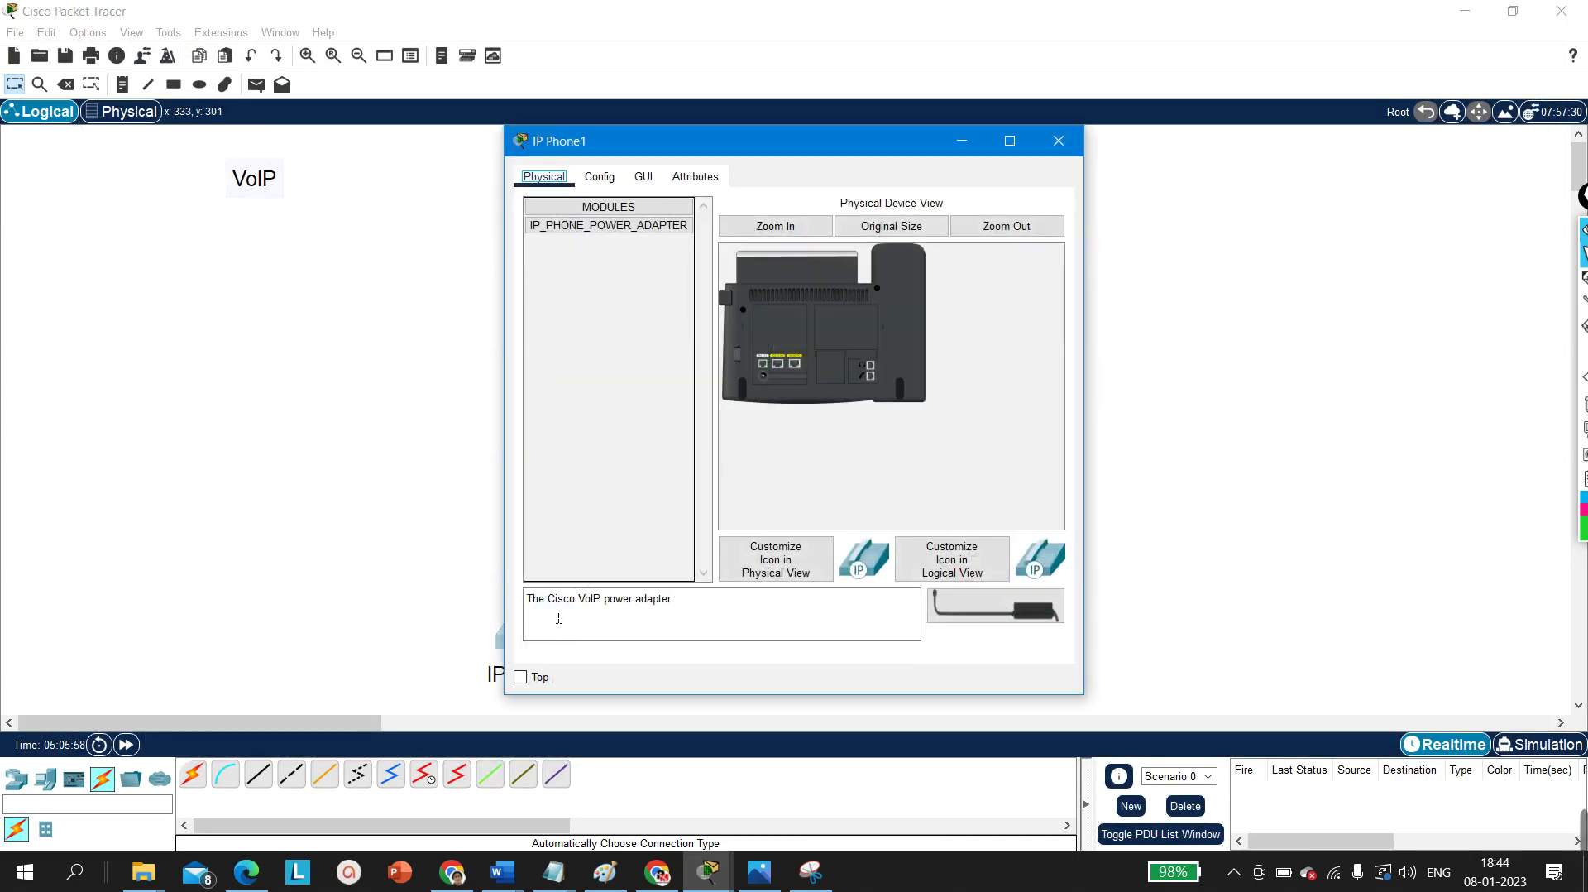
pyautogui.moveTo(1009, 616)
pyautogui.mouseDown()
pyautogui.moveTo(1075, 521)
pyautogui.moveTo(744, 418)
pyautogui.moveTo(770, 390)
pyautogui.mouseUp()
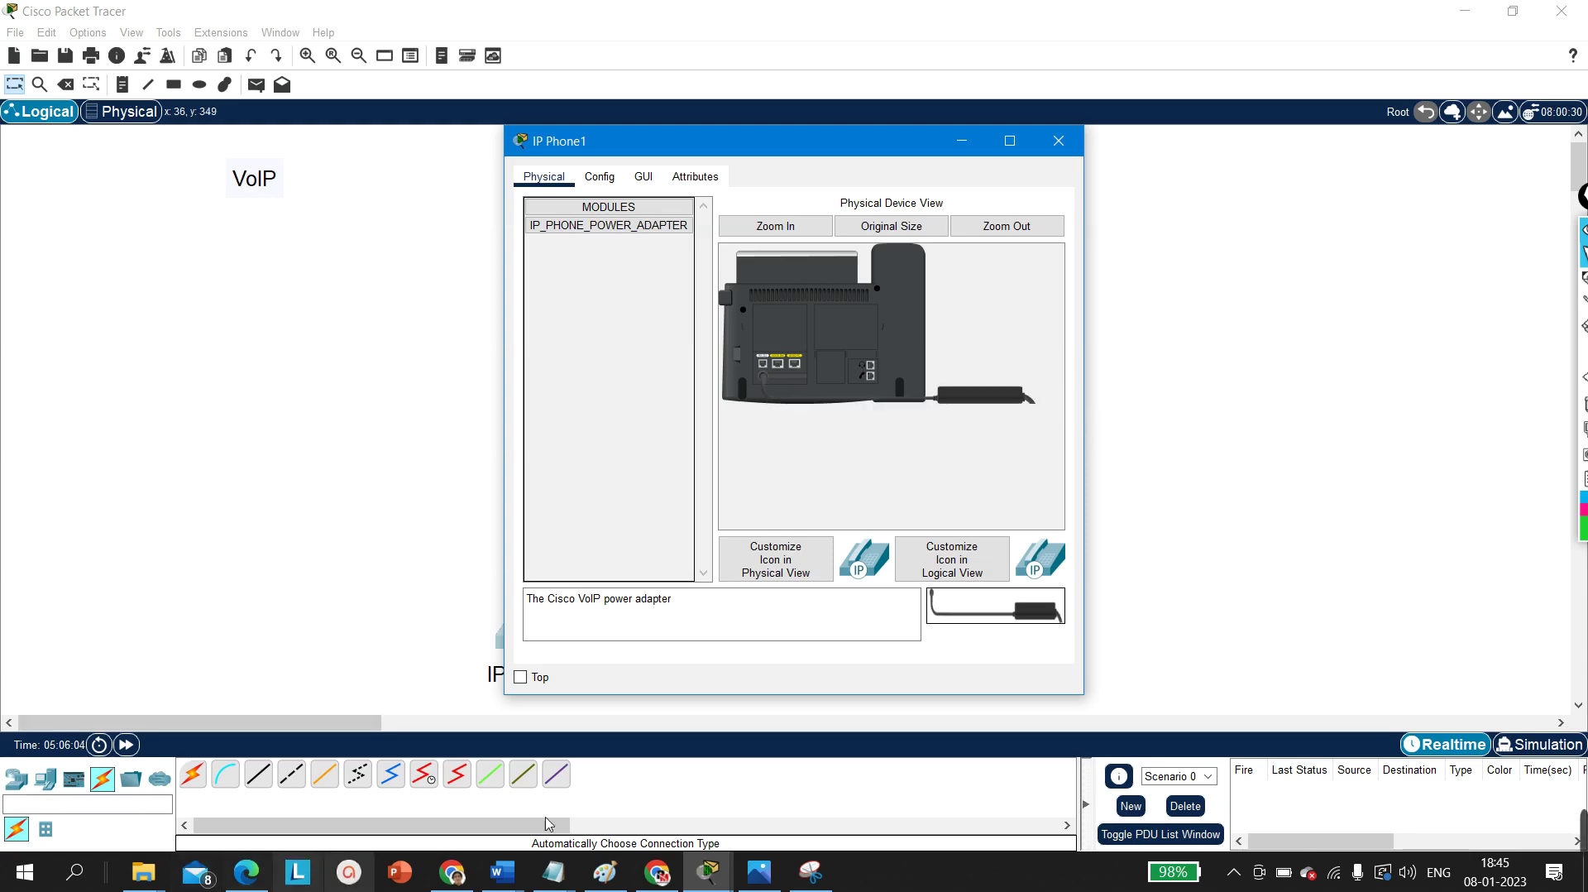
pyautogui.click(643, 177)
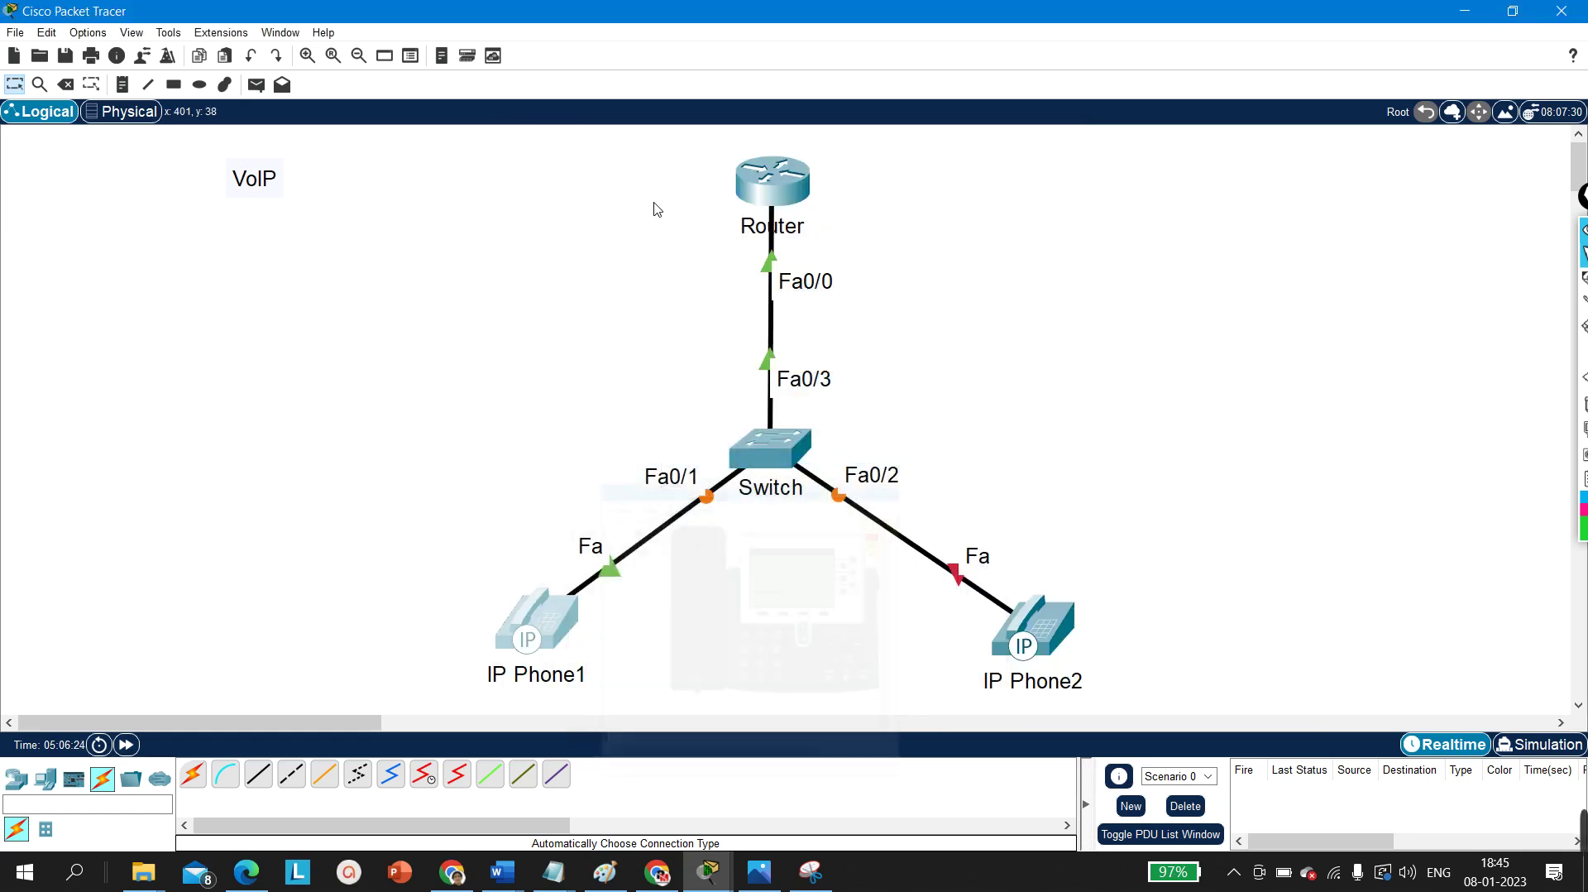
pyautogui.click(962, 141)
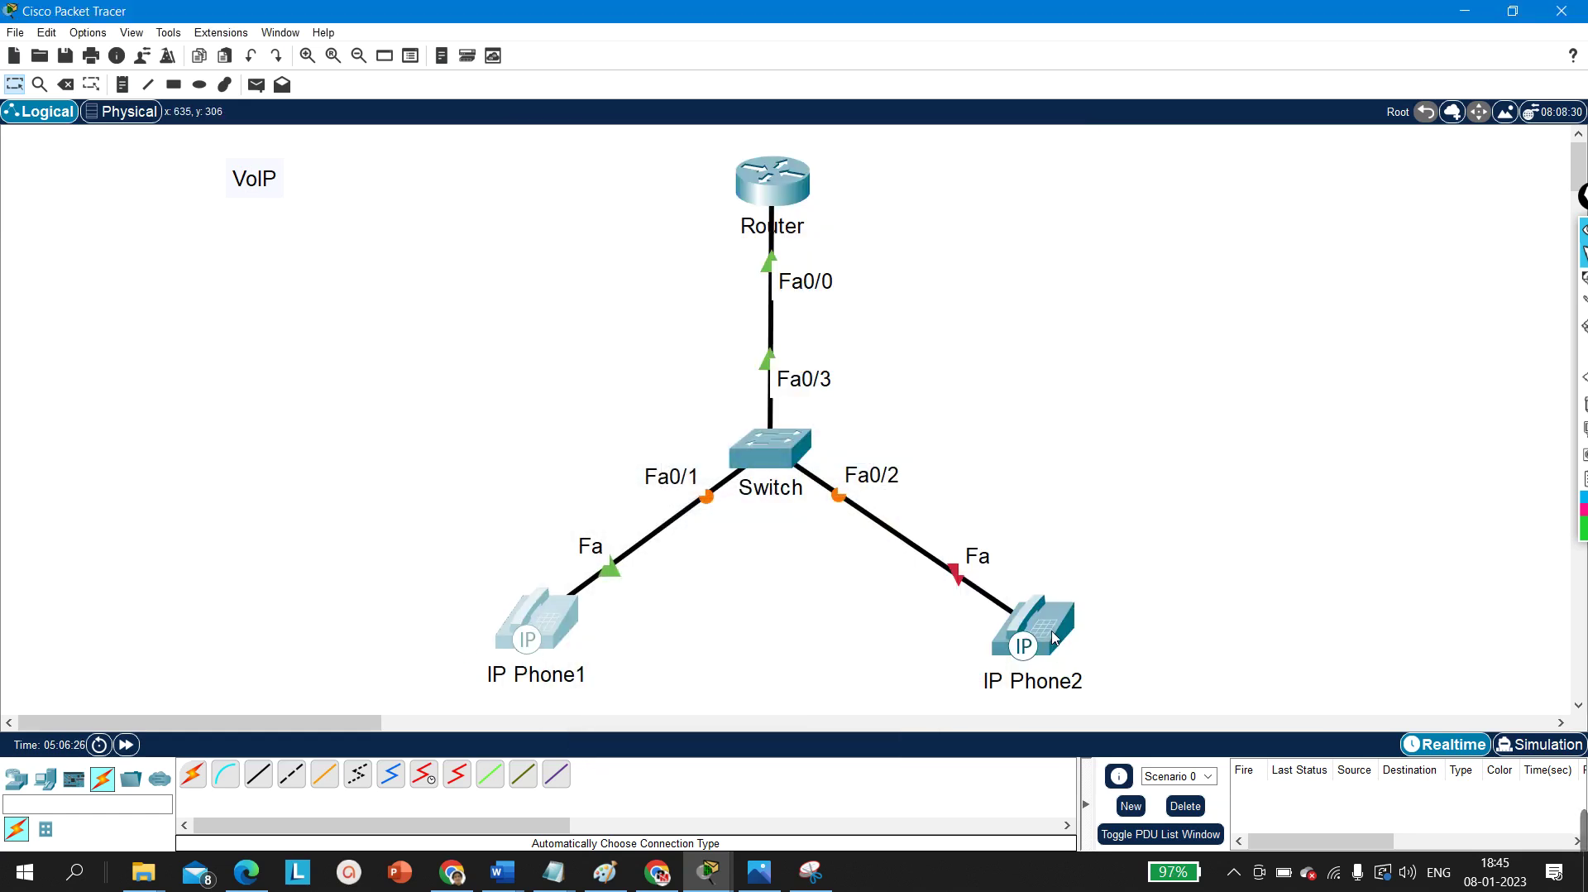
# Step: Connect the IP_PHONE_POWER_ADAPTER to IP Phone2 and view its phone display
pyautogui.click(1051, 635)
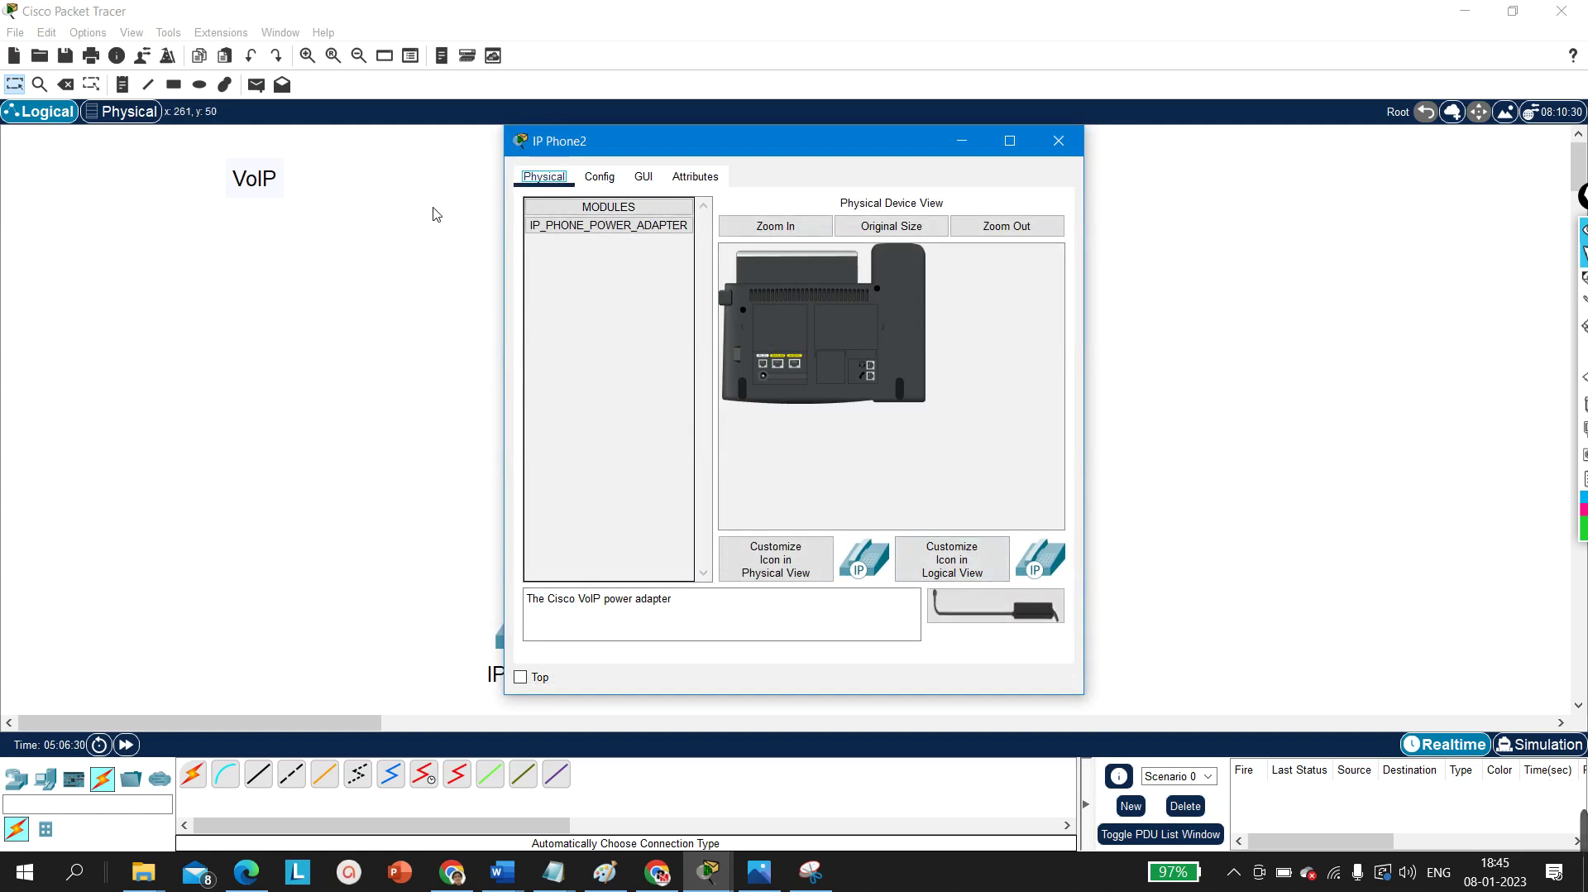
pyautogui.moveTo(1038, 630); pyautogui.dragTo(764, 376)
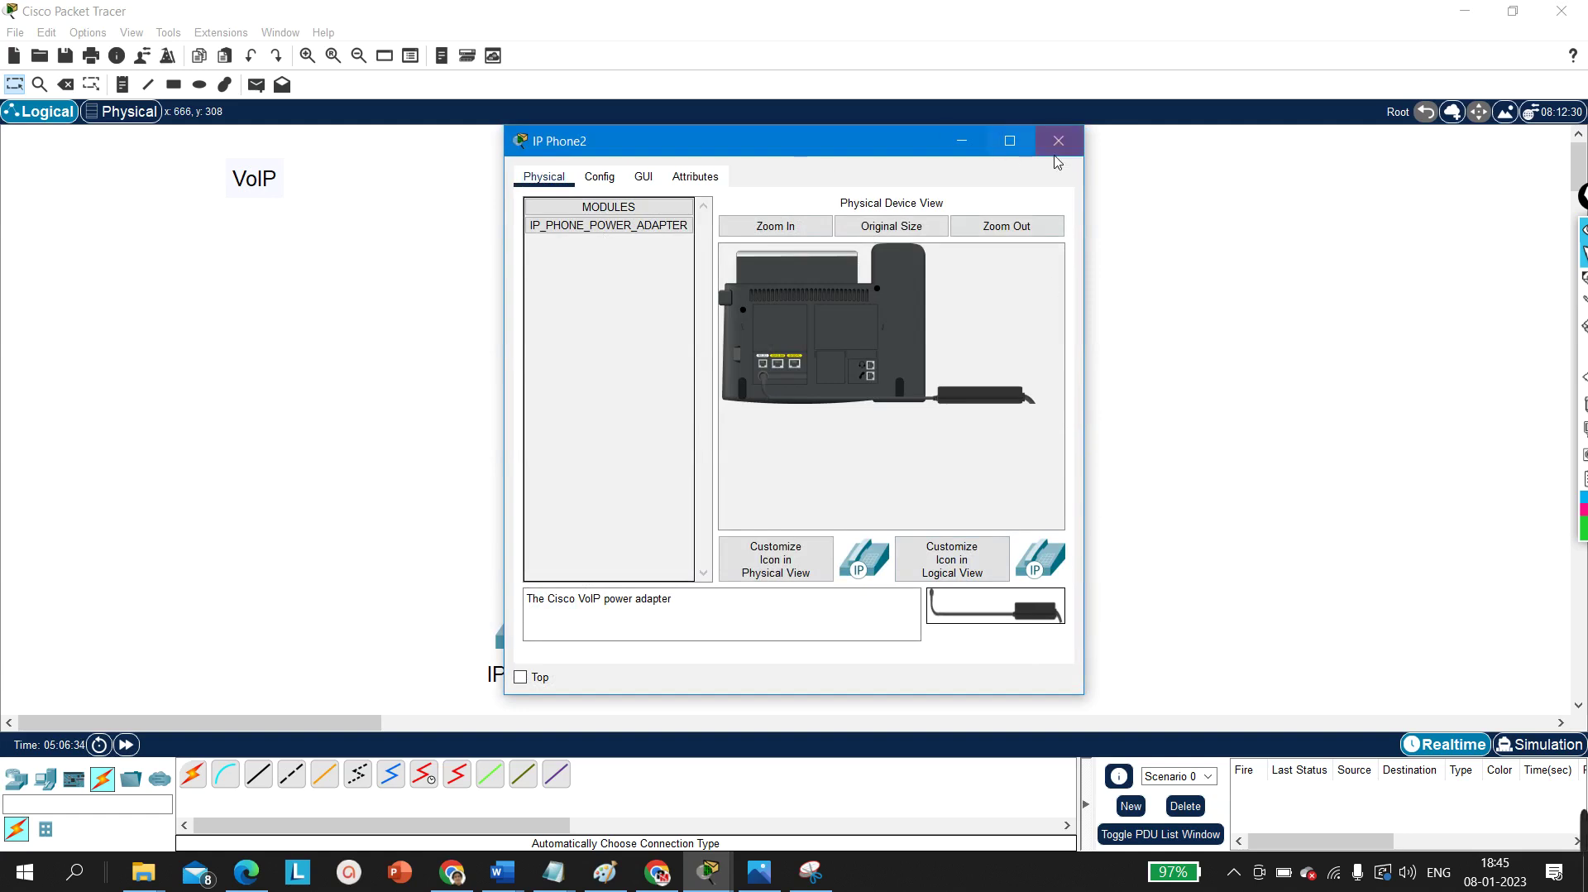
pyautogui.click(644, 177)
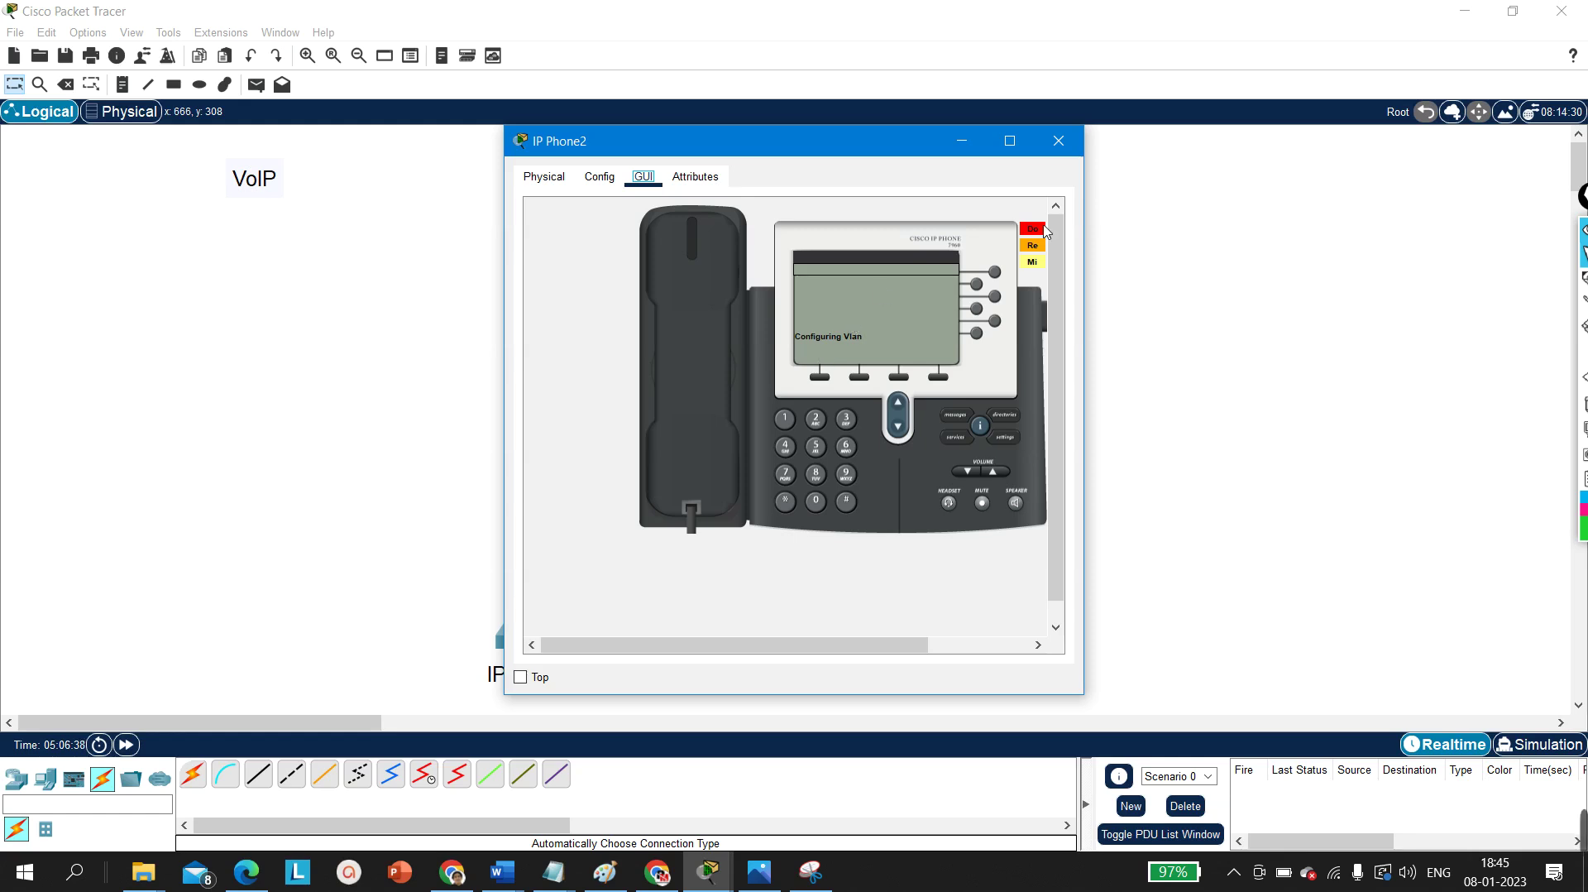
pyautogui.click(1059, 141)
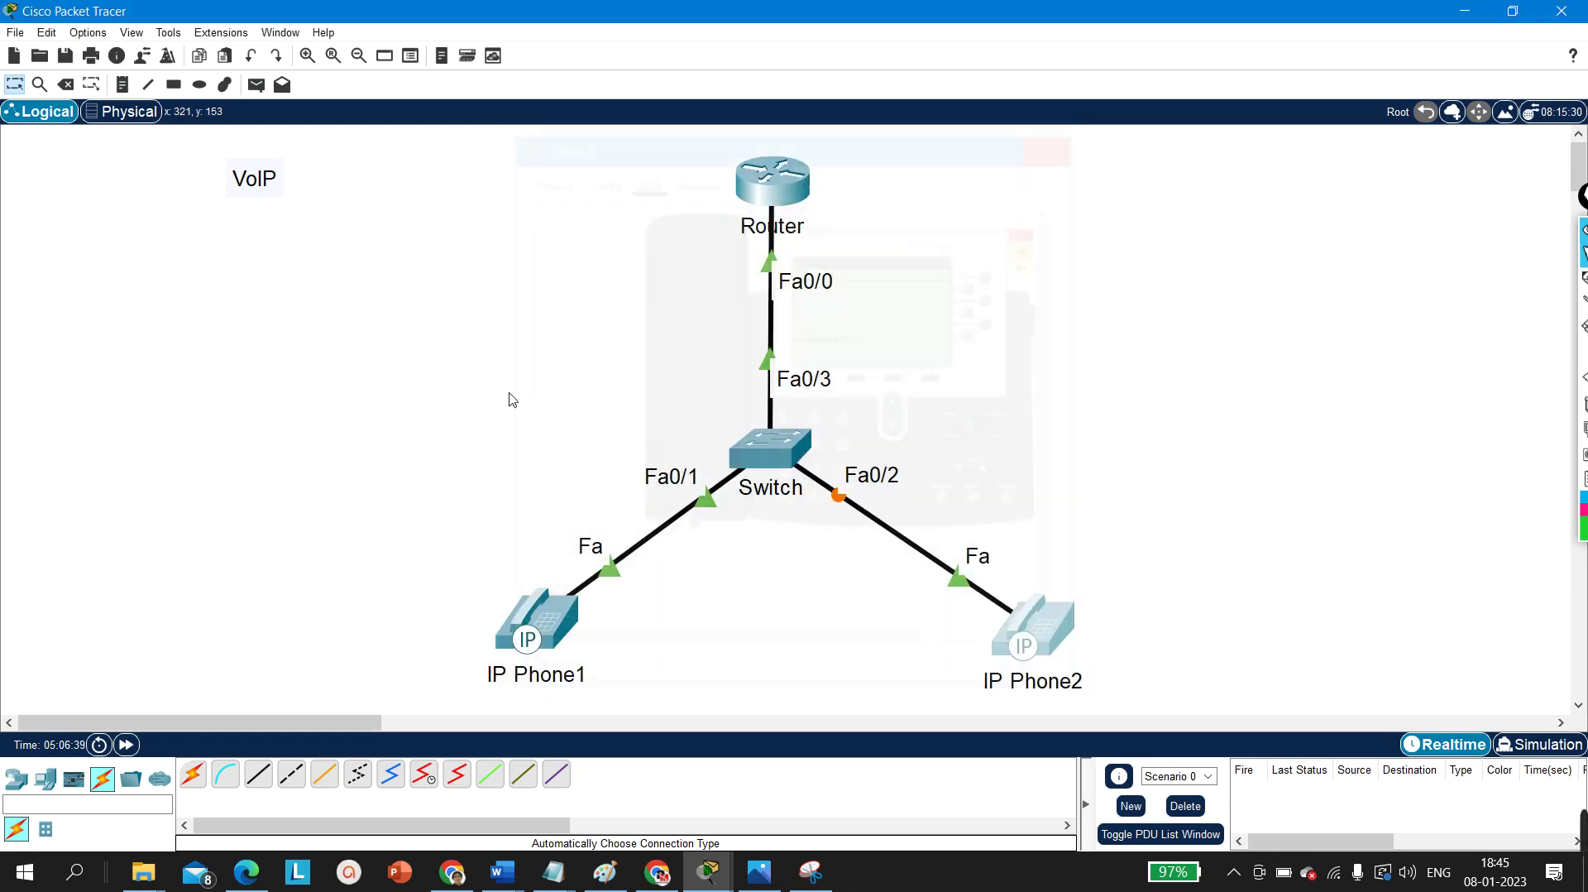
# Step: Open the Switch's command line and enter privileged EXEC mode
pyautogui.click(776, 463)
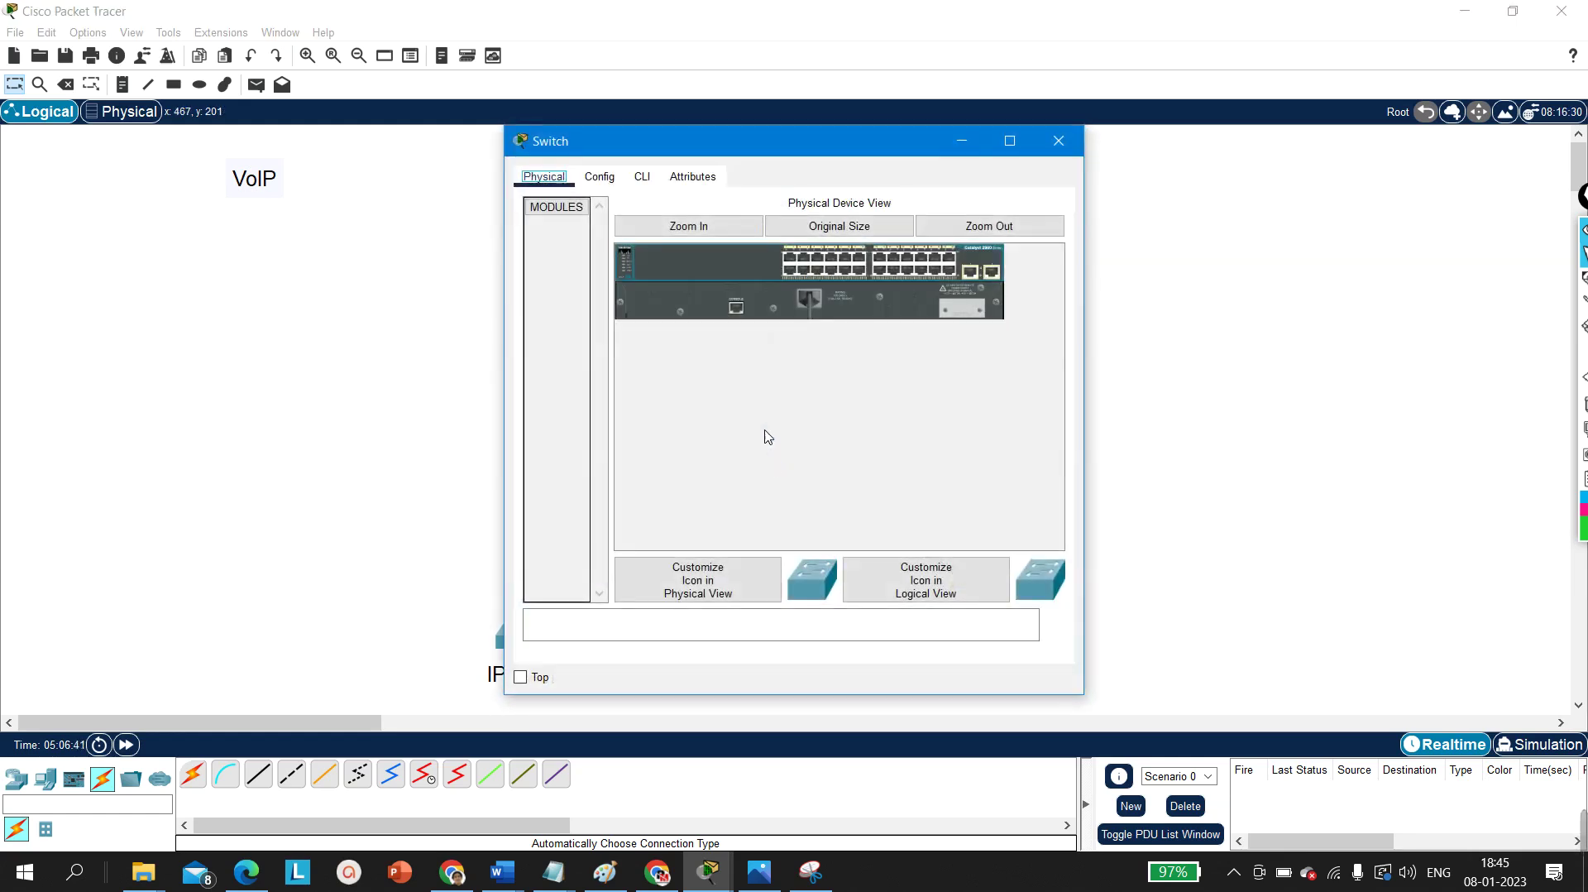
pyautogui.click(643, 177)
pyautogui.moveTo(660, 140); pyautogui.dragTo(1094, 123)
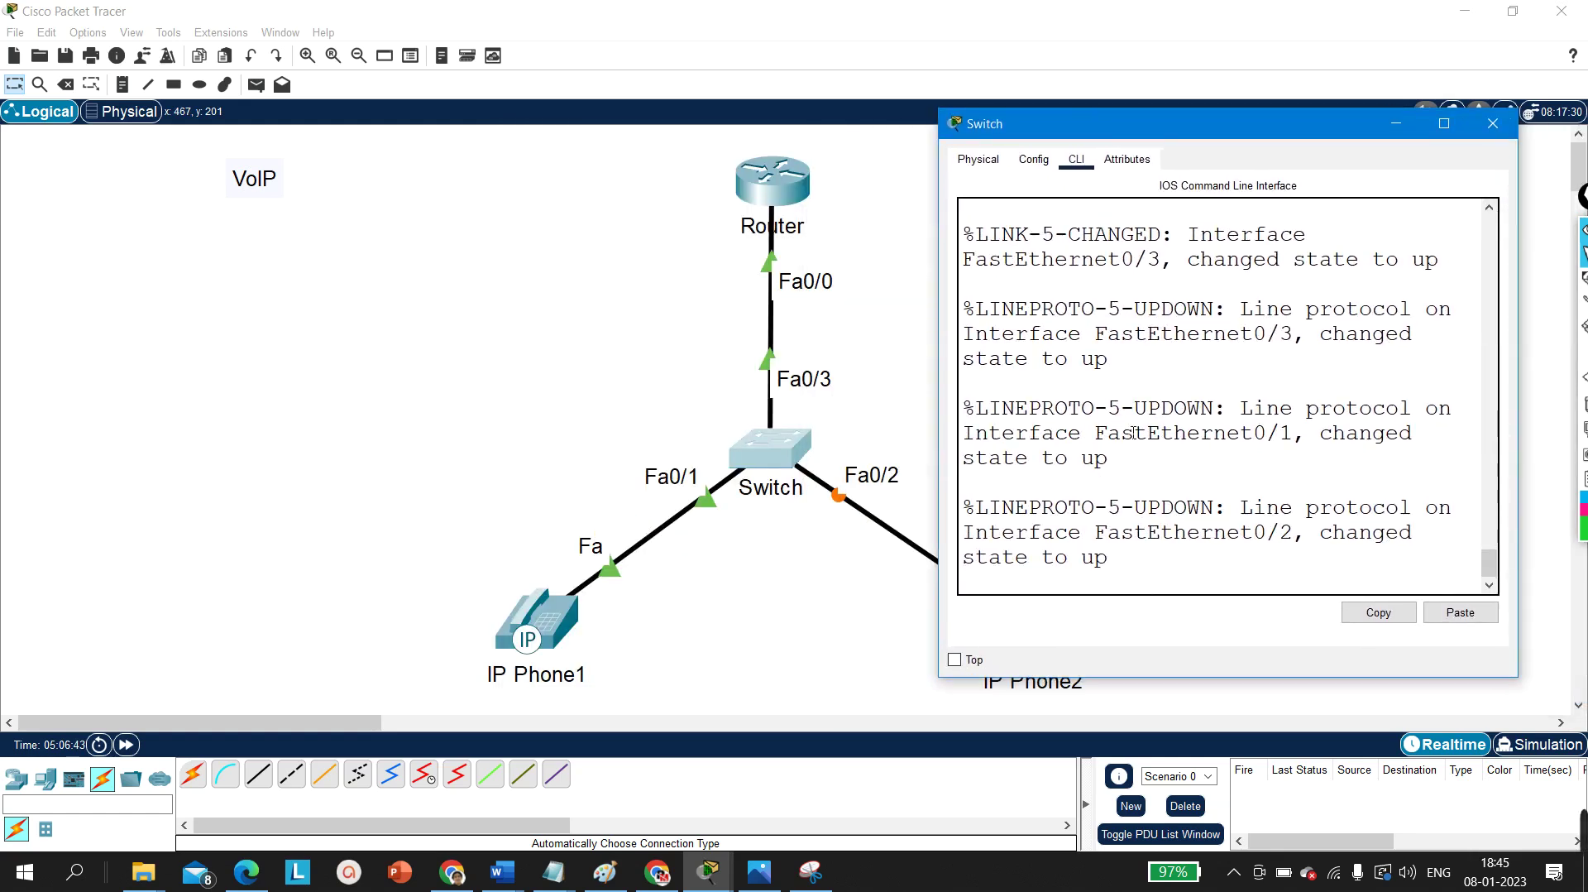
pyautogui.press('Return')
pyautogui.press('Return')
pyautogui.press('Return')
pyautogui.press('Return')
pyautogui.write('en')
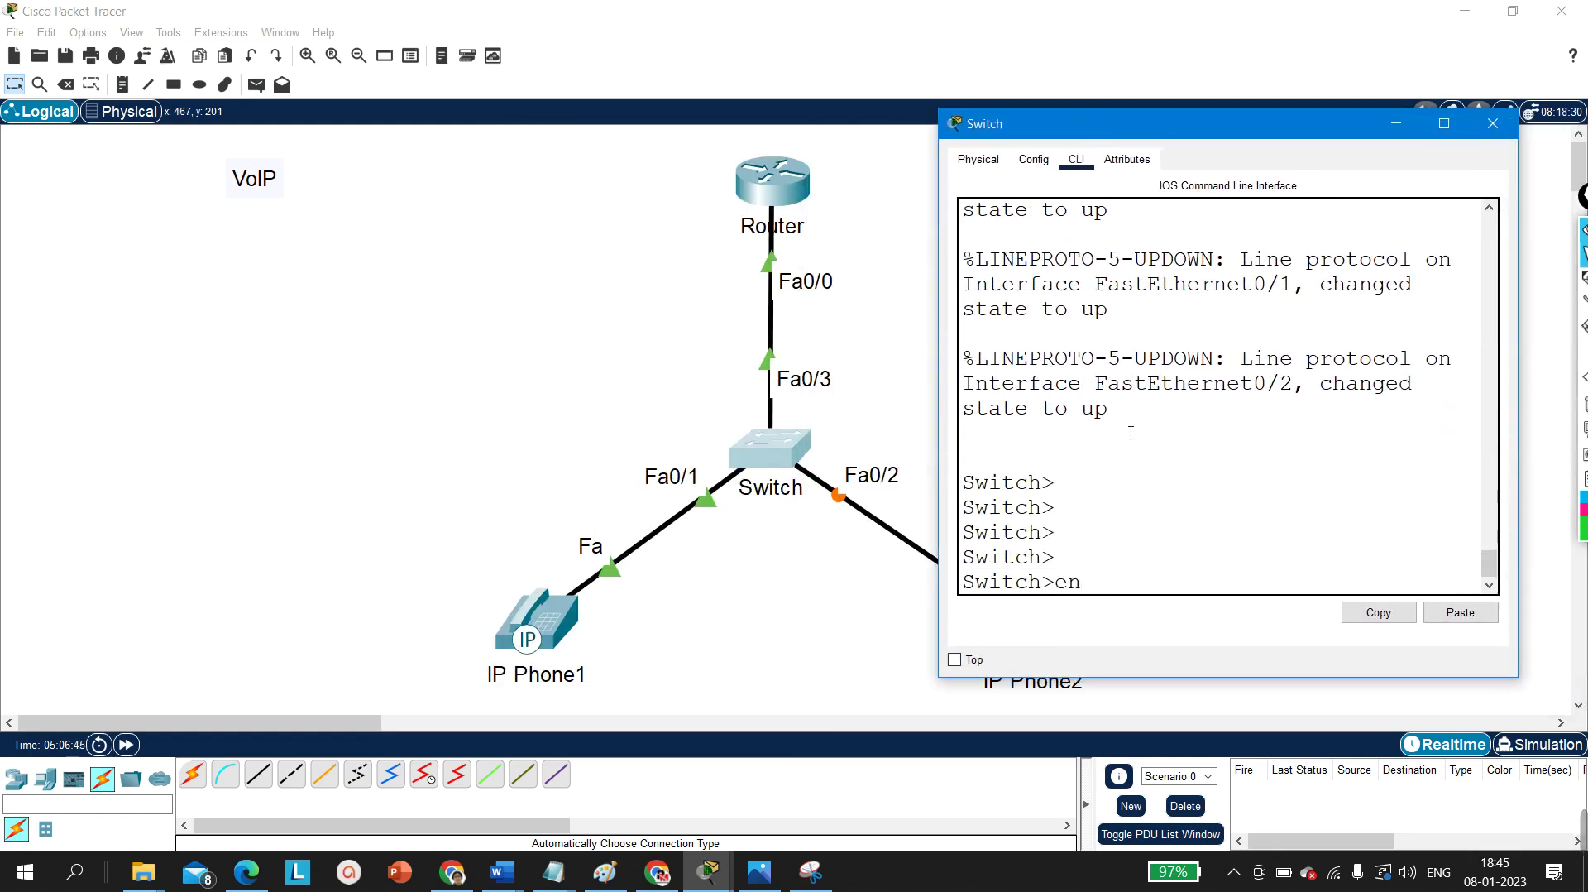
pyautogui.press('Return')
pyautogui.press('Return')
pyautogui.press('Return')
pyautogui.press('Return')
# Step: Enter global configuration mode on the Switch from the terminal
pyautogui.write('conf')
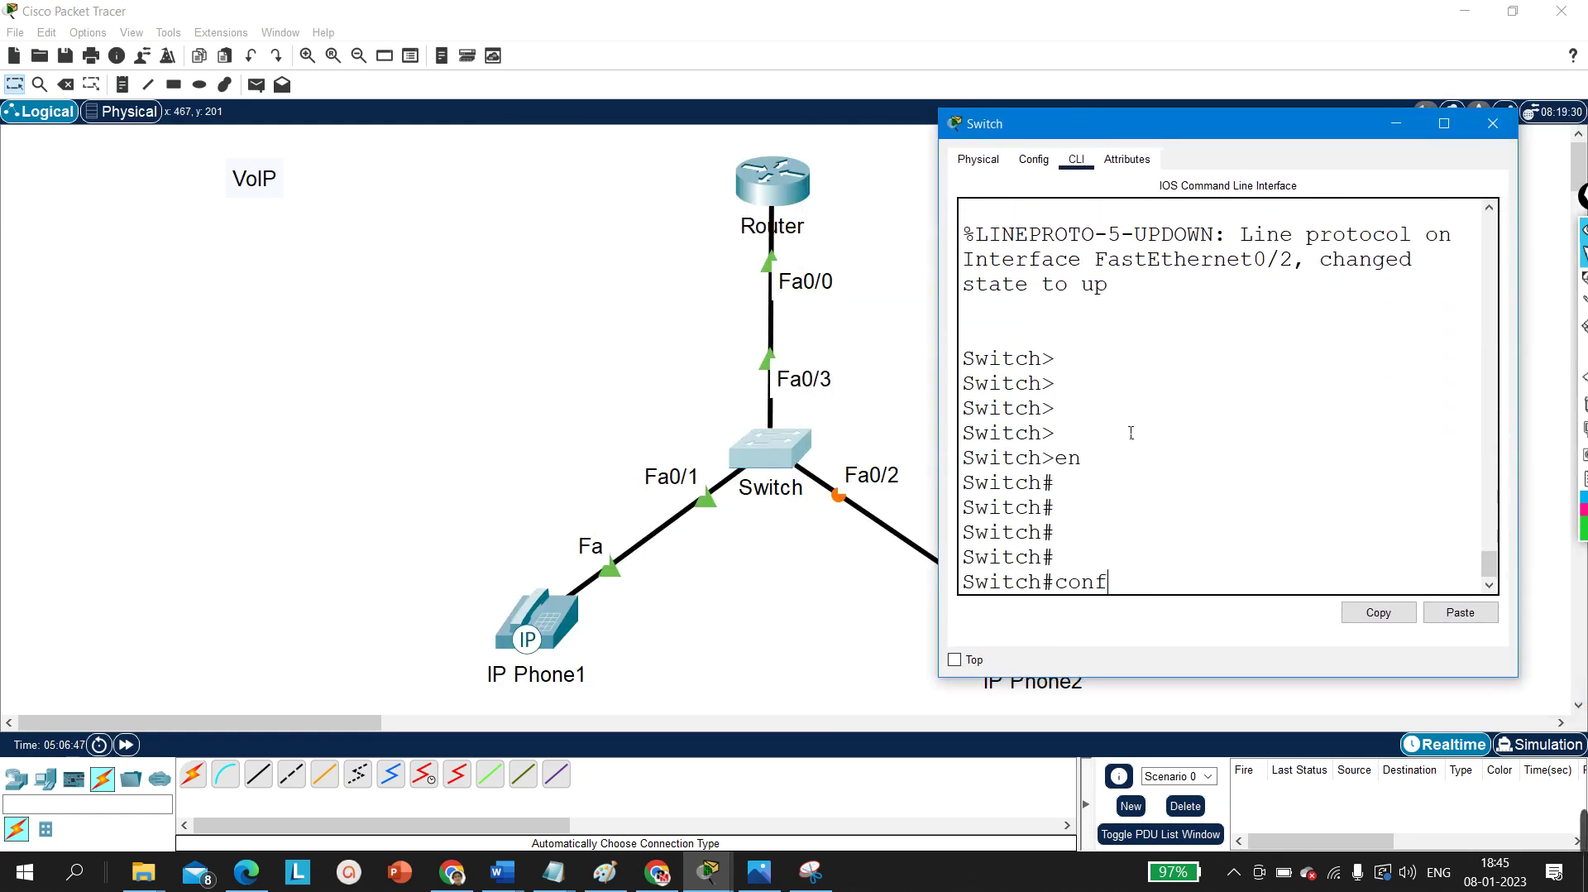
pyautogui.press('Tab')
pyautogui.press('Return')
pyautogui.press('Return')
pyautogui.press('Return')
pyautogui.press('Return')
pyautogui.press('Return')
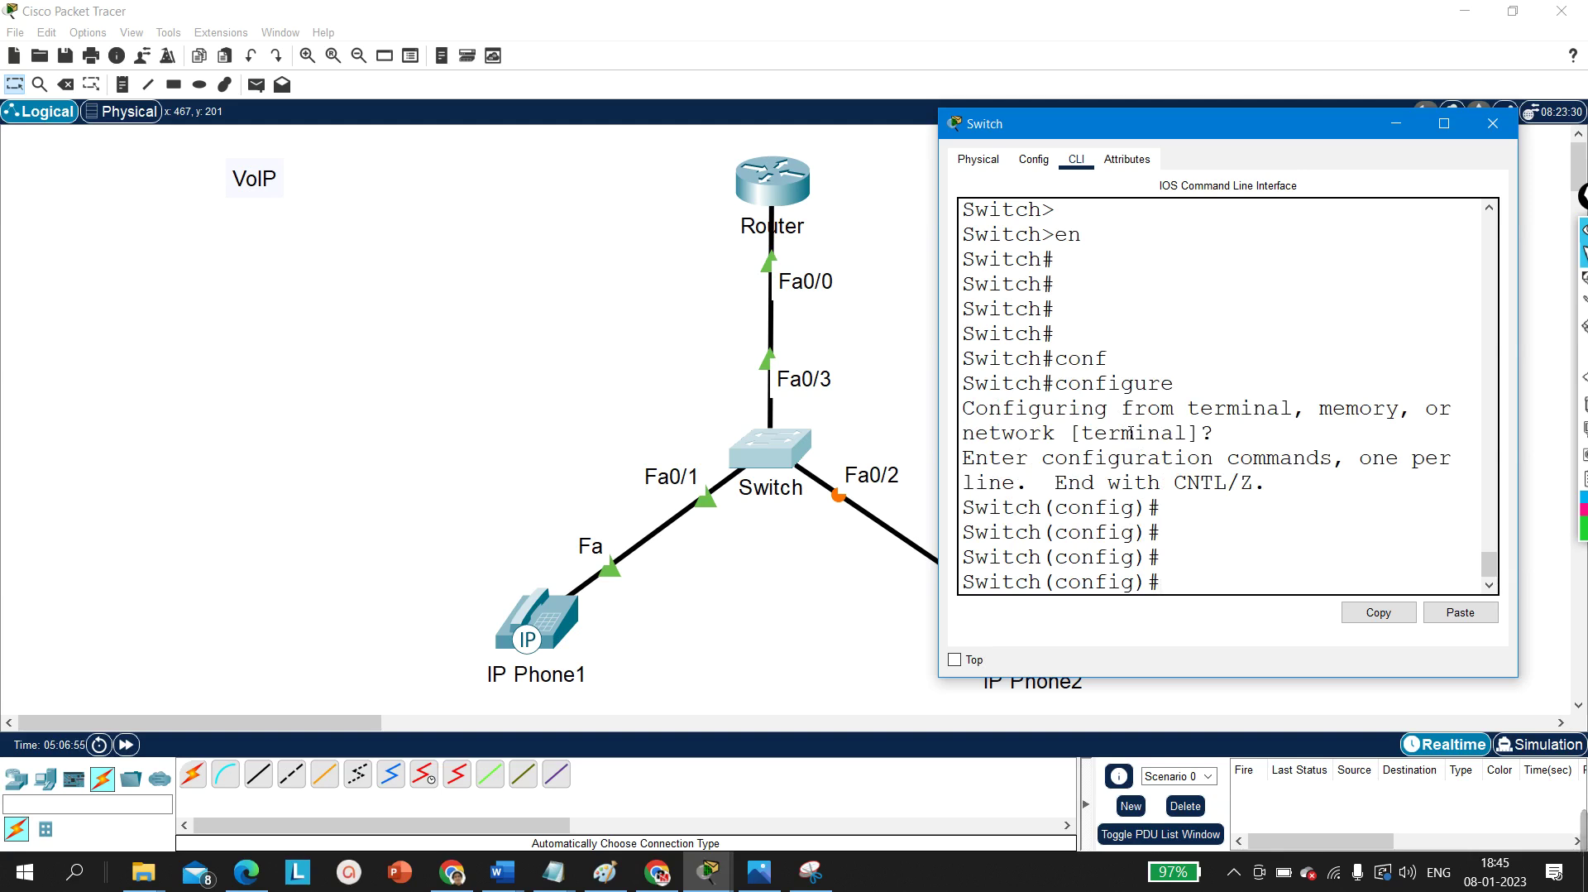
# Step: Enter interface range configuration for FastEthernet 0/1 - 24 on the Switch
pyautogui.write('int r')
pyautogui.press('Tab')
pyautogui.write('fas')
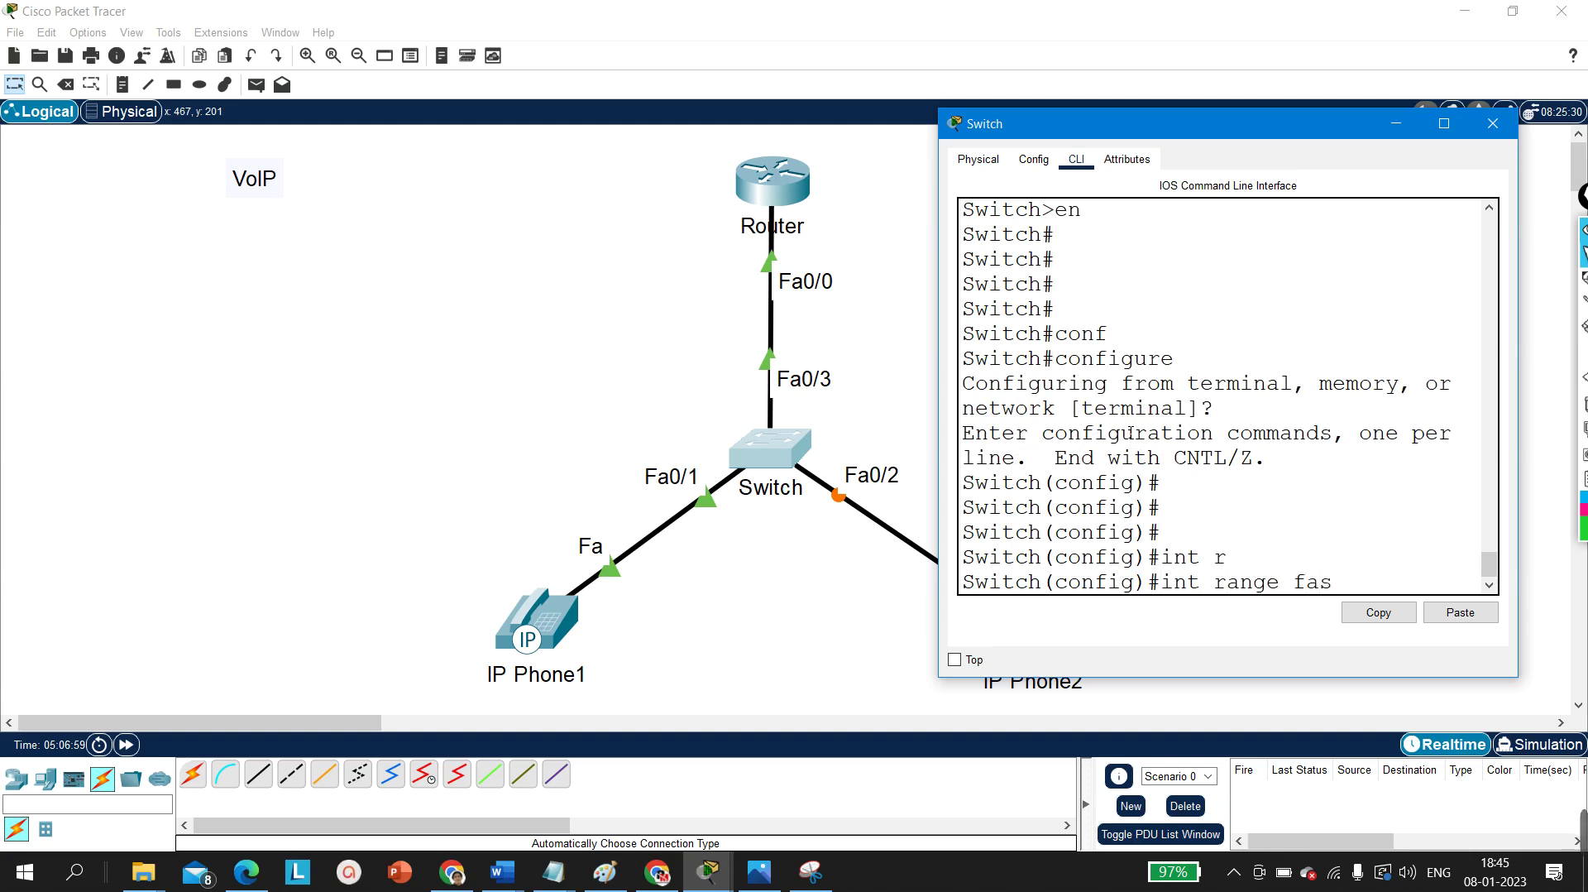
pyautogui.press('Tab')
pyautogui.write('0/1 -')
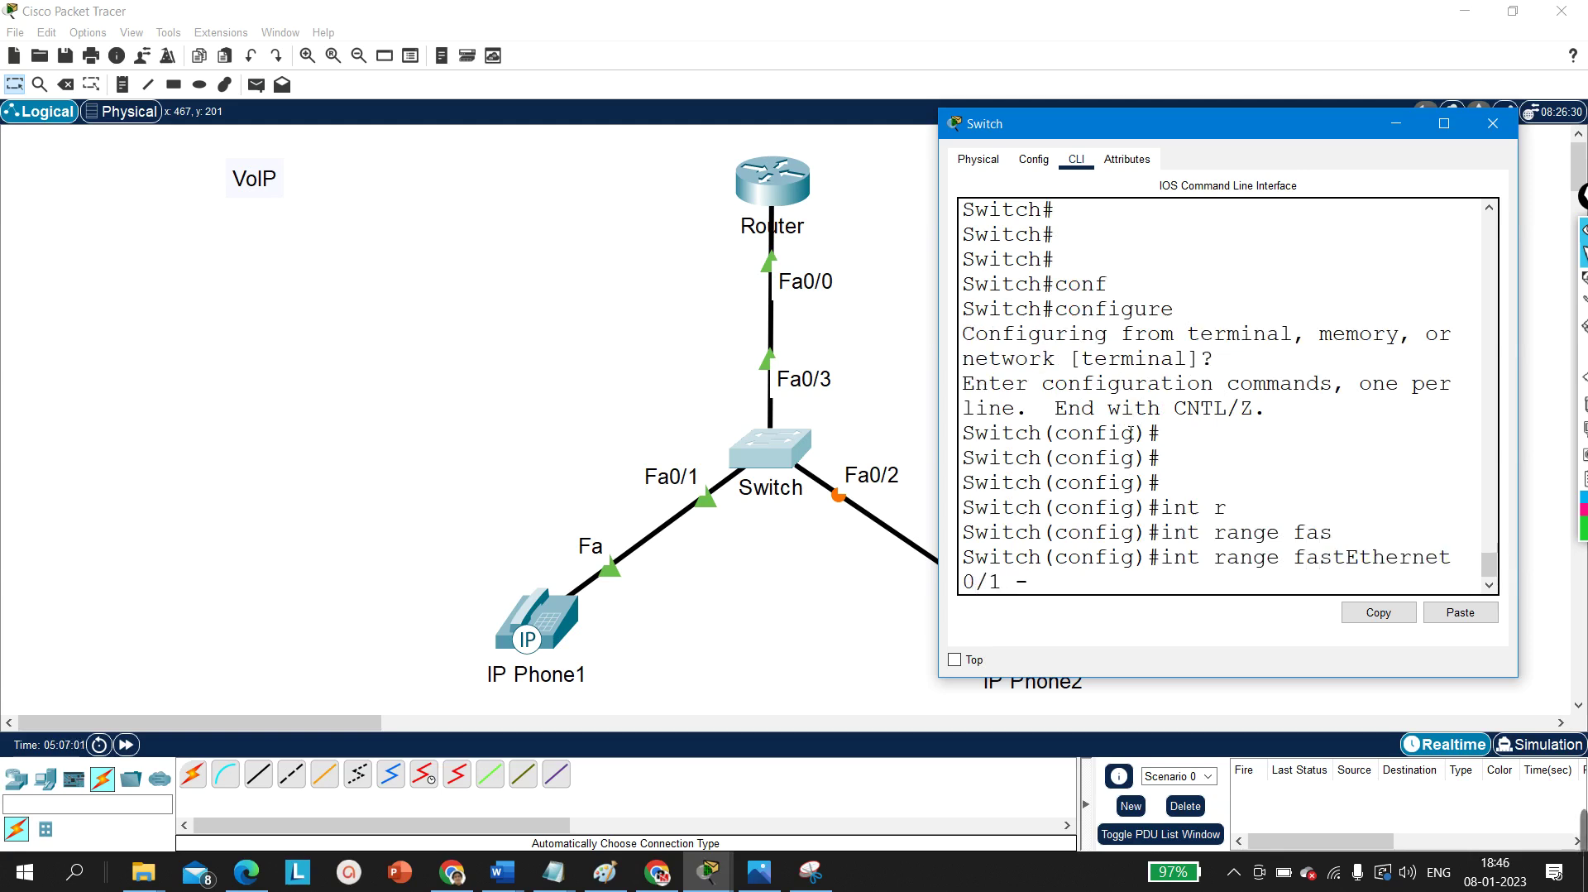
pyautogui.write(' 24')
pyautogui.press('Return')
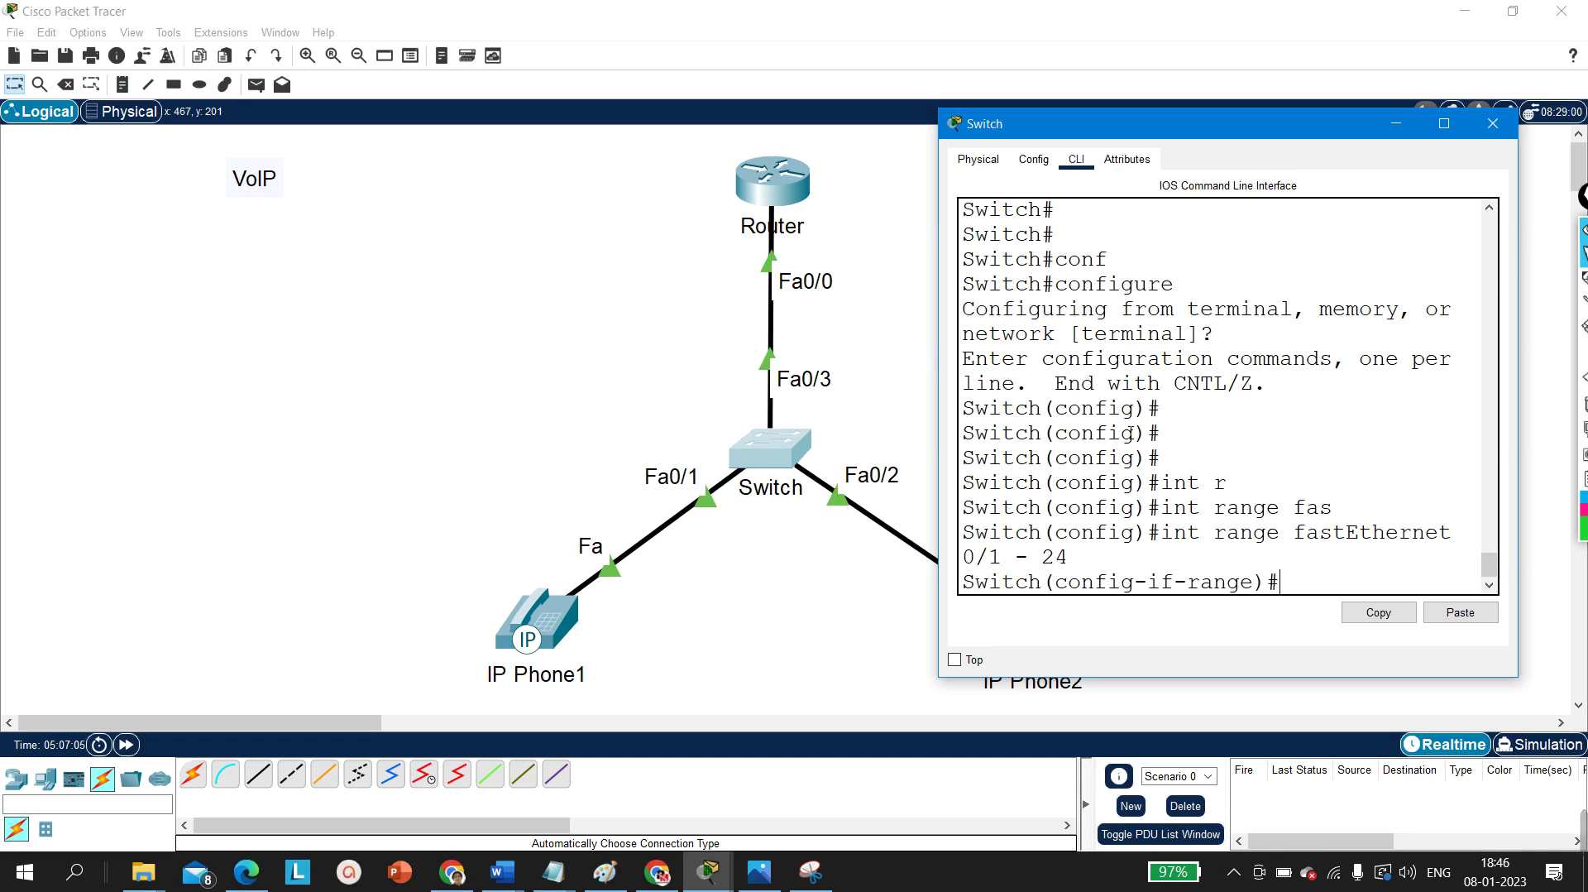
# Step: Set the FastEthernet 0/1 - 24 range to switchport access mode and start another switchport command
pyautogui.press('Return')
pyautogui.write('sw')
pyautogui.press('Tab')
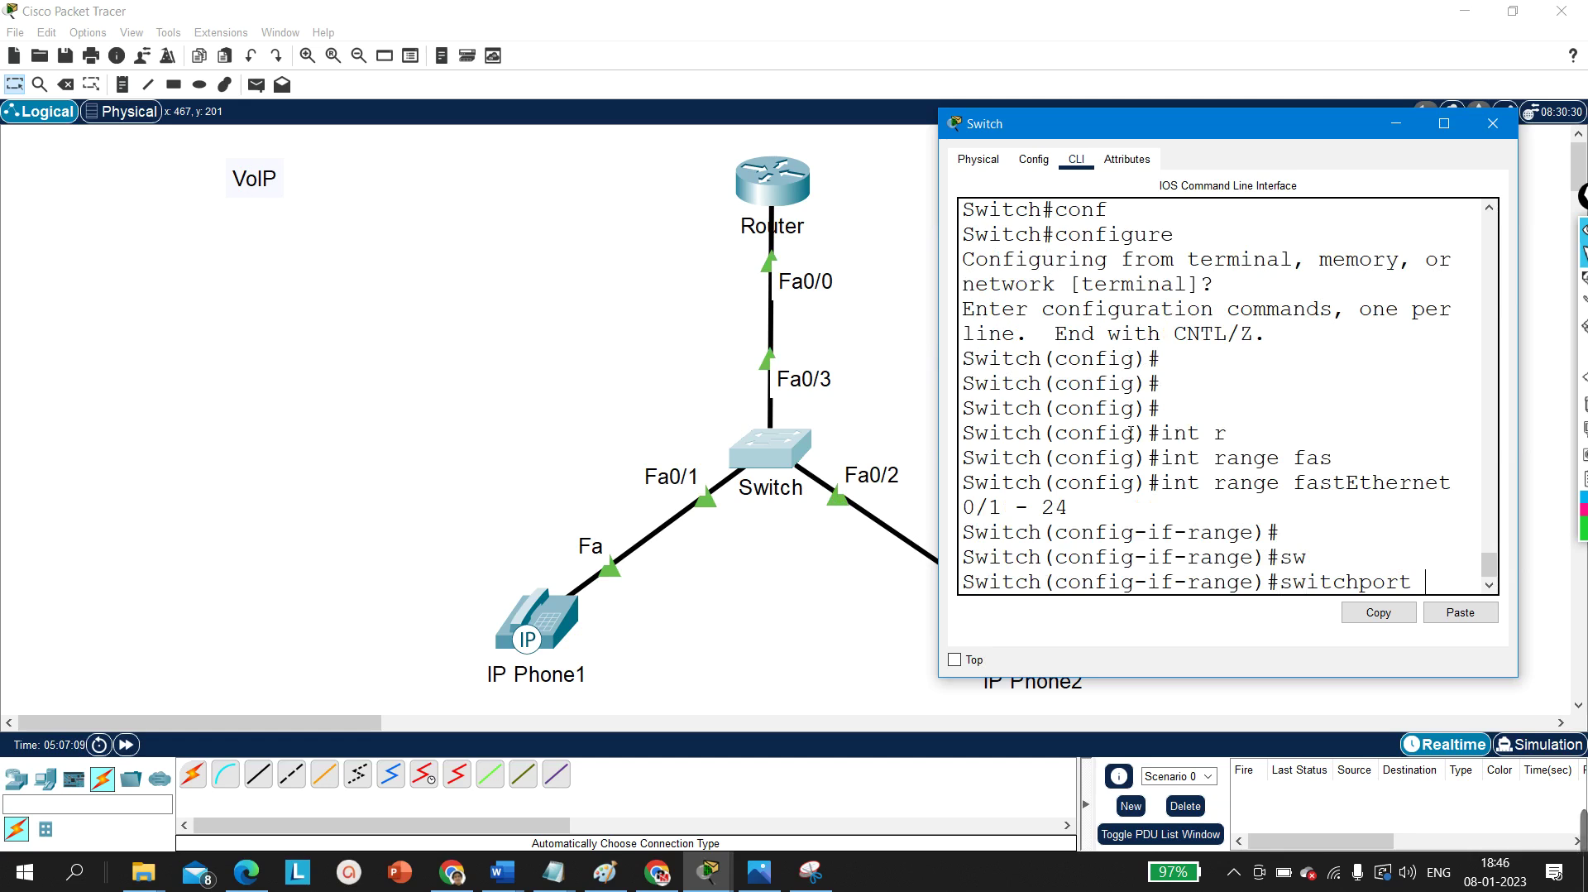
pyautogui.write('mn')
pyautogui.press('Tab')
pyautogui.press('BackSpace')
pyautogui.press('Tab')
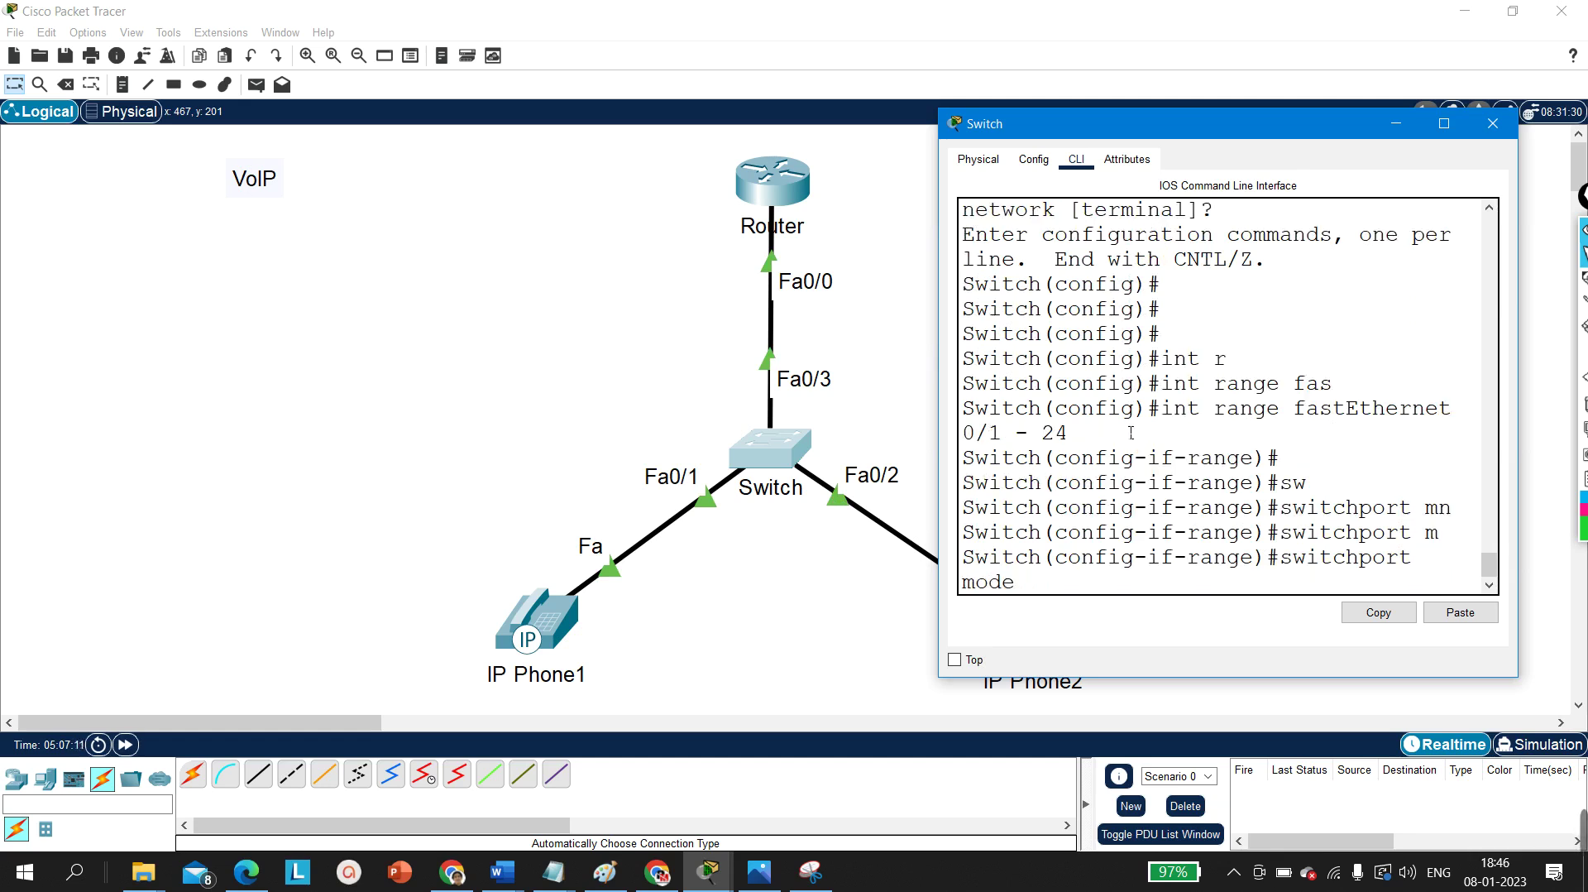
pyautogui.write('ac')
pyautogui.press('Tab')
pyautogui.press('Return')
pyautogui.press('Return')
pyautogui.press('Return')
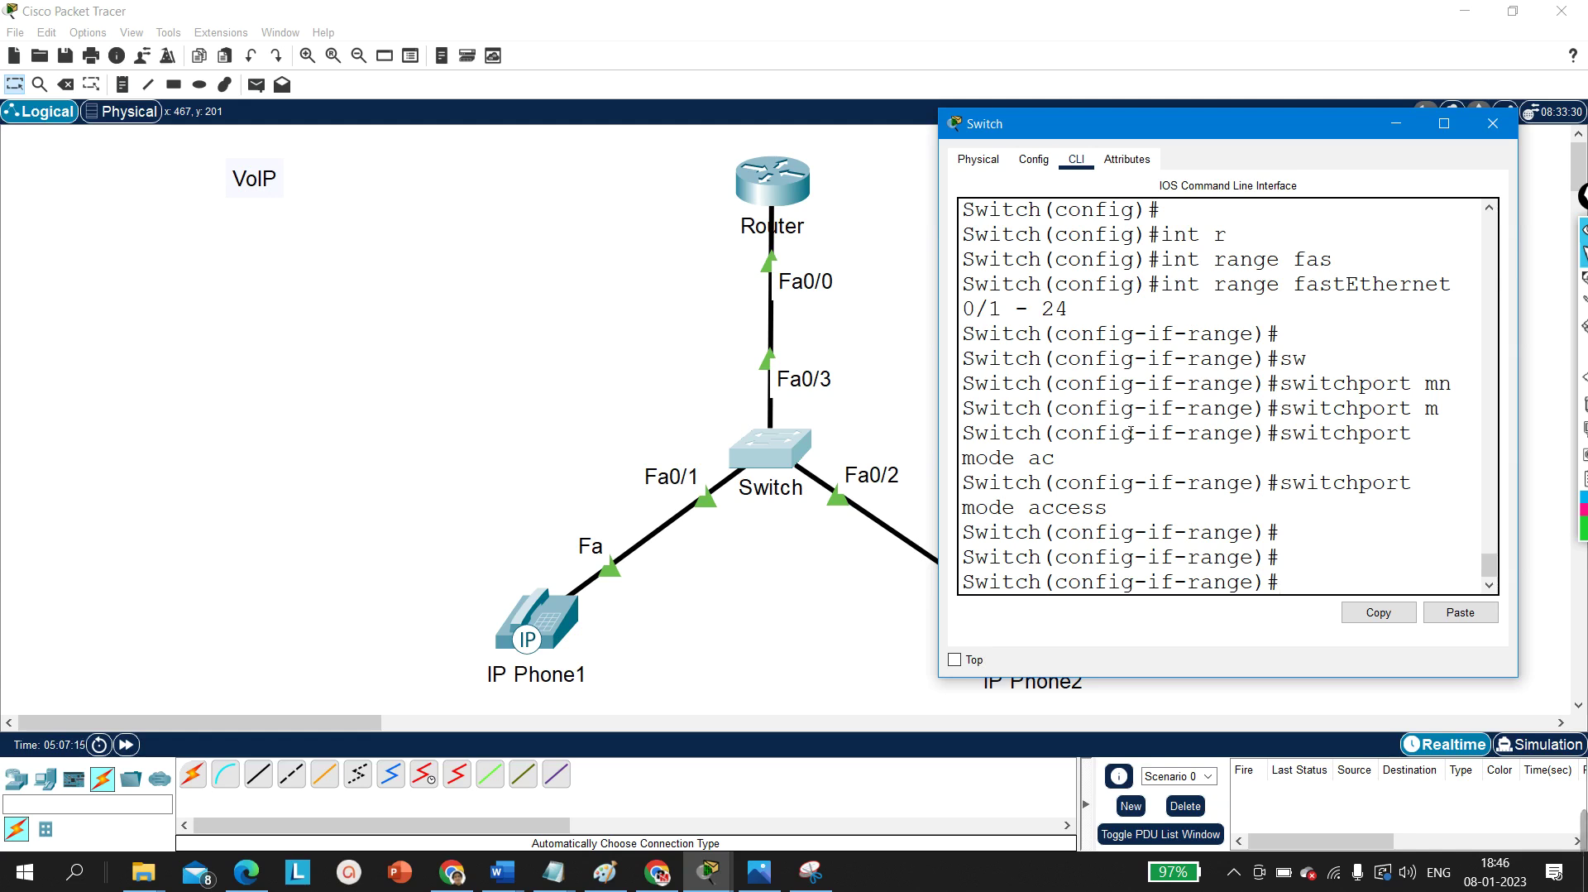
pyautogui.write('sw')
pyautogui.press('Tab')
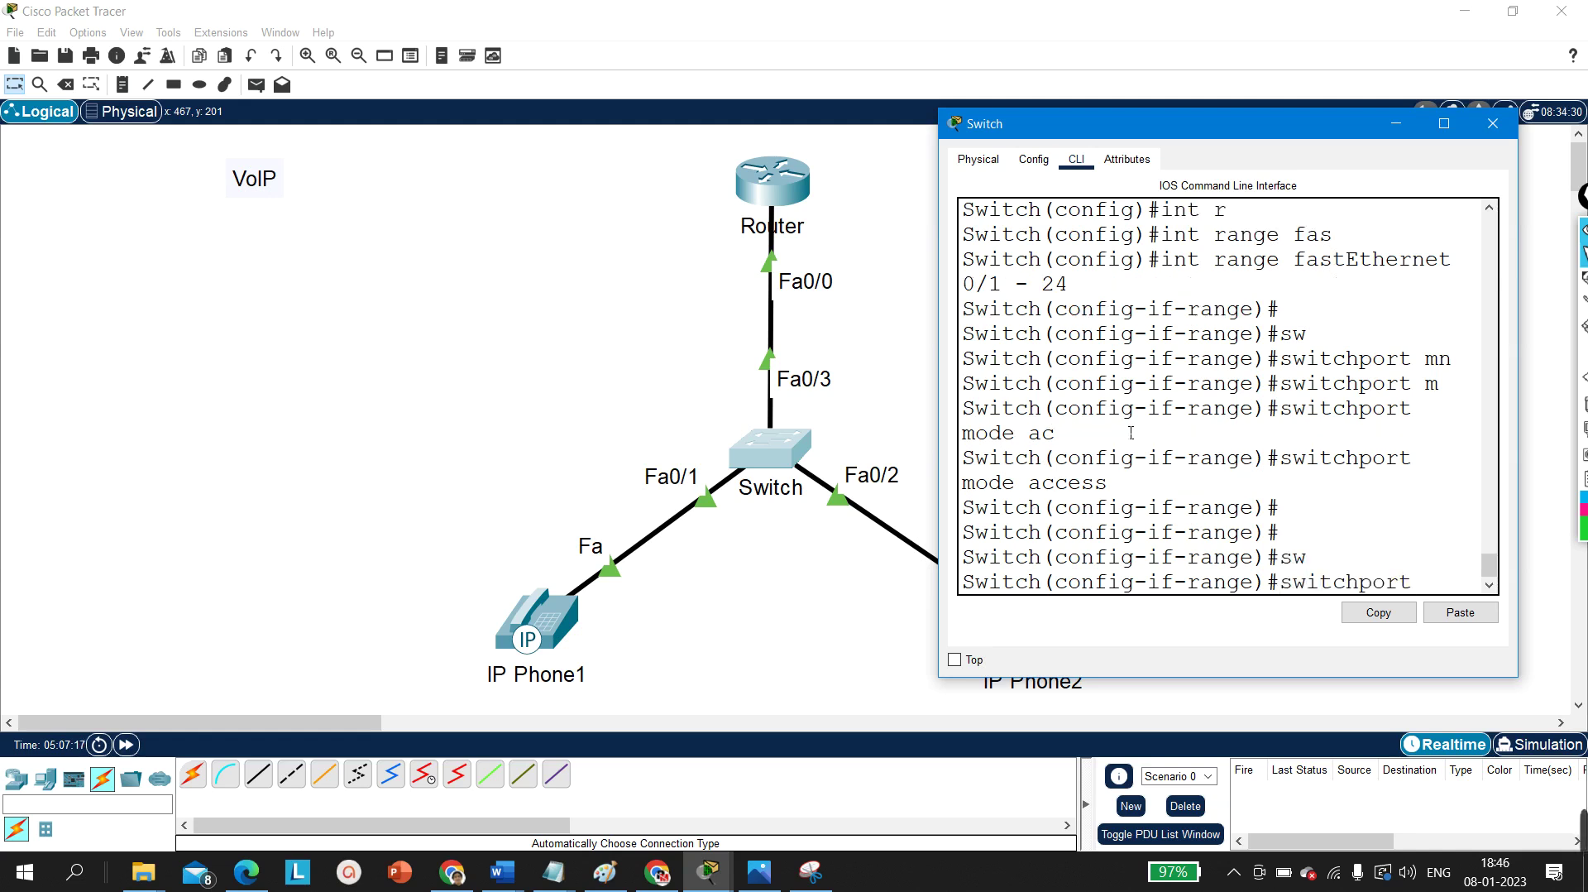
pyautogui.write('ac')
pyautogui.press('Tab')
pyautogui.write('v')
pyautogui.press('Tab')
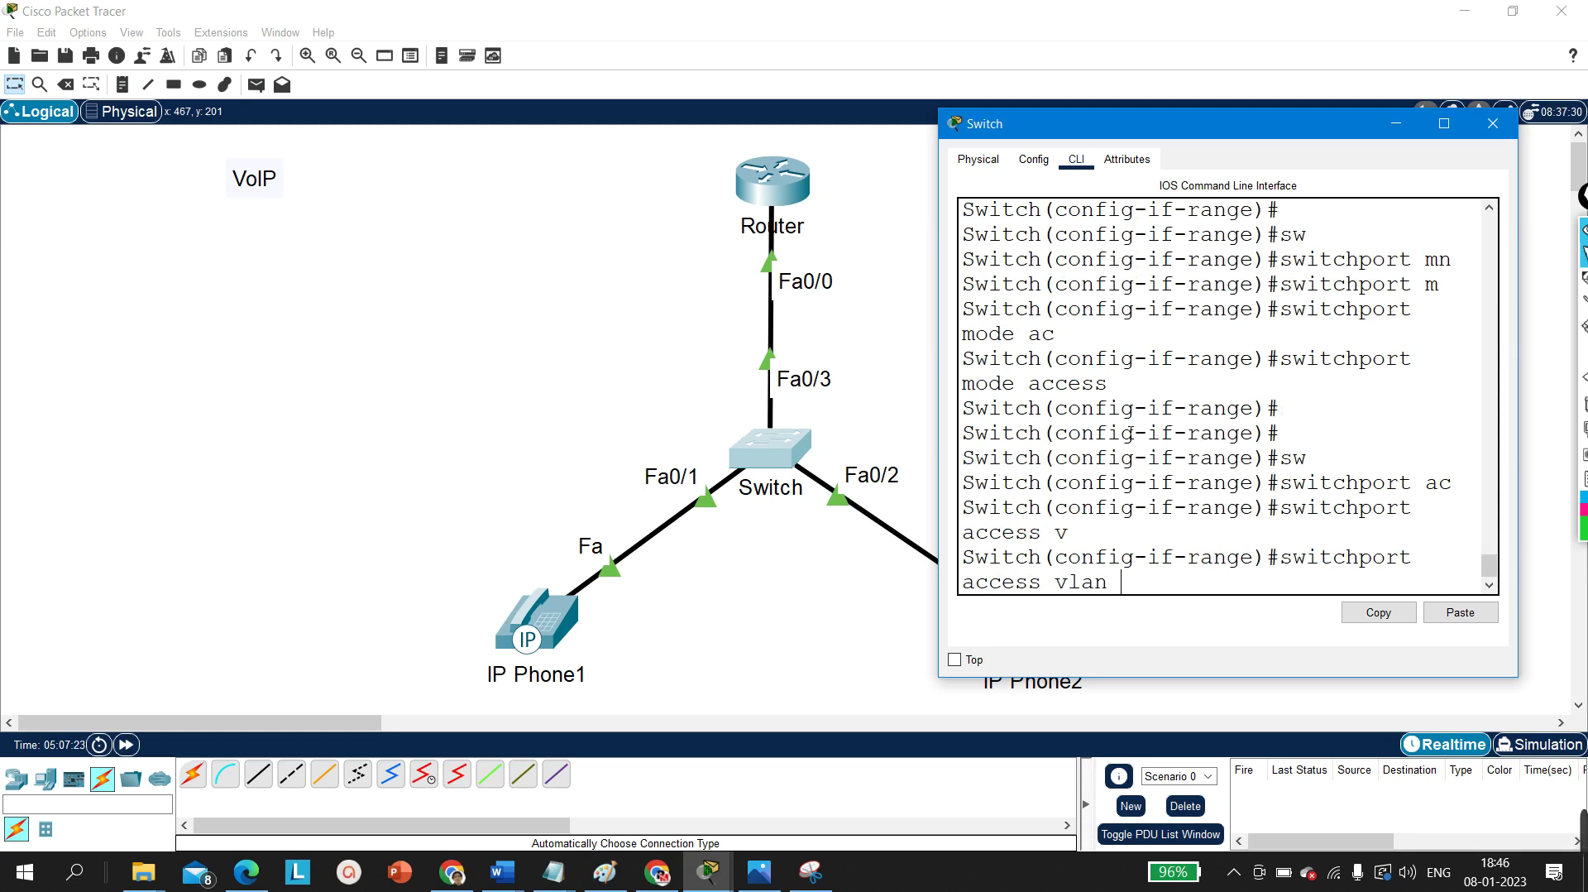
pyautogui.press('BackSpace')
pyautogui.press('BackSpace')
pyautogui.press('BackSpace')
pyautogui.press('BackSpace')
pyautogui.press('BackSpace')
pyautogui.press('BackSpace')
pyautogui.press('BackSpace')
pyautogui.press('BackSpace')
pyautogui.press('BackSpace')
pyautogui.press('BackSpace')
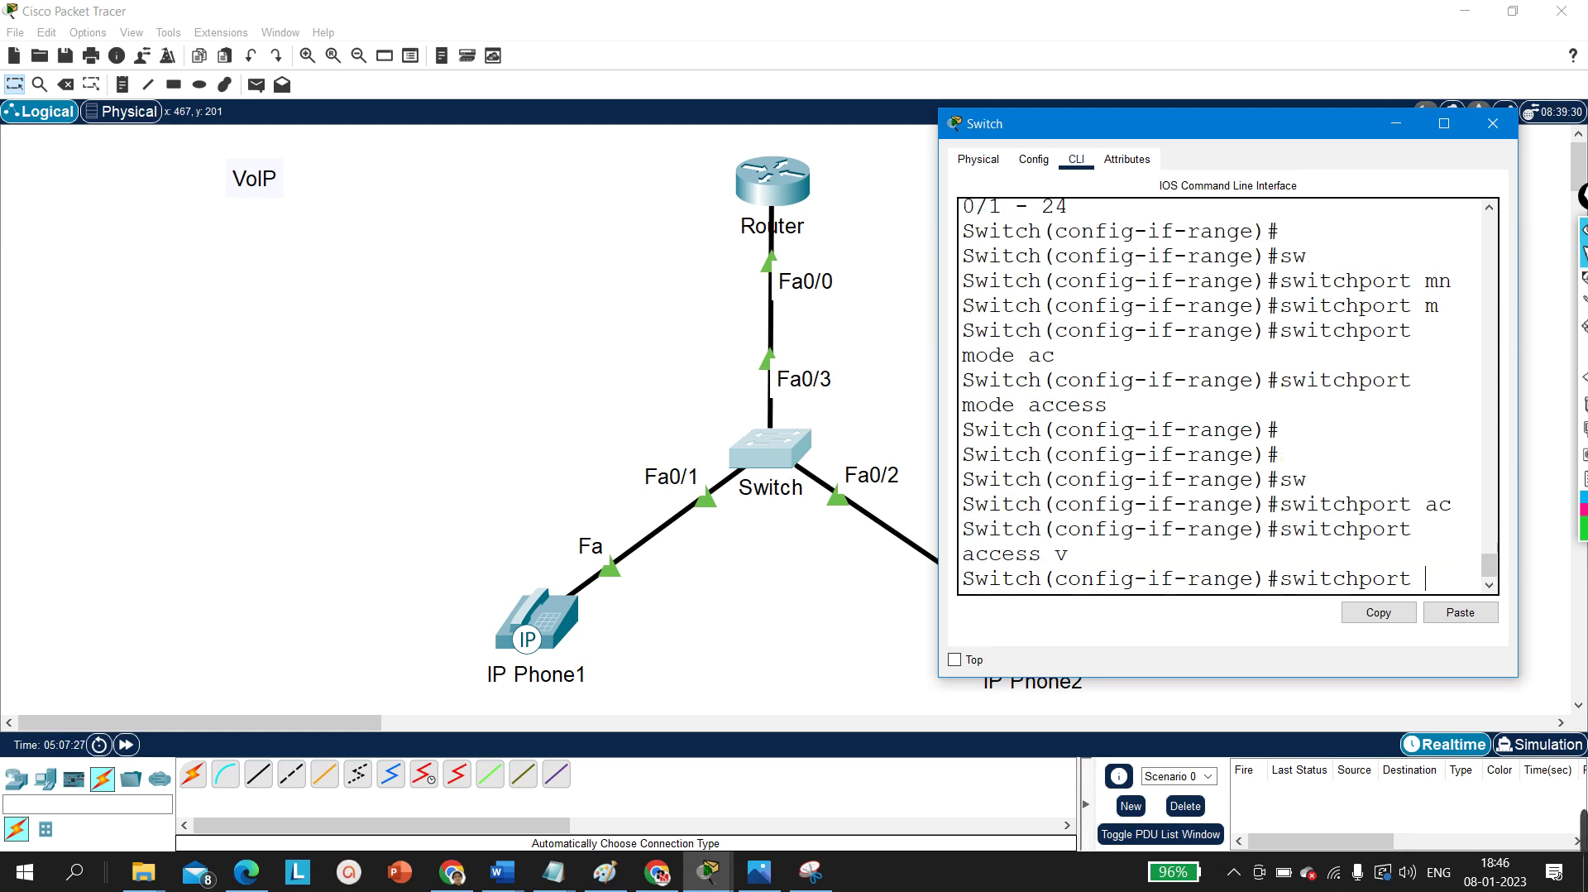
# Step: Complete the switchport command to set voice VLAN 1 on the FastEthernet 0/1 - 24 range
pyautogui.write('vo')
pyautogui.press('Tab')
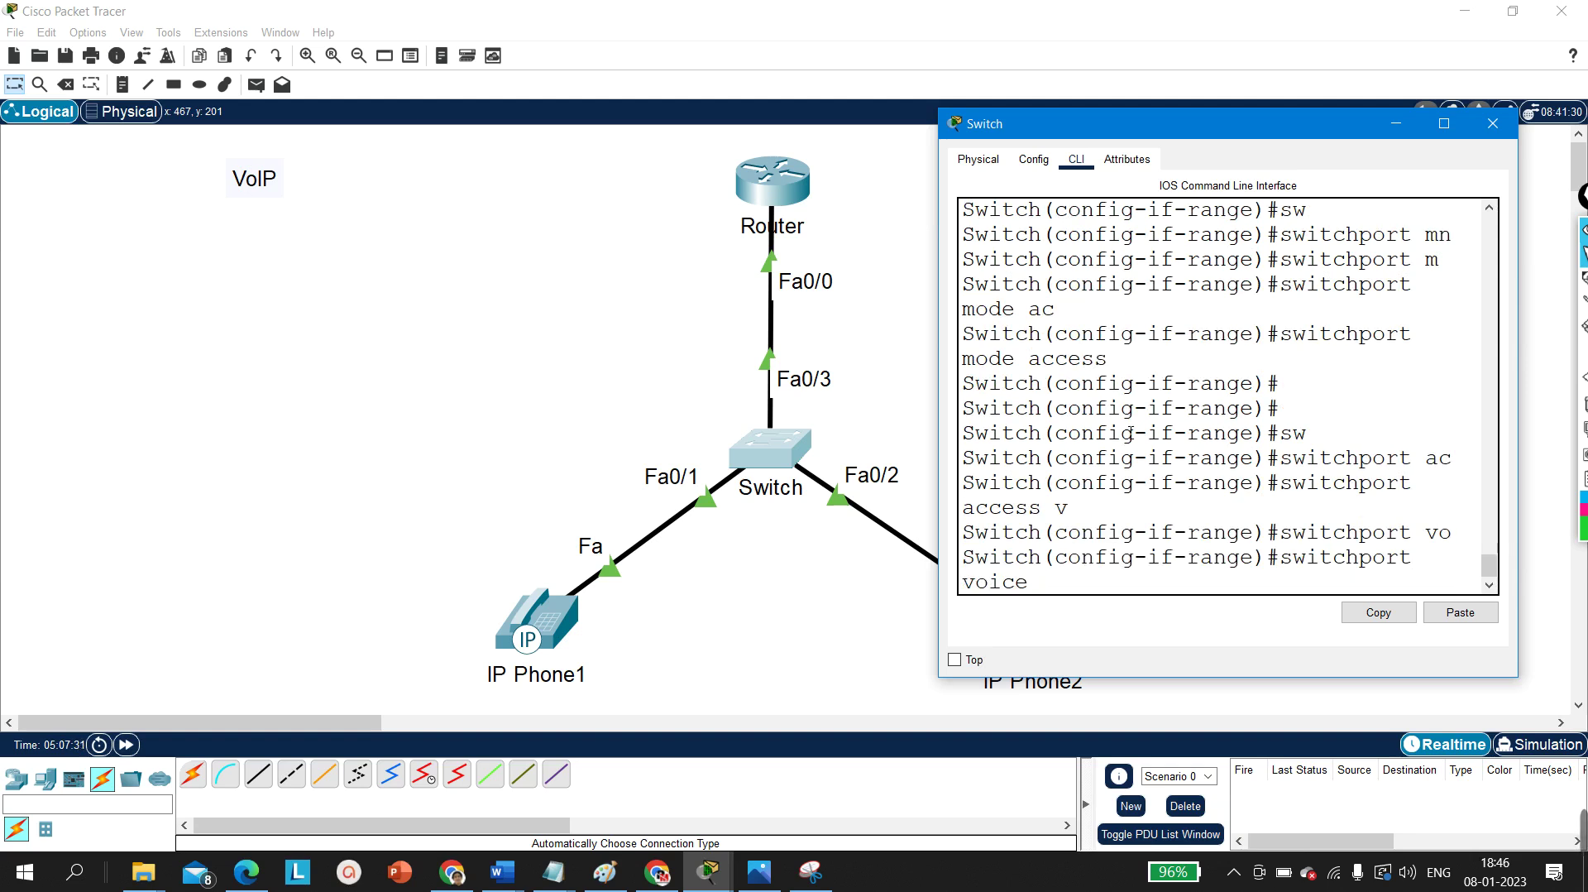
pyautogui.write('?vl')
pyautogui.press('Tab')
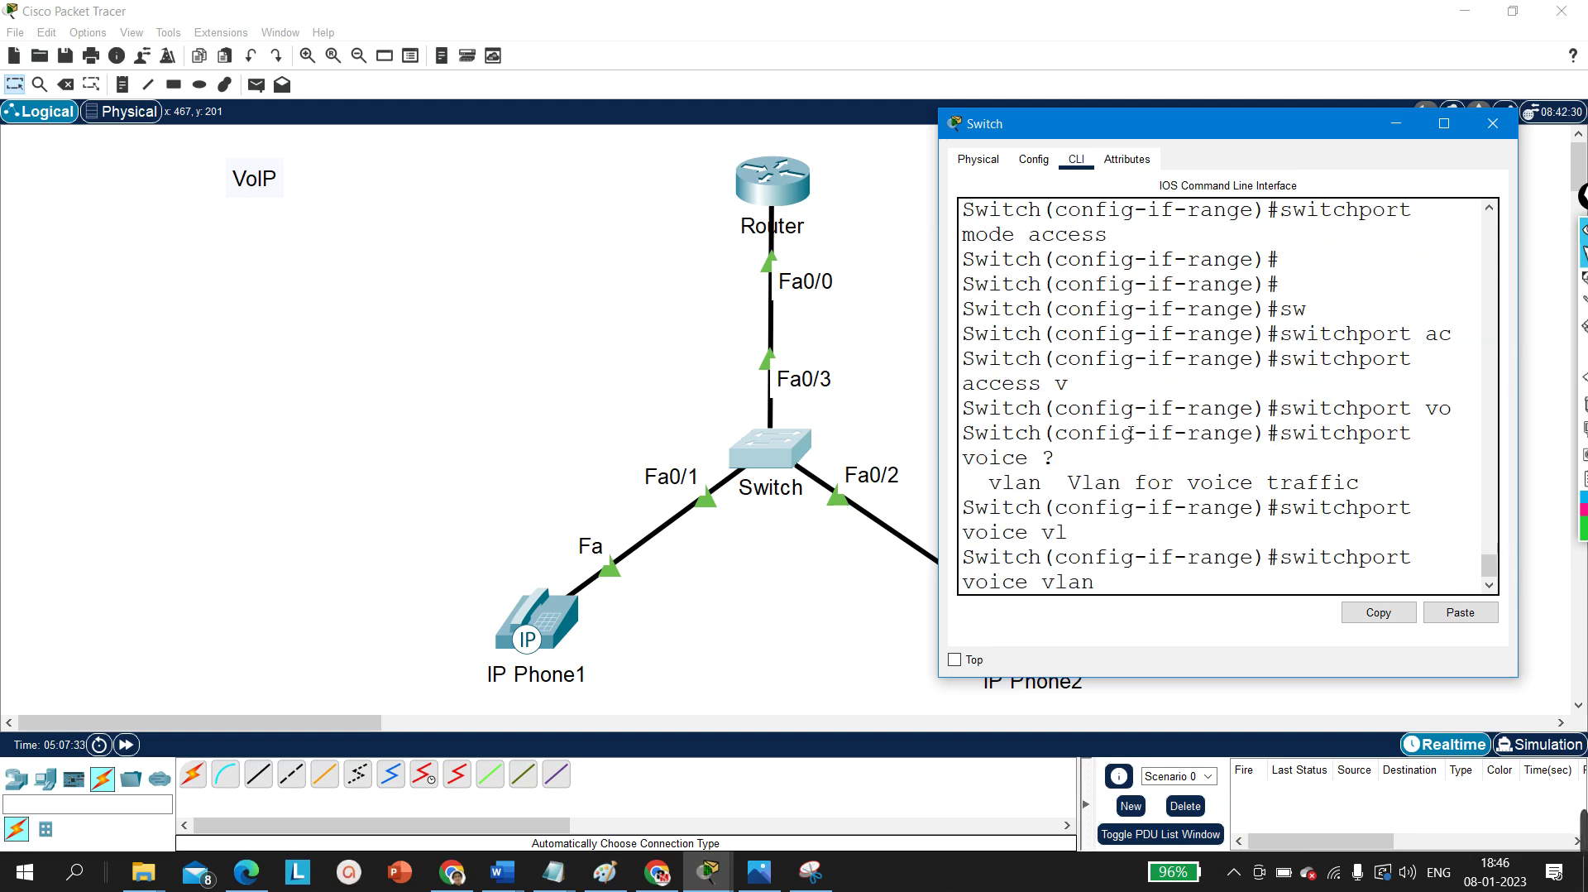
pyautogui.write('1')
pyautogui.press('Return')
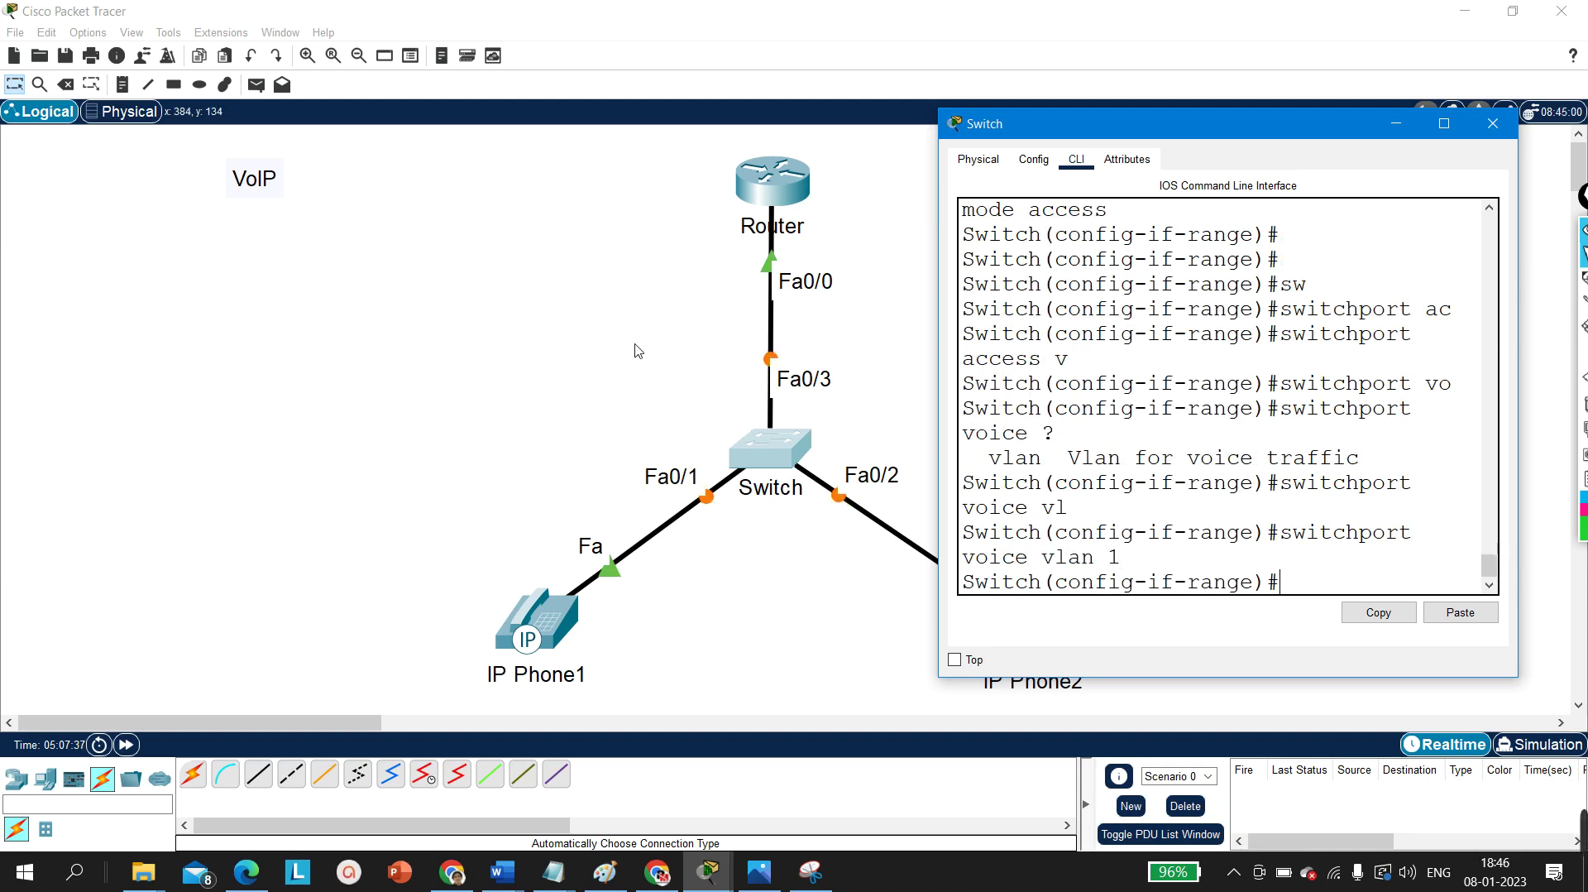
pyautogui.moveTo(603, 330); pyautogui.dragTo(929, 548)
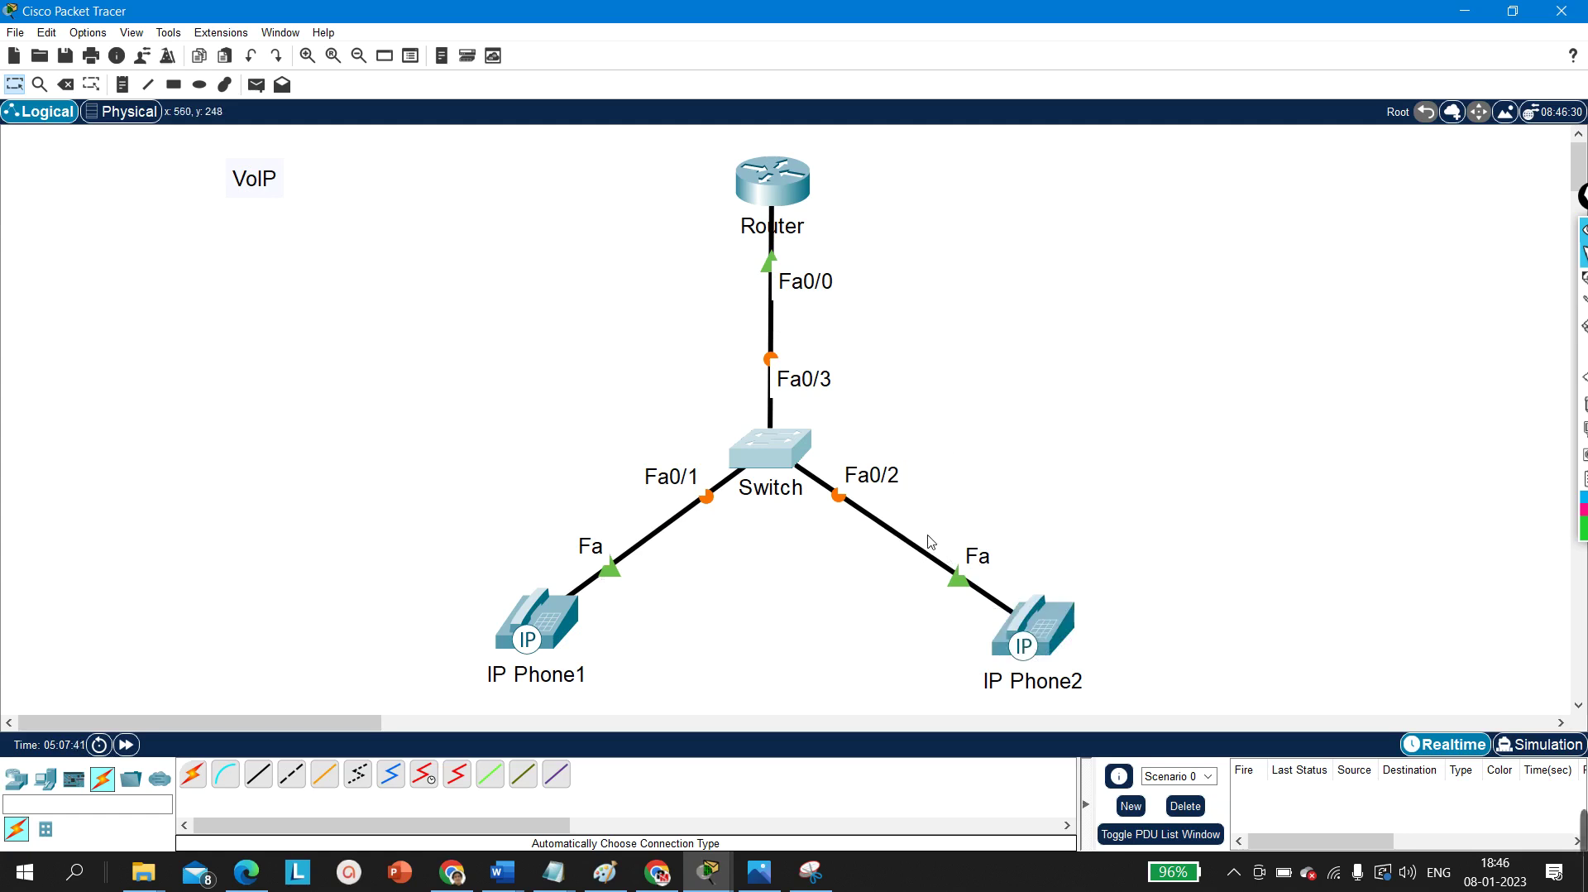
pyautogui.moveTo(611, 331); pyautogui.dragTo(922, 525)
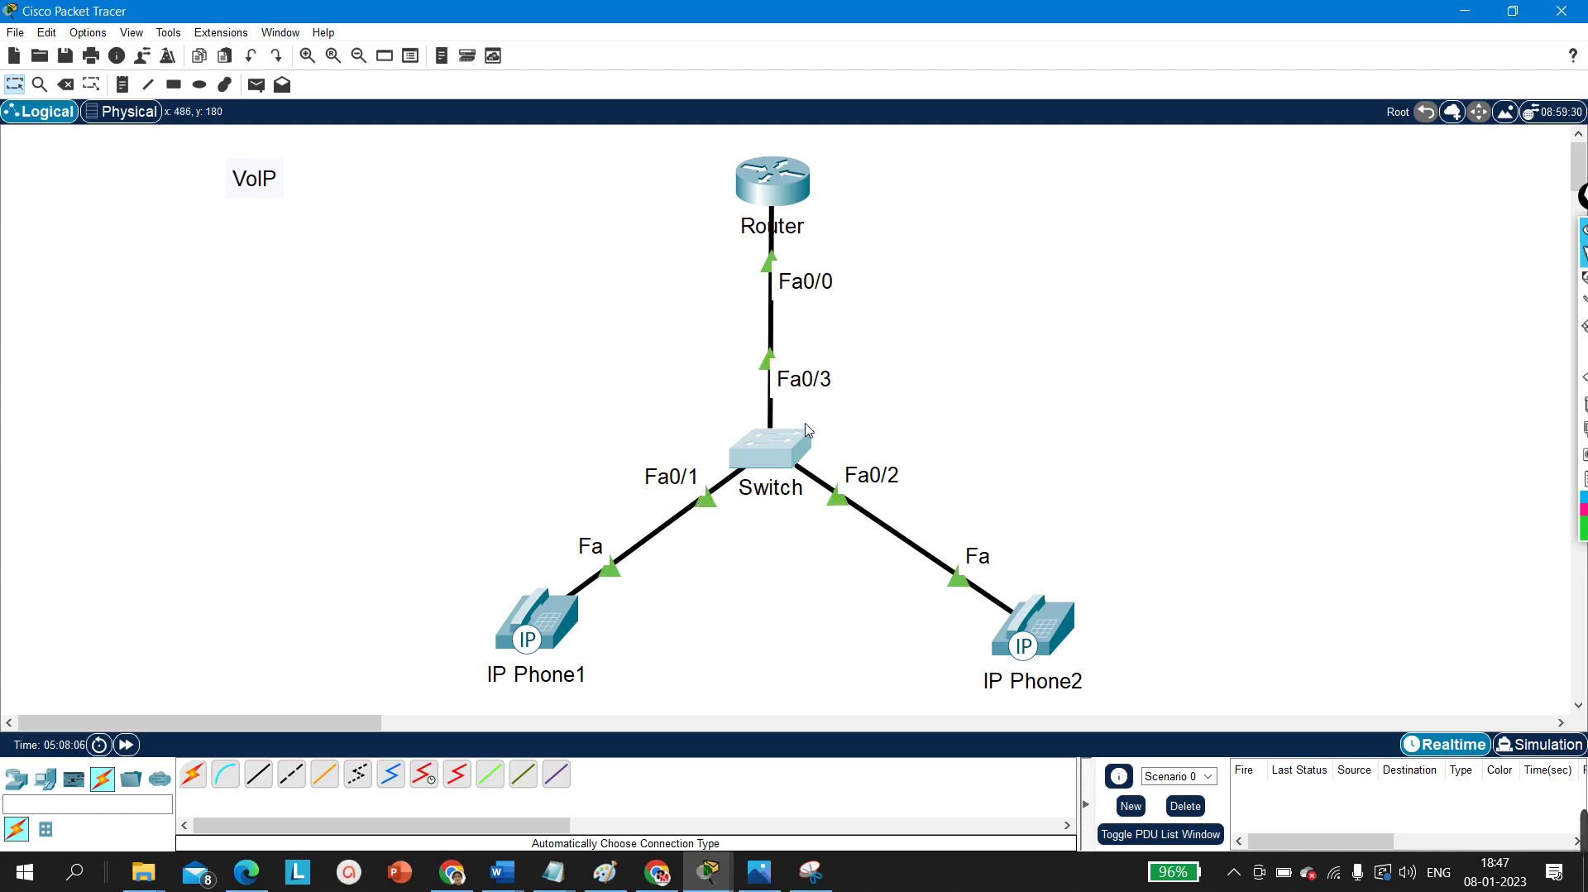
# Step: Open the Router's command line at full size and run show ip dhcp binding
pyautogui.click(773, 175)
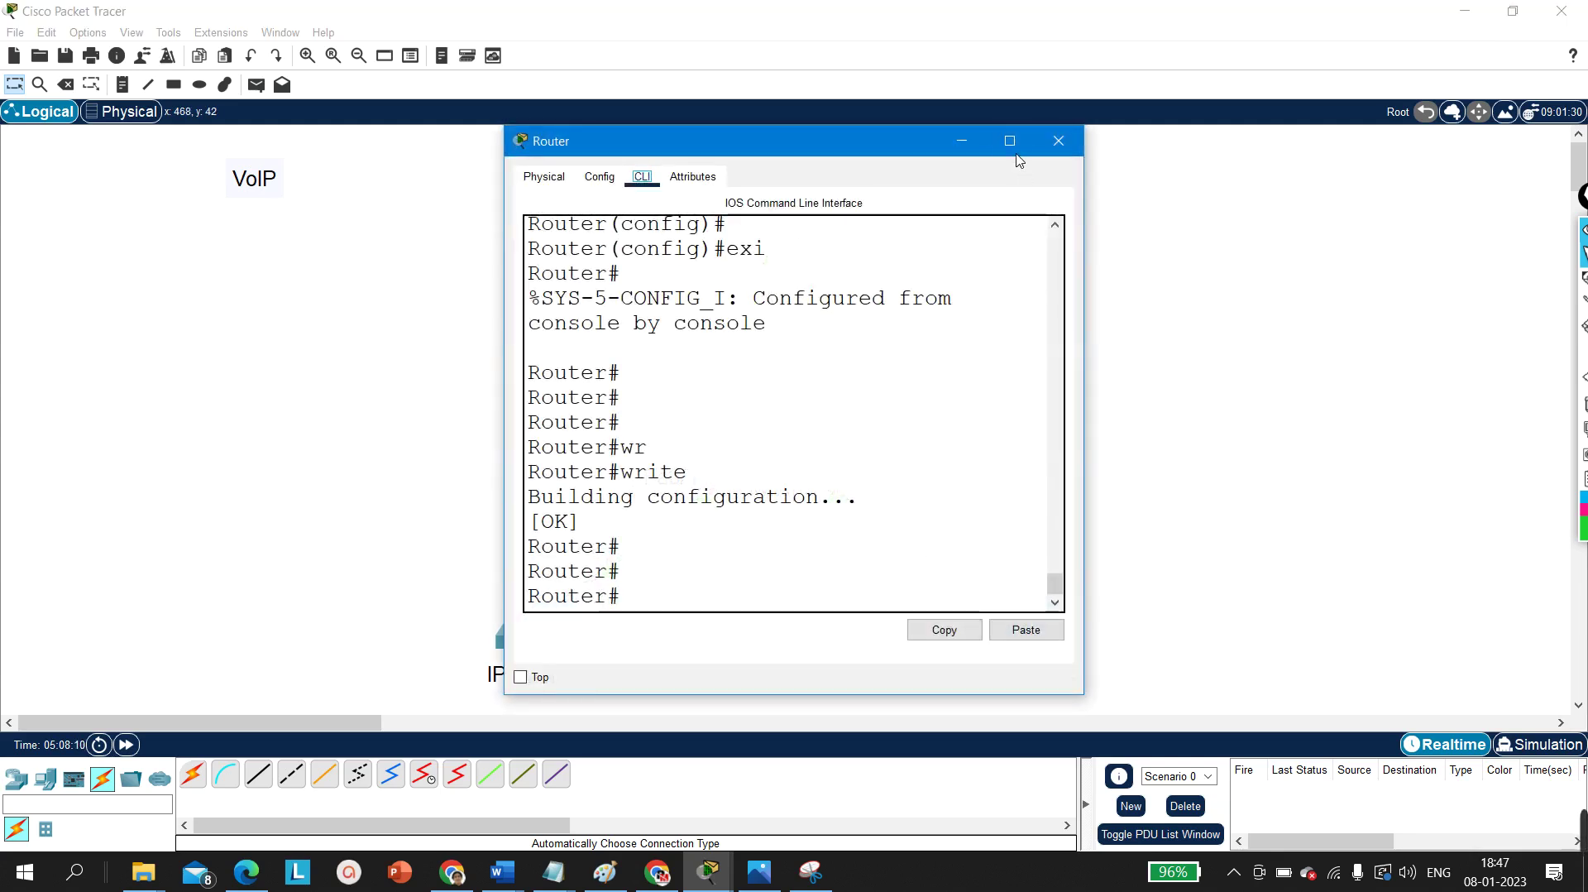
pyautogui.click(1012, 139)
pyautogui.press('Return')
pyautogui.press('Return')
pyautogui.press('Return')
pyautogui.press('Return')
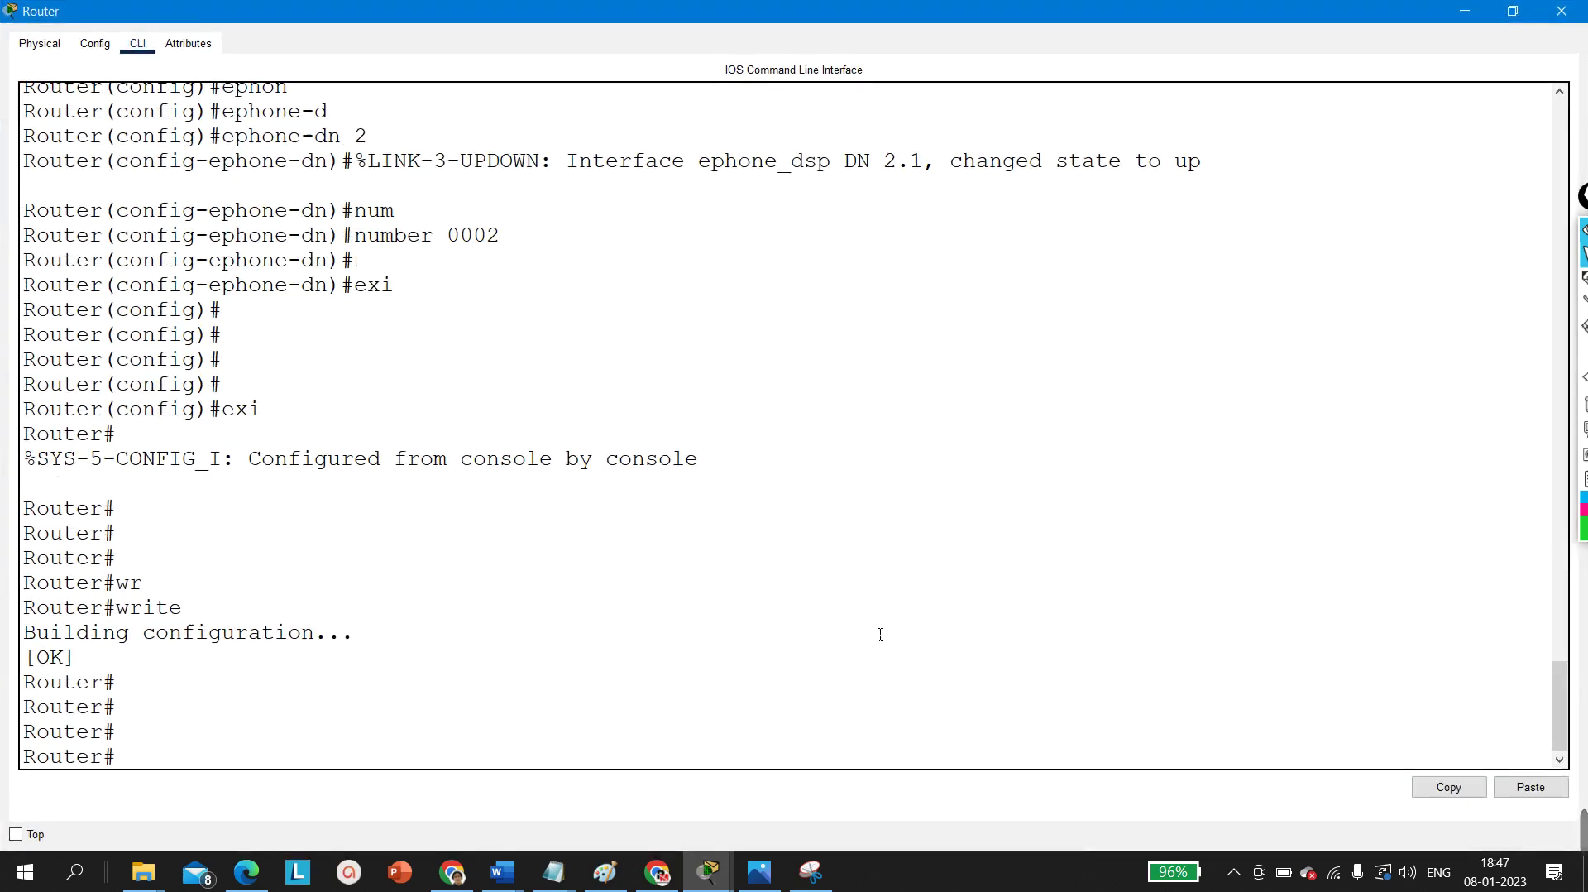
pyautogui.write('sh')
pyautogui.press('Tab')
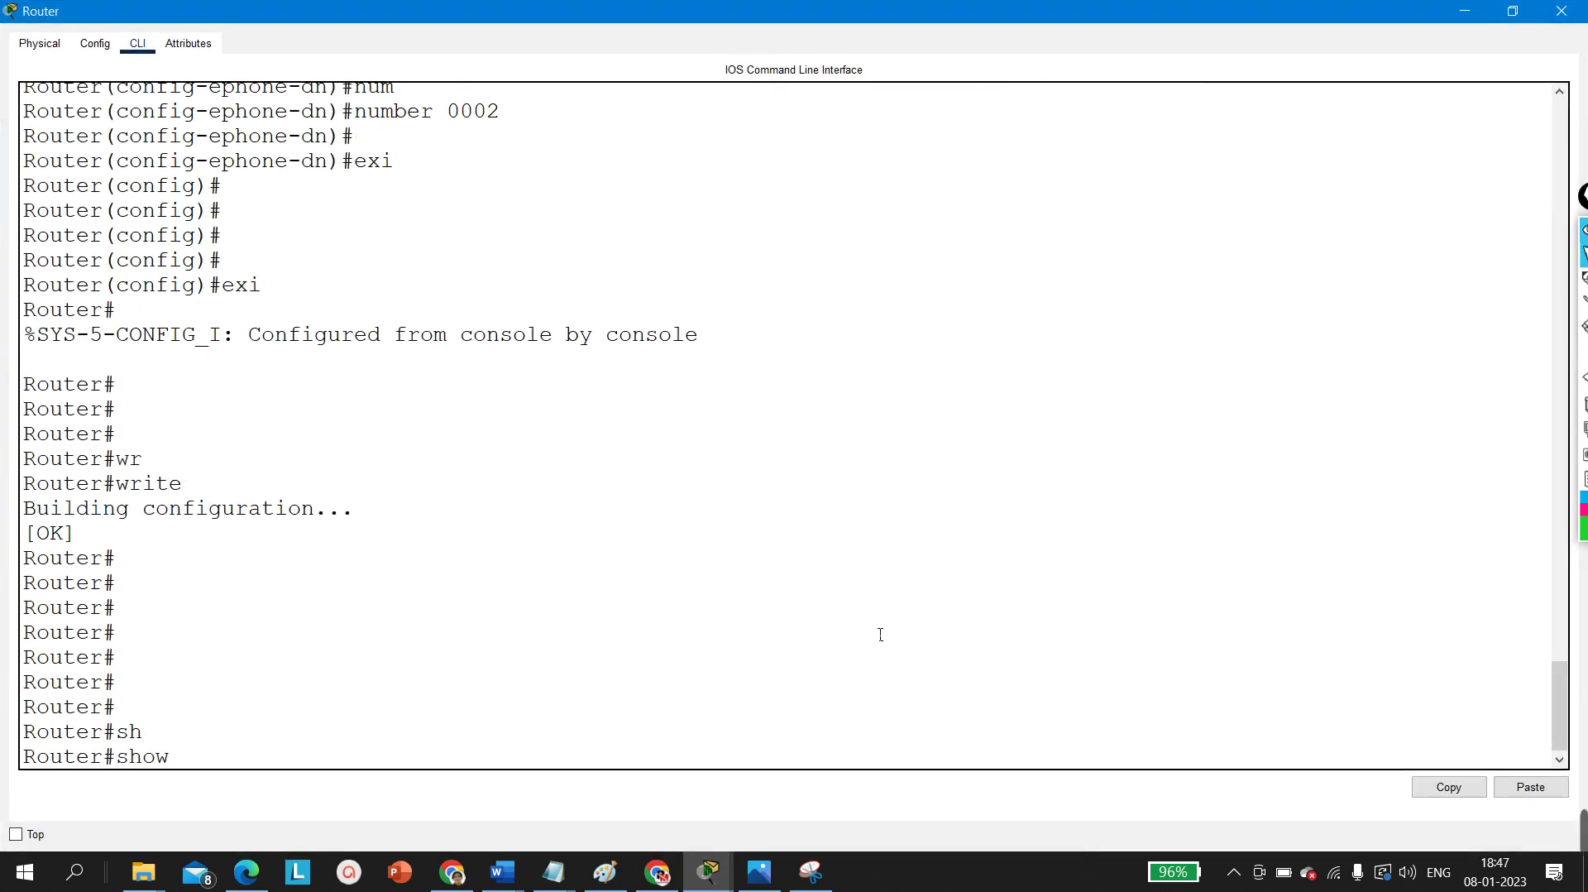
pyautogui.write('ip dh')
pyautogui.press('Tab')
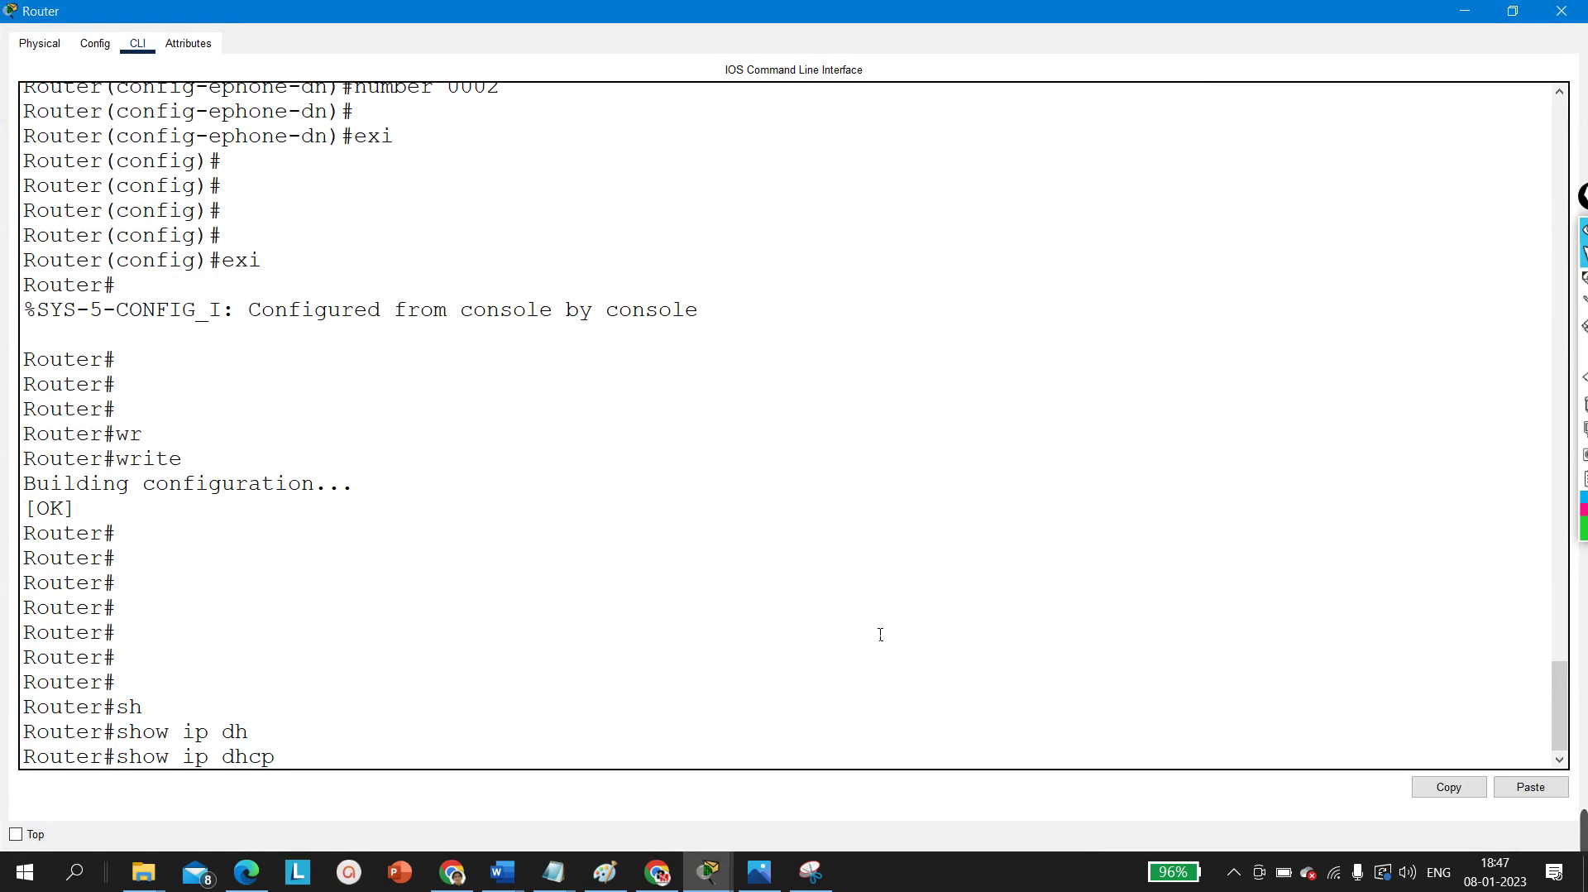
pyautogui.write('bi')
pyautogui.press('Tab')
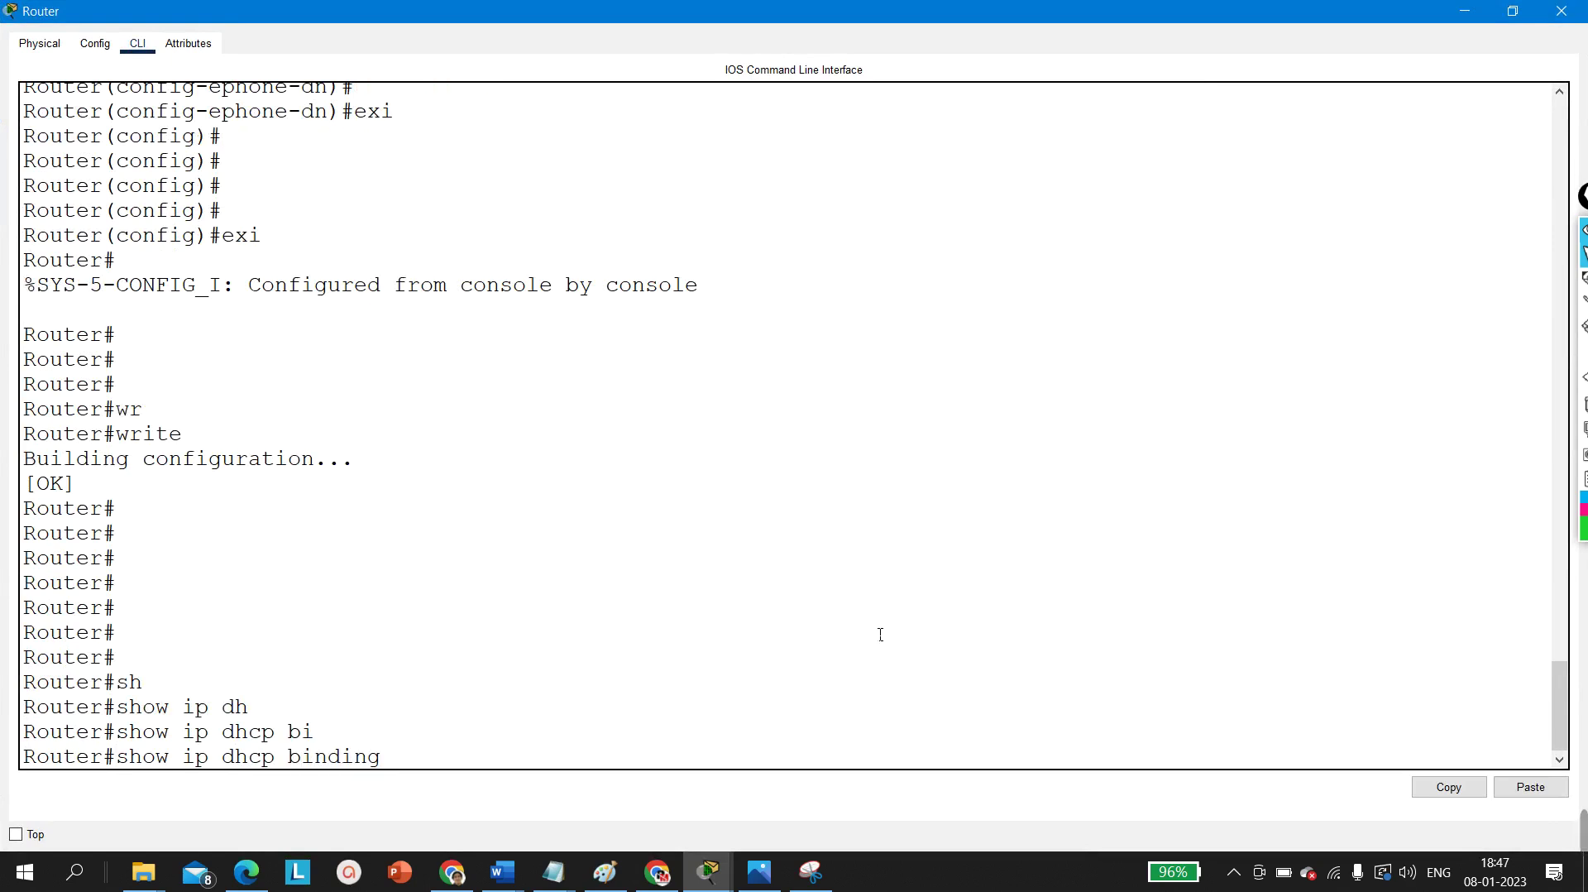
pyautogui.press('Return')
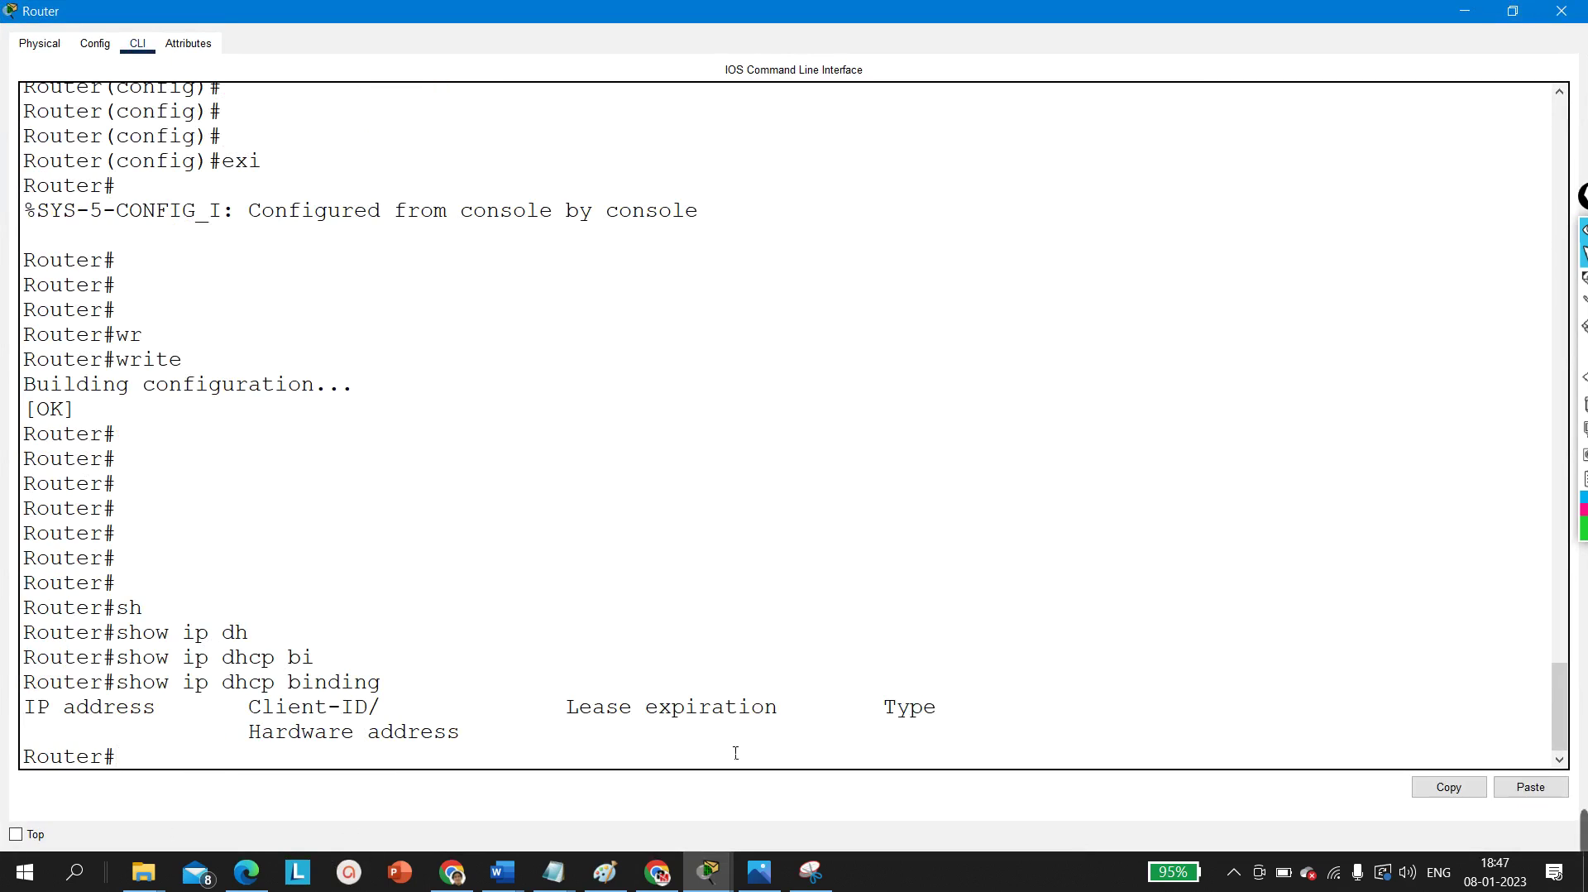
# Step: Return to the topology and examine the address and line number details of IP Phone1 and IP Phone2
pyautogui.click(1464, 12)
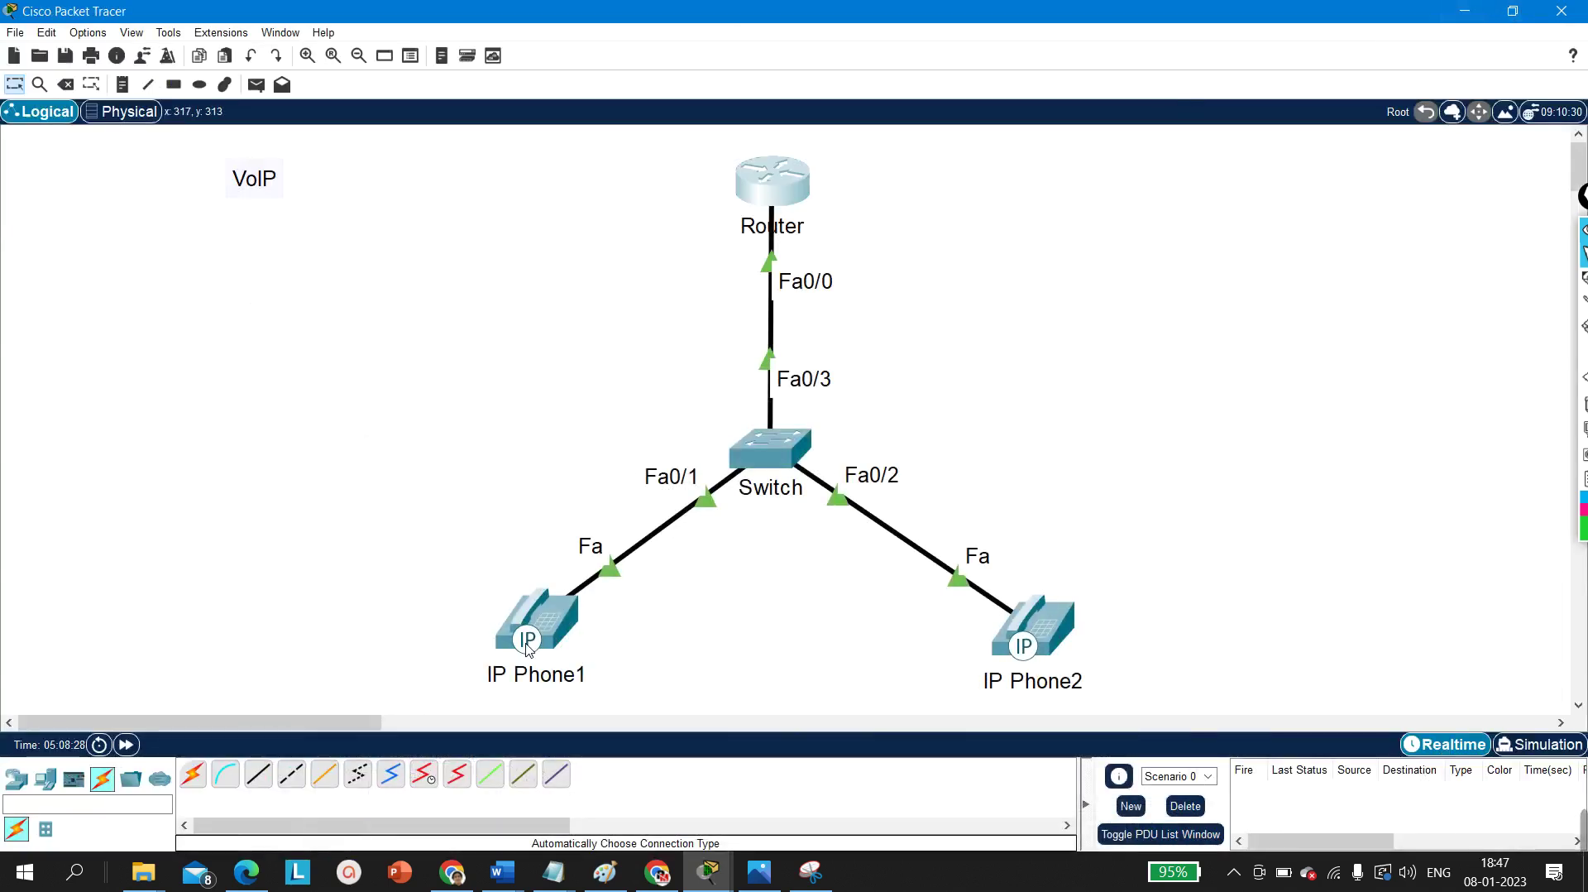
pyautogui.moveTo(526, 648)
pyautogui.moveTo(1026, 645)
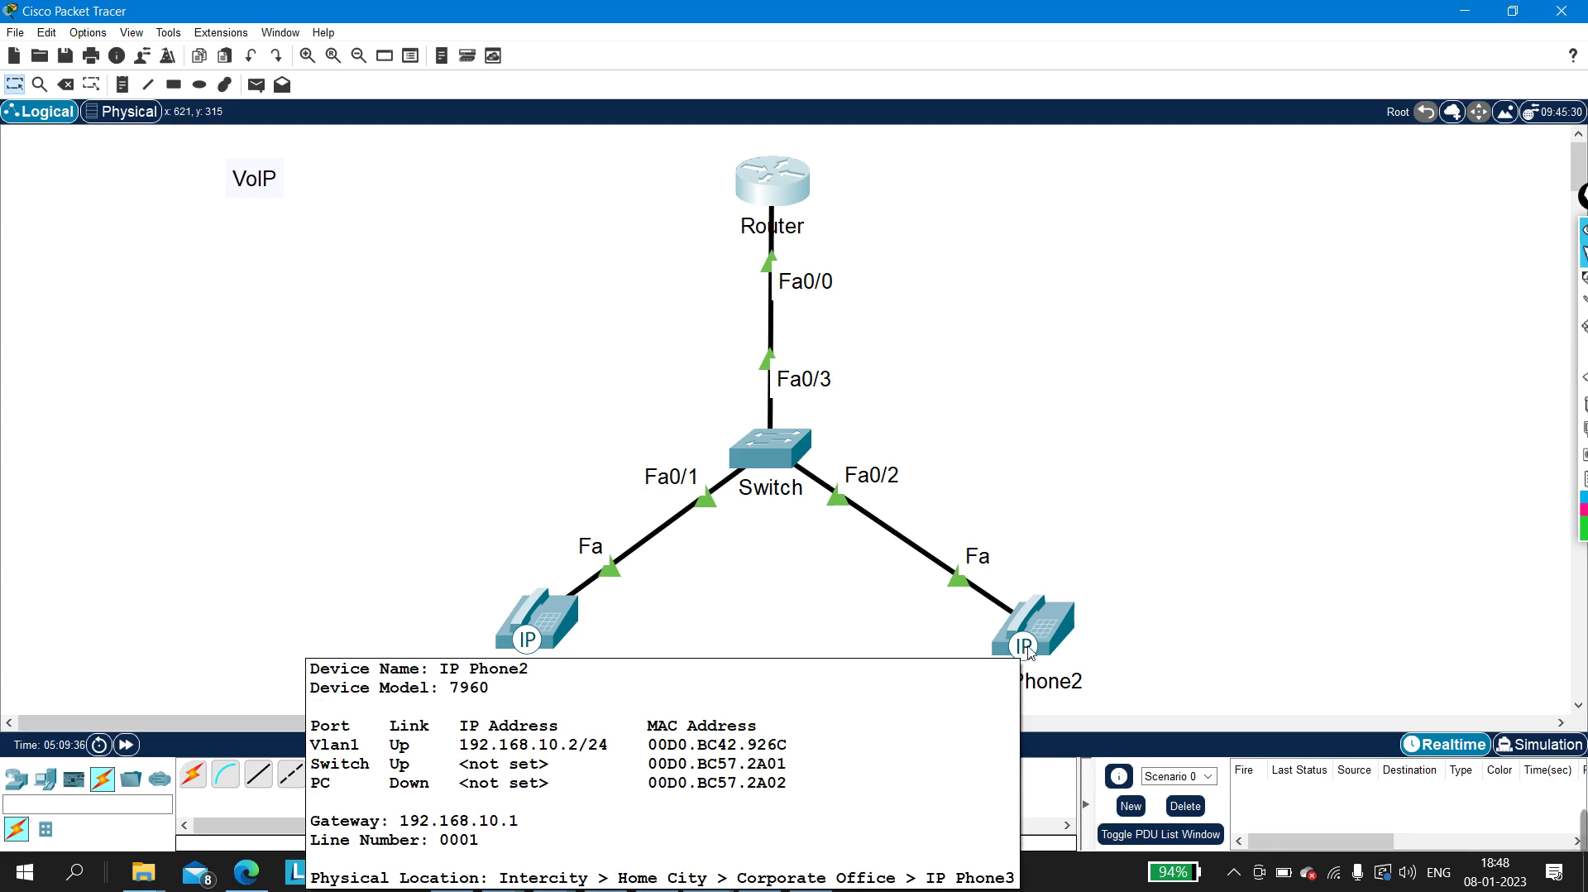
# Step: Run show ip dhcp binding again on the Router, examine each lease entry, and return to the topology
pyautogui.click(799, 187)
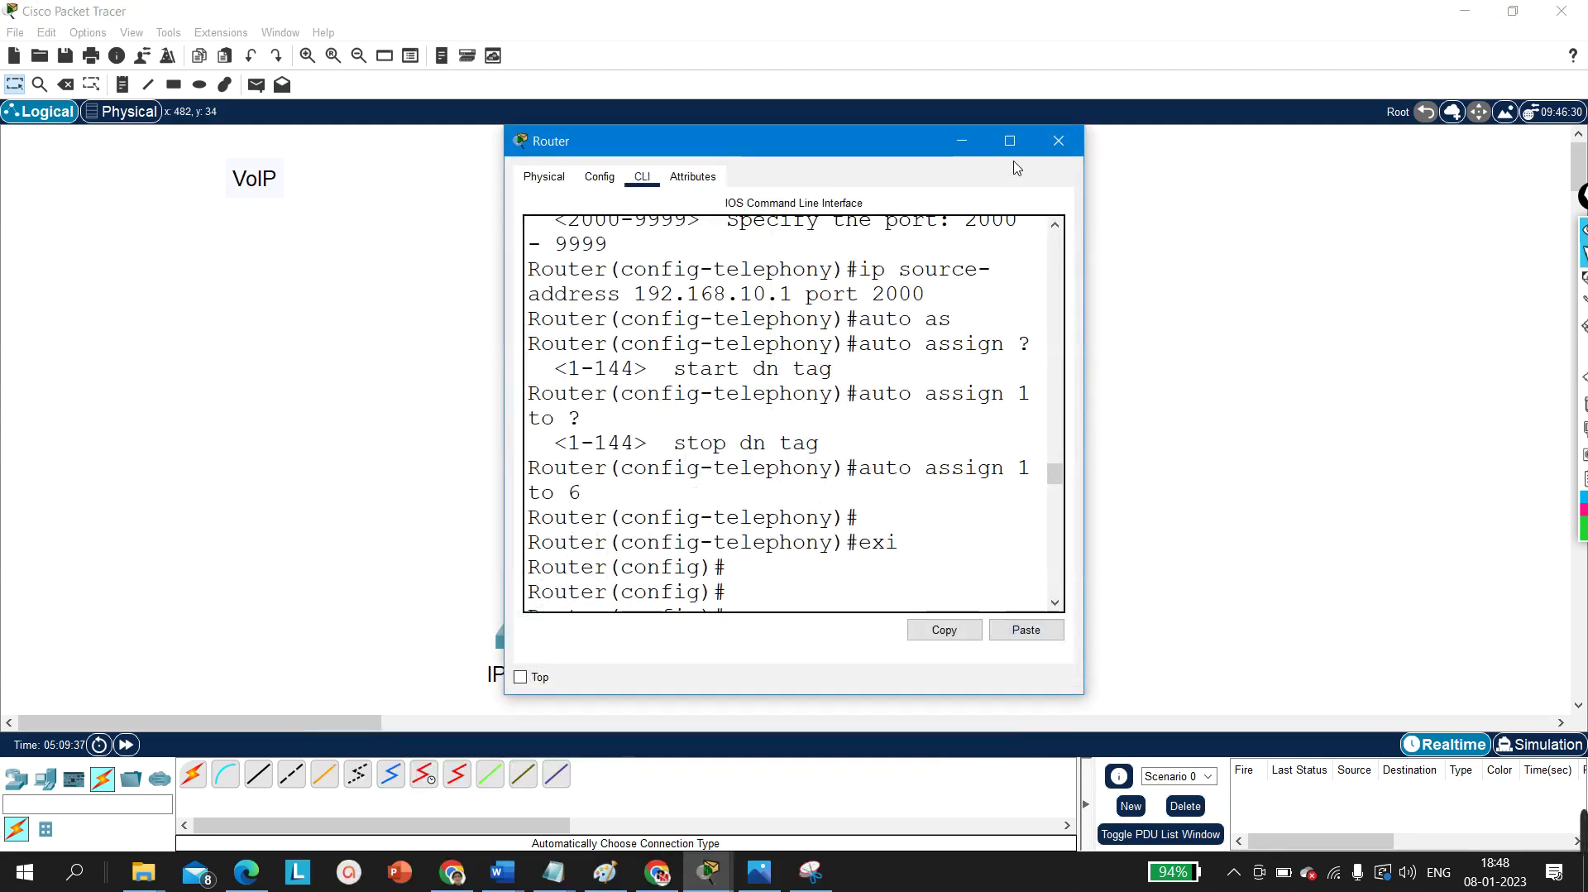
pyautogui.click(1011, 141)
pyautogui.press('Return')
pyautogui.press('Return')
pyautogui.press('Return')
pyautogui.press('Return')
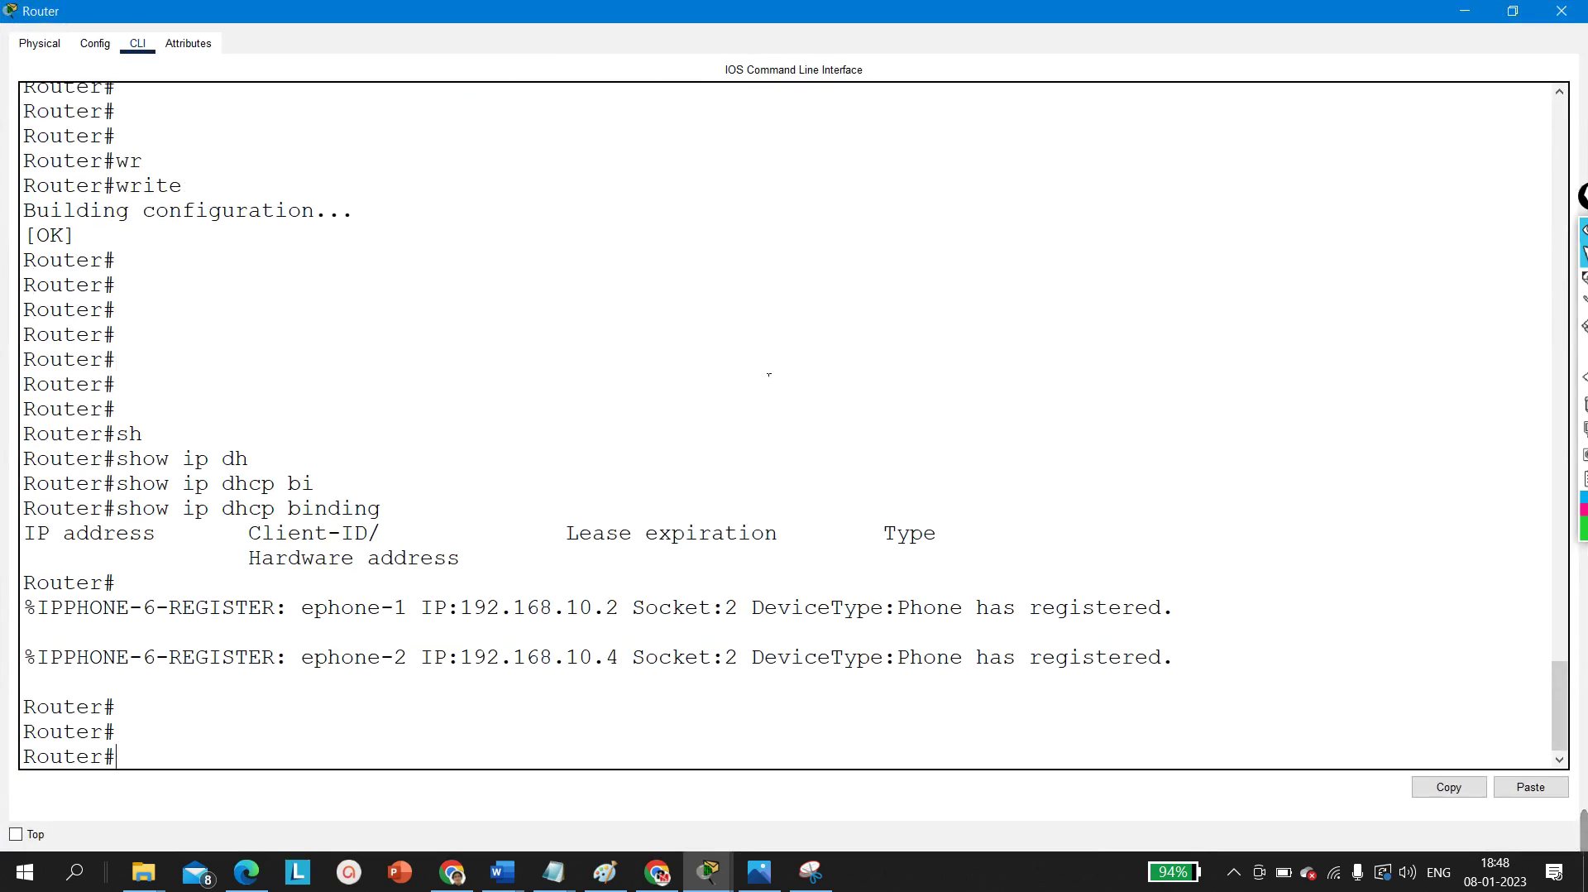
pyautogui.press('Up')
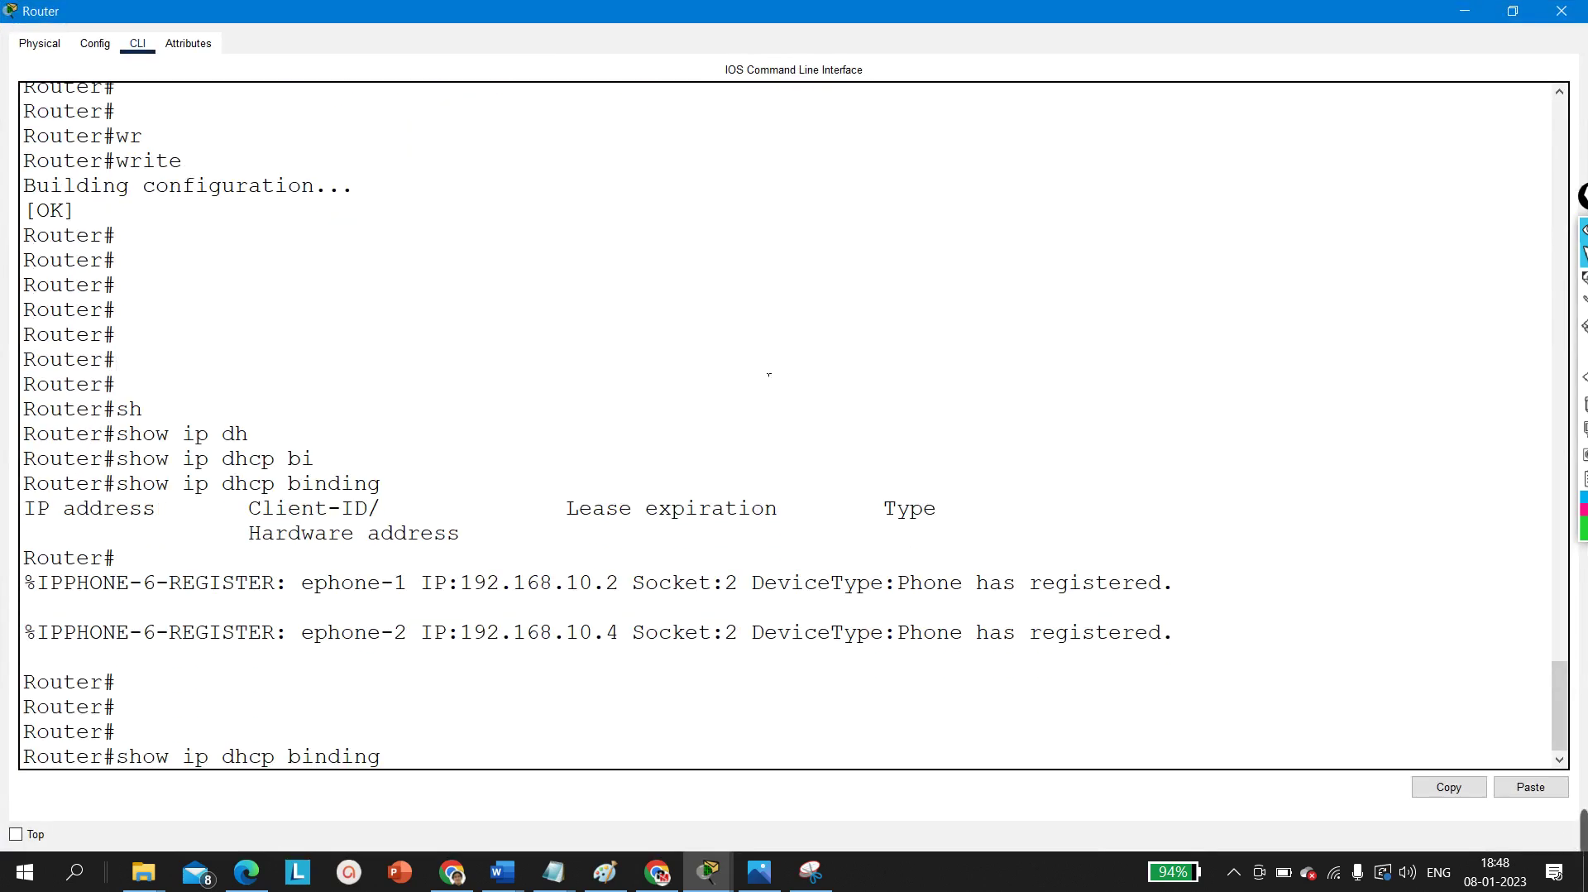
pyautogui.press('Return')
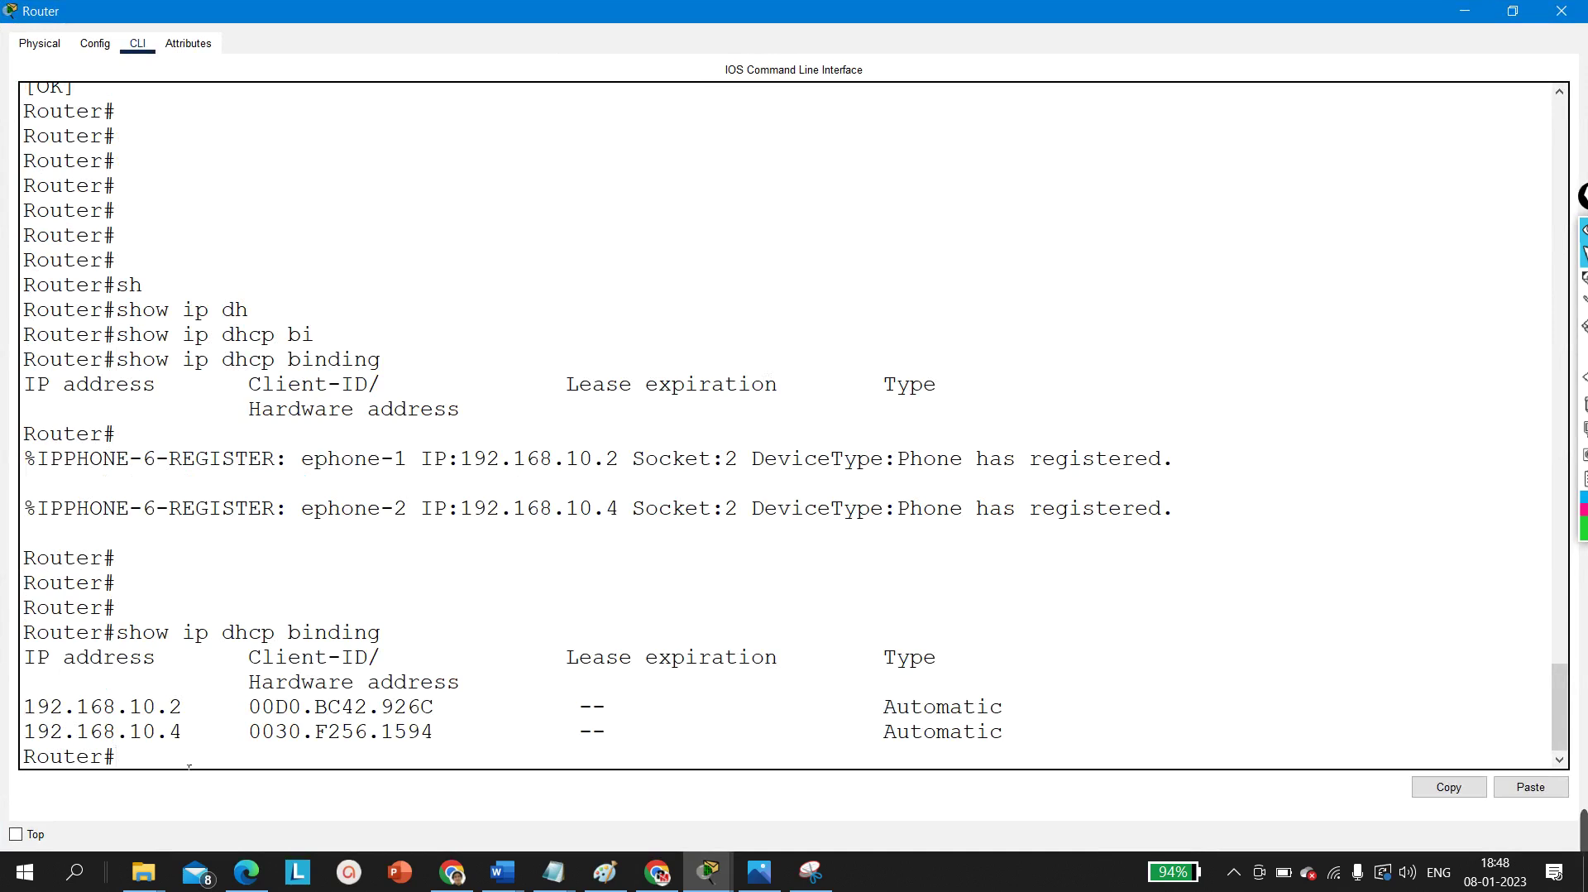
pyautogui.moveTo(51, 708); pyautogui.dragTo(1096, 701)
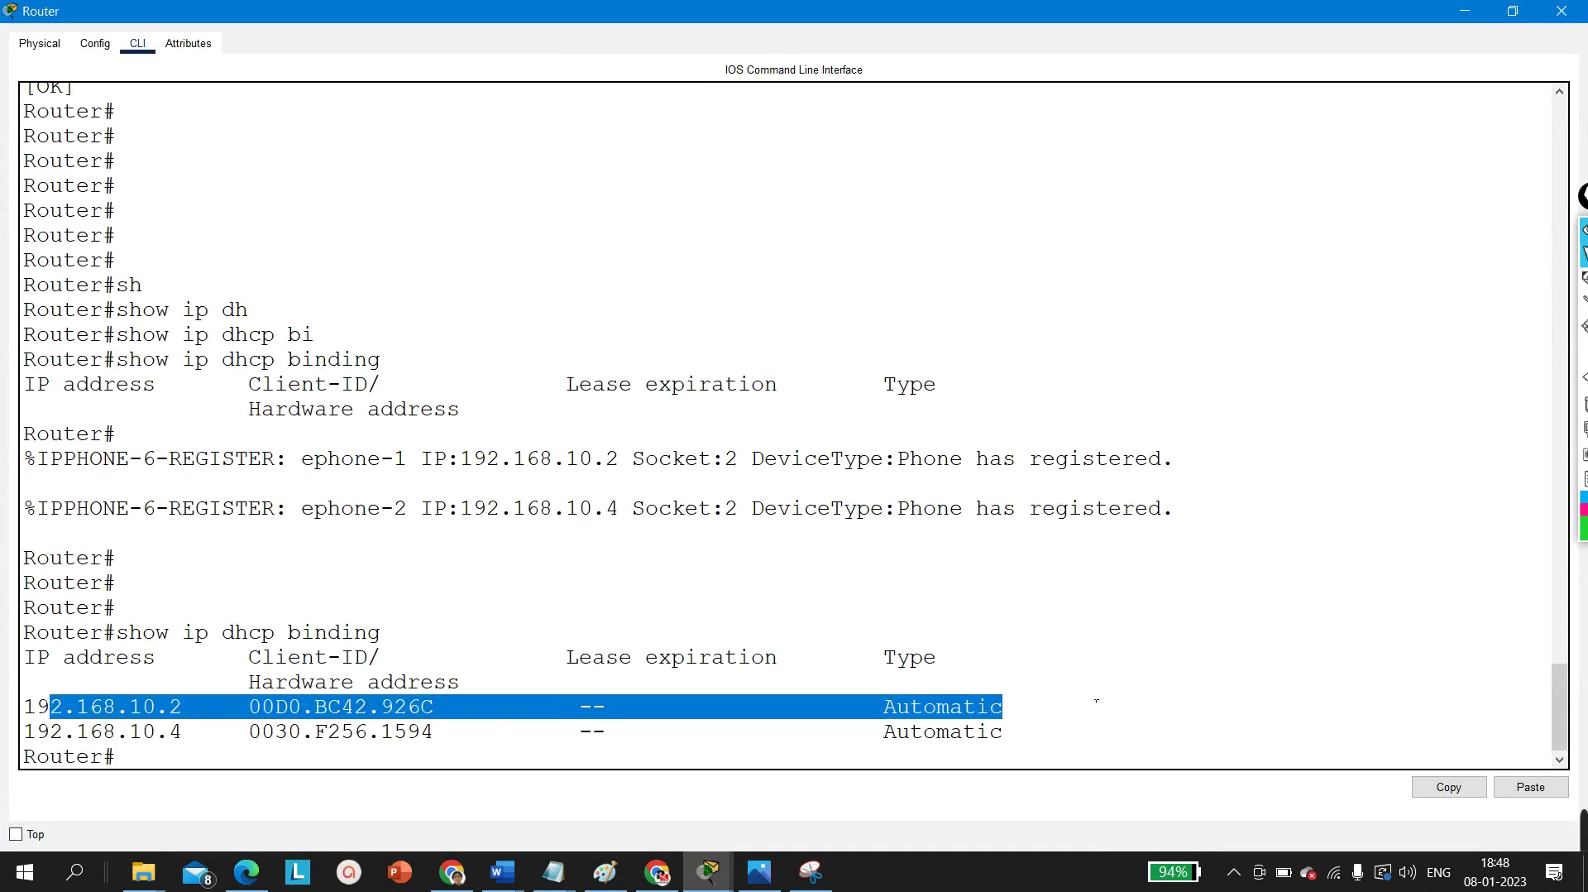
pyautogui.moveTo(51, 733); pyautogui.dragTo(821, 753)
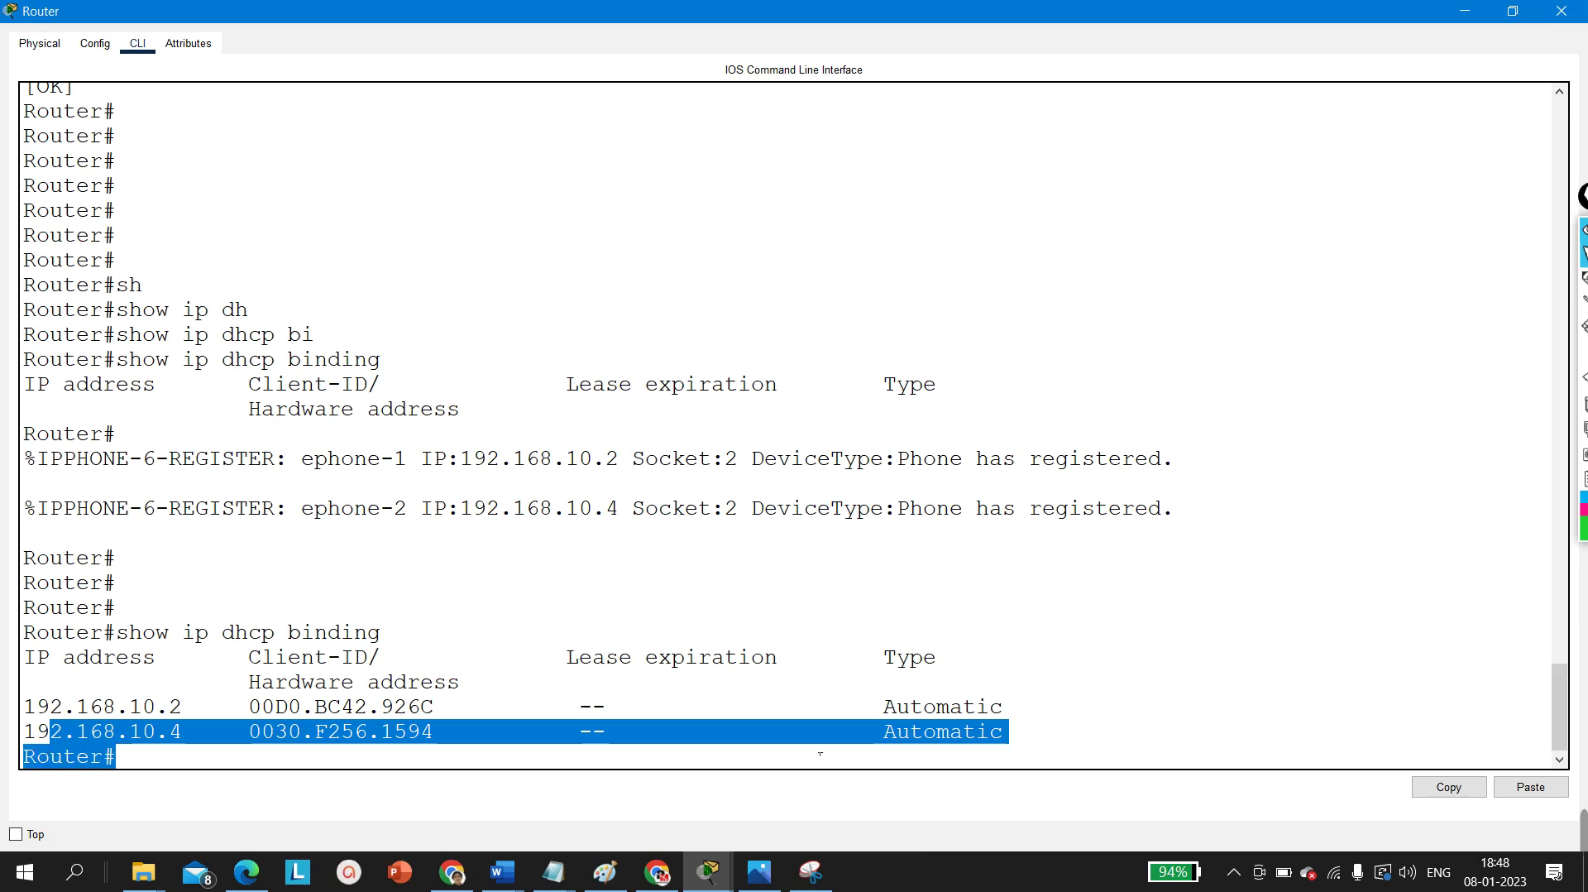
pyautogui.click(1465, 11)
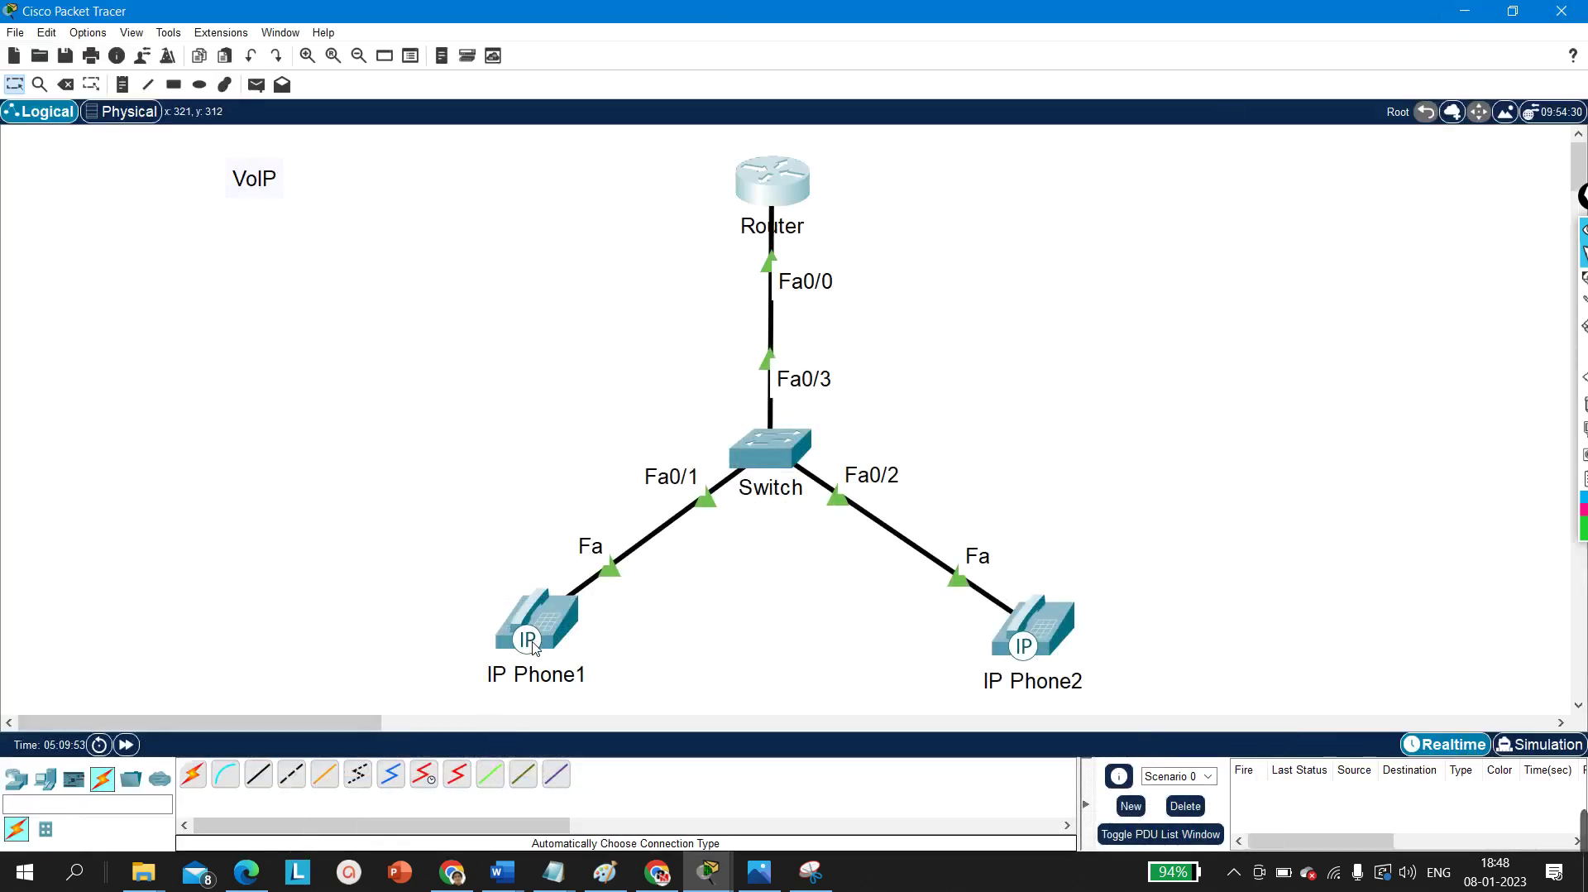
pyautogui.moveTo(534, 645)
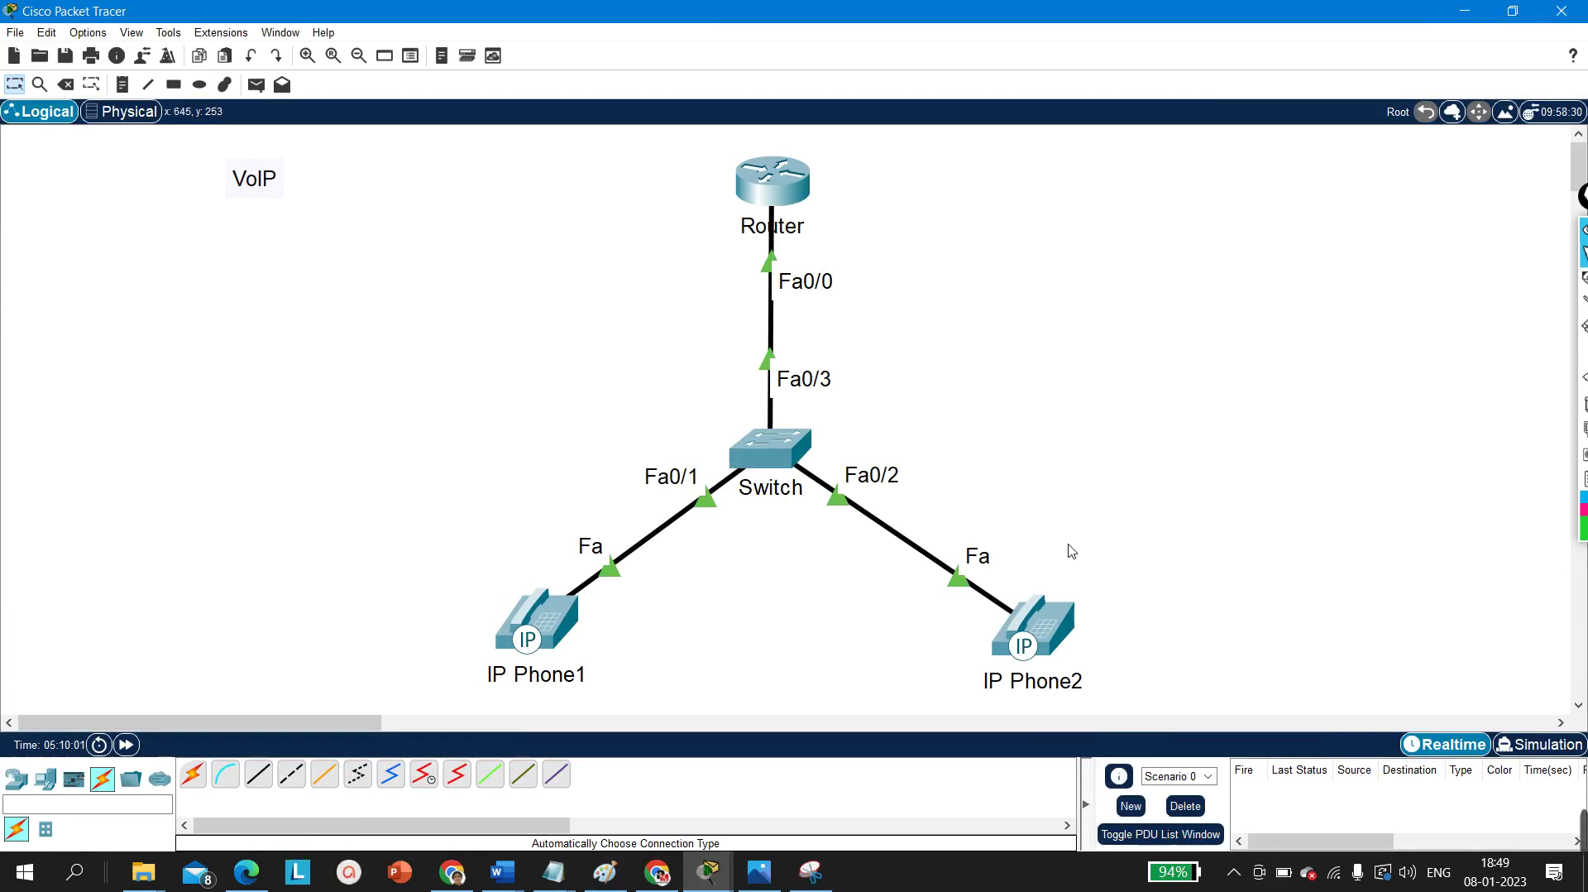
pyautogui.moveTo(1068, 542); pyautogui.dragTo(990, 704)
pyautogui.moveTo(471, 555); pyautogui.dragTo(593, 680)
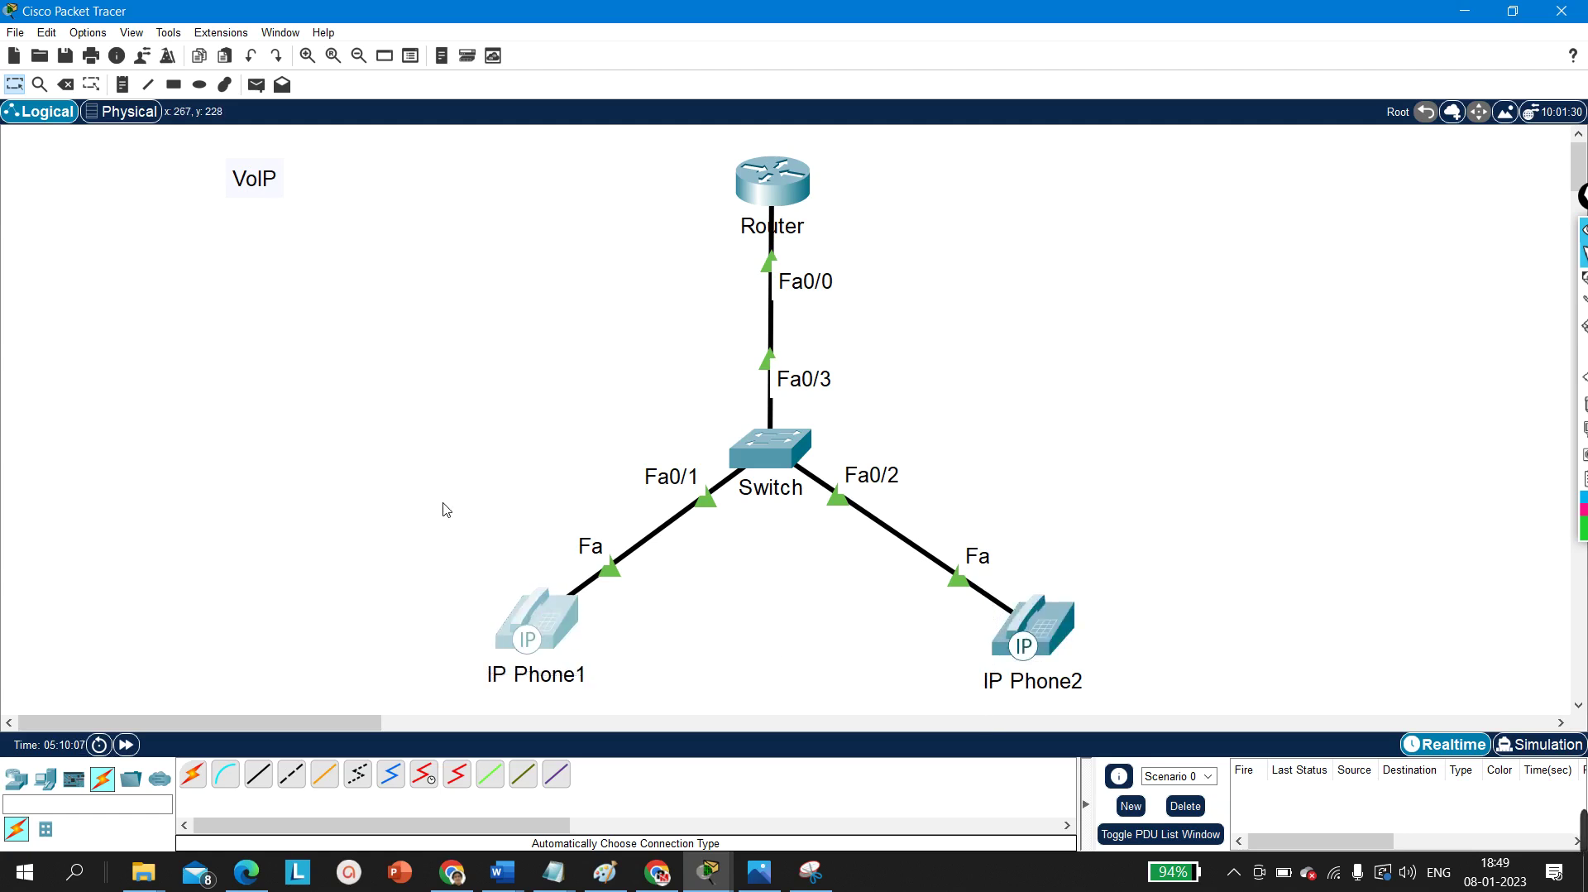
pyautogui.click(447, 512)
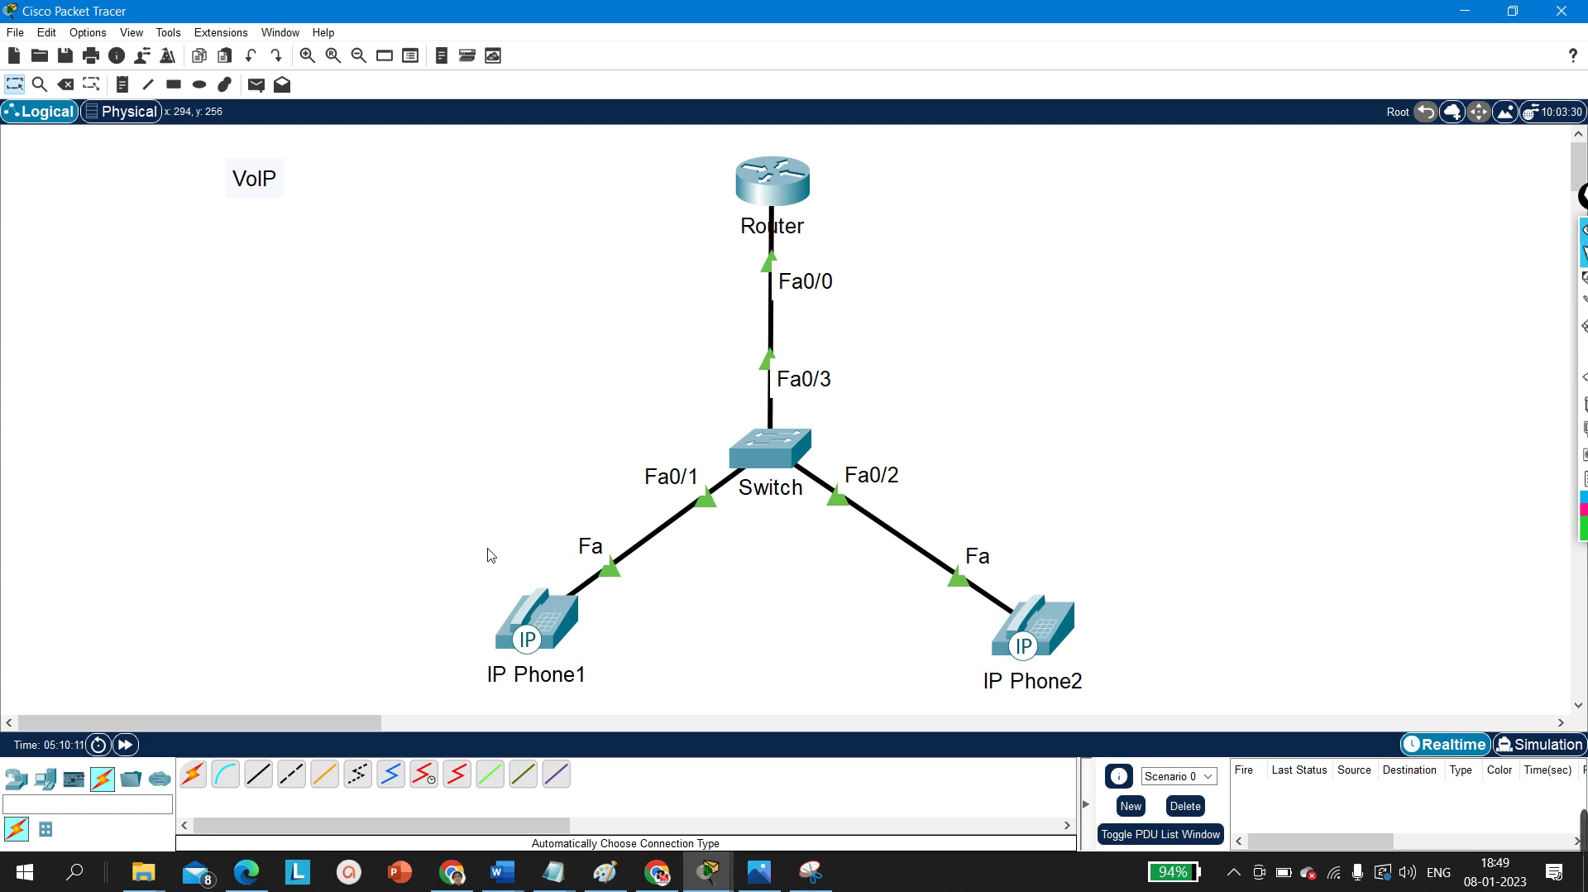
pyautogui.moveTo(486, 548); pyautogui.dragTo(606, 685)
pyautogui.click(485, 549)
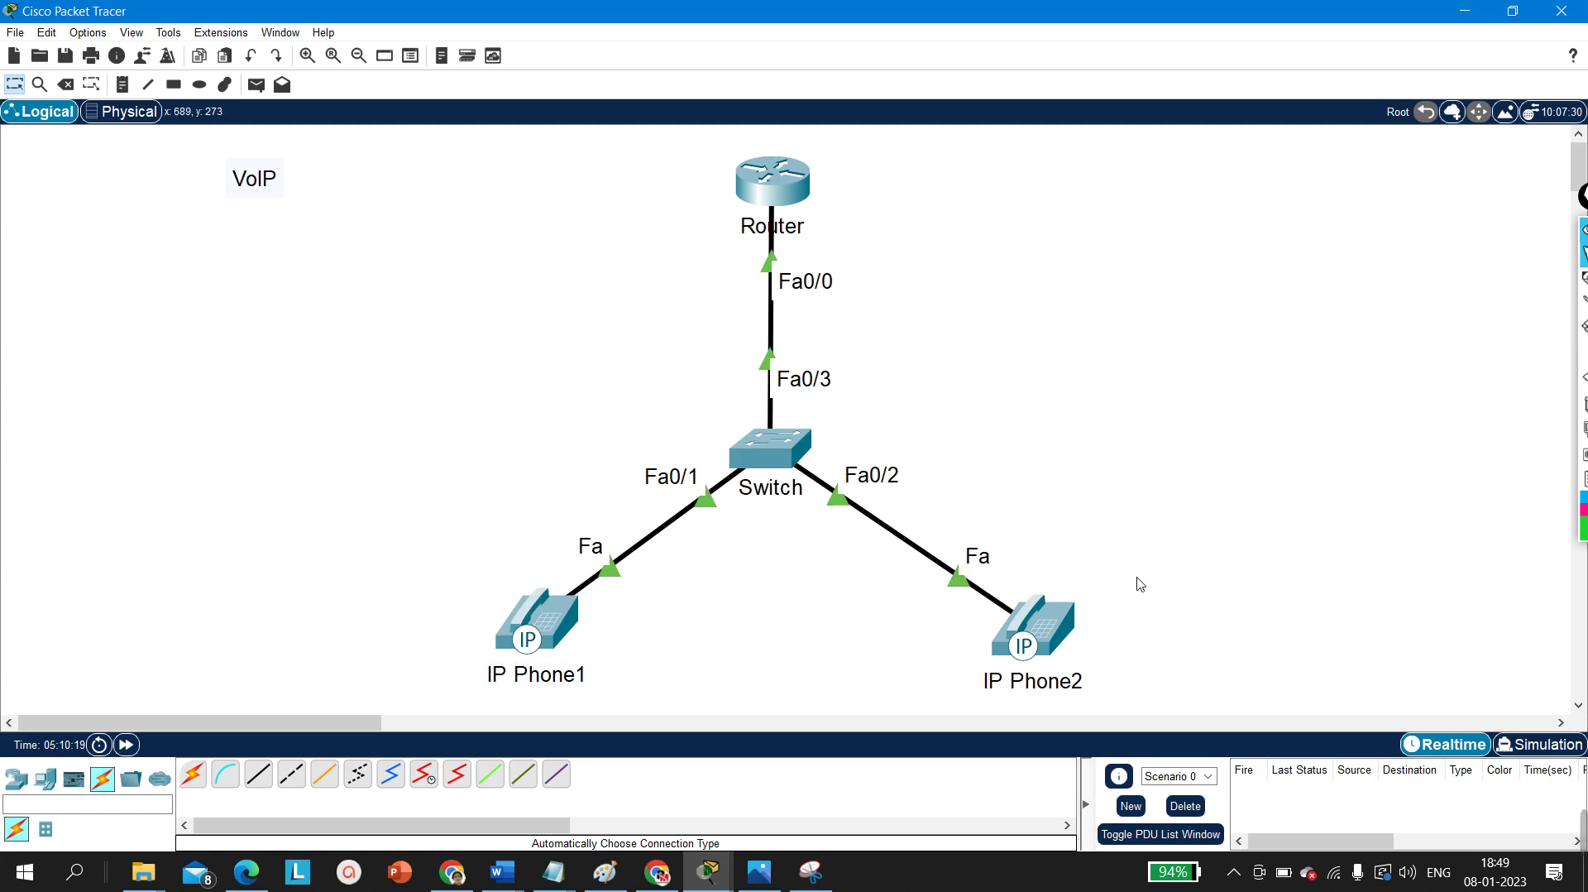
pyautogui.moveTo(1135, 576); pyautogui.dragTo(964, 702)
pyautogui.click(414, 488)
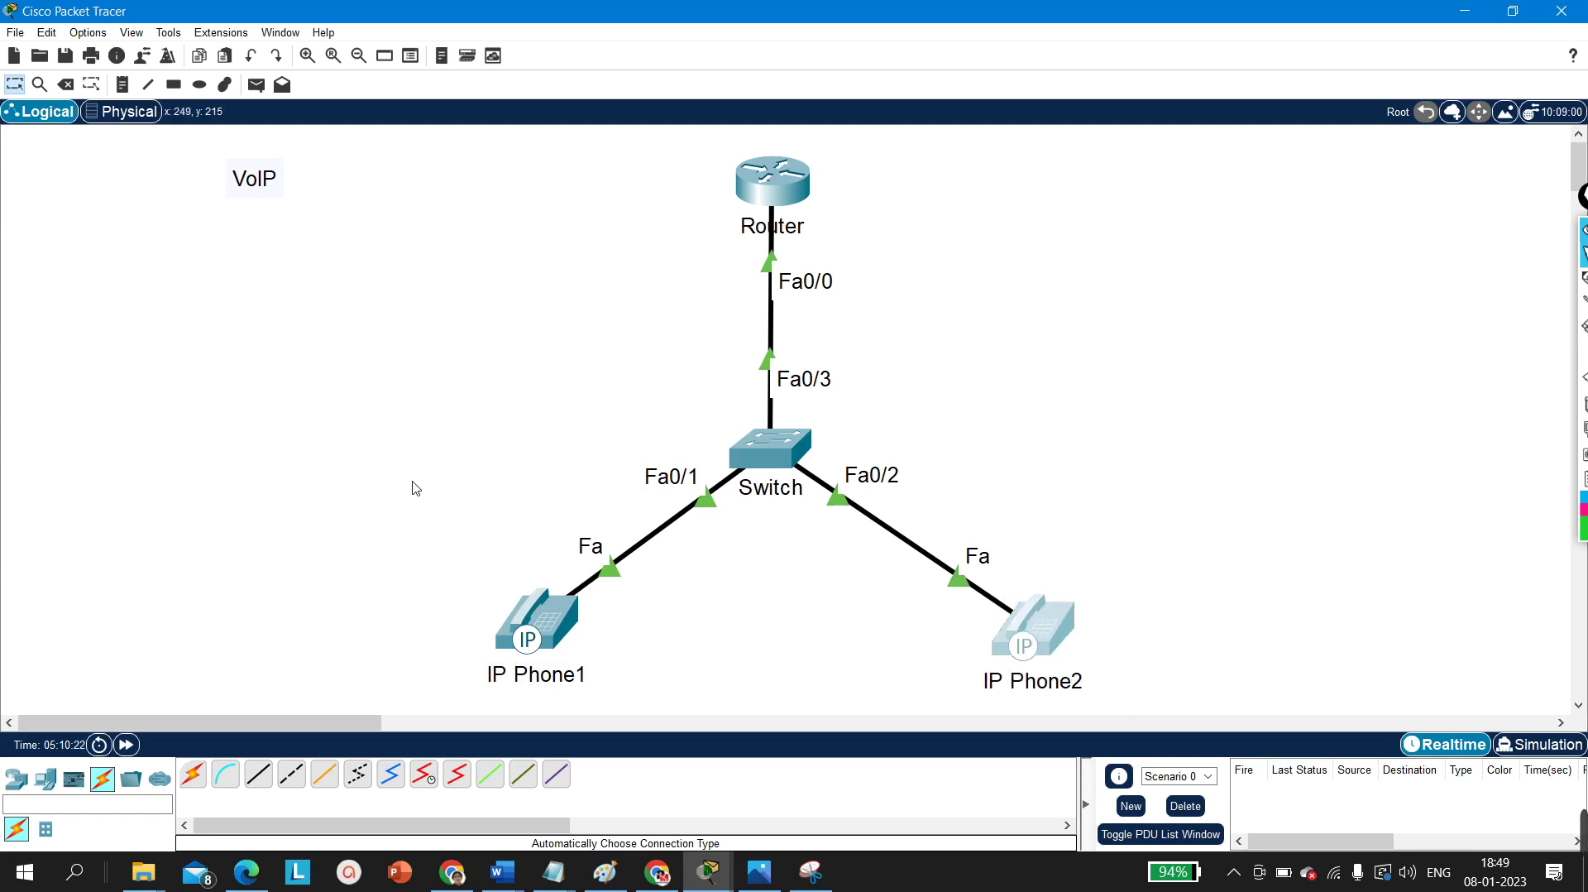
# Step: Open IP Phone1's phone interface, lift the handset and dial extension 0001
pyautogui.click(546, 632)
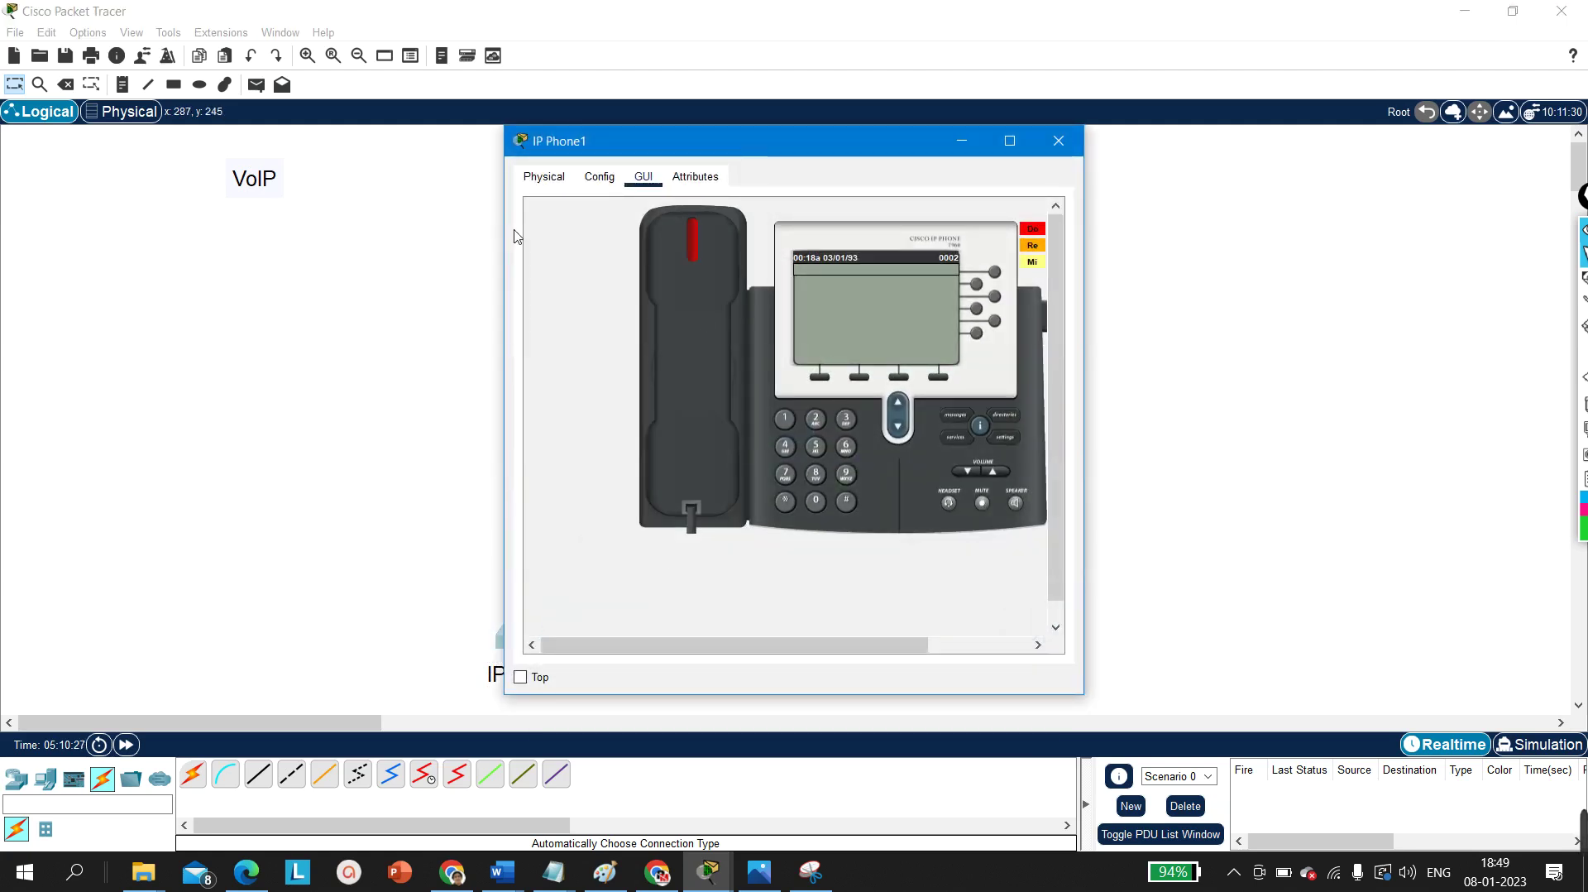
pyautogui.click(643, 176)
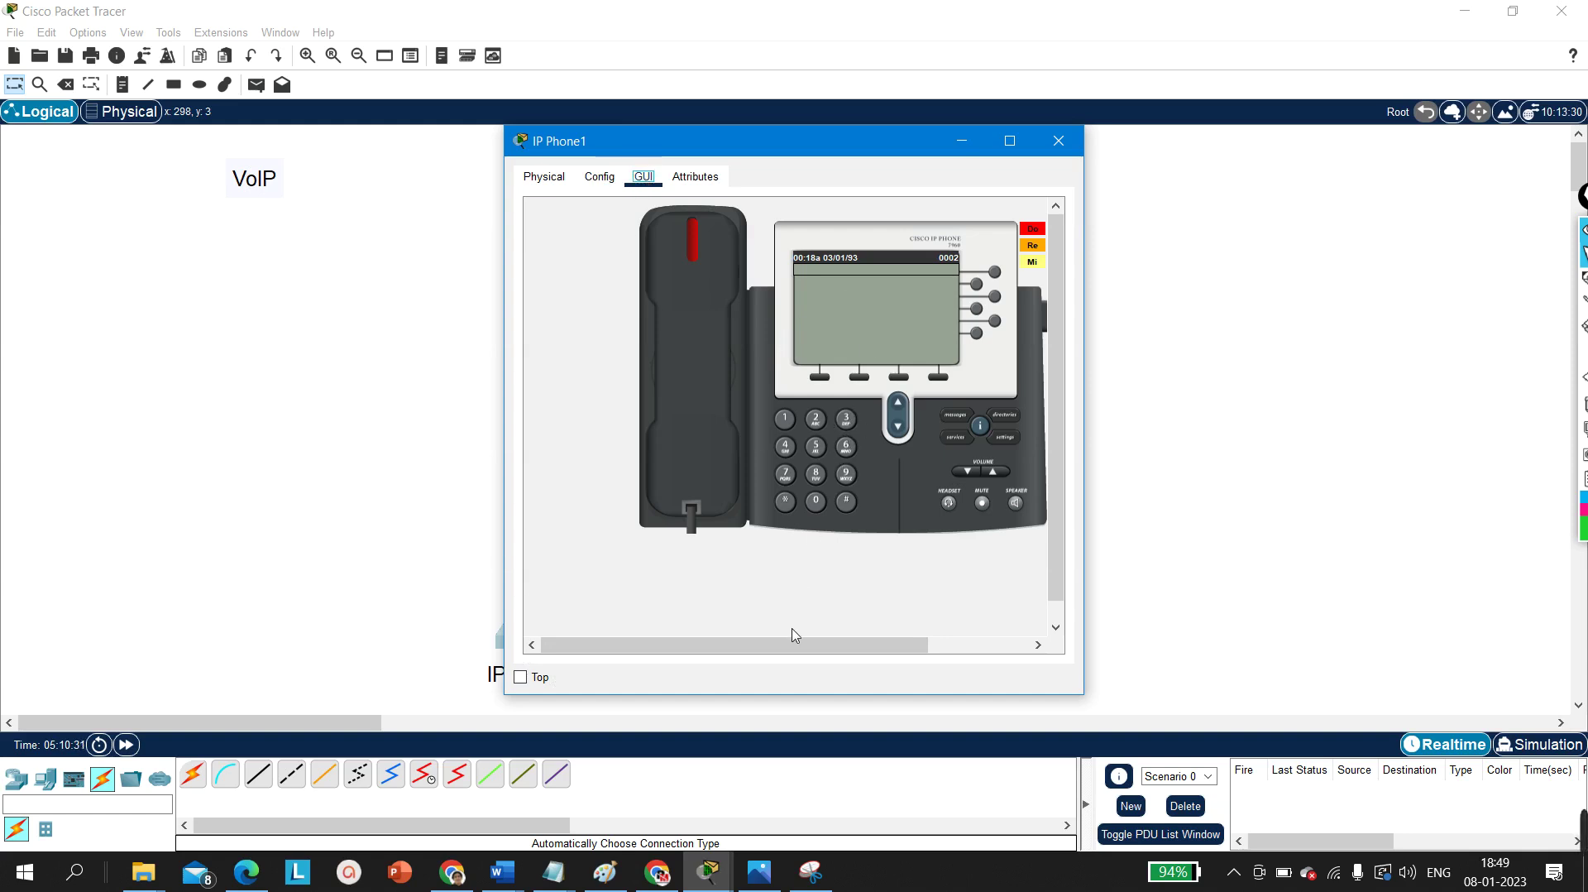
pyautogui.click(817, 502)
pyautogui.click(819, 507)
pyautogui.click(819, 507)
pyautogui.click(785, 423)
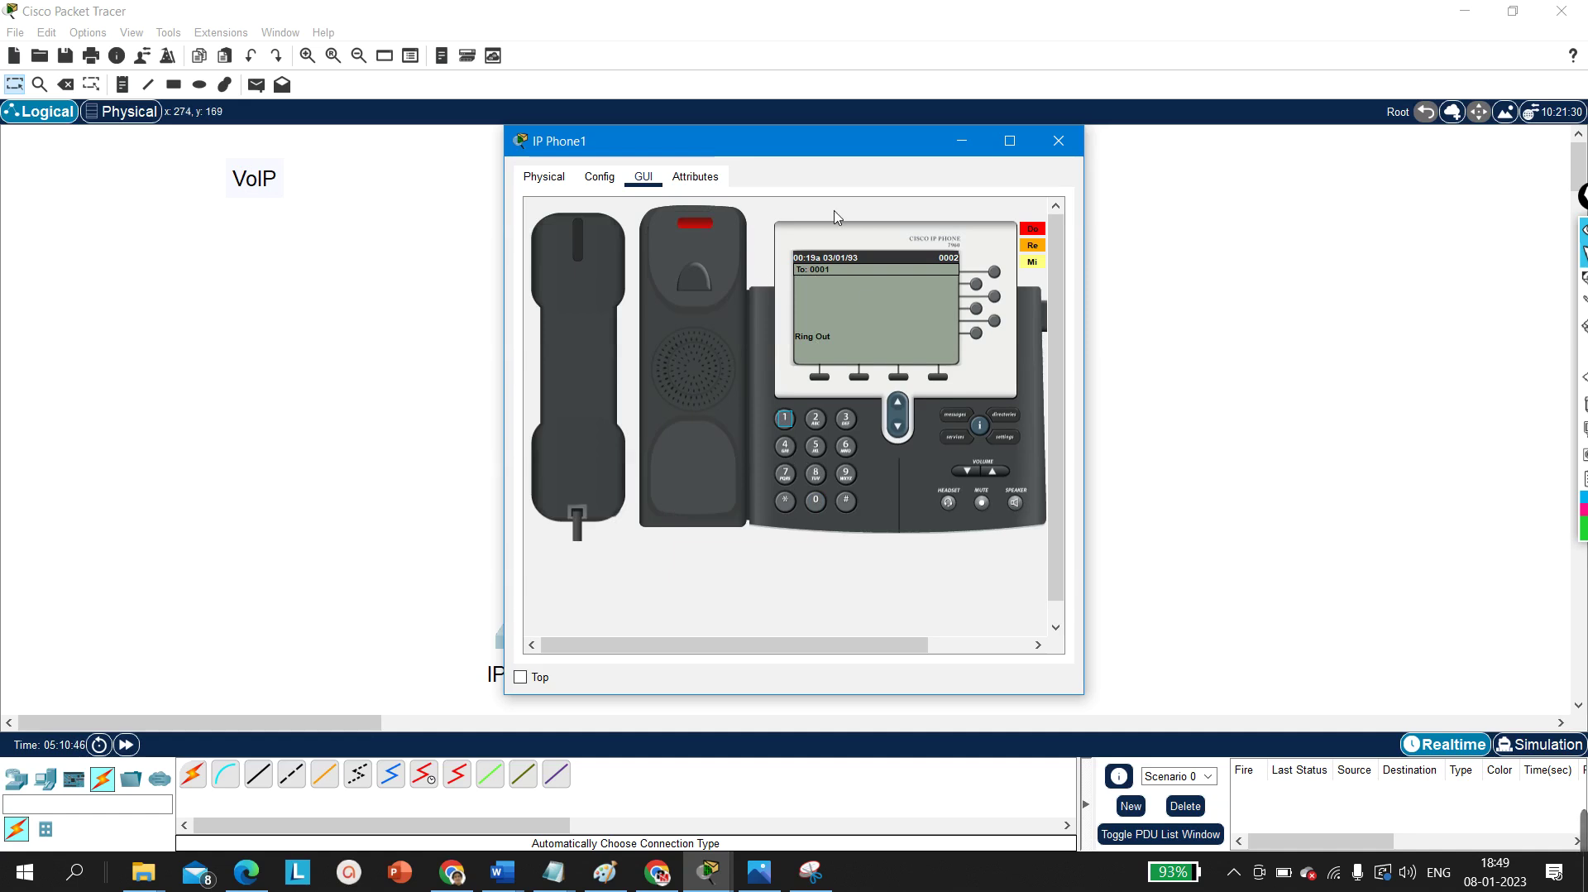
# Step: Examine the call status on the displays of IP Phone2 and IP Phone1
pyautogui.click(962, 141)
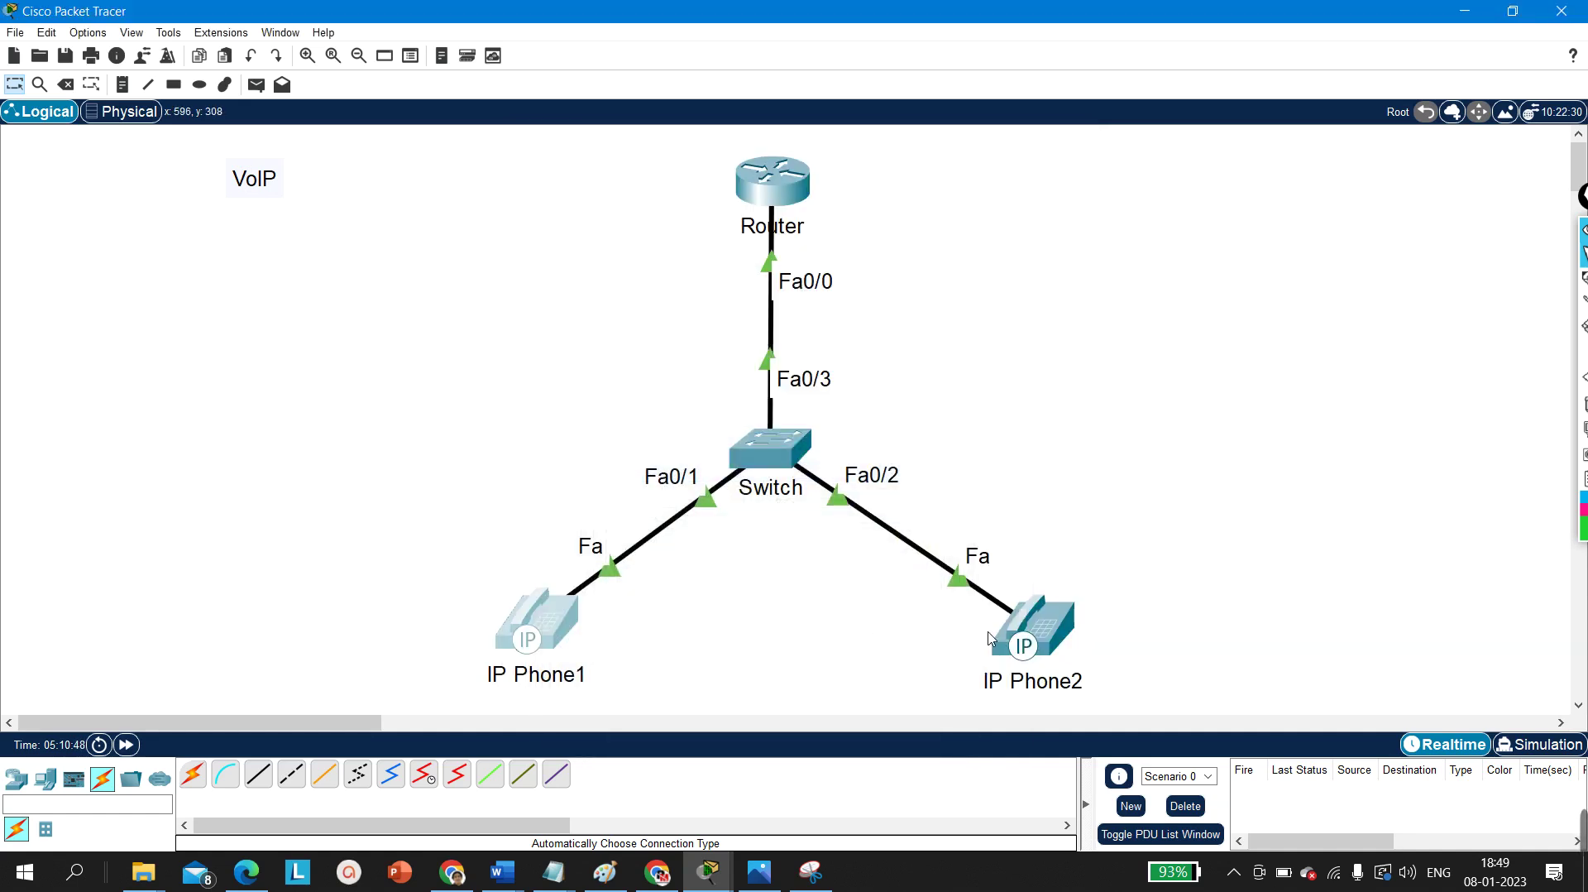
pyautogui.click(1067, 638)
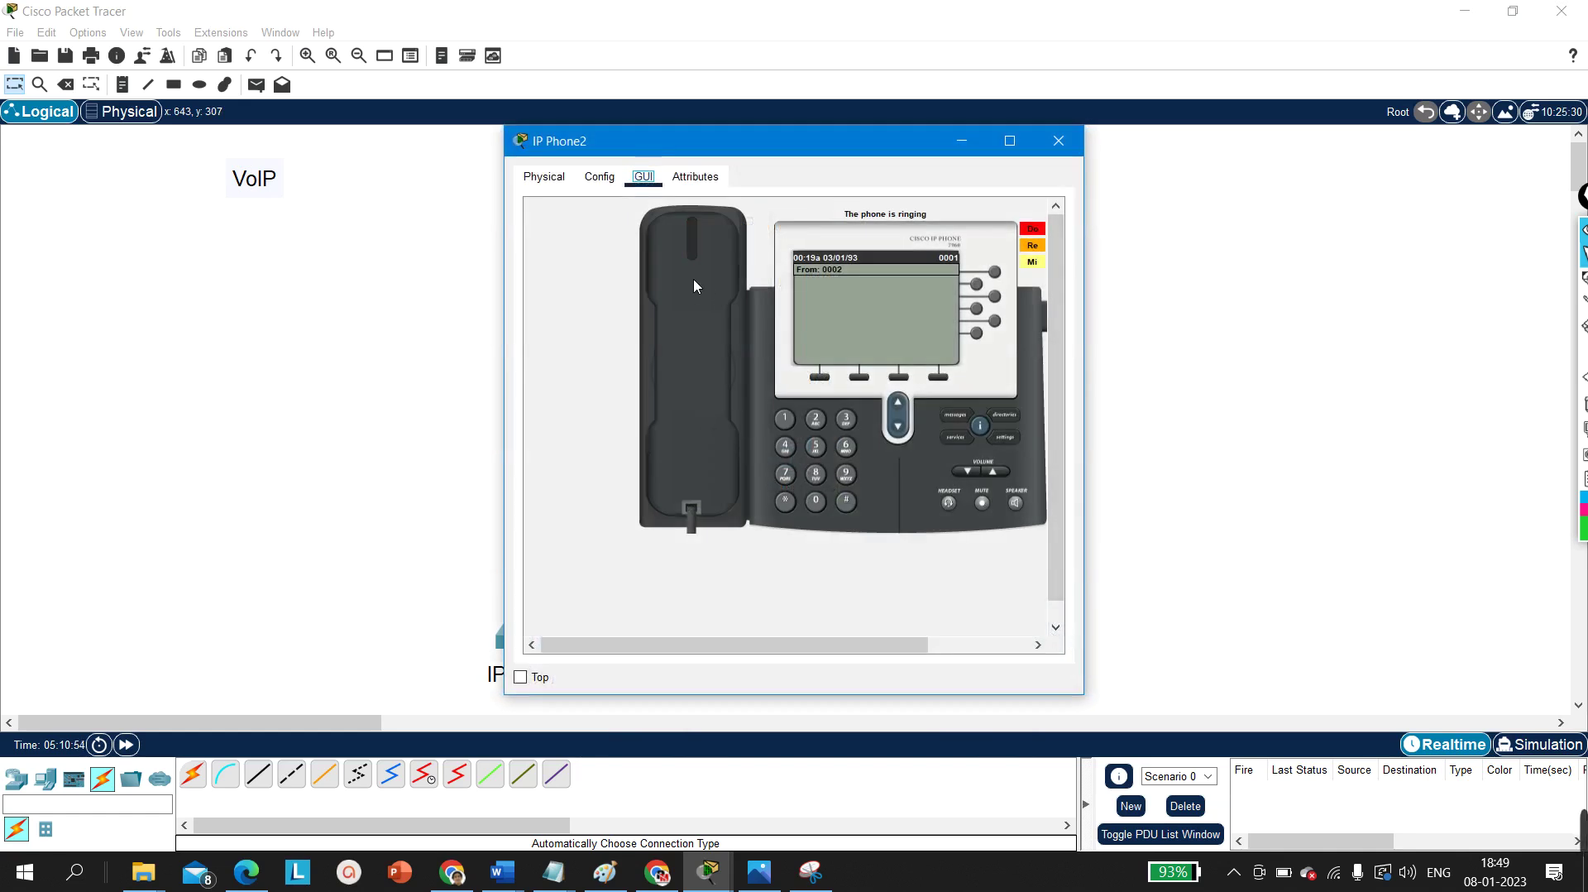
pyautogui.click(962, 142)
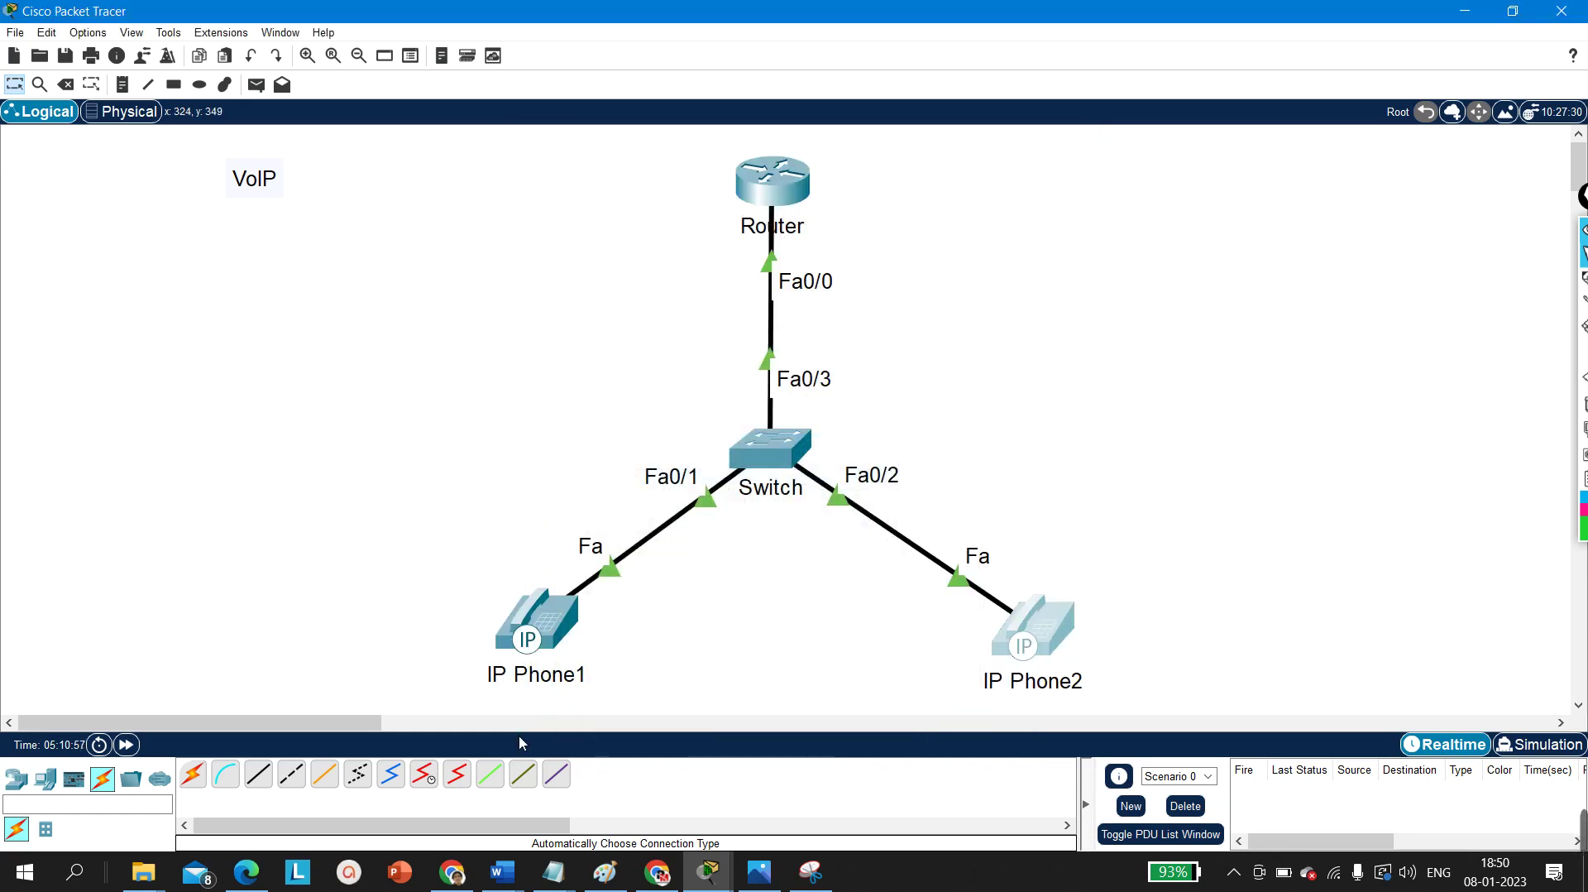
pyautogui.click(567, 635)
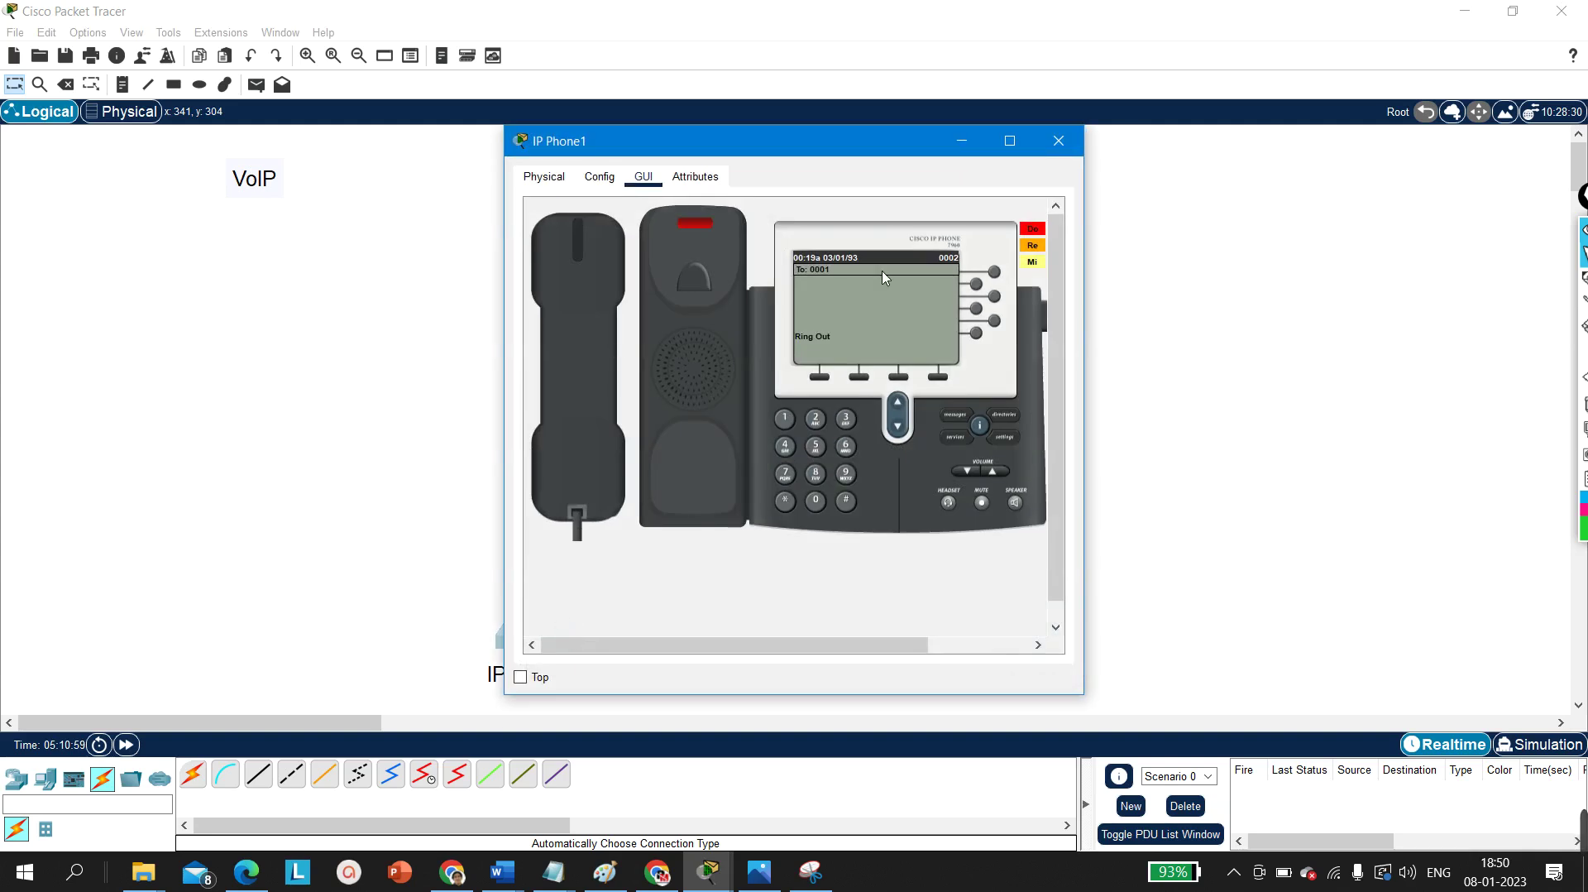
pyautogui.click(1275, 394)
# Step: Answer the incoming call on IP Phone2 by lifting its handset, and minimize the phone window
pyautogui.click(1032, 639)
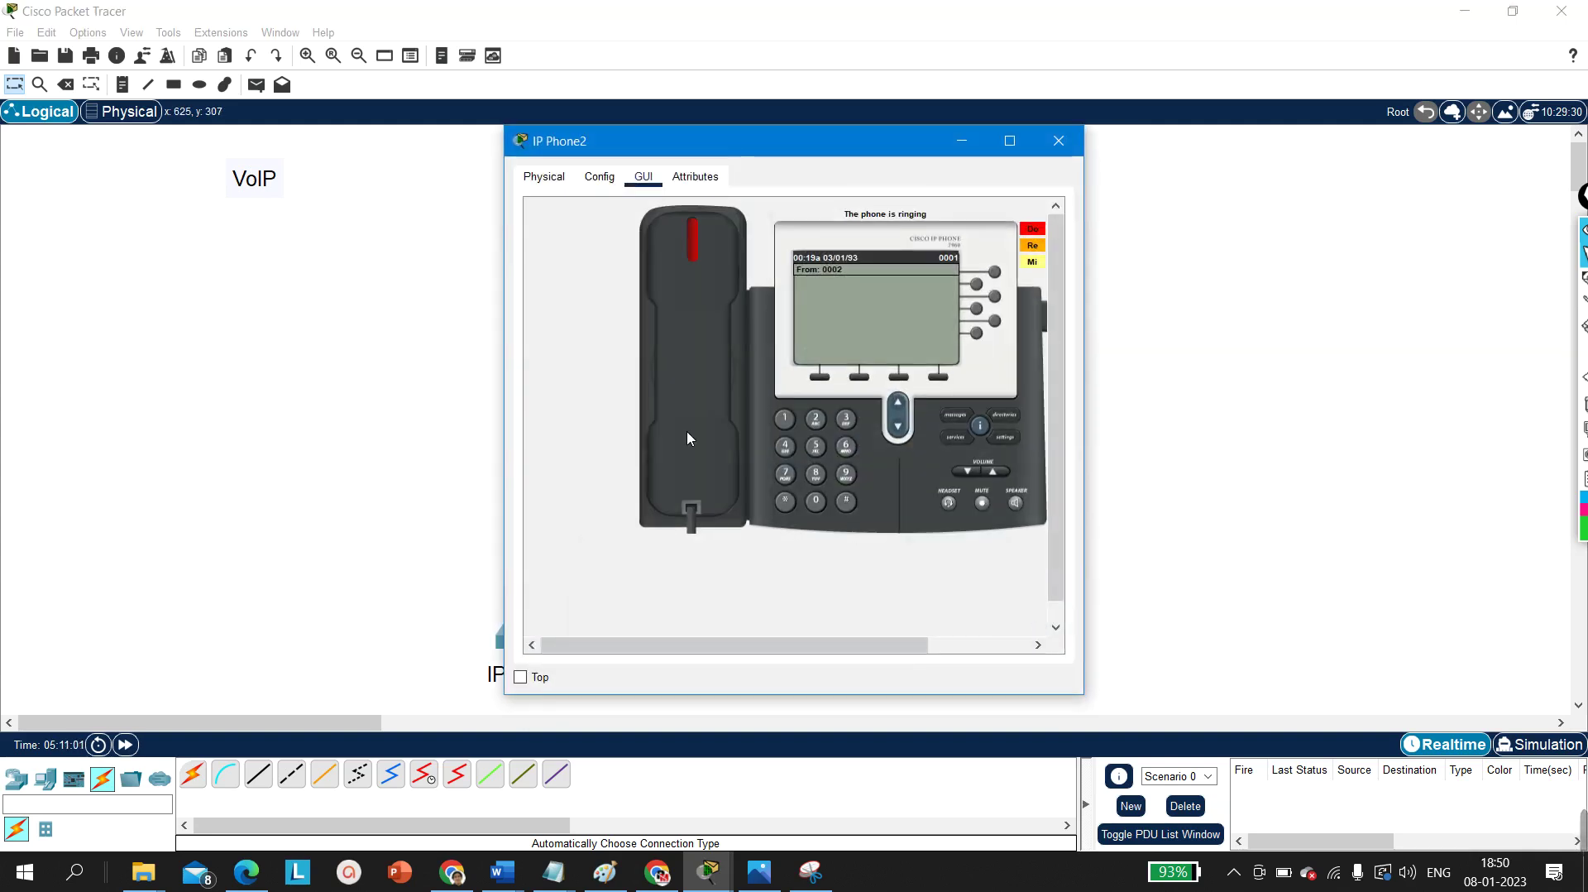
pyautogui.click(690, 386)
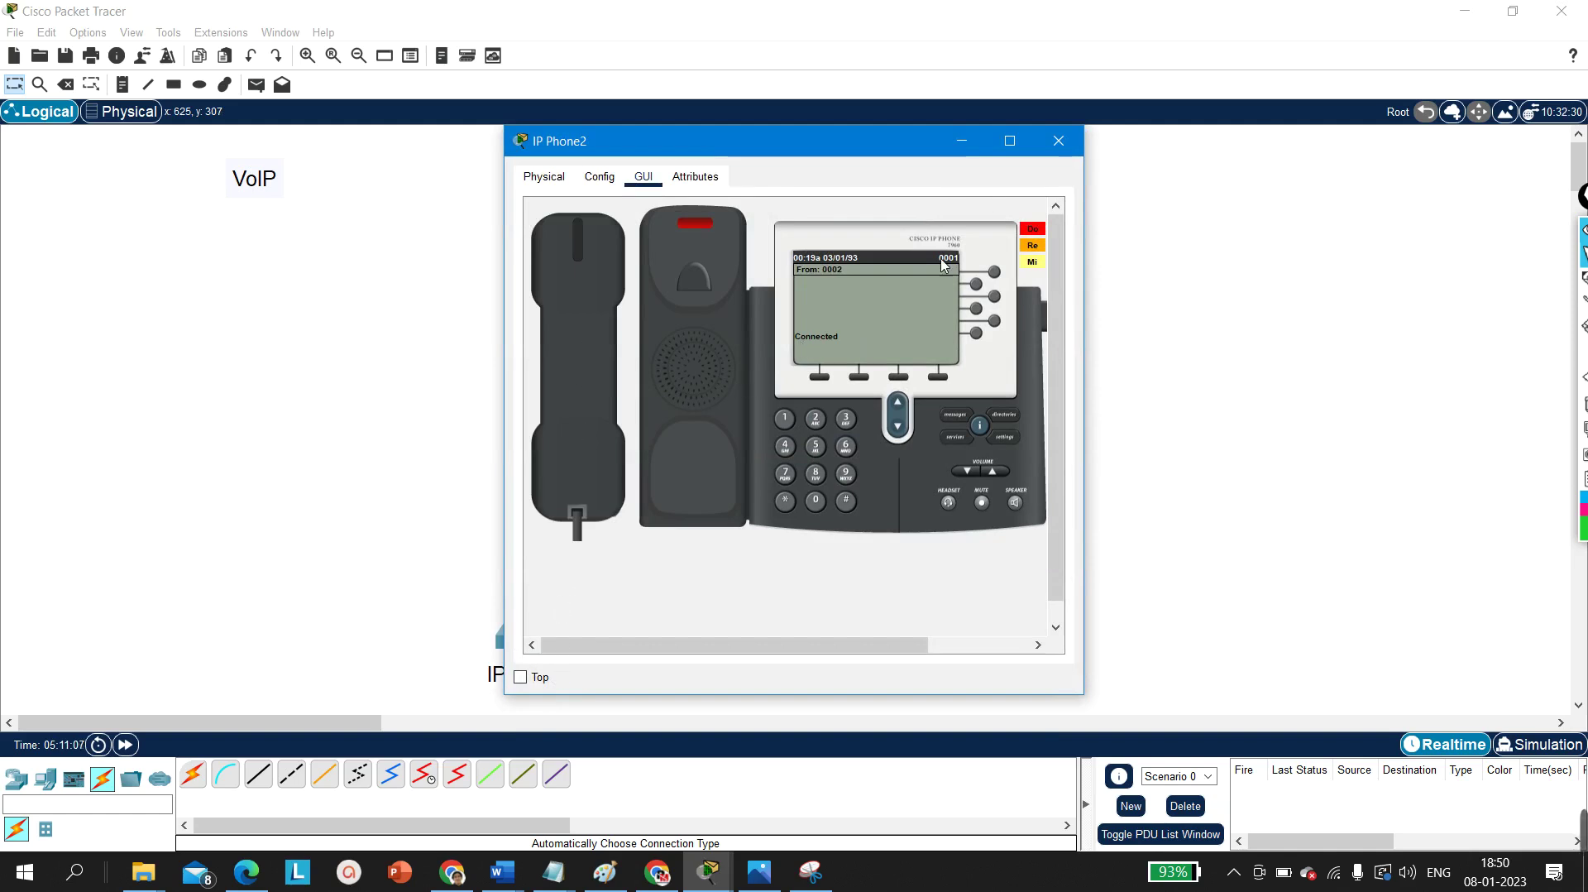
pyautogui.click(961, 140)
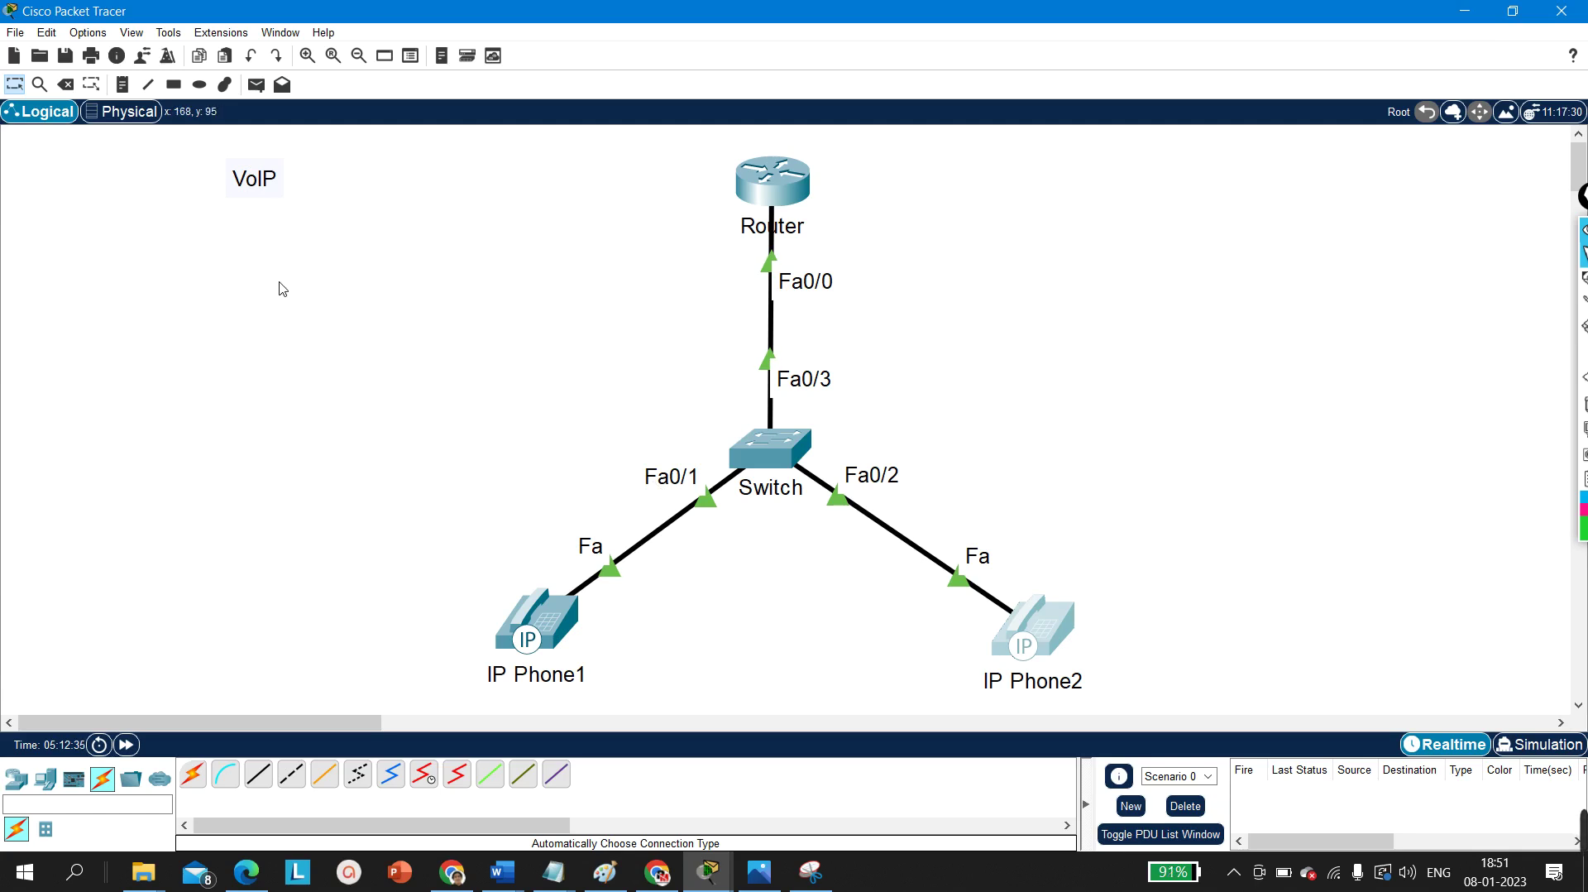
pyautogui.moveTo(1149, 835)
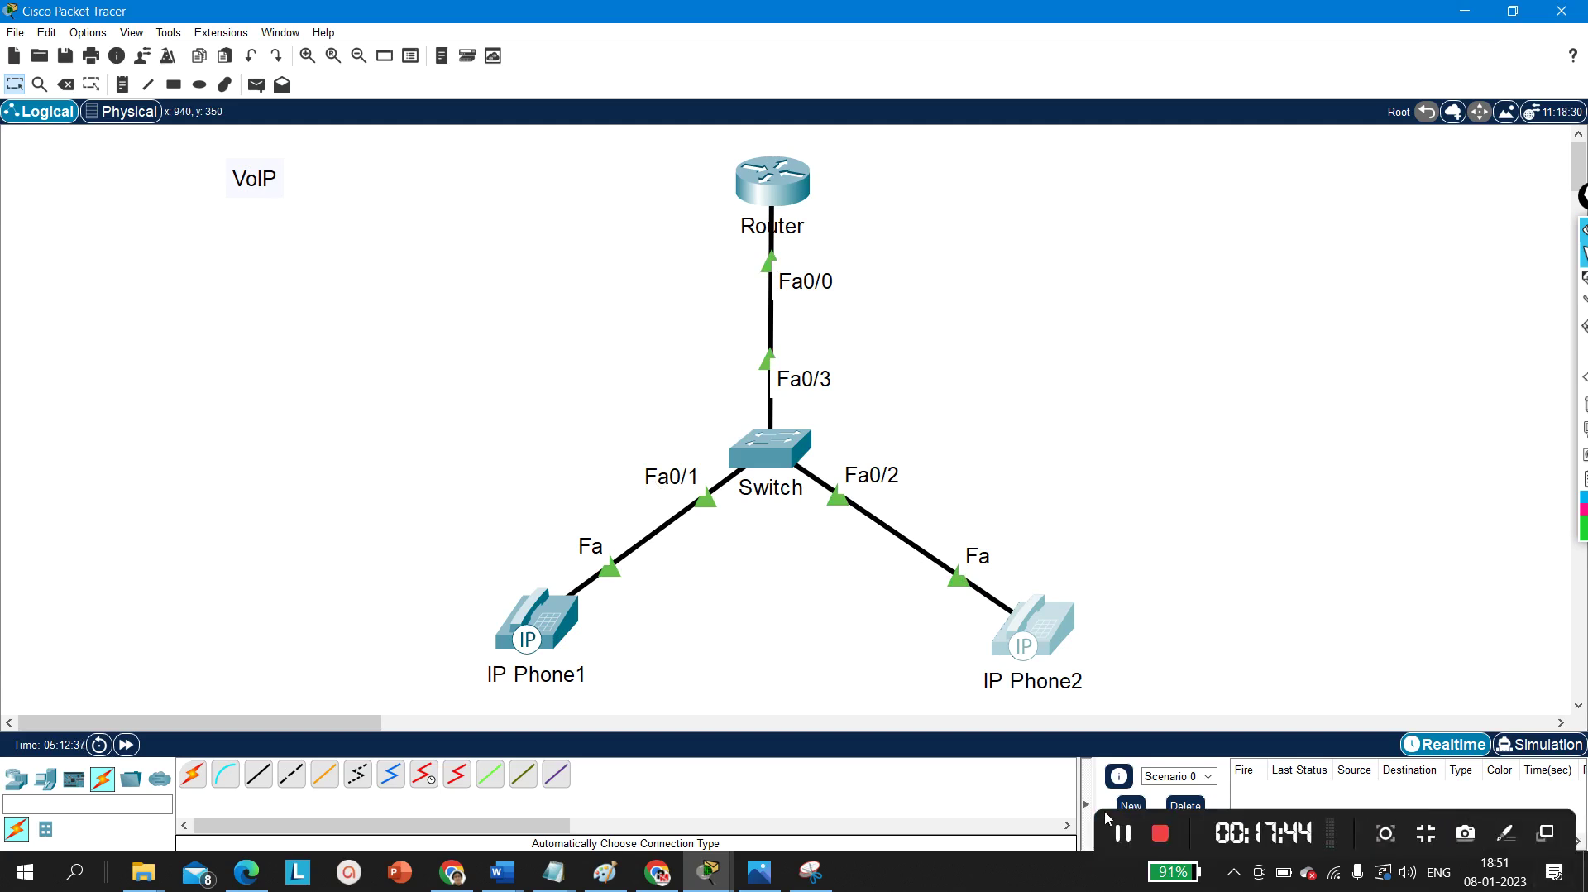